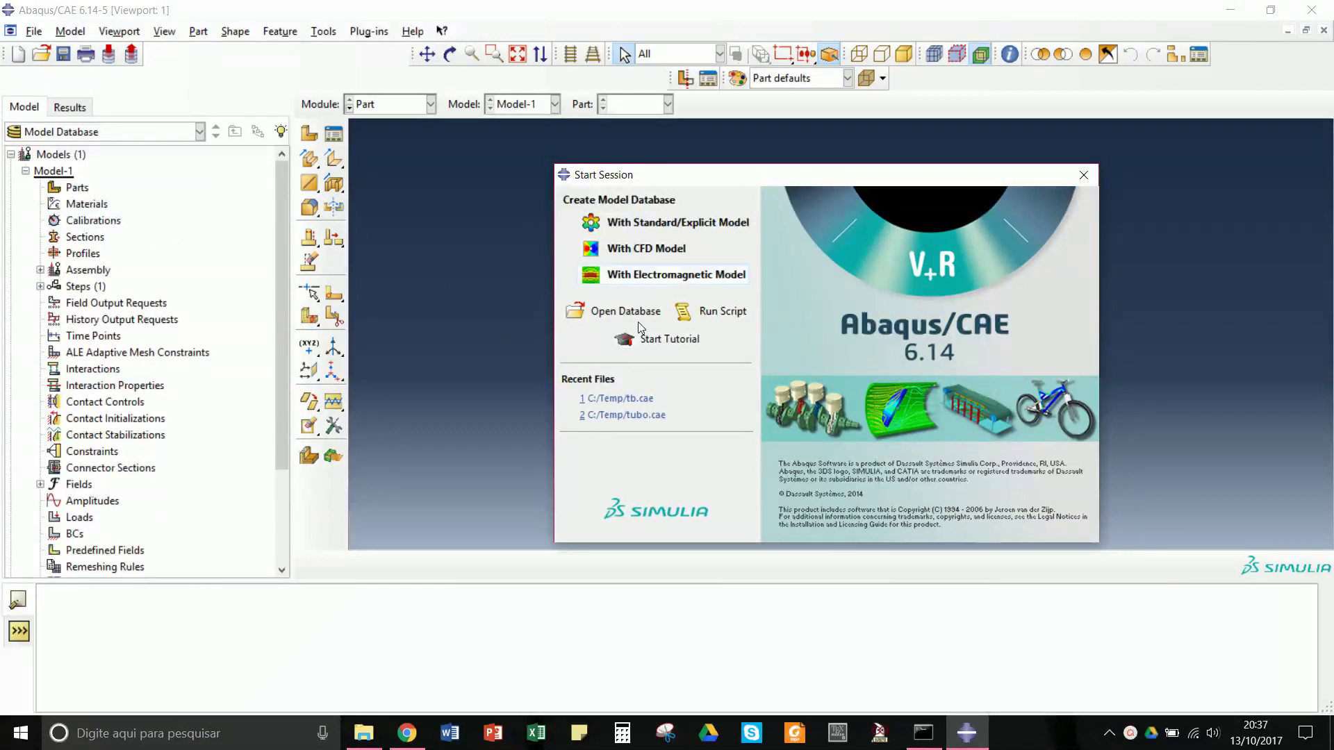
Start a Standard/Explicit model database and rename Model-1 to 'Impact of a Mass'
{"action": "left_click", "coordinate": [642, 223]}
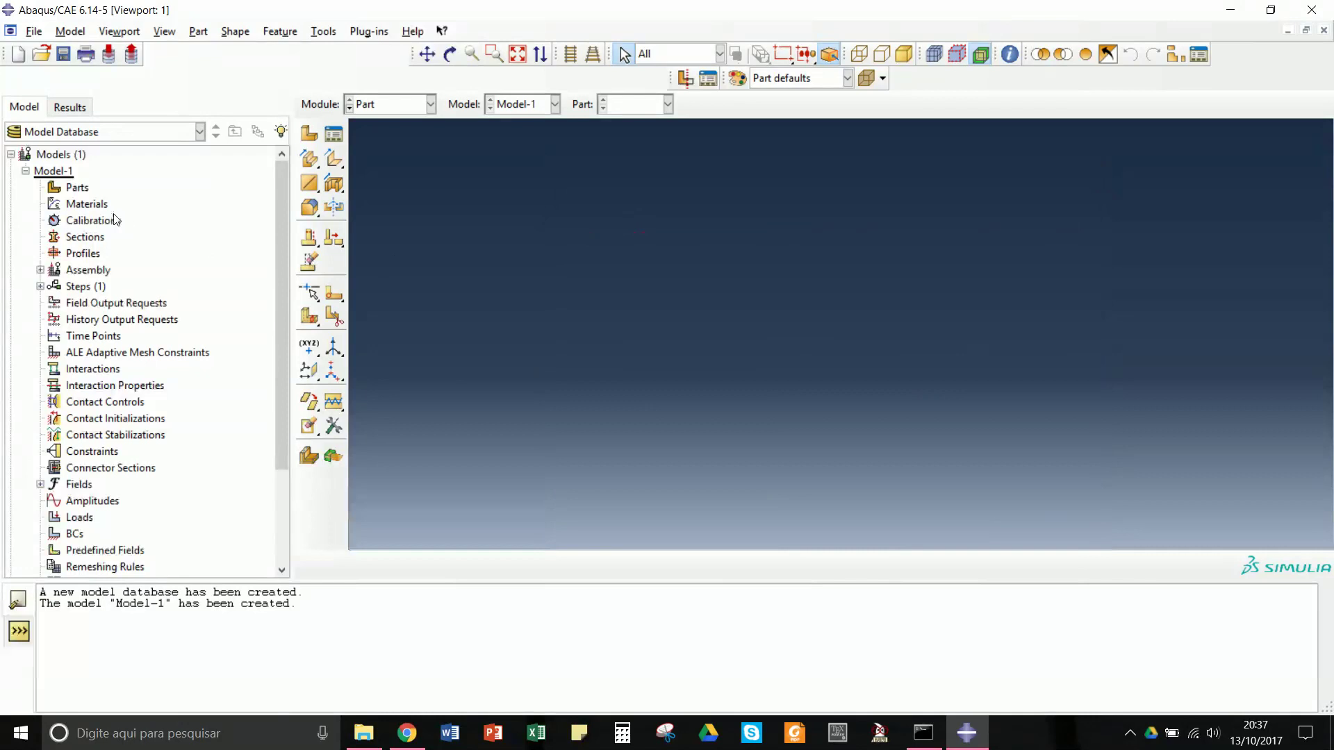
{"action": "right_click", "coordinate": [62, 172]}
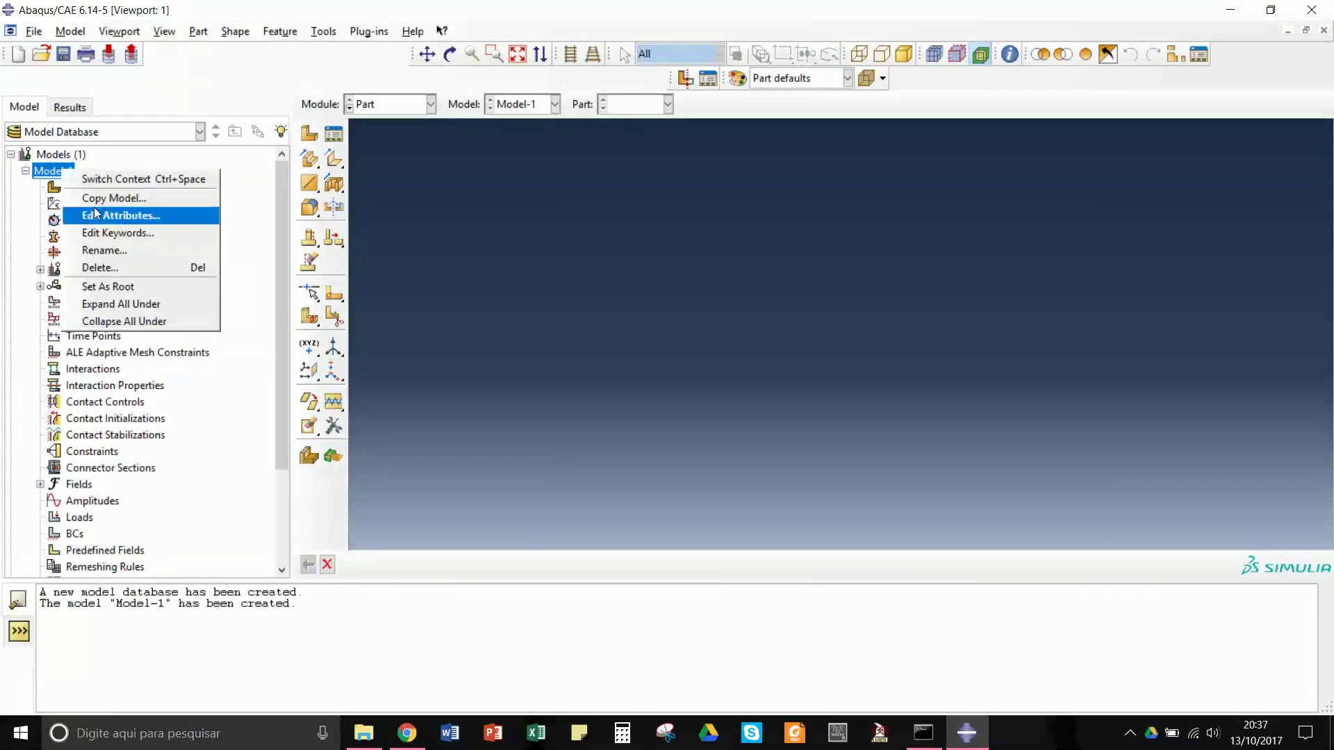
{"action": "left_click", "coordinate": [100, 255]}
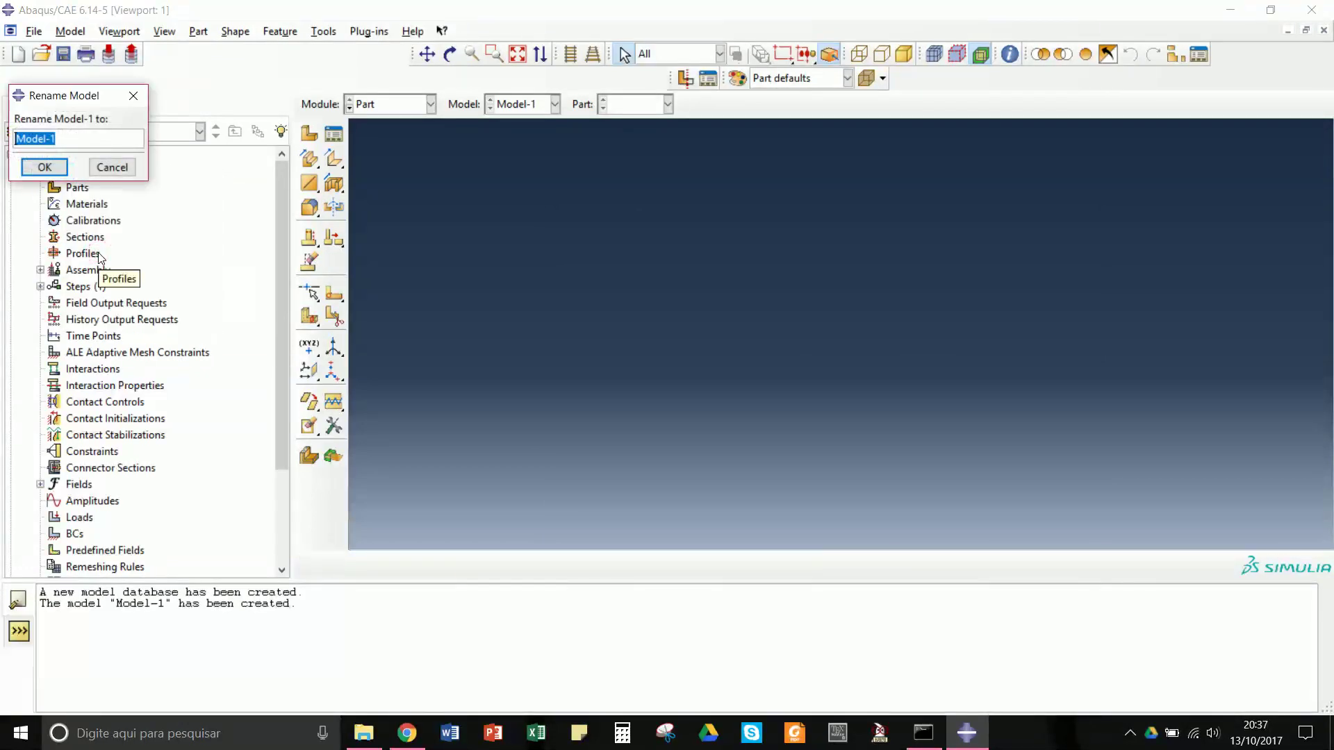
{"action": "type", "text": "Impact of a Mass"}
{"action": "left_click", "coordinate": [44, 169]}
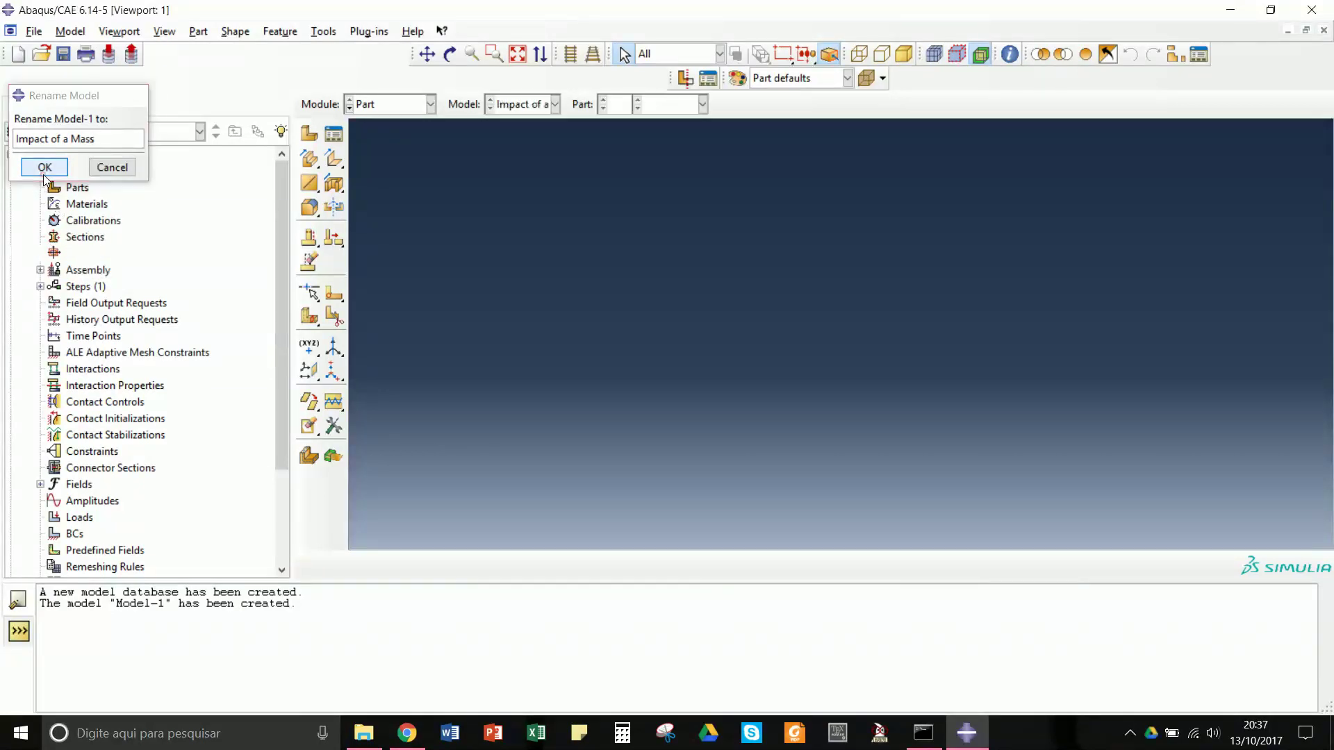
{"action": "left_click", "coordinate": [86, 187]}
Create a 3D deformable shell extrusion part named 'tube' with approximate size 200e-3
{"action": "right_click", "coordinate": [82, 188]}
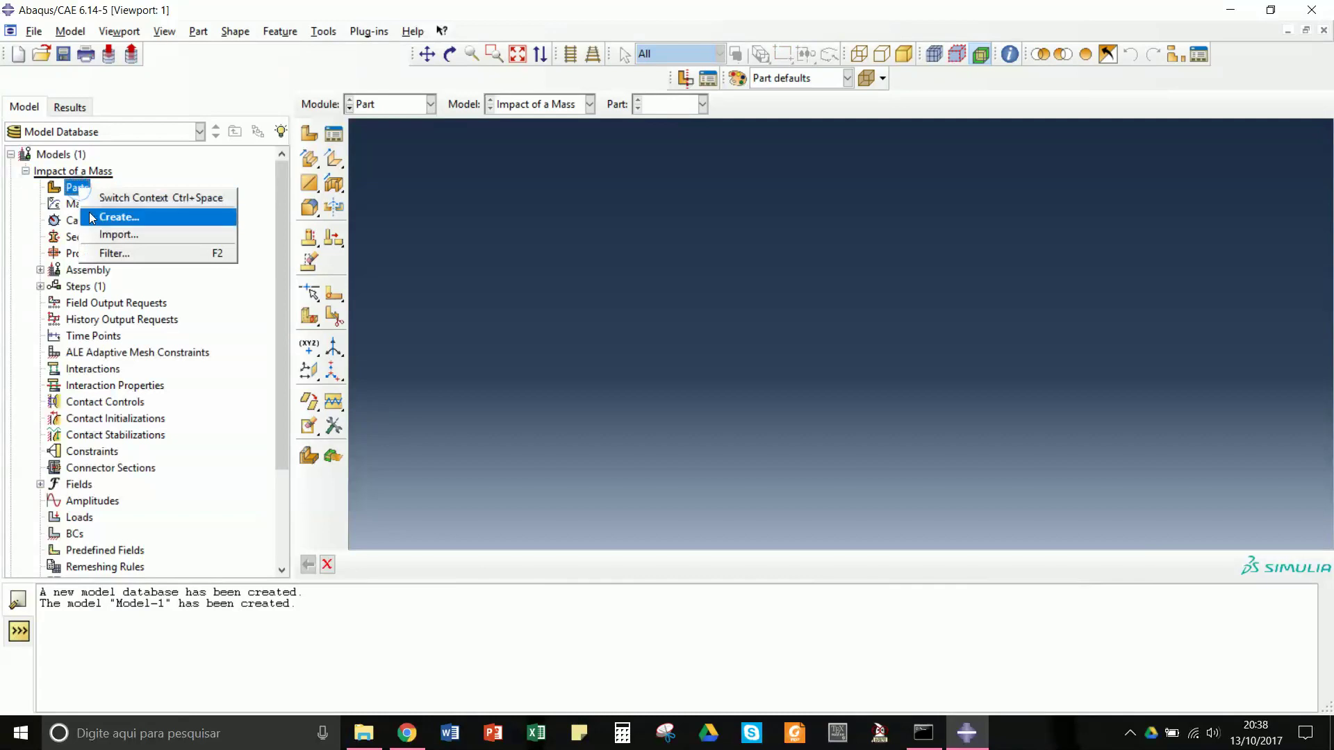
{"action": "left_click", "coordinate": [91, 218]}
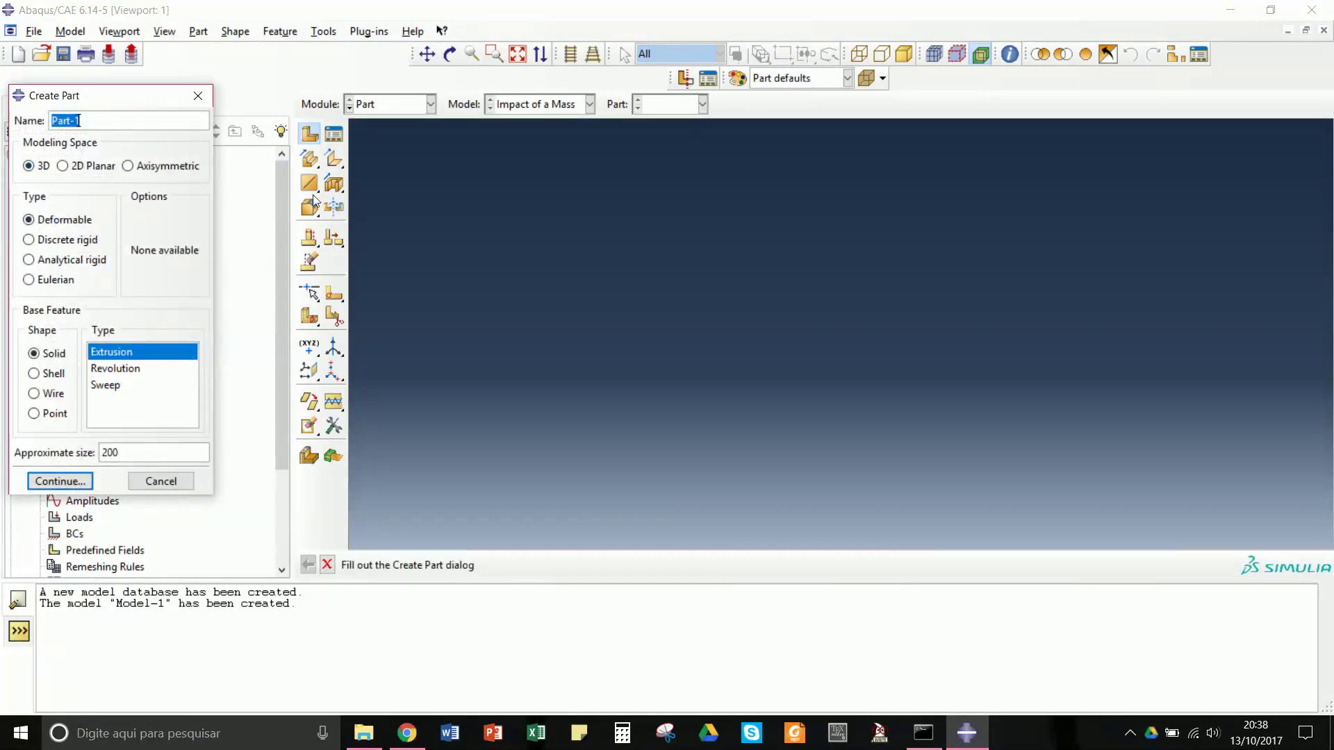
{"action": "type", "text": "tube"}
{"action": "left_click", "coordinate": [33, 373]}
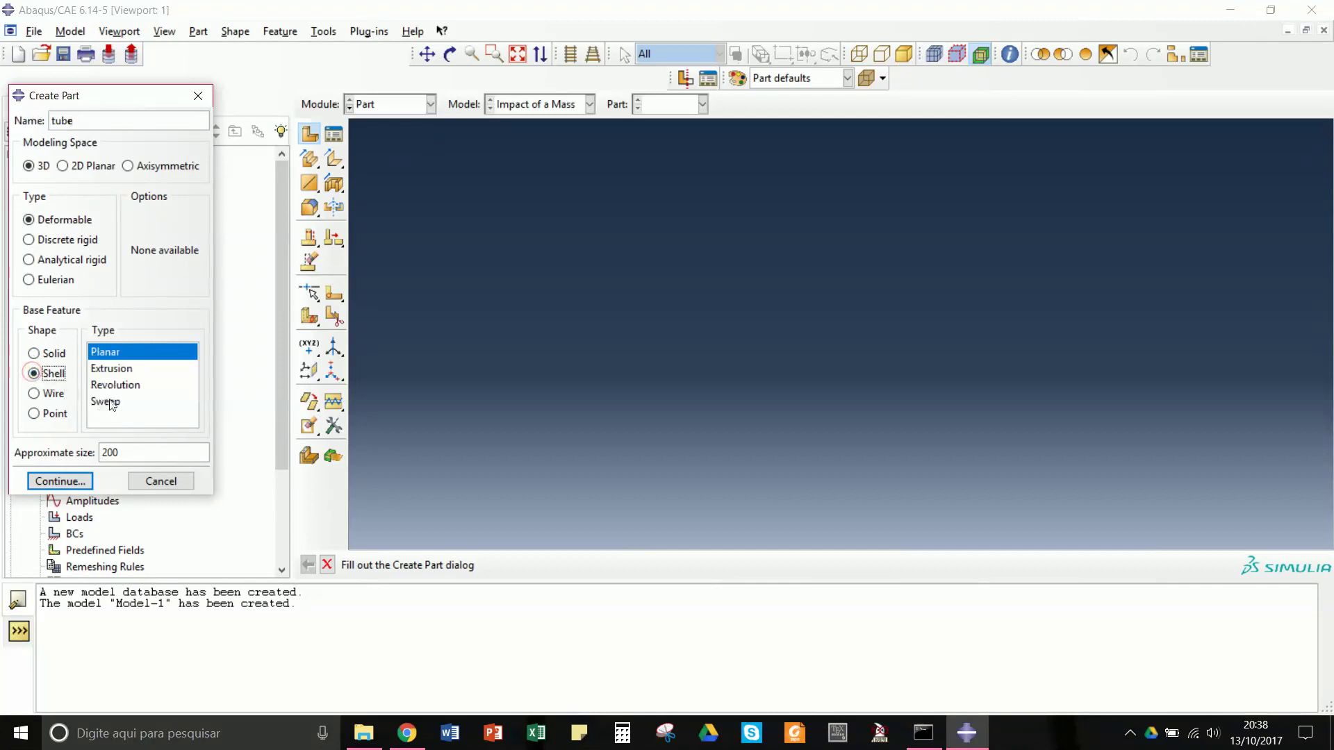
{"action": "left_click", "coordinate": [110, 369]}
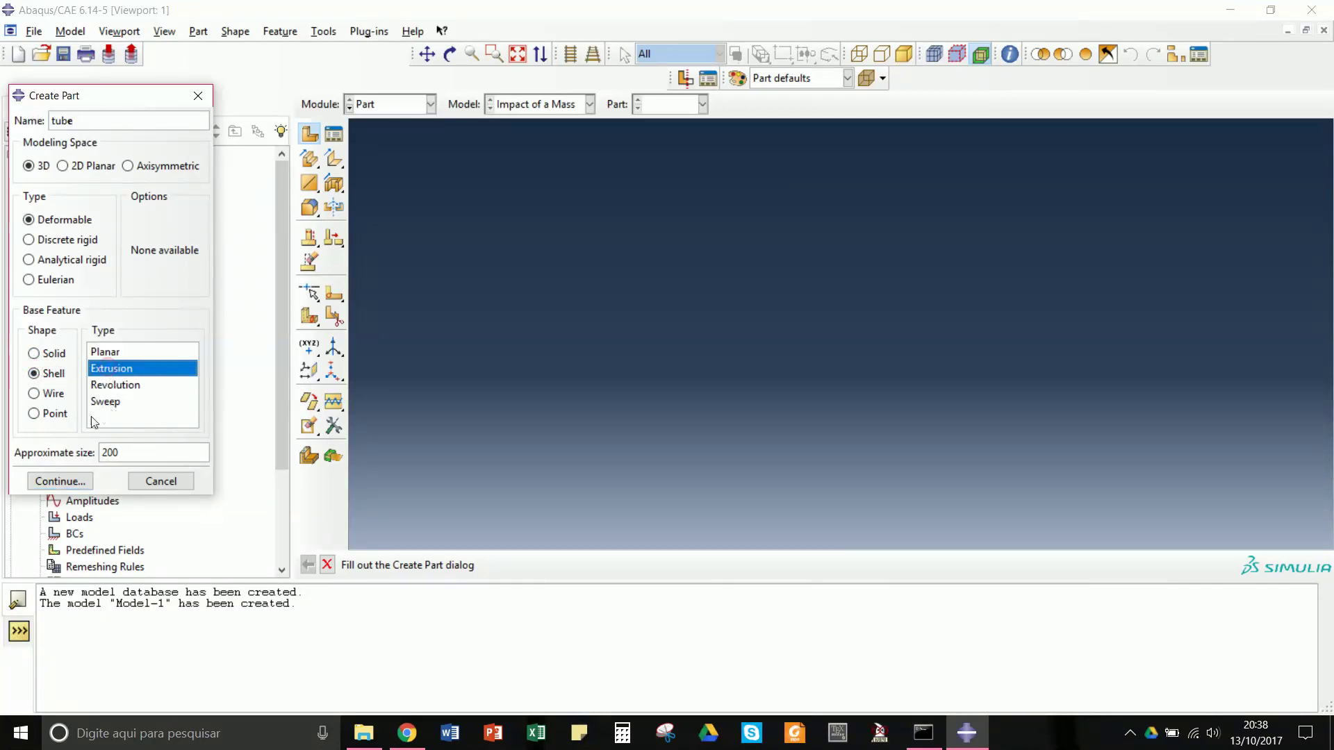
{"action": "left_click", "coordinate": [128, 452]}
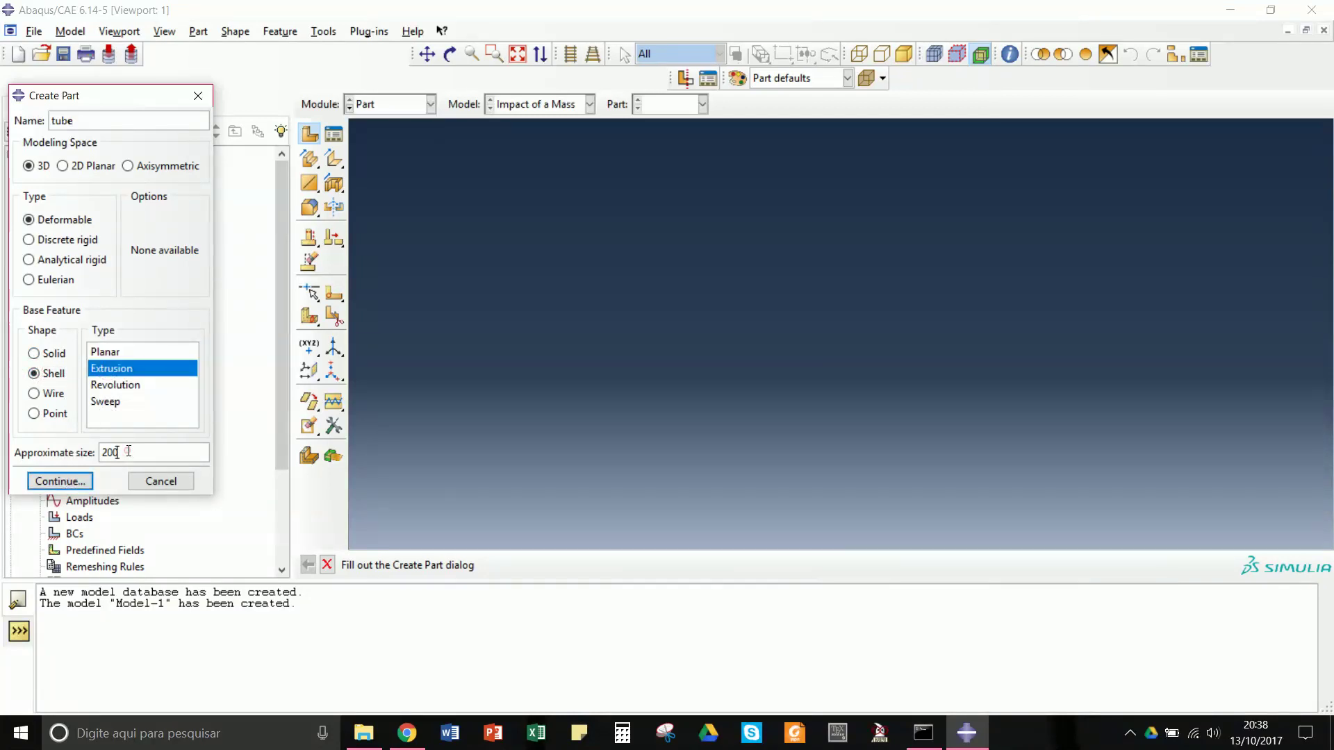
{"action": "type", "text": "e-3"}
{"action": "left_click", "coordinate": [63, 484]}
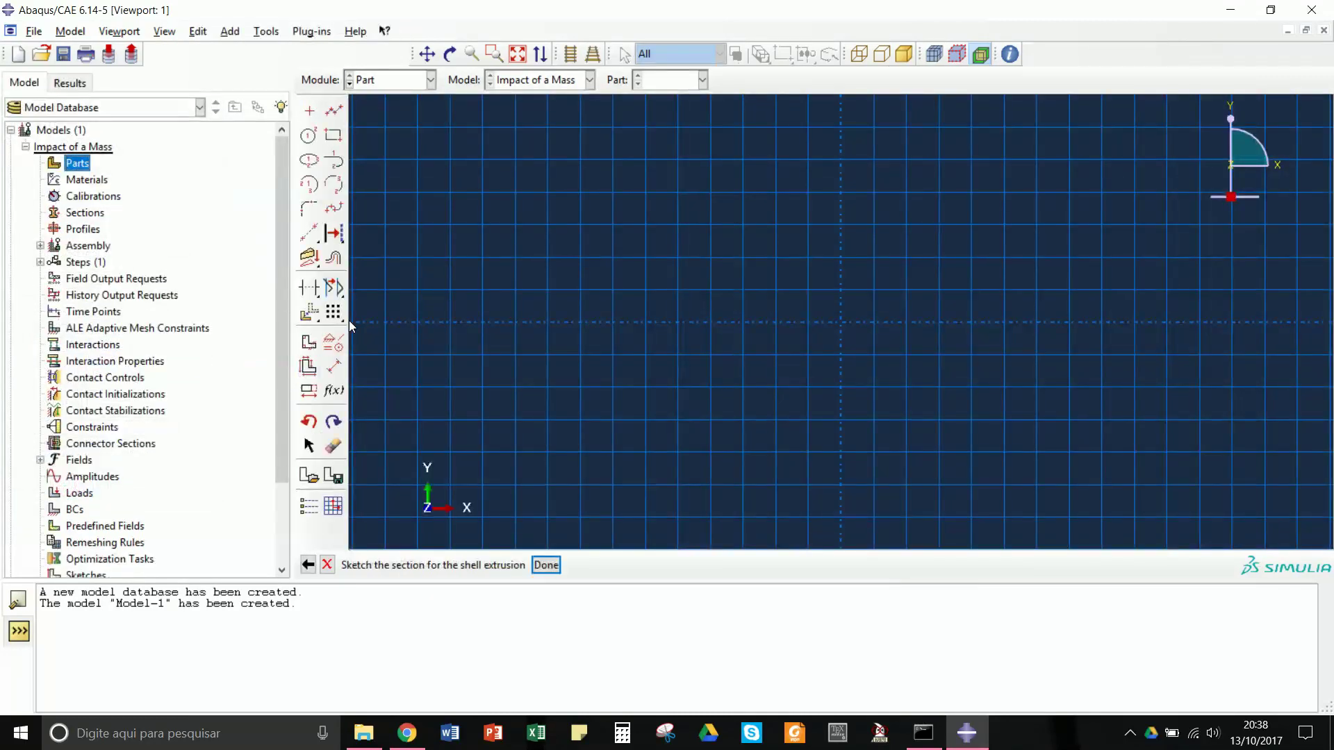
Draw a rectangle for the tube's cross-section
{"action": "left_click", "coordinate": [329, 139]}
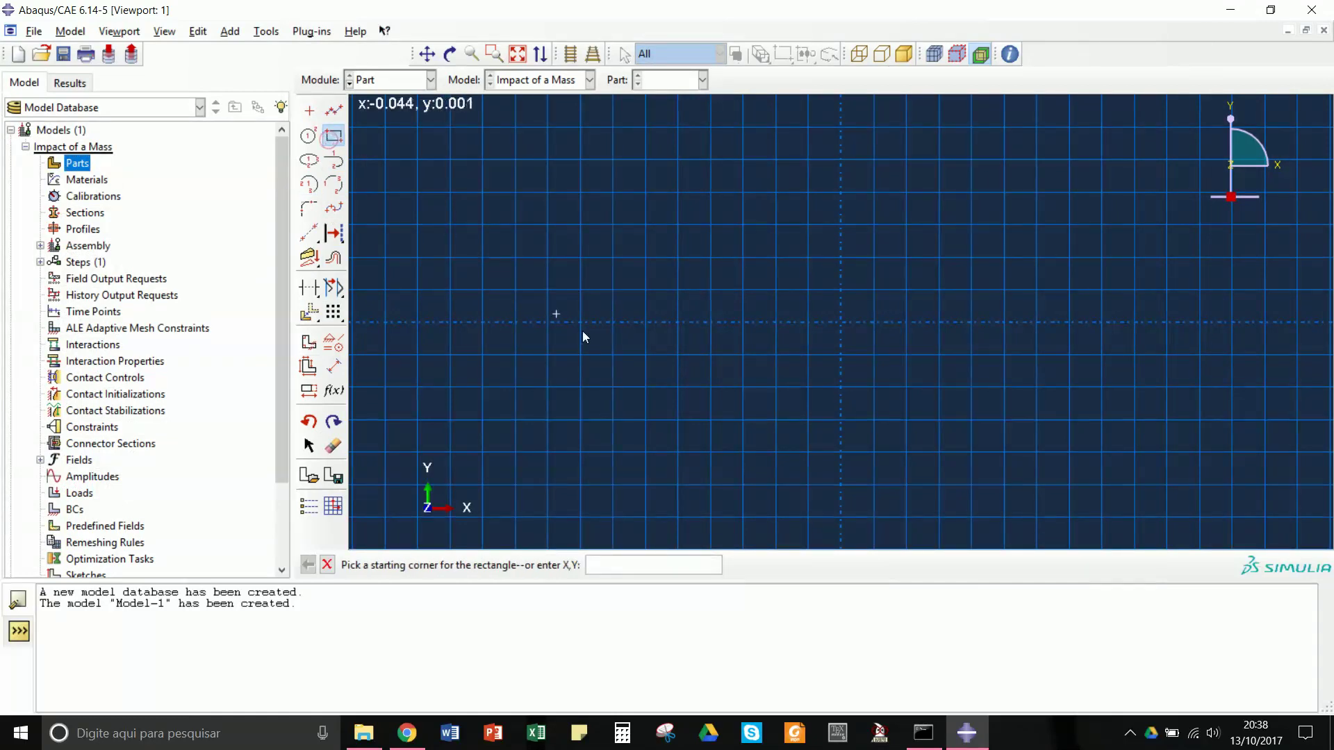
{"action": "left_click", "coordinate": [680, 407]}
{"action": "left_click", "coordinate": [979, 258]}
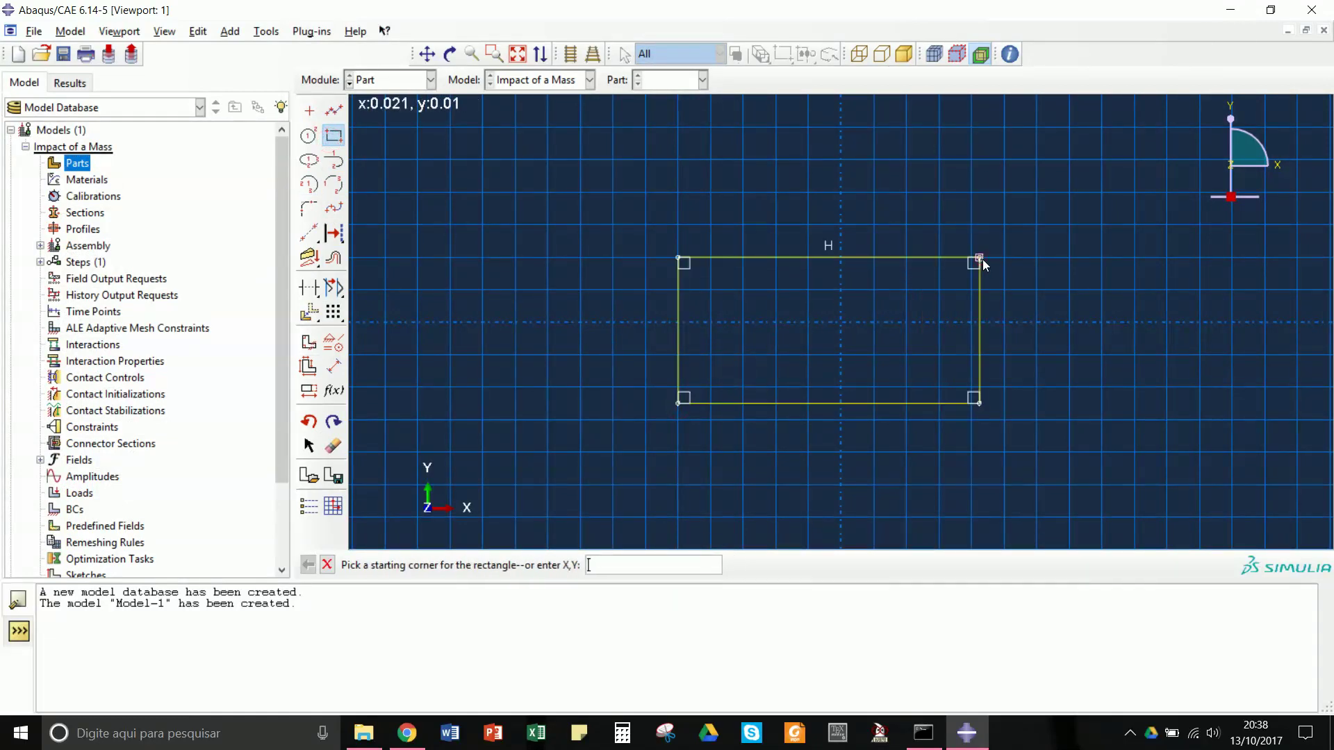
Dimension the rectangle to 25e-3 wide and 25e-3 tall
{"action": "left_click", "coordinate": [334, 368]}
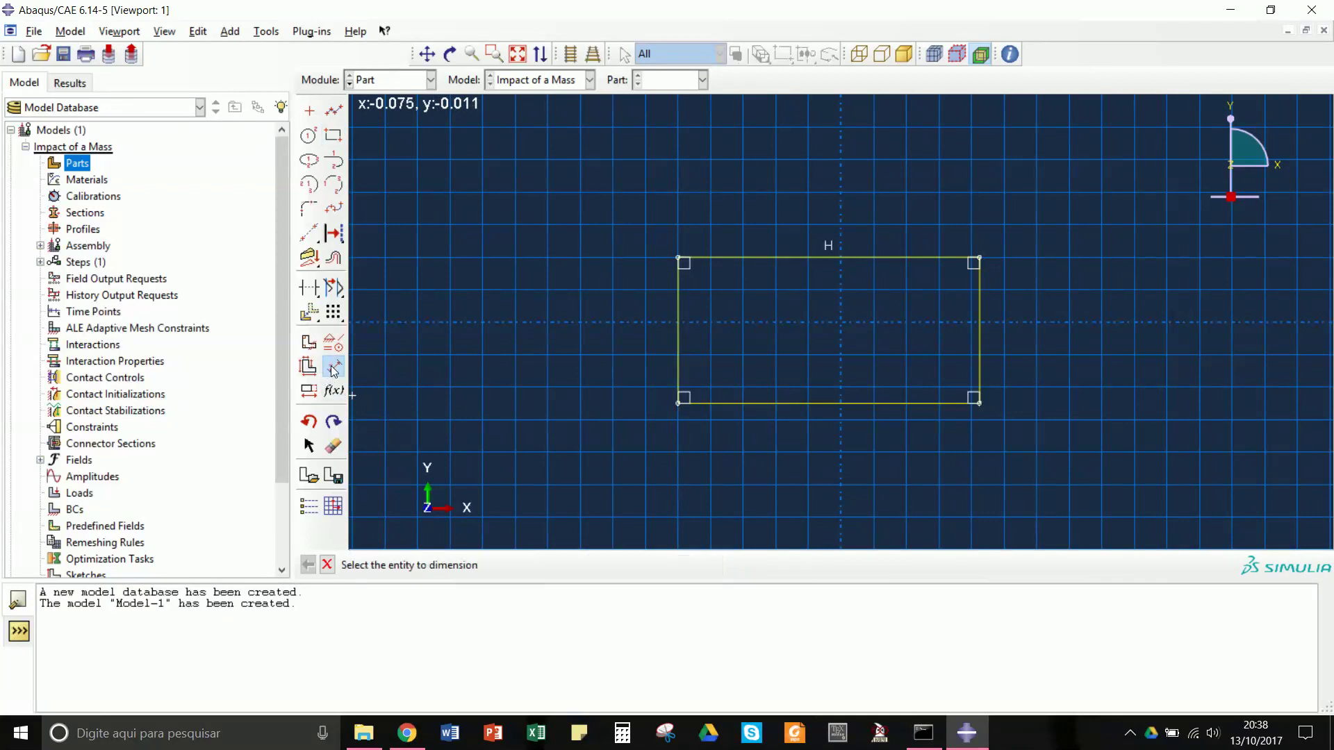
{"action": "left_click", "coordinate": [791, 404]}
{"action": "left_click", "coordinate": [821, 465]}
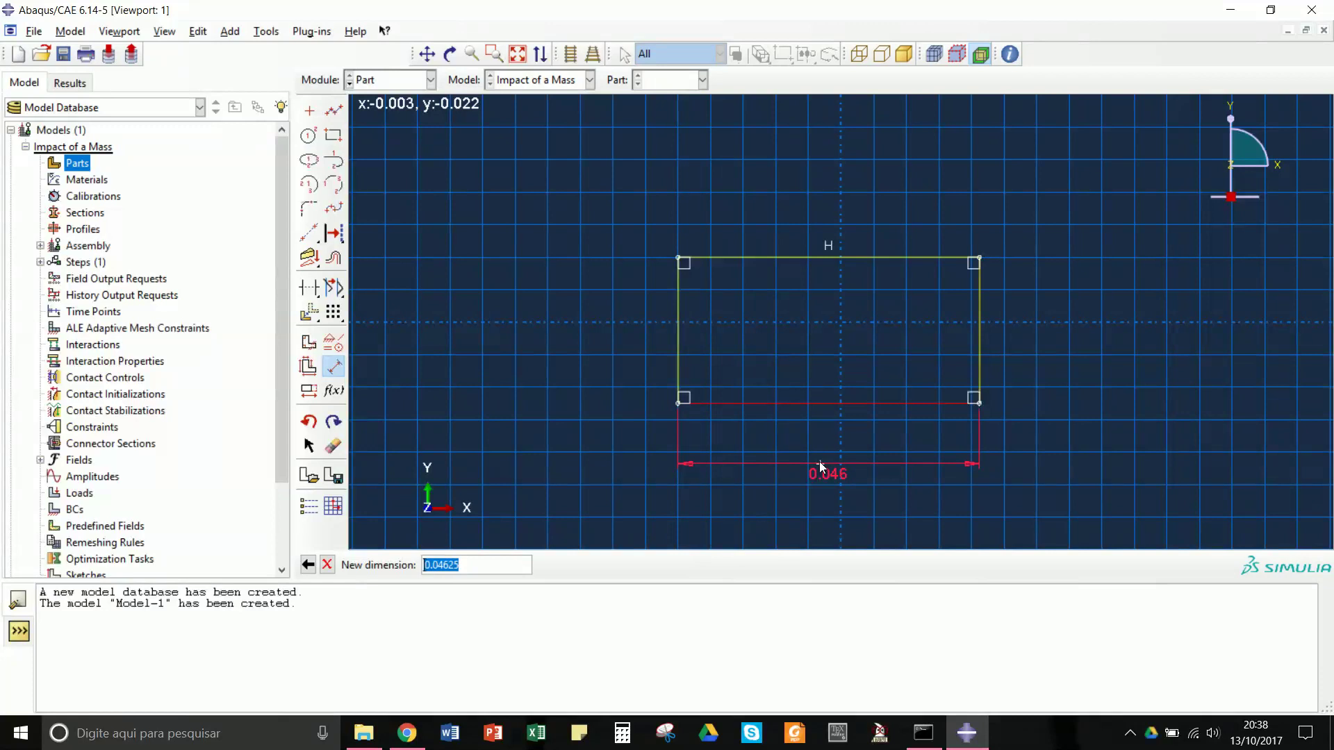
{"action": "type", "text": "25e-3"}
{"action": "key", "text": "Return"}
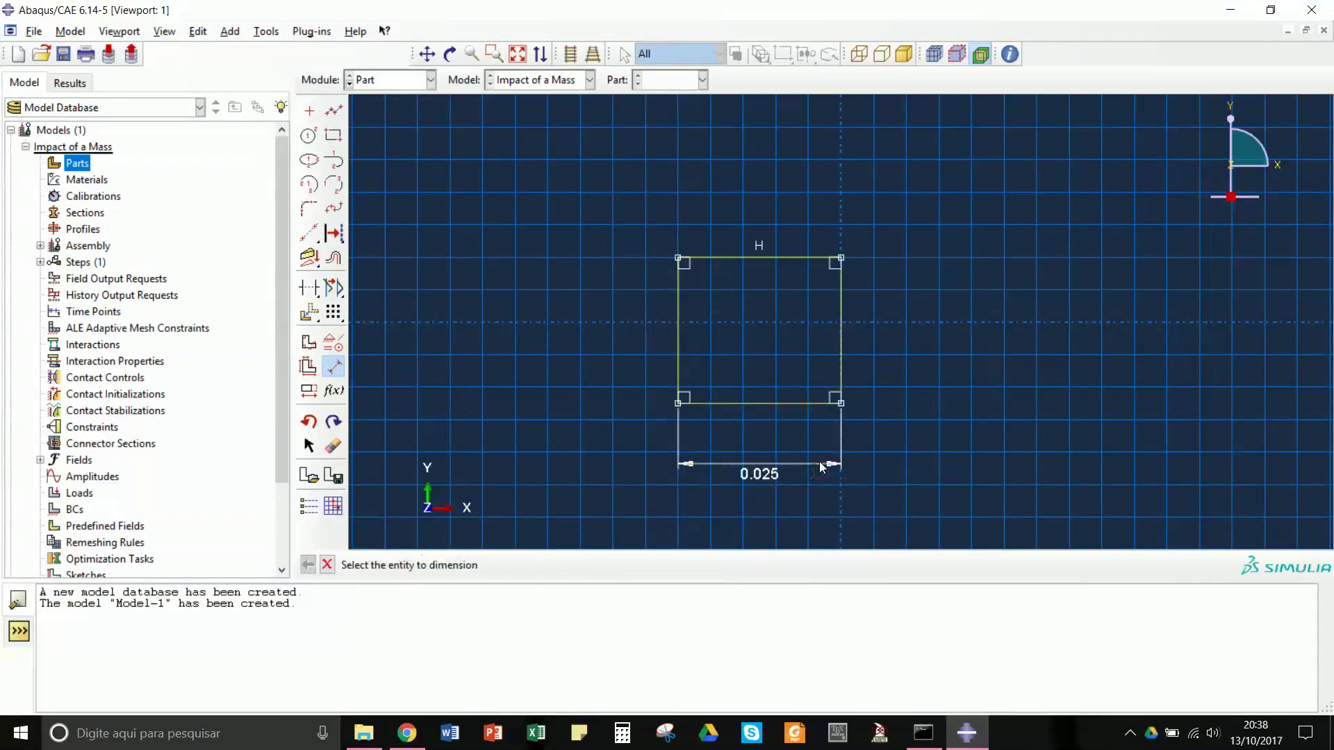
{"action": "left_click", "coordinate": [680, 375]}
{"action": "left_click", "coordinate": [518, 357]}
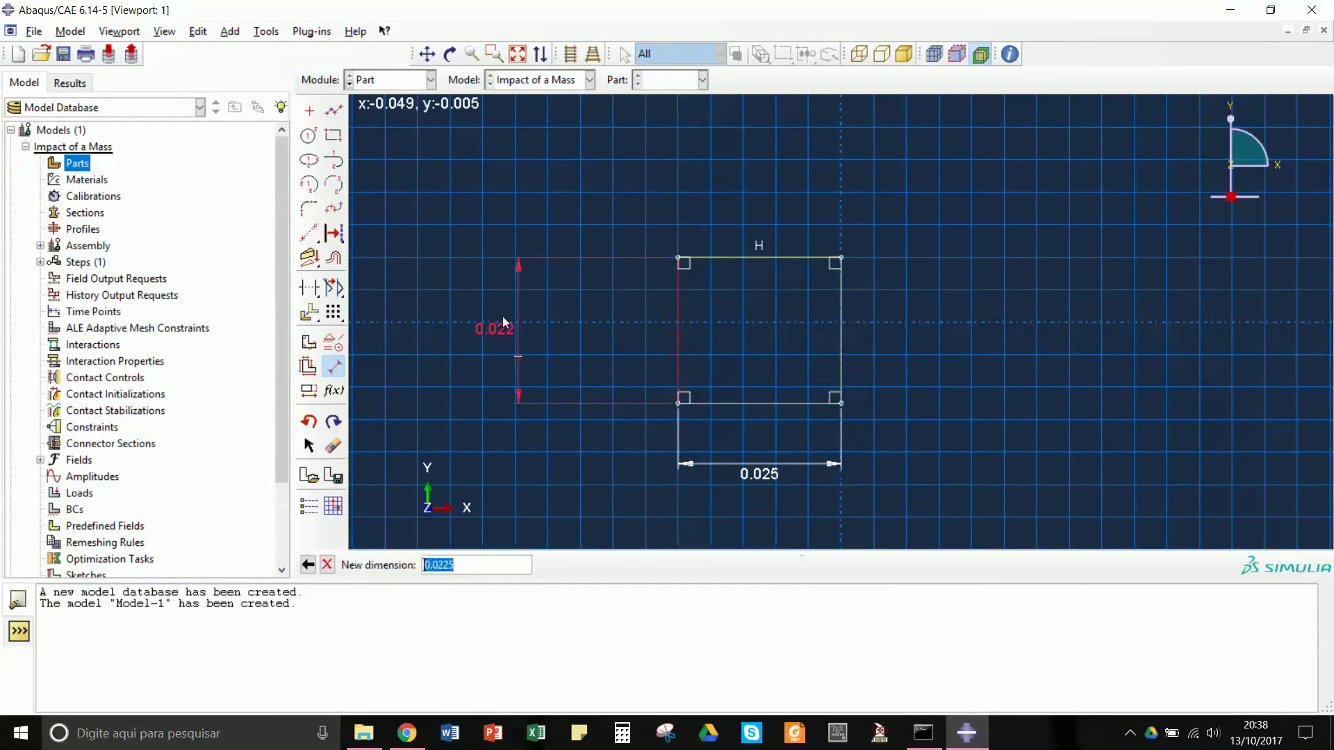
{"action": "type", "text": "25e-3"}
{"action": "key", "text": "Return"}
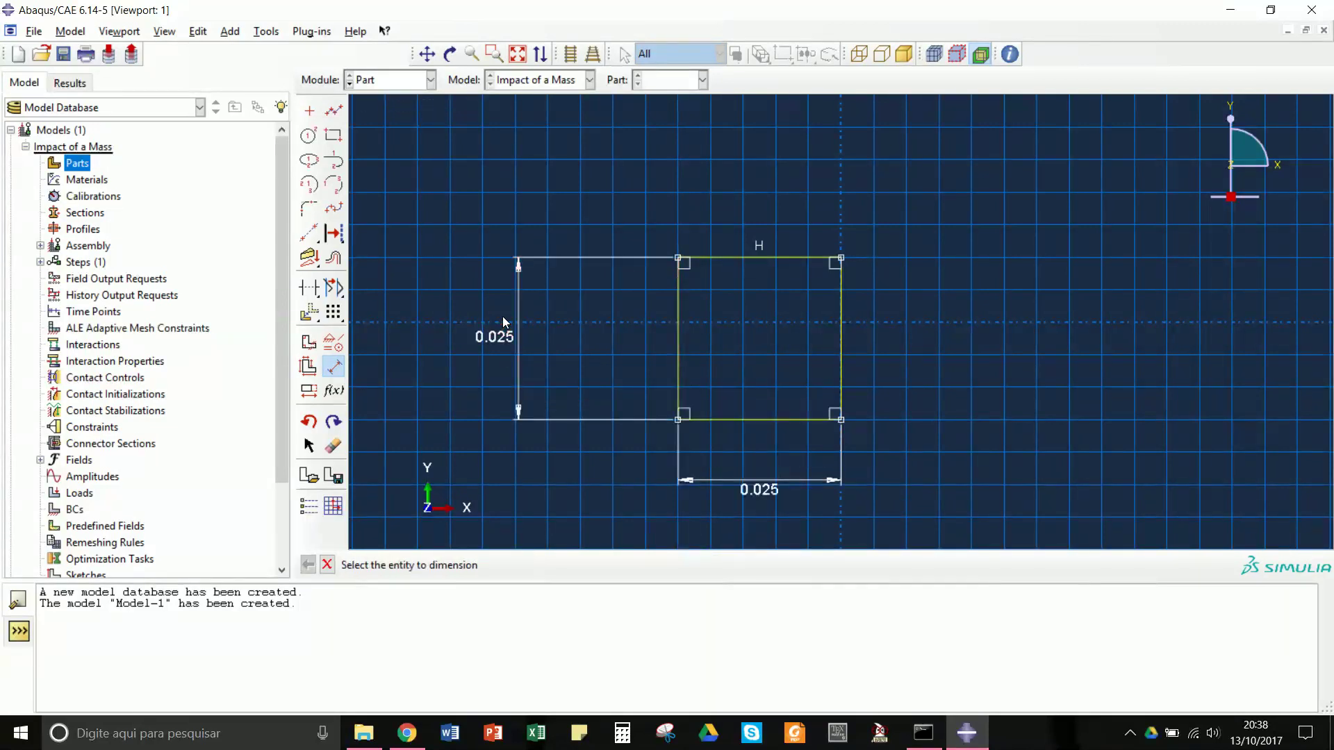
{"action": "left_click", "coordinate": [327, 565]}
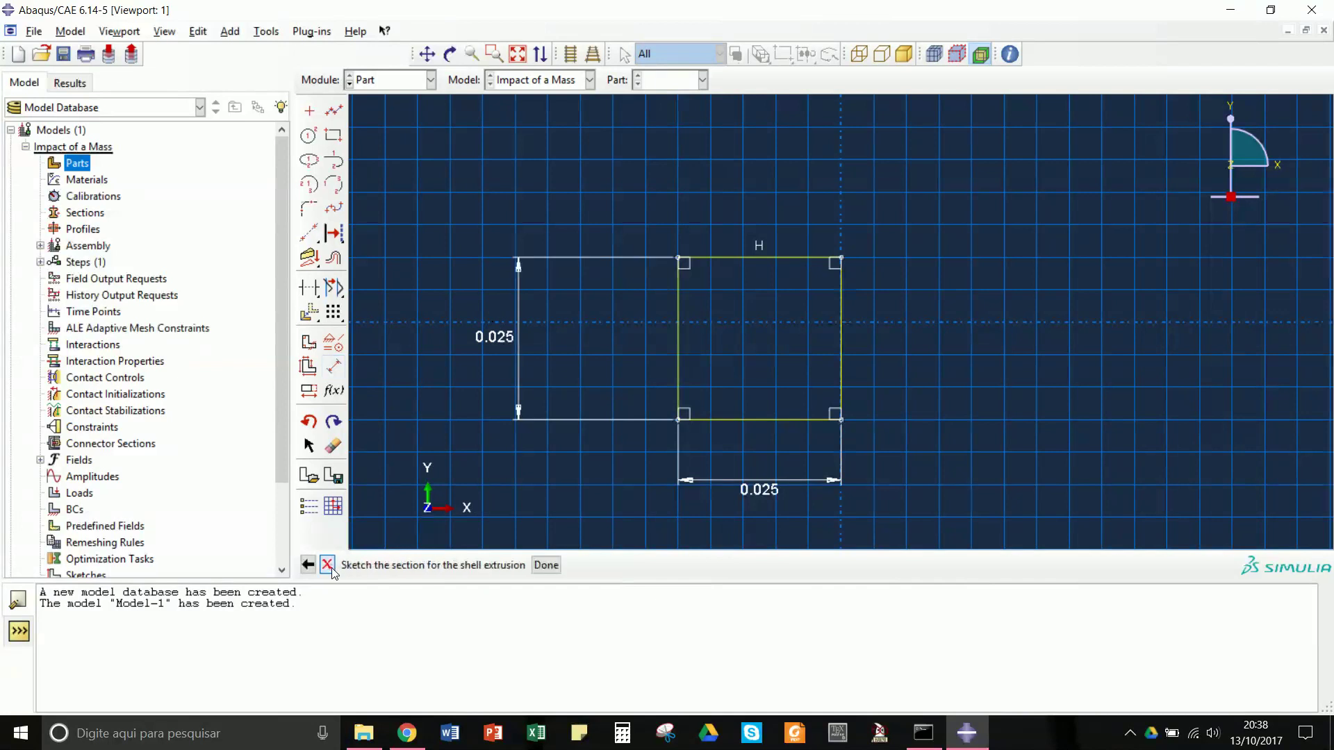
Extrude the square section to a depth of 100e-3, building the tube, and expand Parts
{"action": "left_click", "coordinate": [546, 566]}
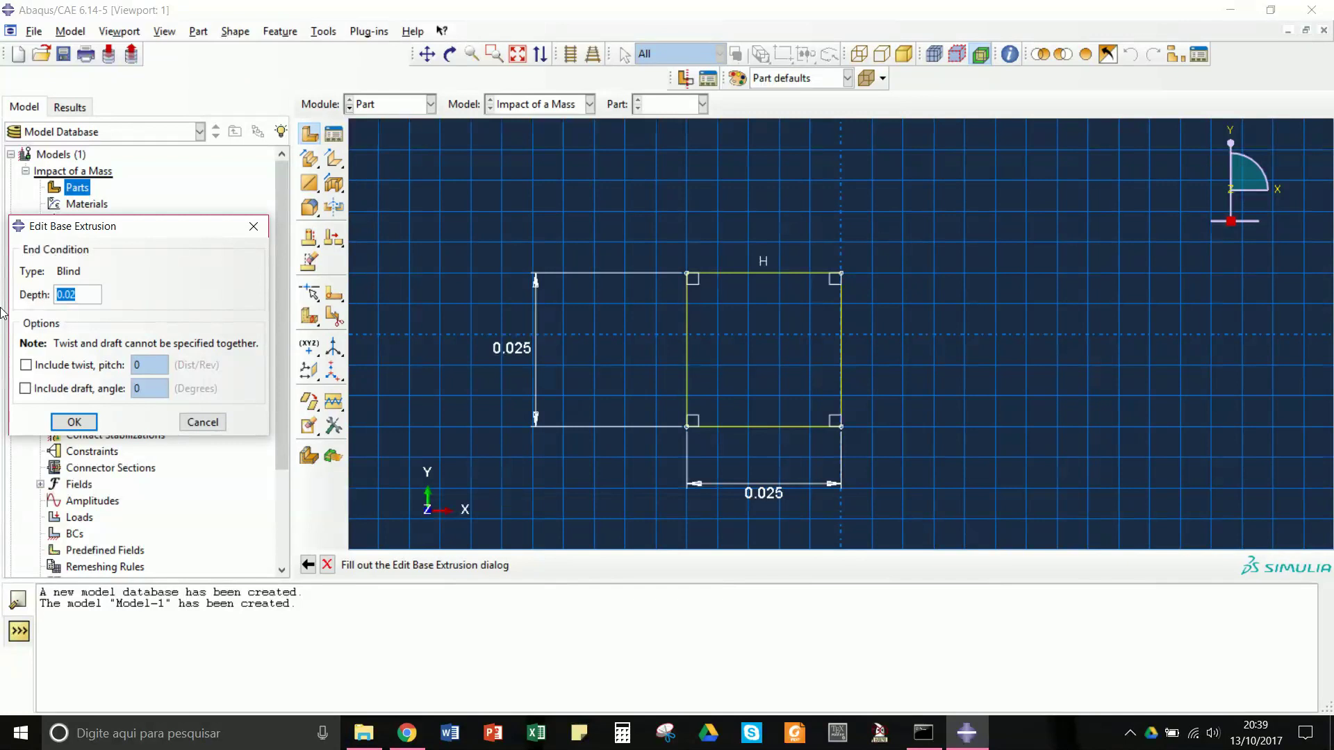
{"action": "type", "text": "100e-3"}
{"action": "left_click", "coordinate": [66, 421]}
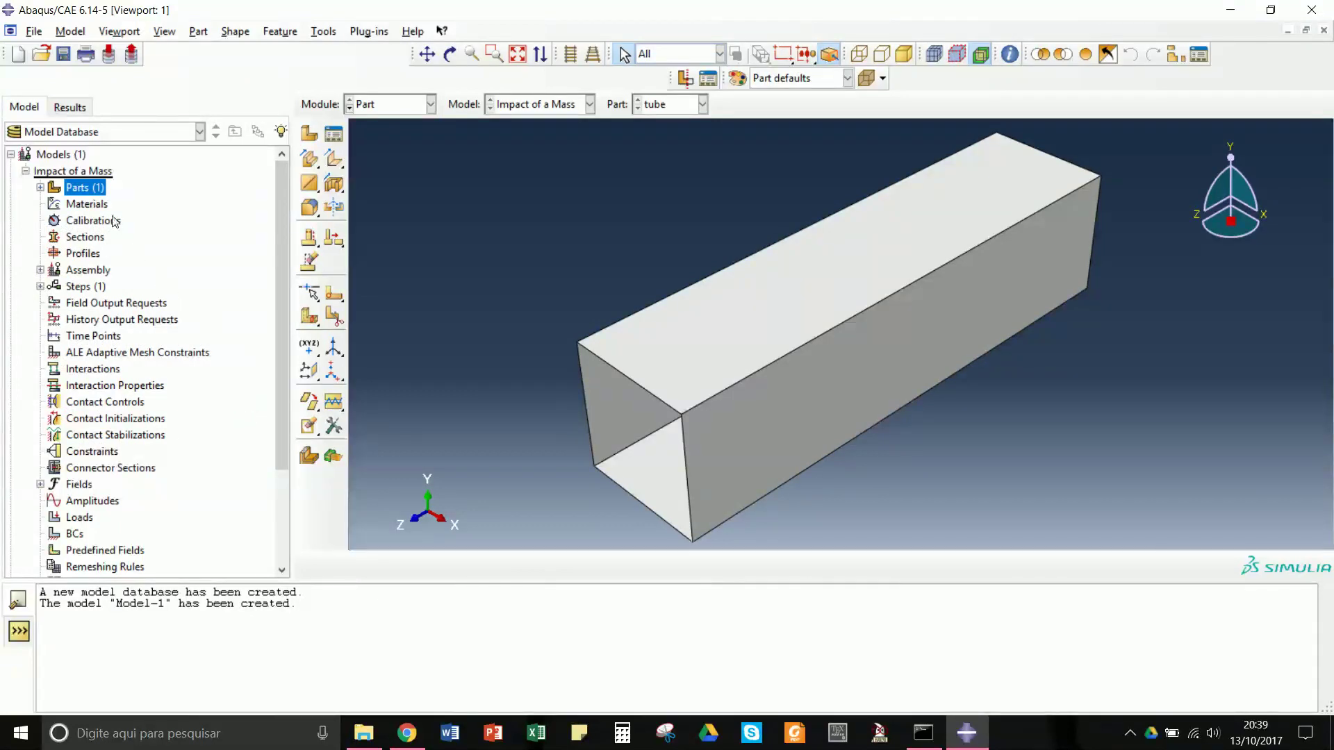
{"action": "double_click", "coordinate": [42, 189]}
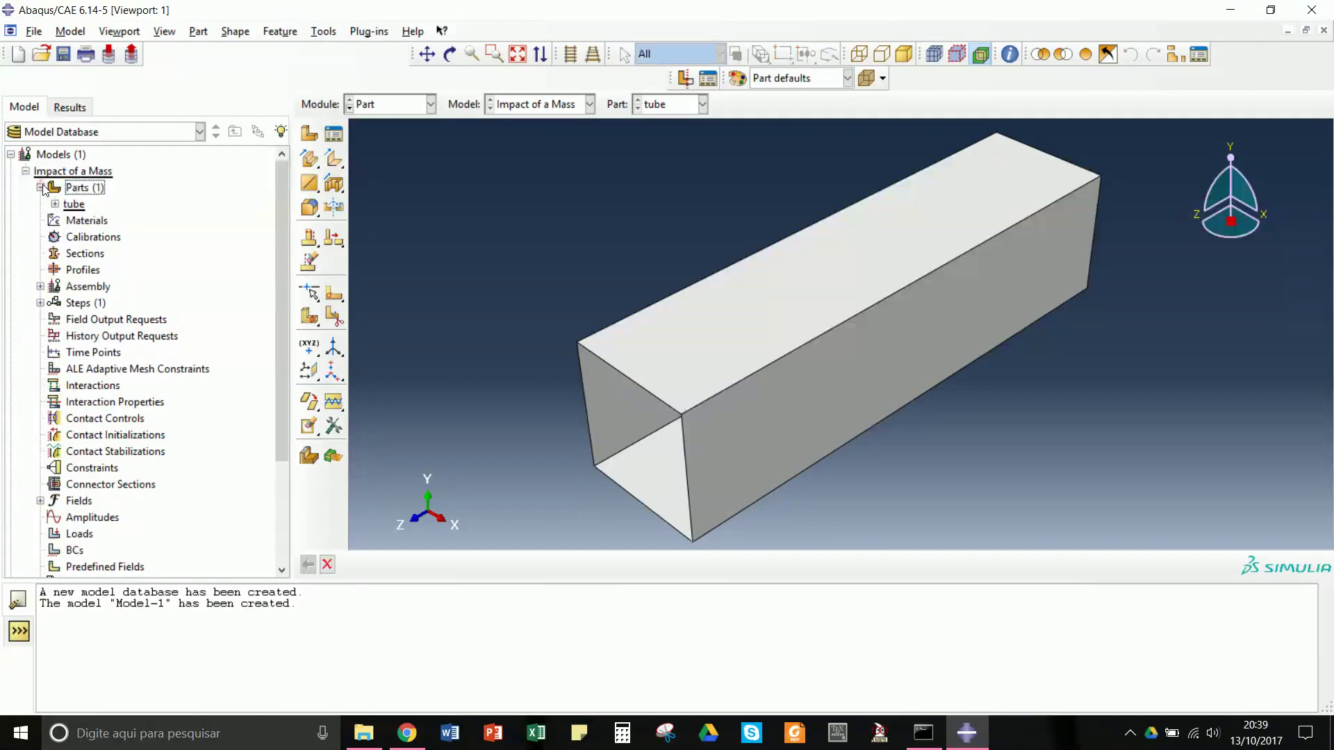
{"action": "right_click", "coordinate": [81, 189]}
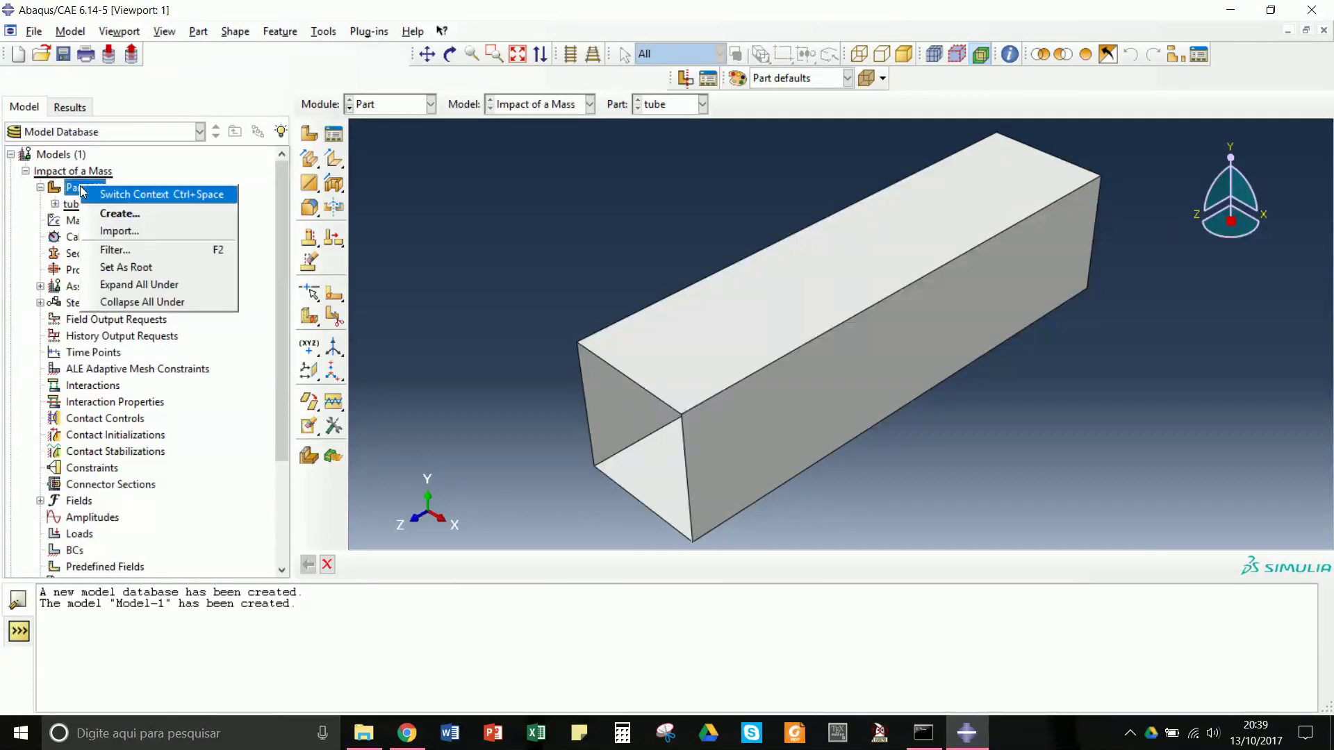
Define a second part named 'impact mass' as a discrete rigid solid extrusion
{"action": "left_click", "coordinate": [102, 212]}
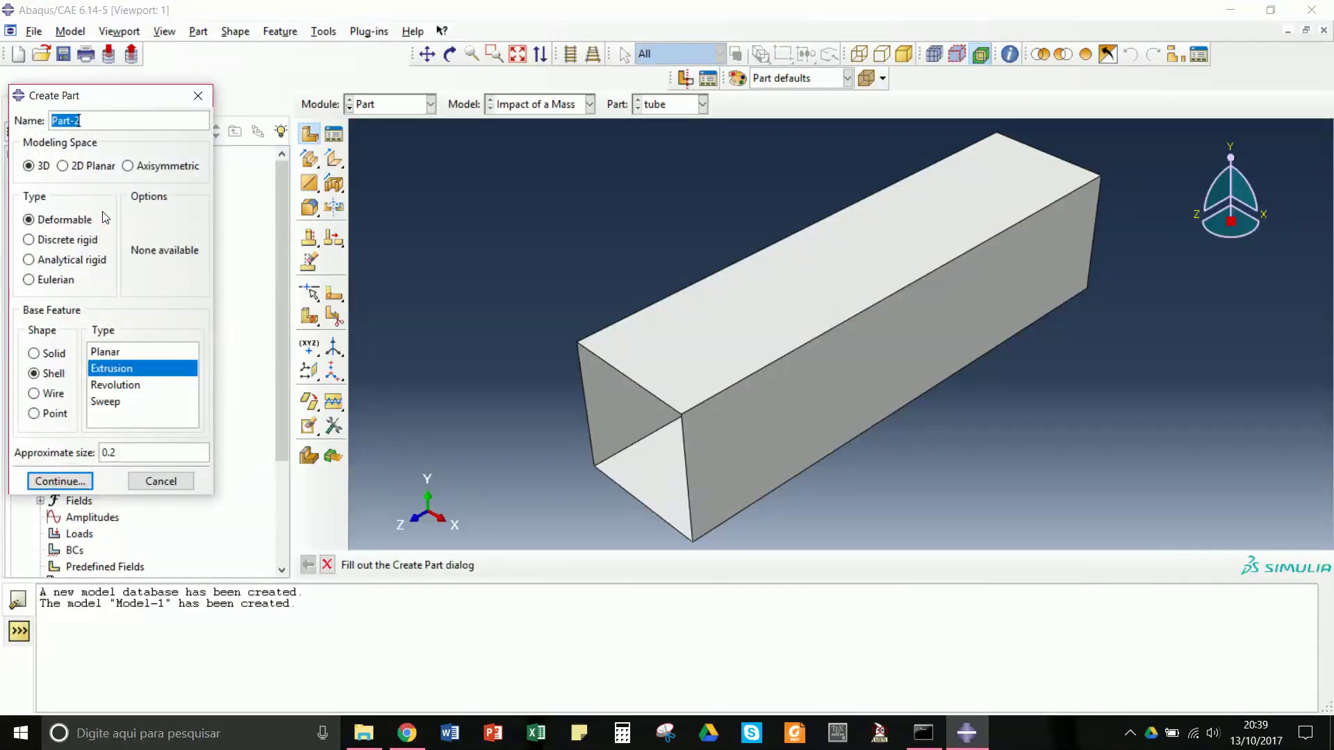
{"action": "type", "text": "impact mass"}
{"action": "left_click", "coordinate": [29, 241]}
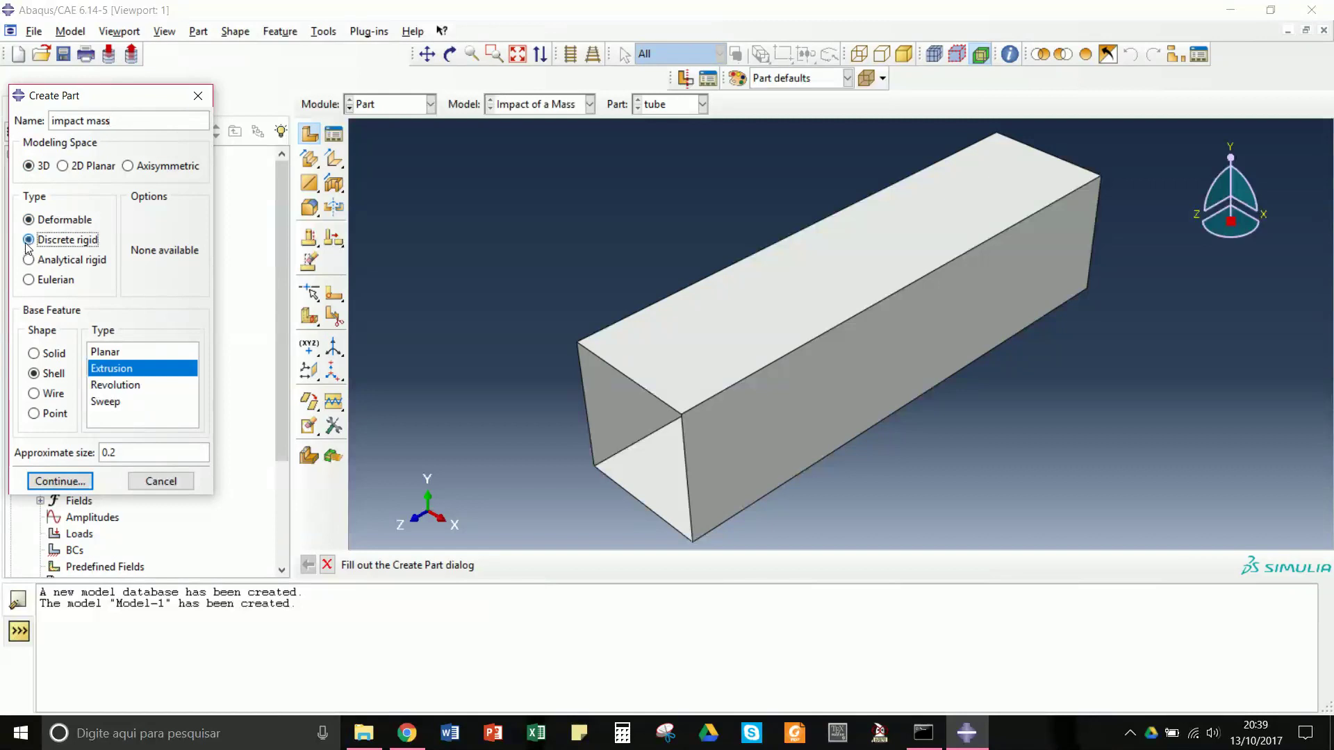
{"action": "left_click", "coordinate": [50, 354]}
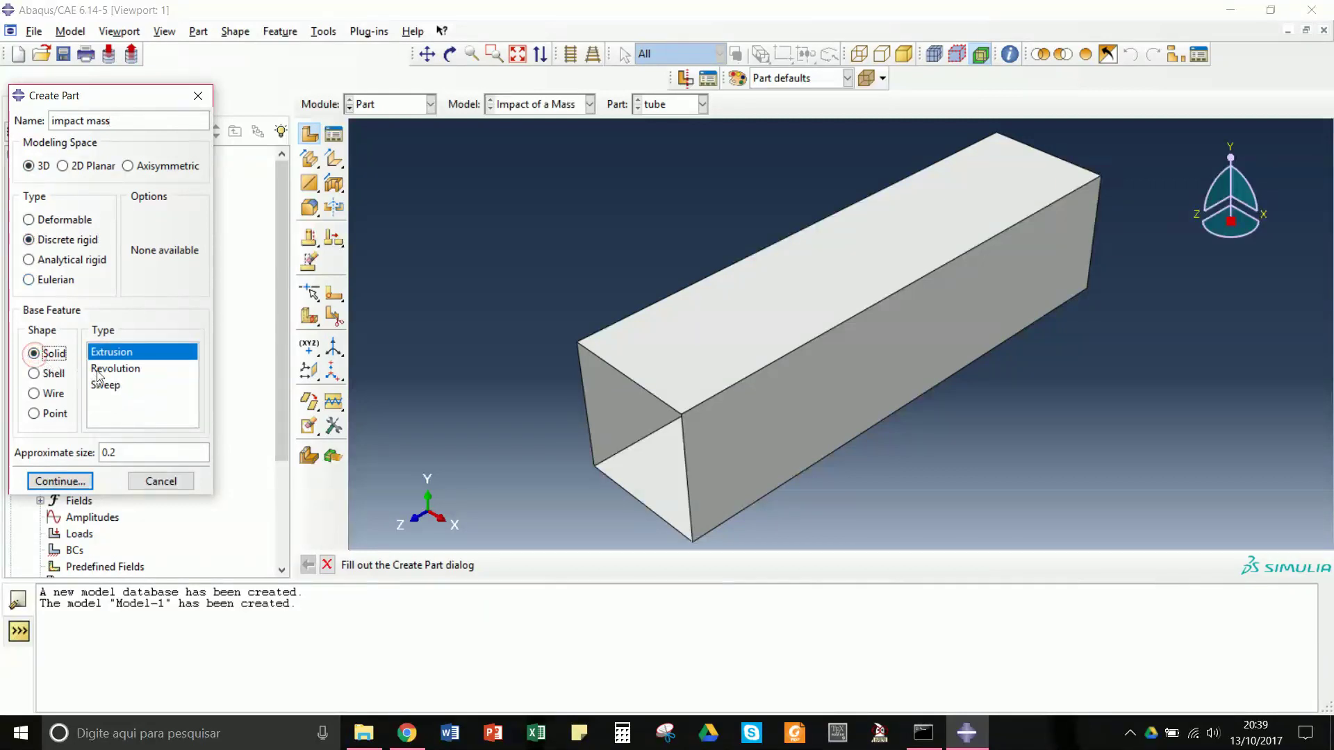
{"action": "double_click", "coordinate": [133, 451]}
Open the sketcher and draw a rectangle for the mass cross-section
{"action": "left_click", "coordinate": [50, 481]}
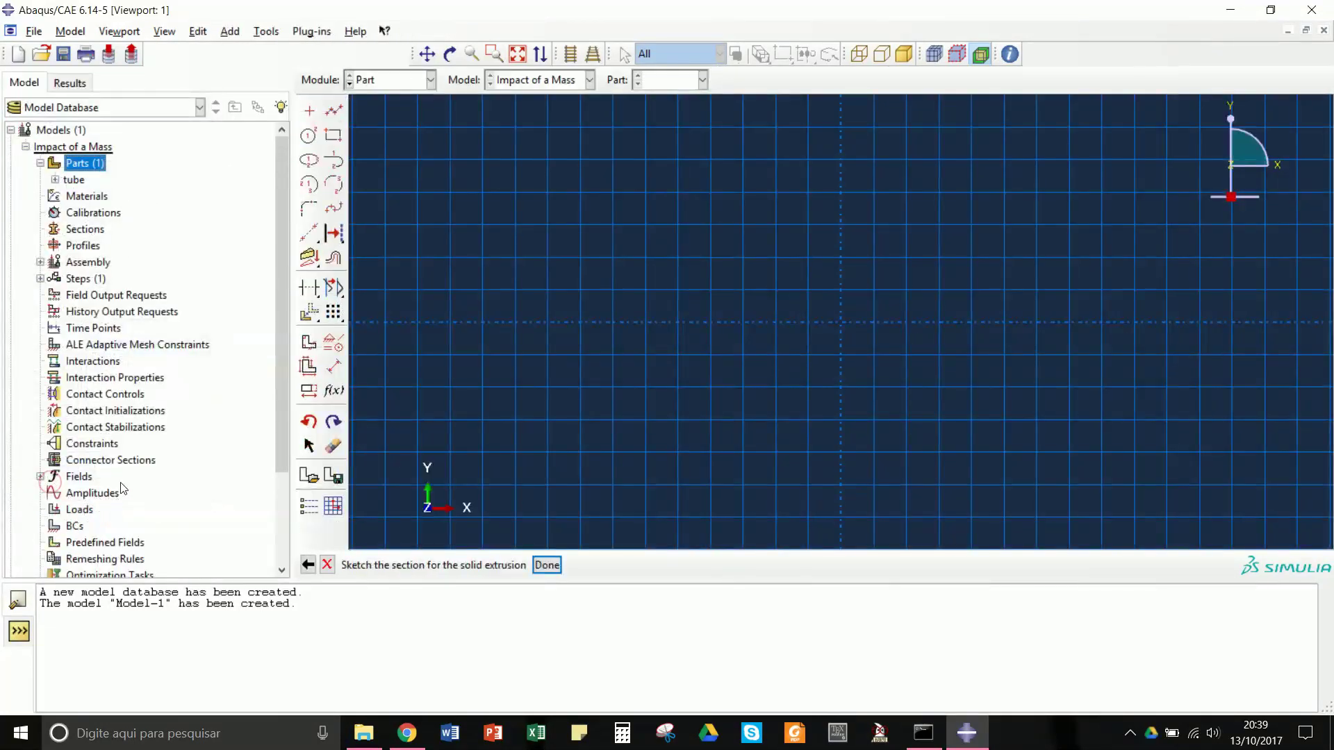
{"action": "left_click", "coordinate": [340, 140]}
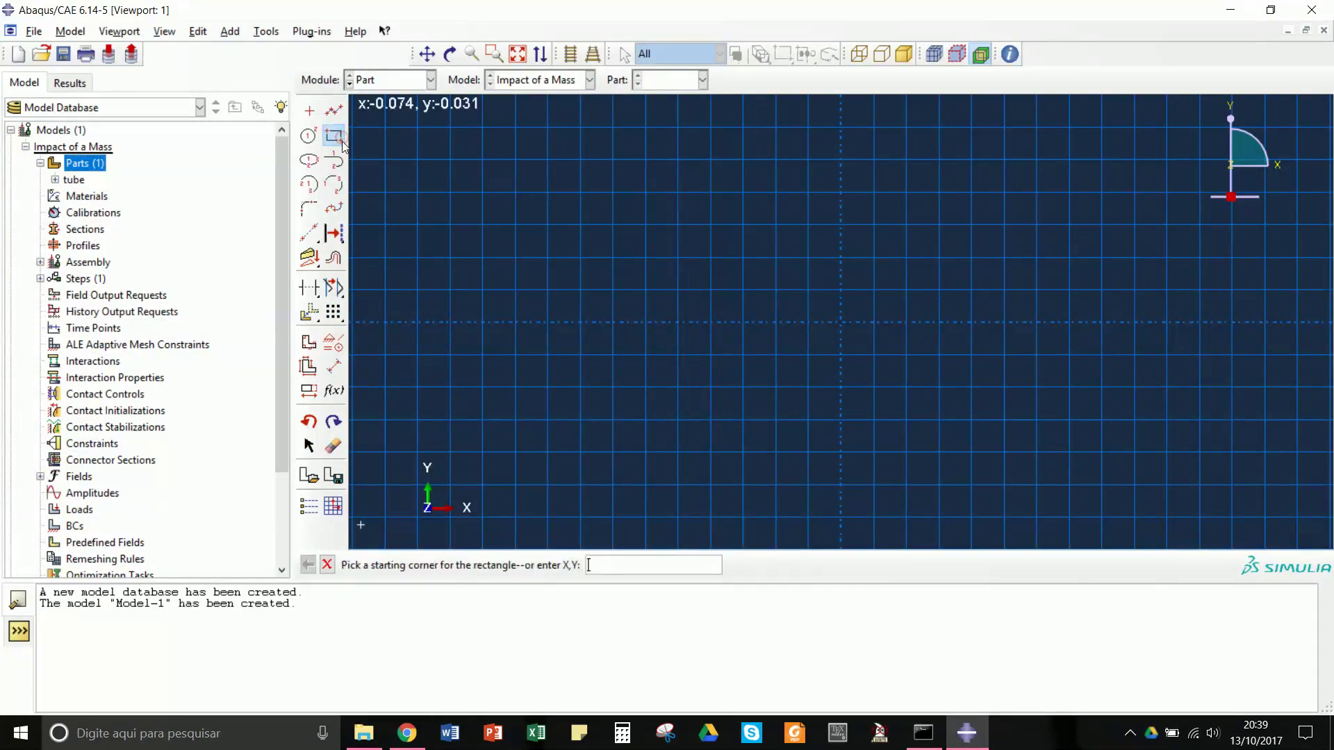
{"action": "left_click", "coordinate": [702, 372]}
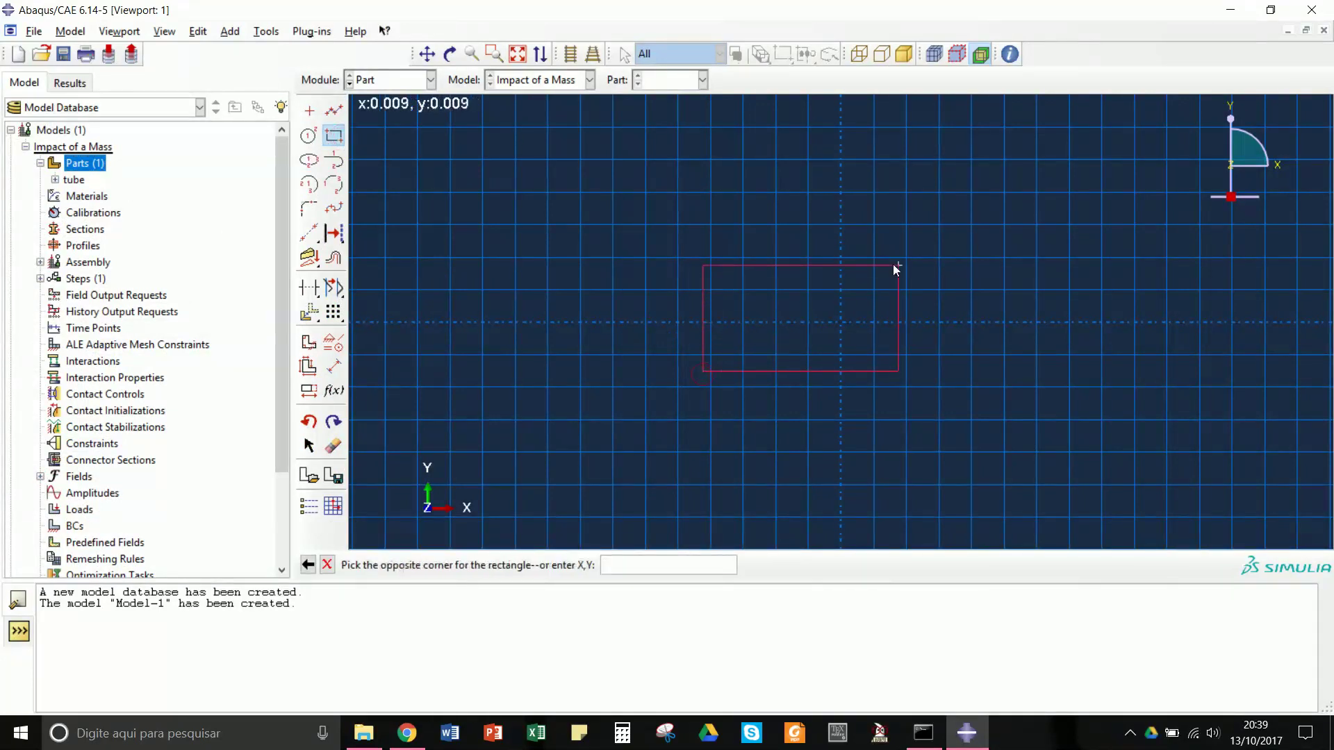
{"action": "left_click", "coordinate": [940, 217]}
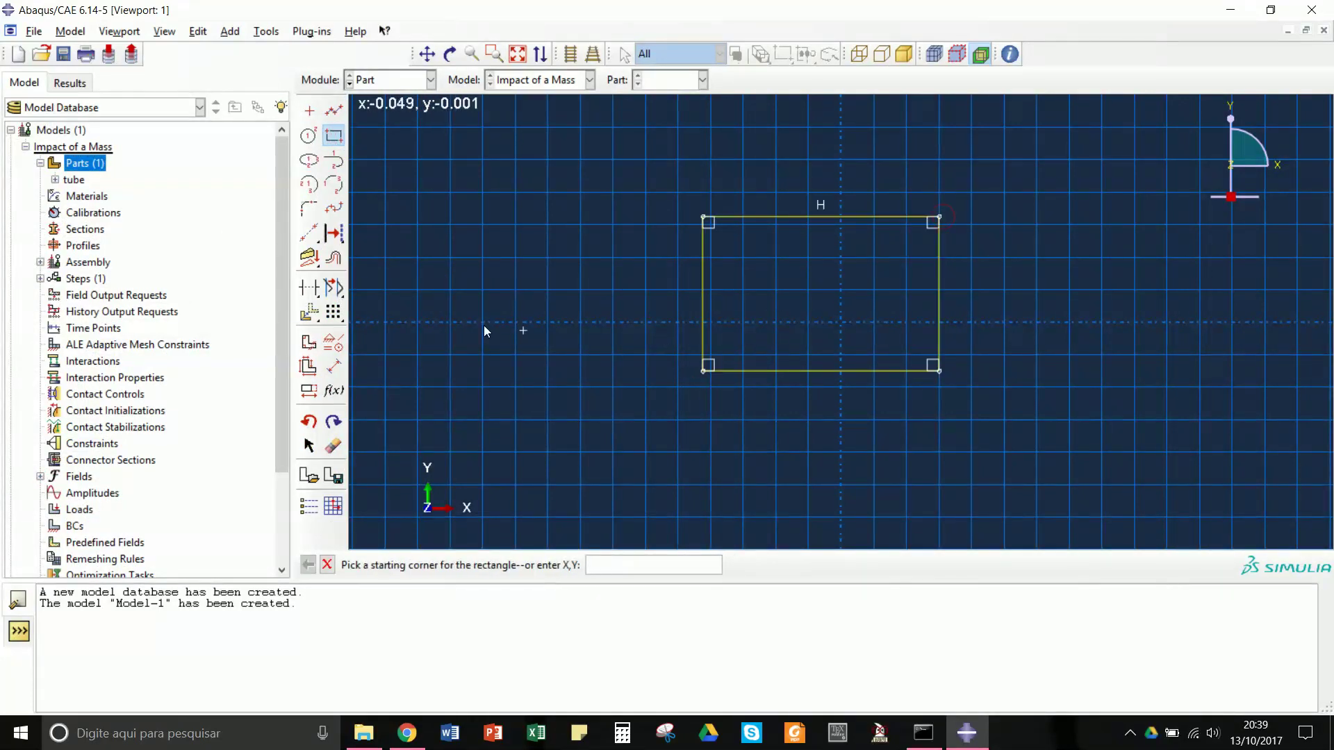
Dimension the rectangle to 0.03 wide and 0.03 tall
{"action": "left_click", "coordinate": [333, 366]}
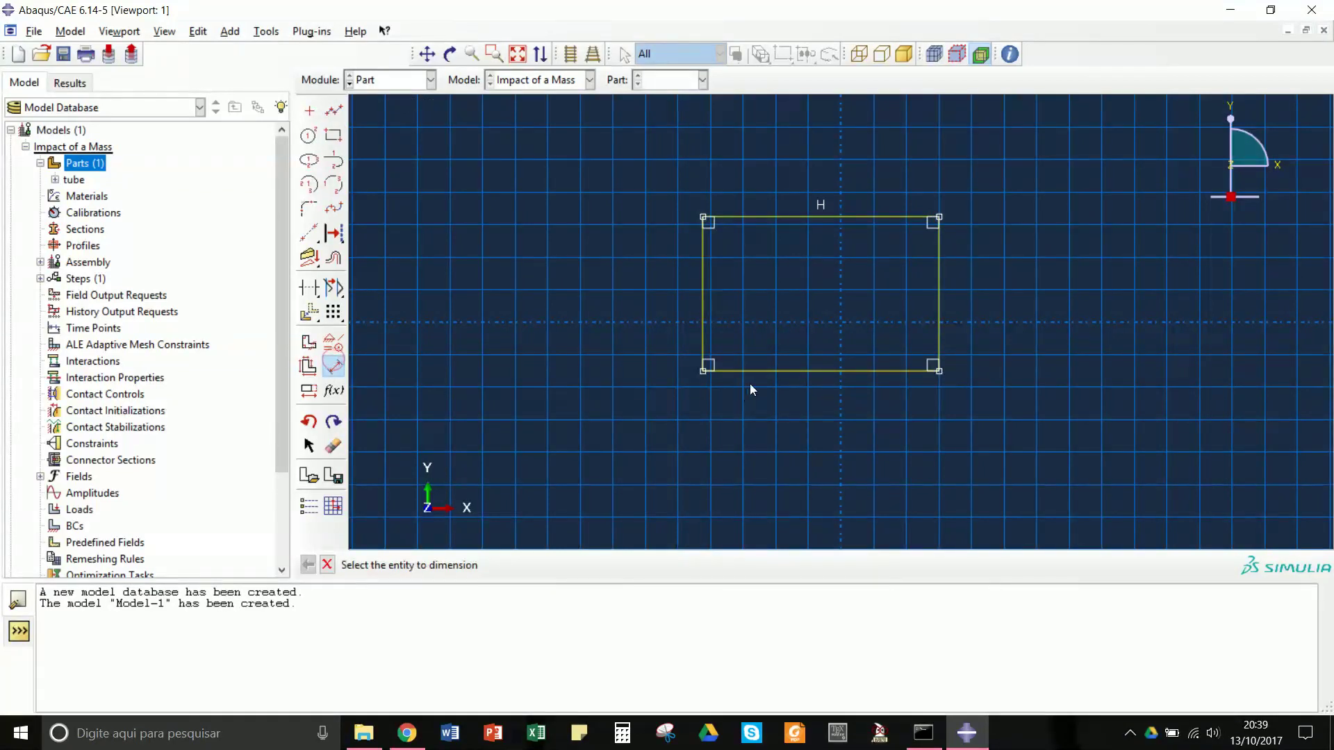
{"action": "left_click", "coordinate": [772, 370]}
{"action": "left_click", "coordinate": [828, 440]}
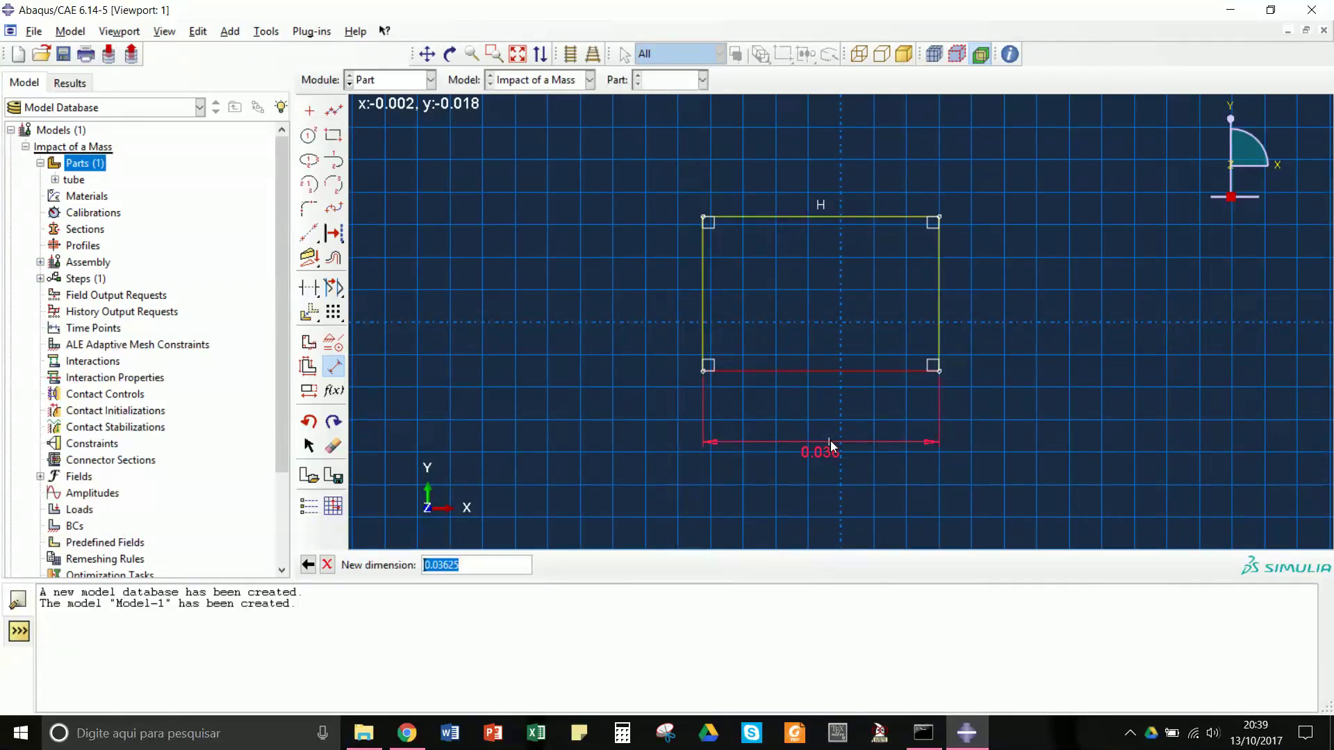
{"action": "type", "text": "30"}
{"action": "key", "text": "Return"}
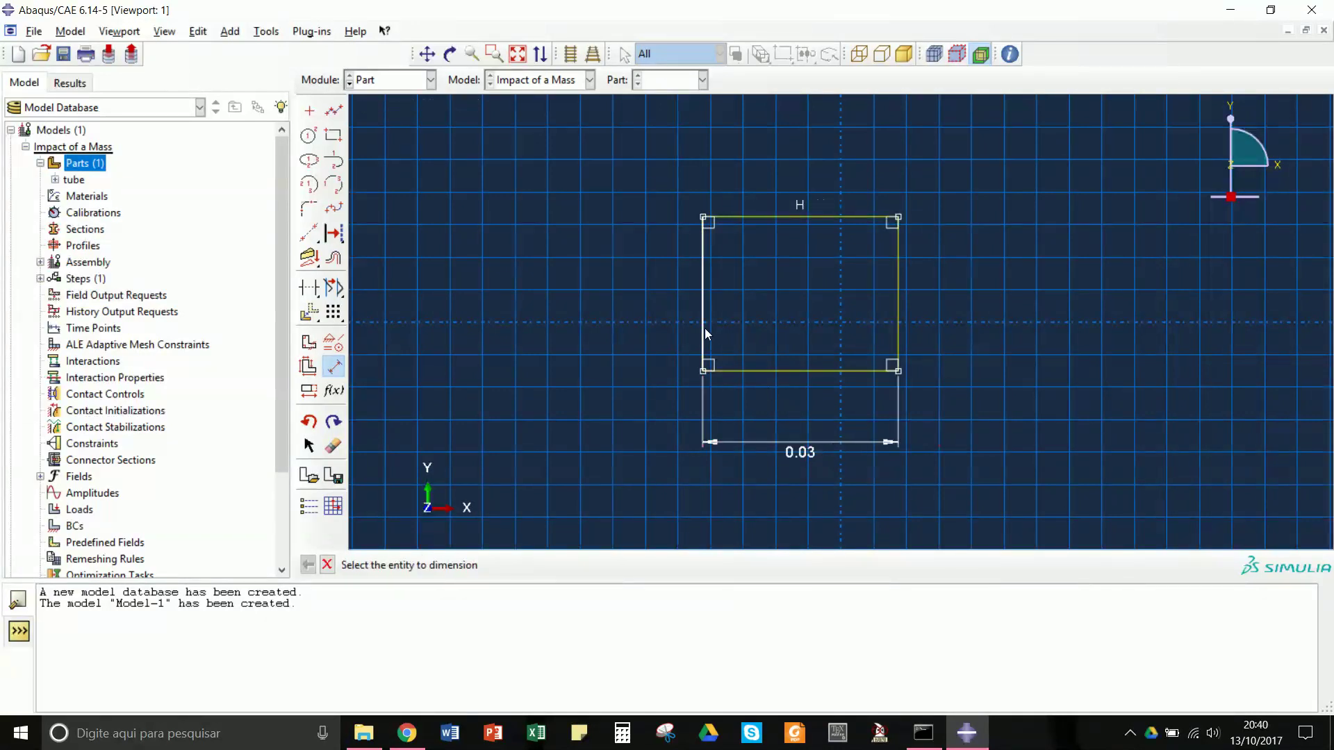
{"action": "left_click", "coordinate": [704, 328]}
{"action": "left_click", "coordinate": [514, 346]}
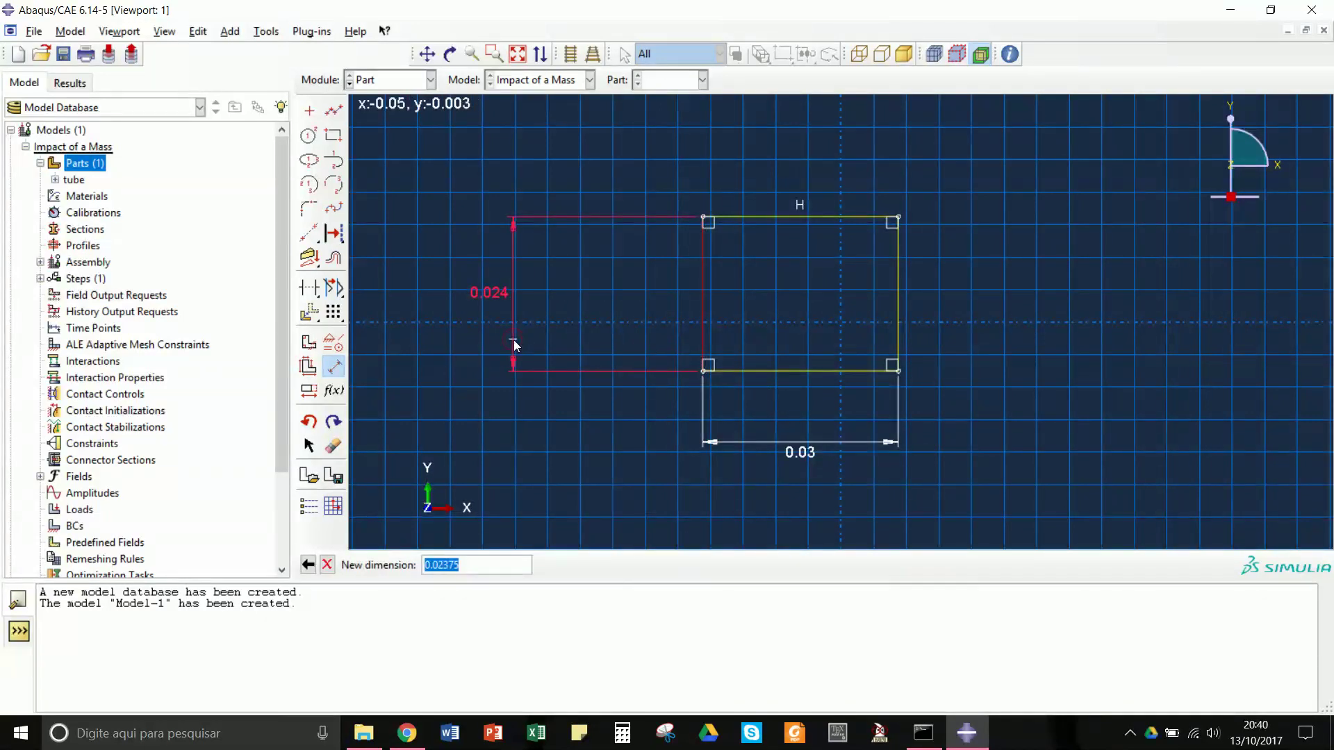
{"action": "type", "text": "30e-3"}
{"action": "key", "text": "Return"}
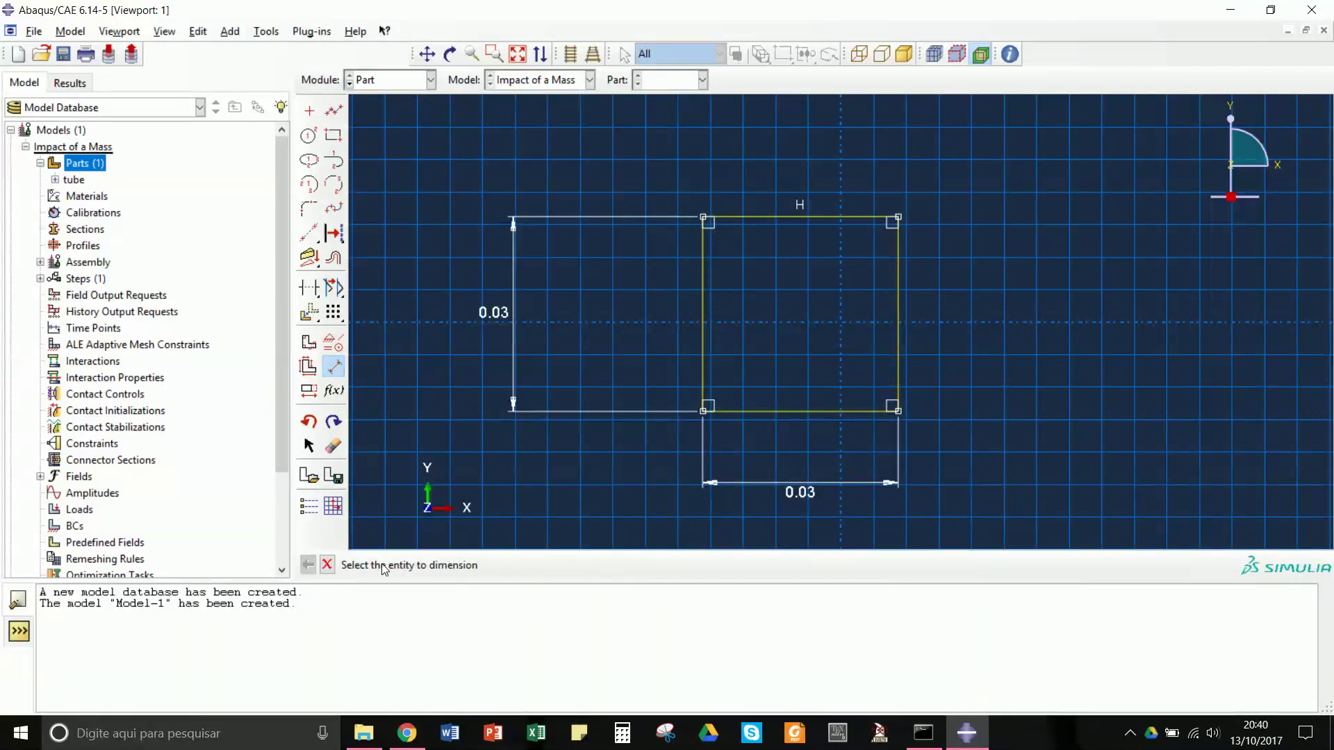
{"action": "left_click", "coordinate": [326, 565]}
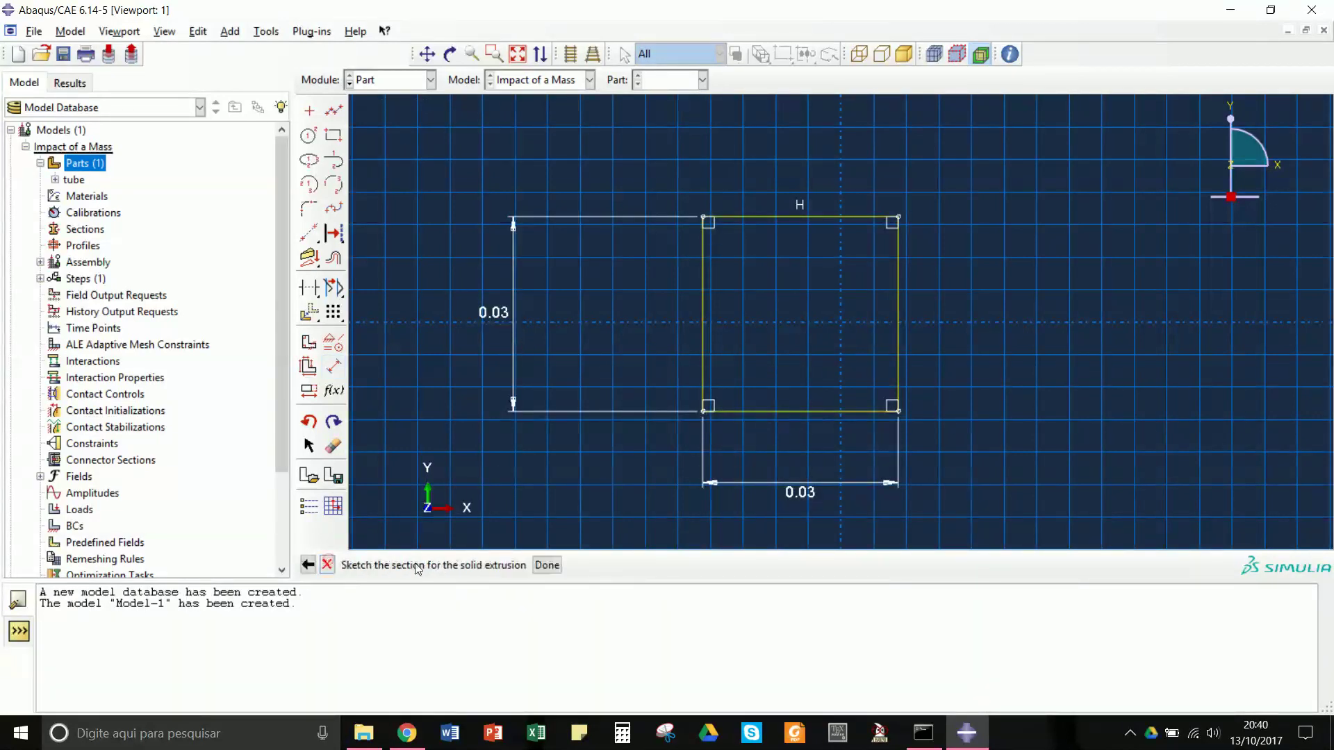
Extrude the square section into the impact mass solid block and select the part
{"action": "left_click", "coordinate": [547, 566]}
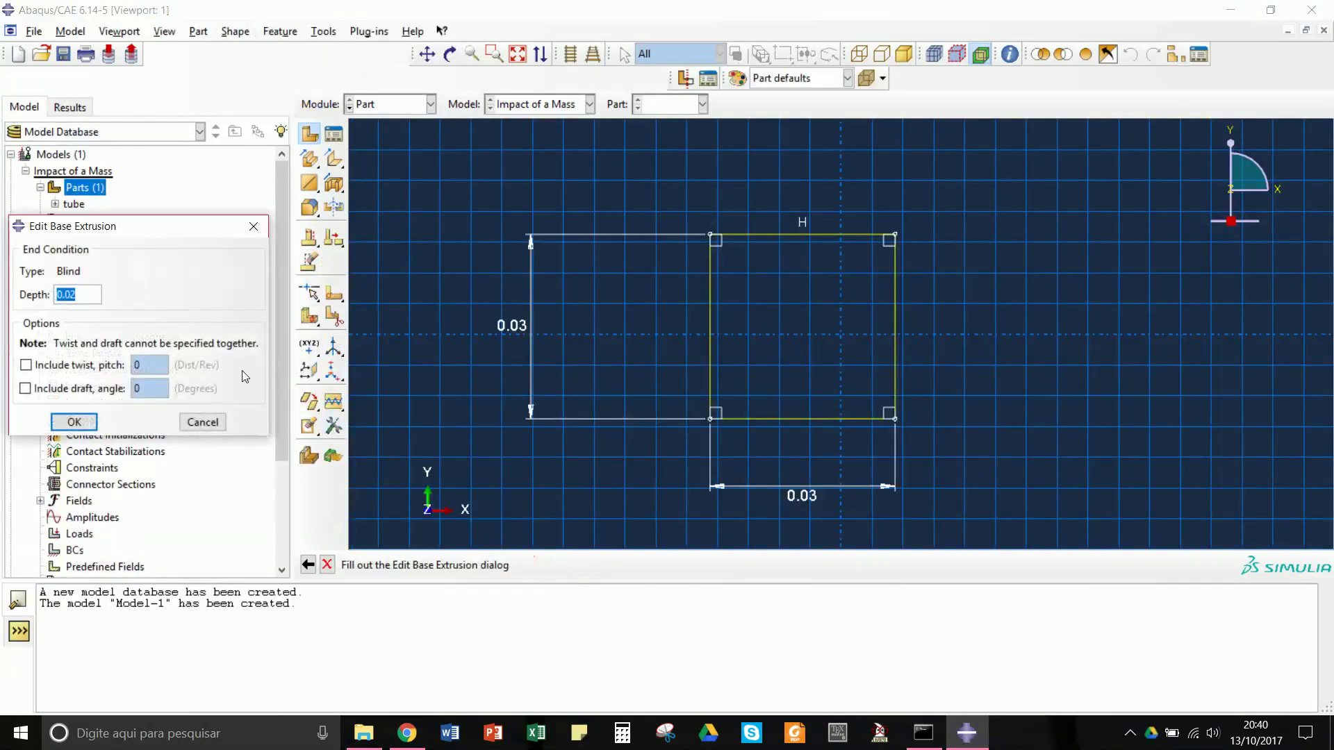
{"action": "type", "text": "10e-3"}
{"action": "left_click", "coordinate": [59, 422]}
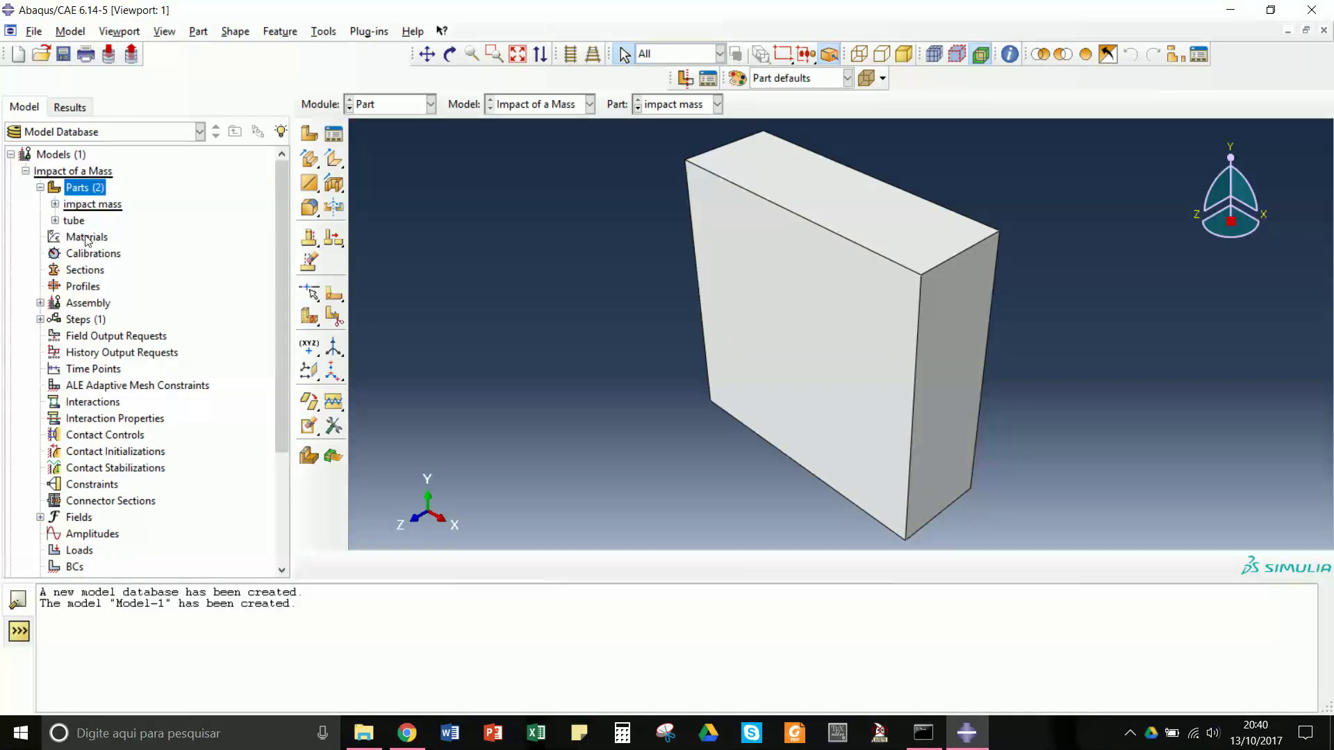
{"action": "left_click", "coordinate": [105, 205]}
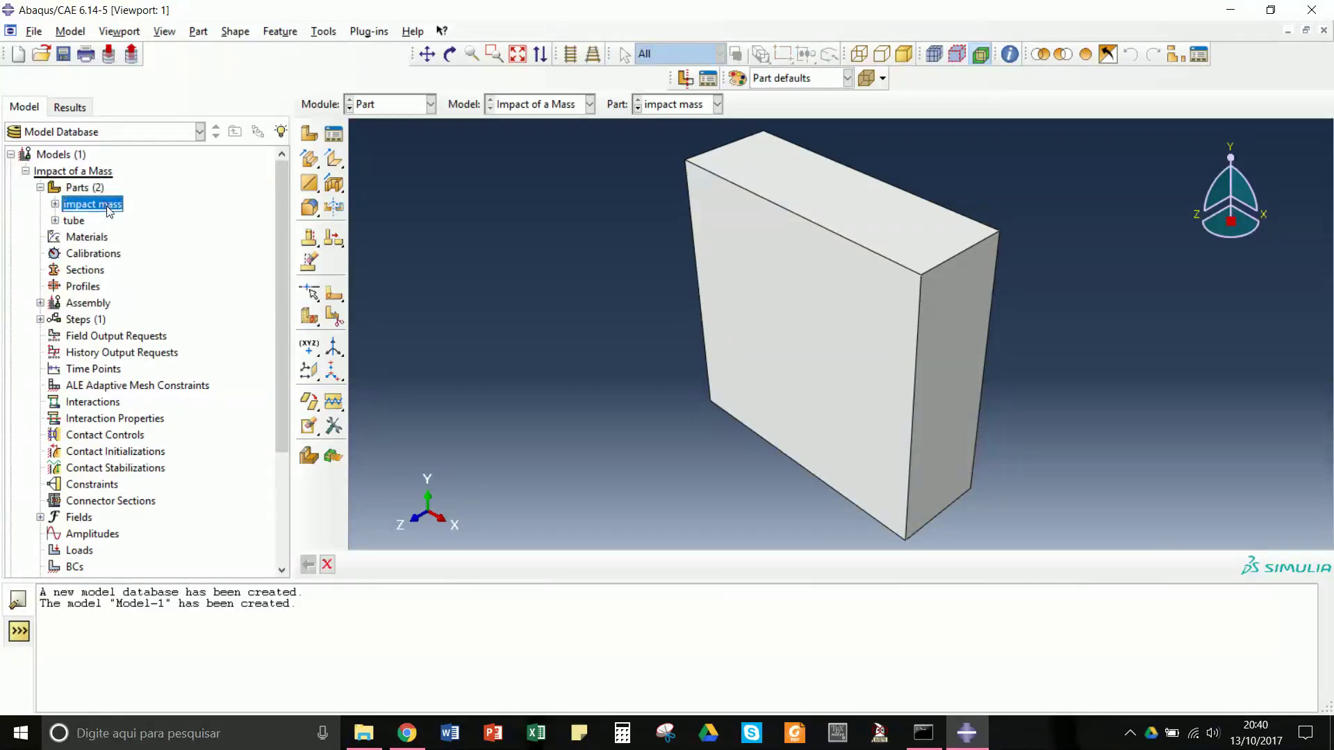
{"action": "left_click", "coordinate": [309, 265]}
Add a reference point RP at a top corner vertex of the impact mass block
{"action": "left_click", "coordinate": [312, 34]}
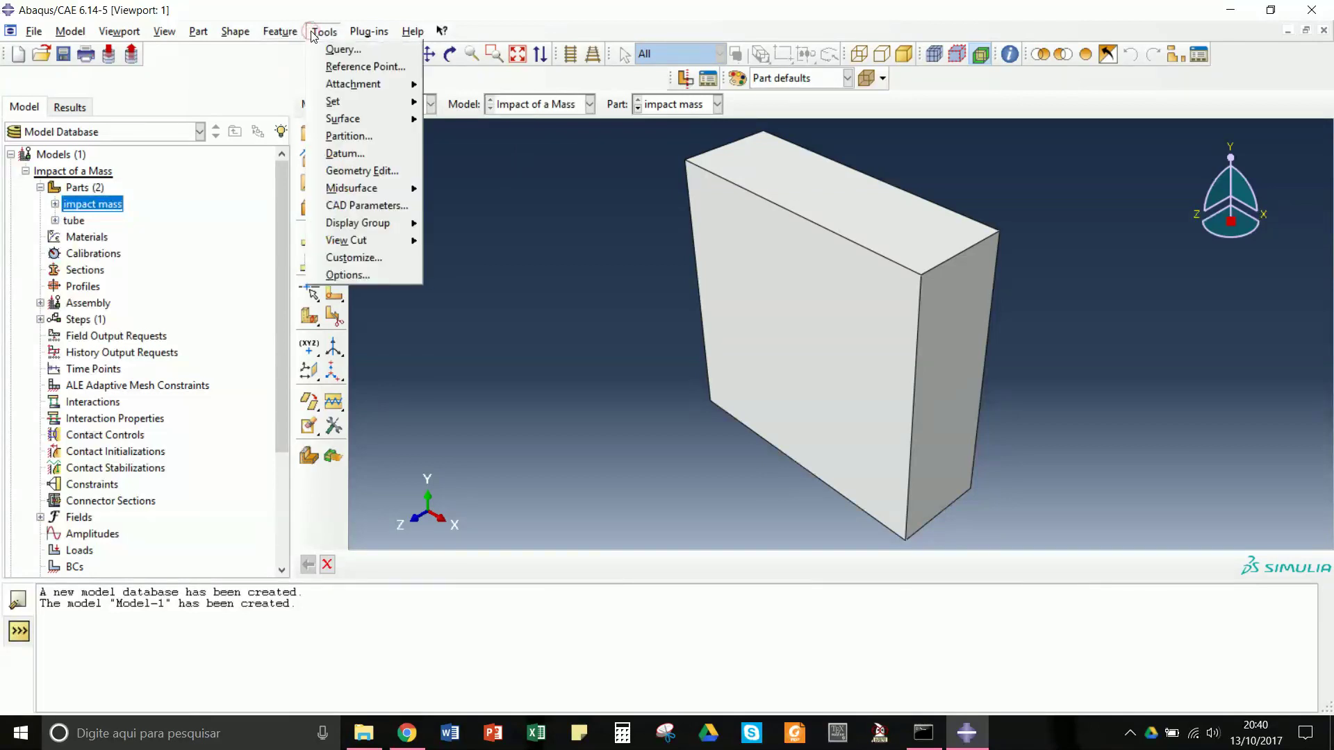
{"action": "left_click", "coordinate": [362, 67]}
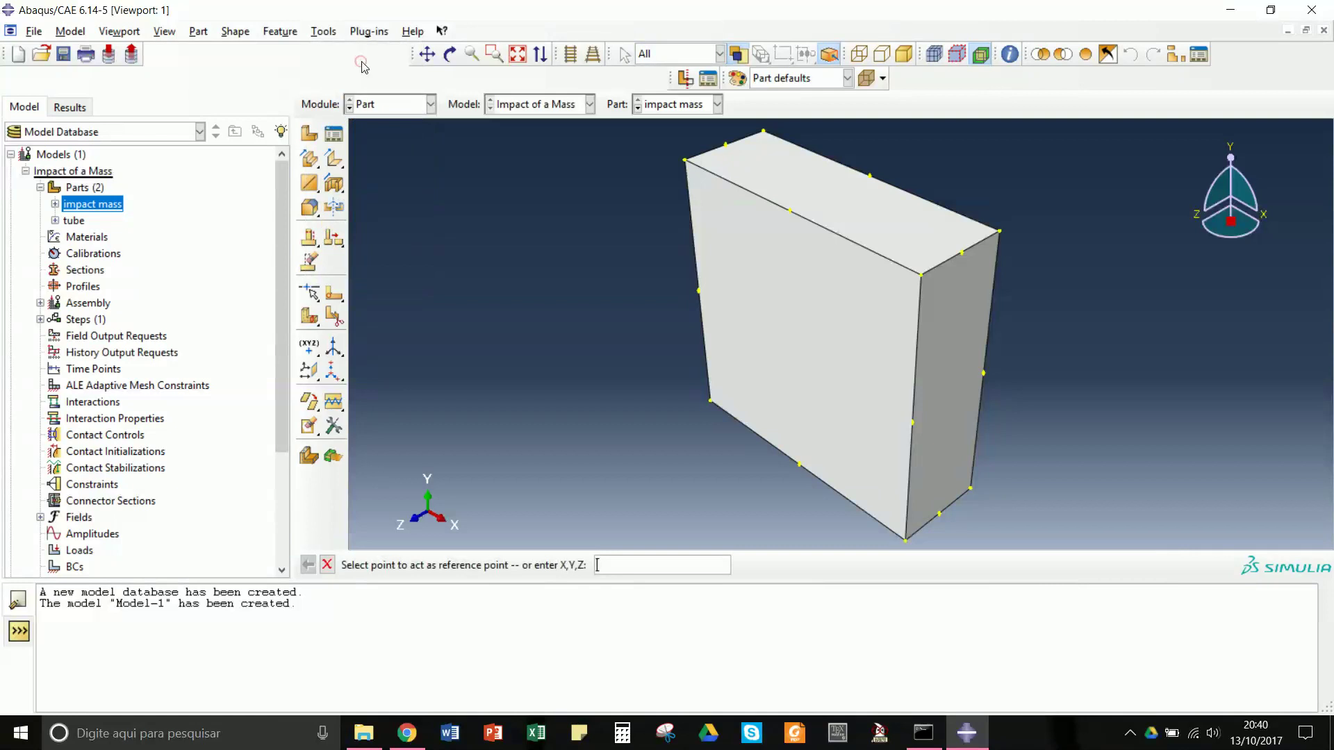
{"action": "left_click", "coordinate": [921, 276]}
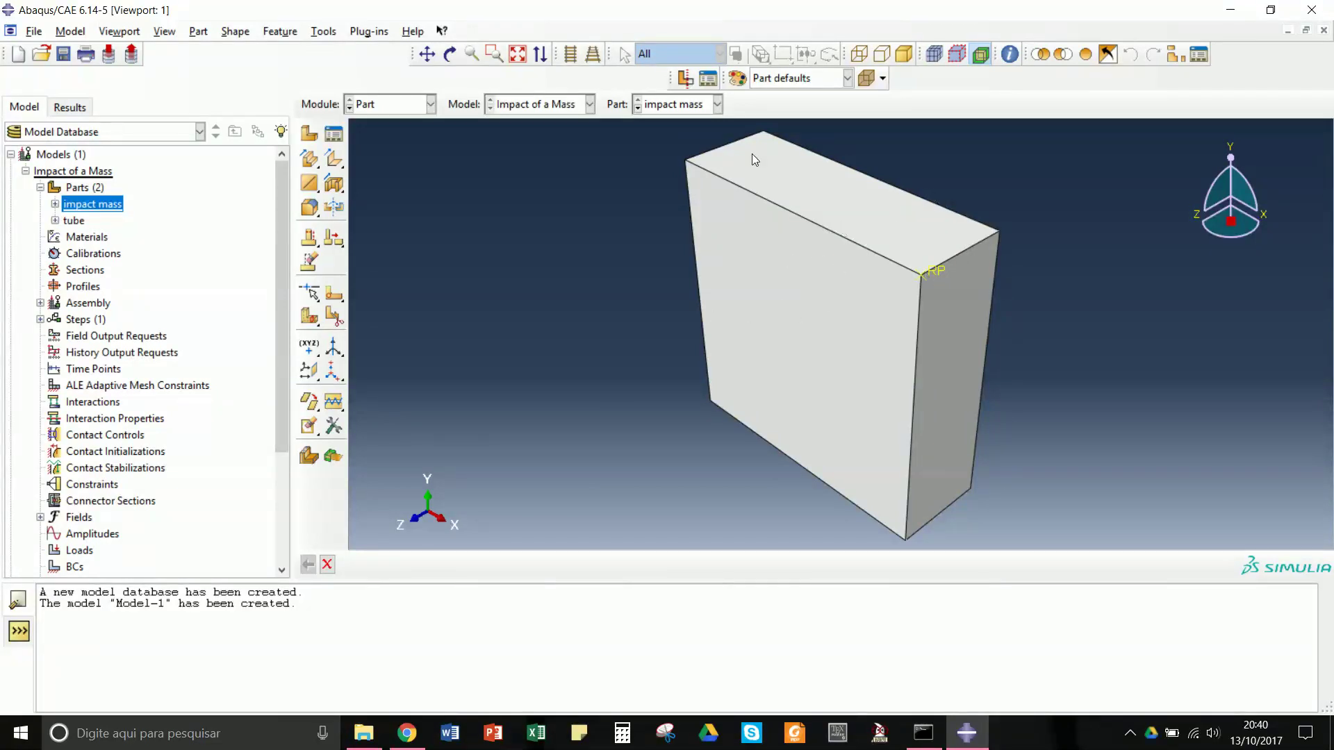
{"action": "left_click", "coordinate": [337, 164]}
{"action": "left_click_drag", "start_coordinate": [341, 173], "coordinate": [489, 166]}
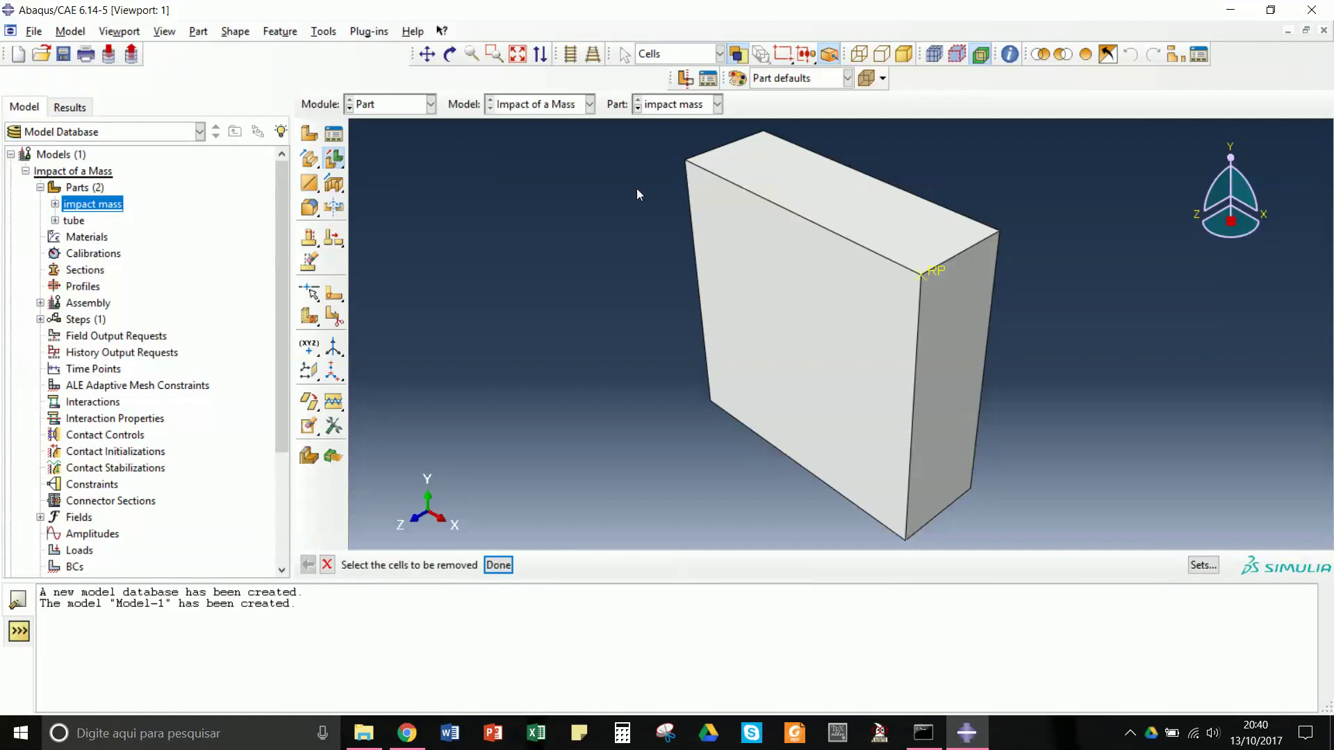
Remove the block's solid cell, keeping its faces as shells
{"action": "left_click_drag", "start_coordinate": [622, 134], "coordinate": [1054, 564]}
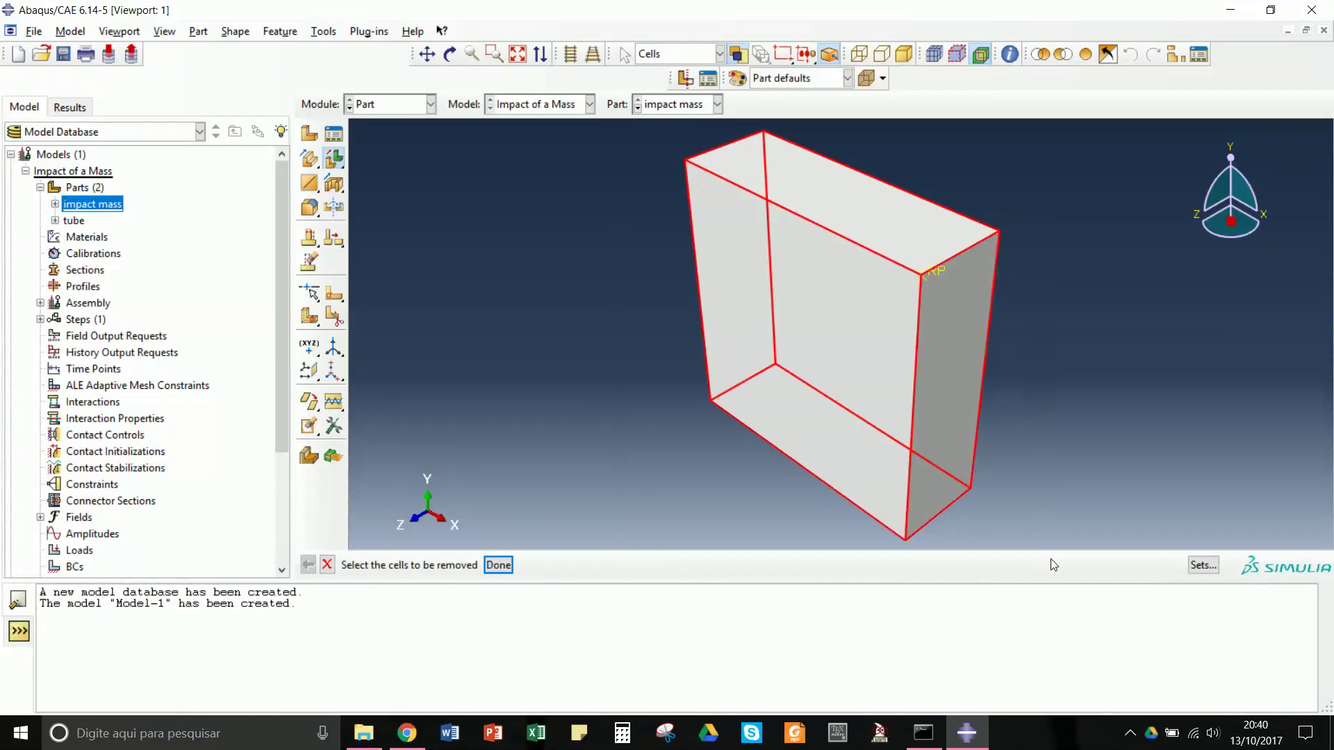
{"action": "left_click", "coordinate": [510, 567]}
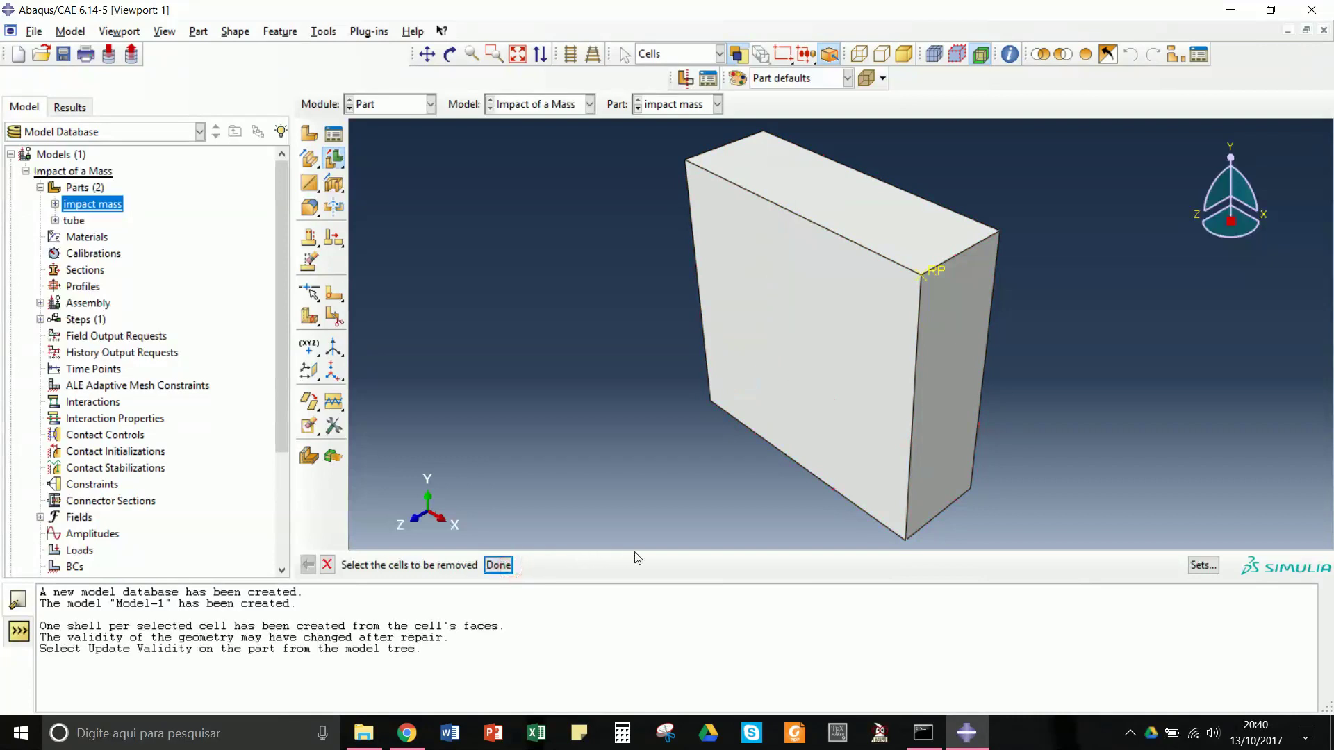
{"action": "left_click", "coordinate": [506, 565]}
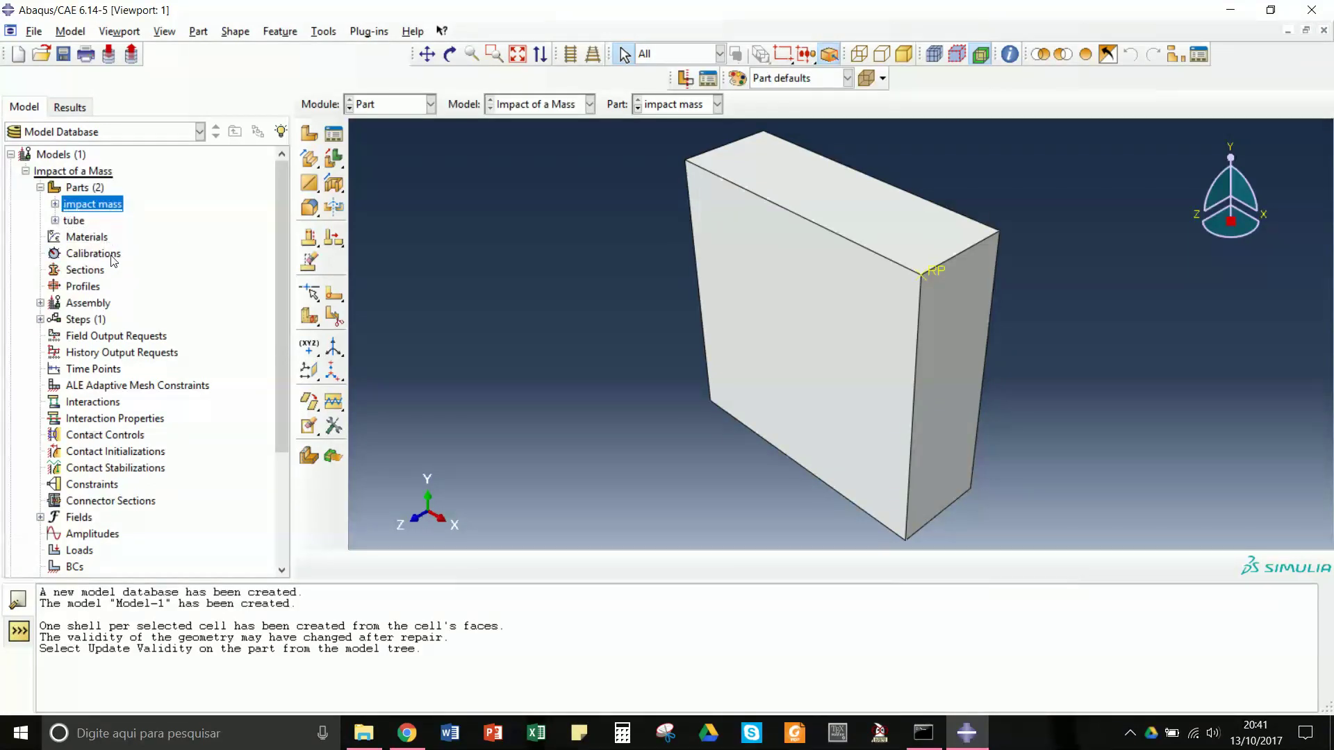
Assign an isotropic point mass of 10 to the impact mass reference point RP as Inertia-1
{"action": "left_click", "coordinate": [54, 220]}
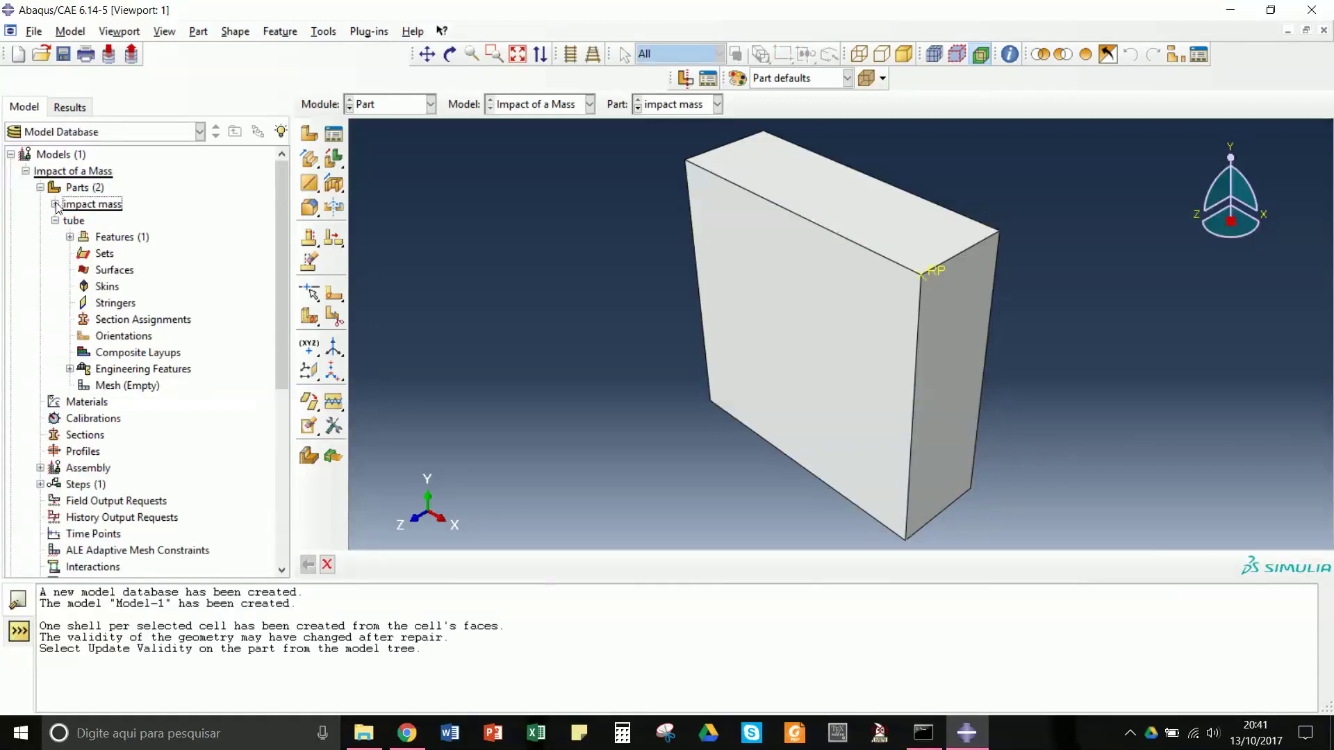
{"action": "left_click", "coordinate": [54, 204]}
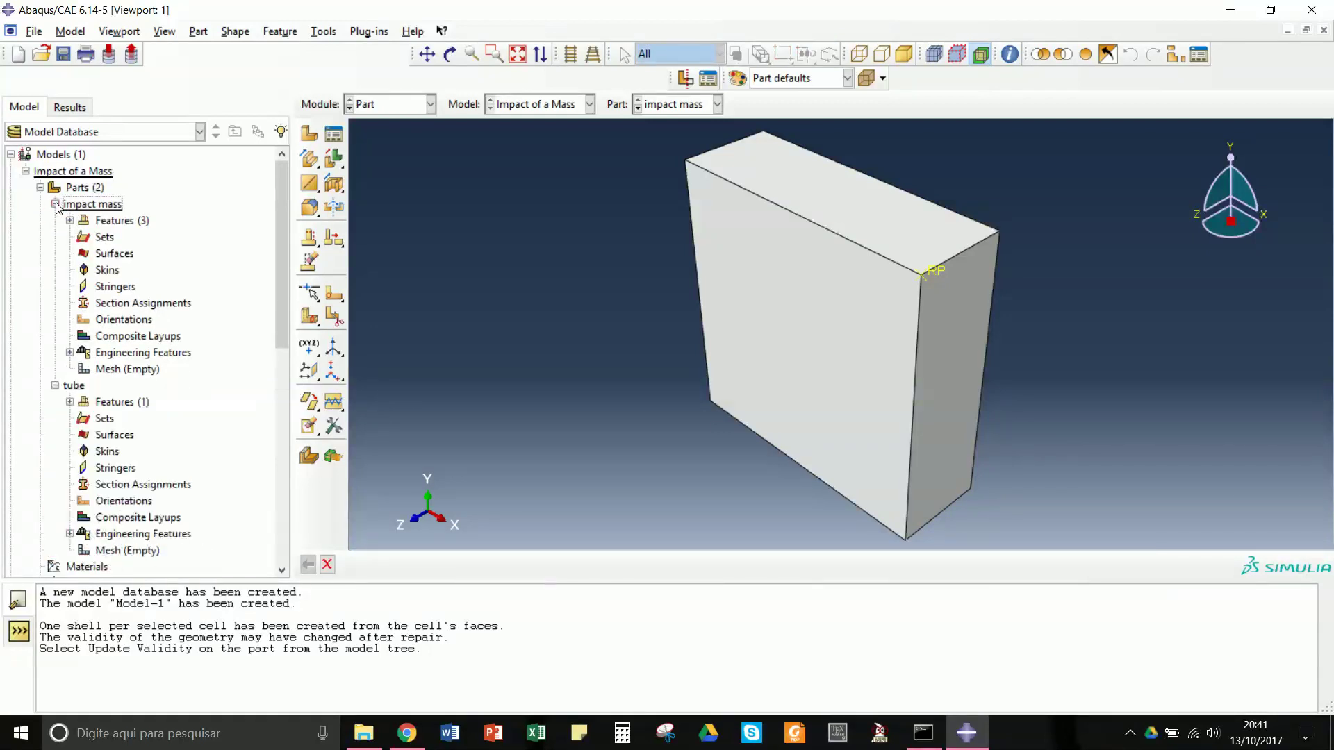
{"action": "left_click", "coordinate": [69, 354]}
{"action": "left_click", "coordinate": [115, 374]}
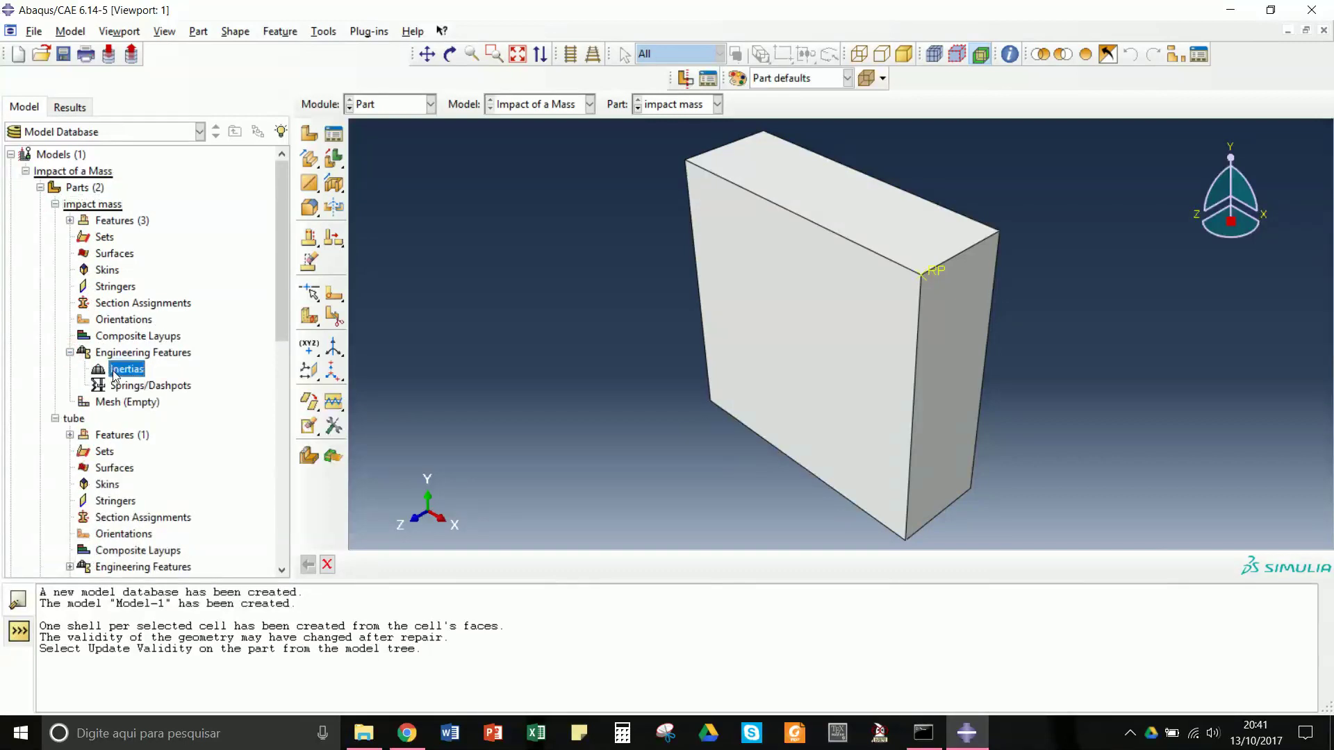
{"action": "right_click", "coordinate": [116, 374]}
{"action": "left_click", "coordinate": [141, 401]}
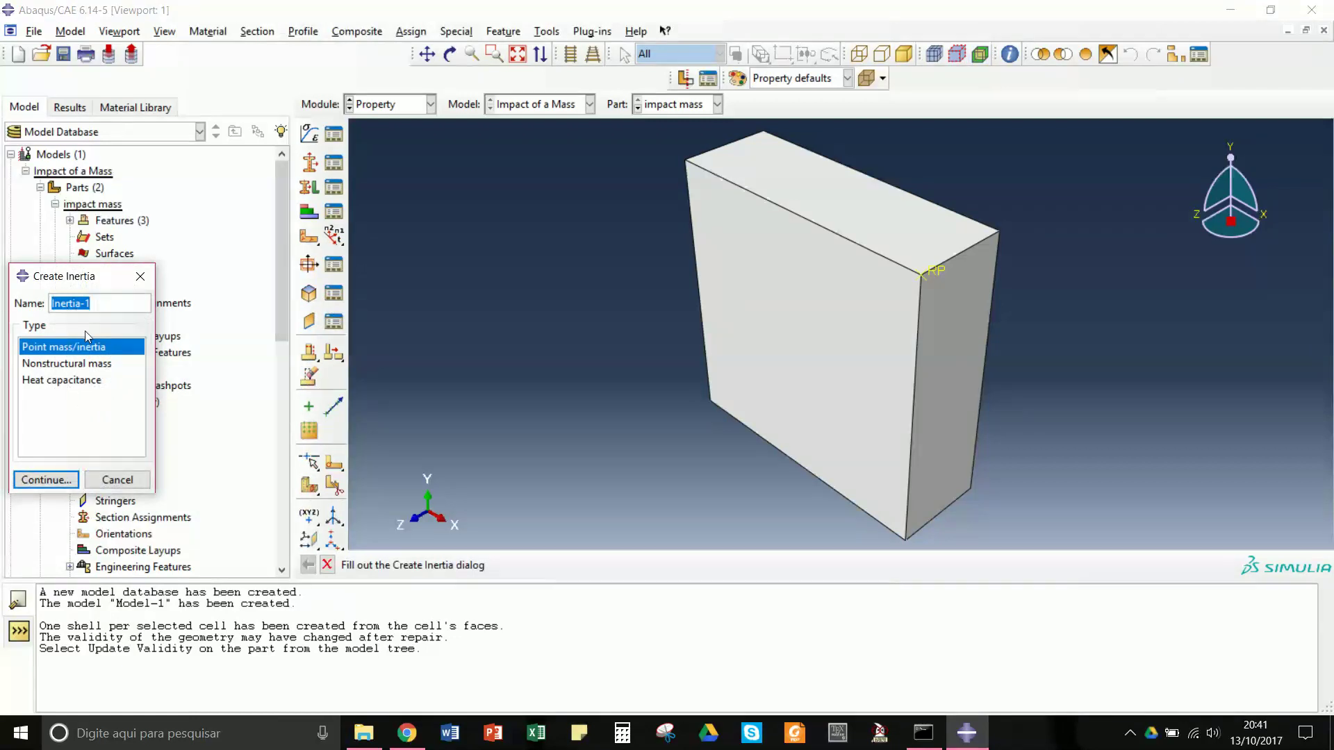
{"action": "left_click", "coordinate": [46, 480]}
{"action": "left_click", "coordinate": [930, 272]}
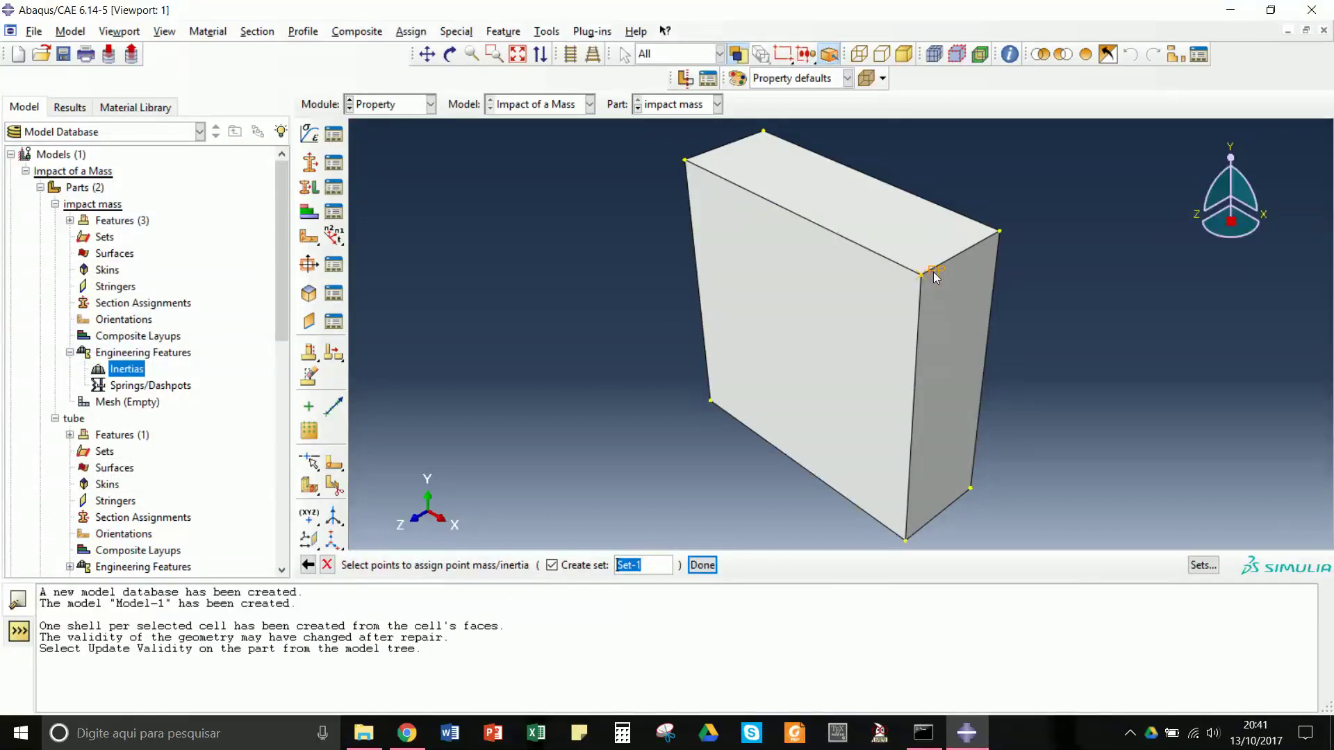
{"action": "left_click", "coordinate": [702, 565]}
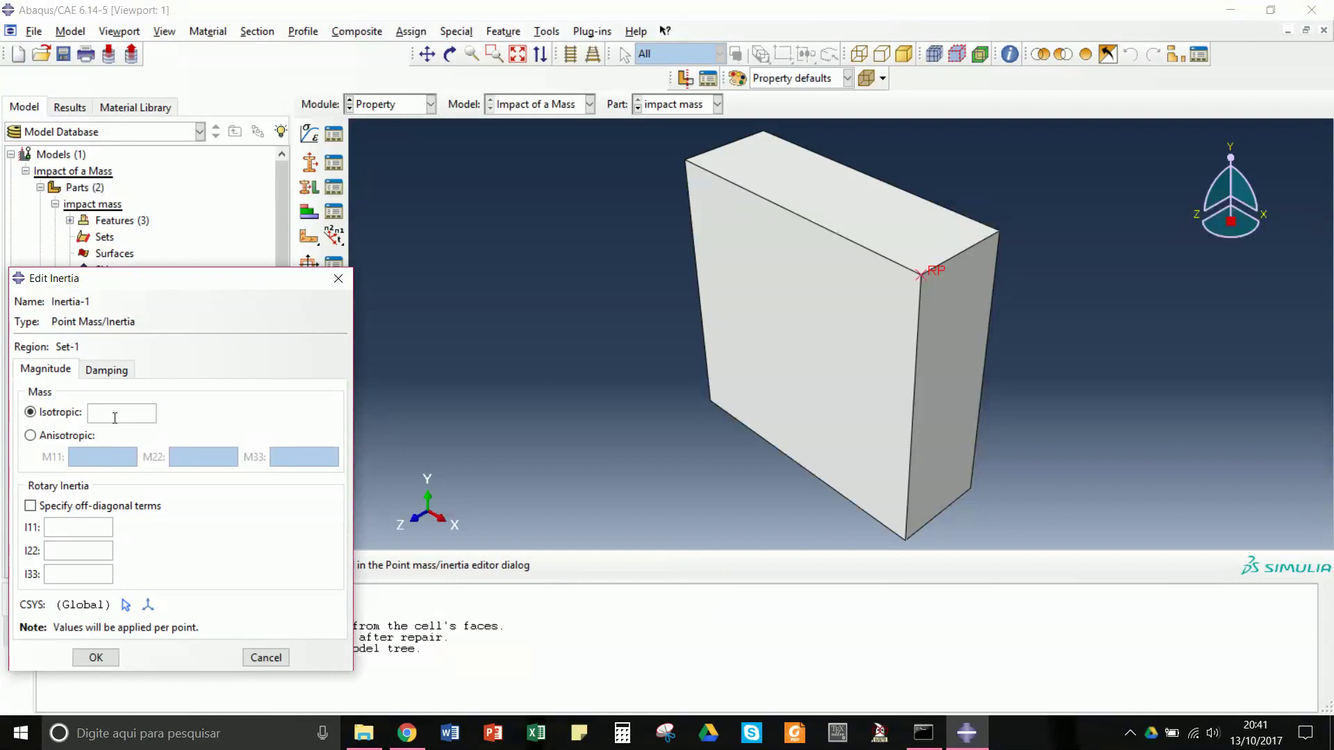
{"action": "type", "text": "10"}
{"action": "left_click", "coordinate": [95, 657]}
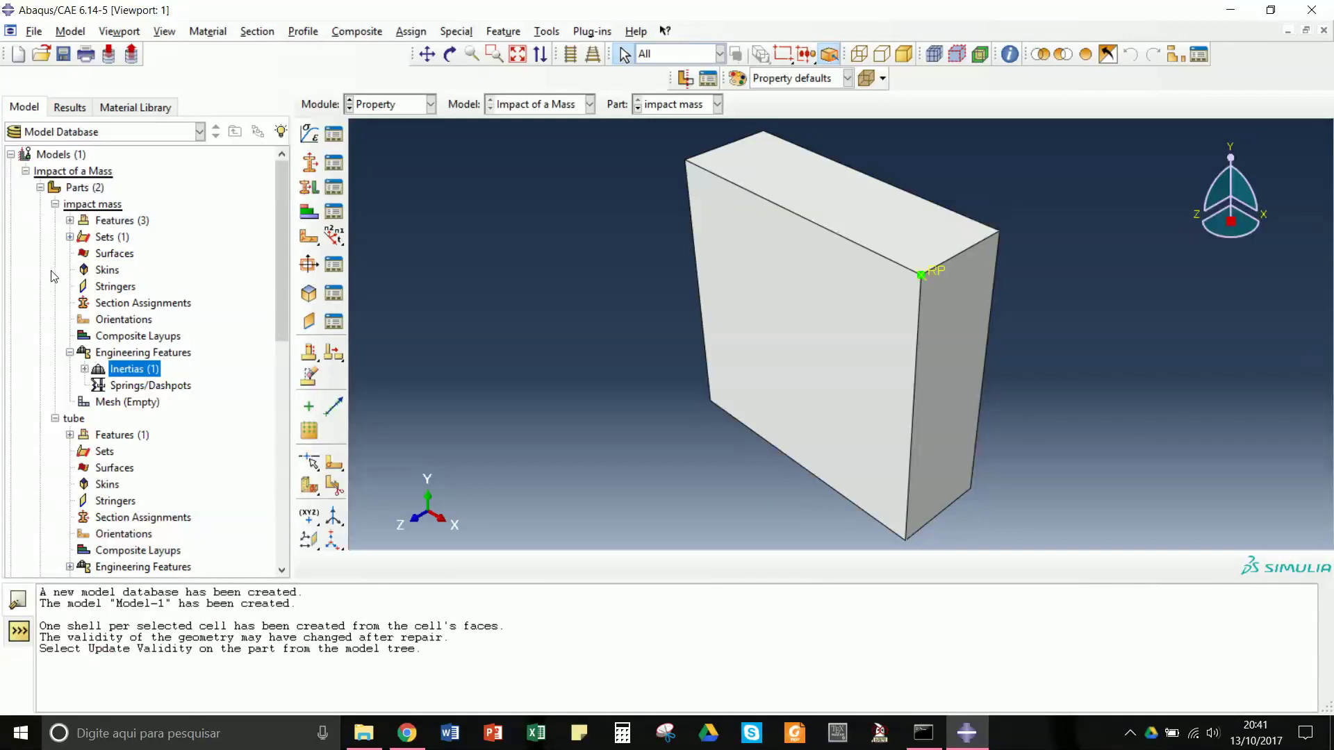
{"action": "left_click", "coordinate": [55, 205]}
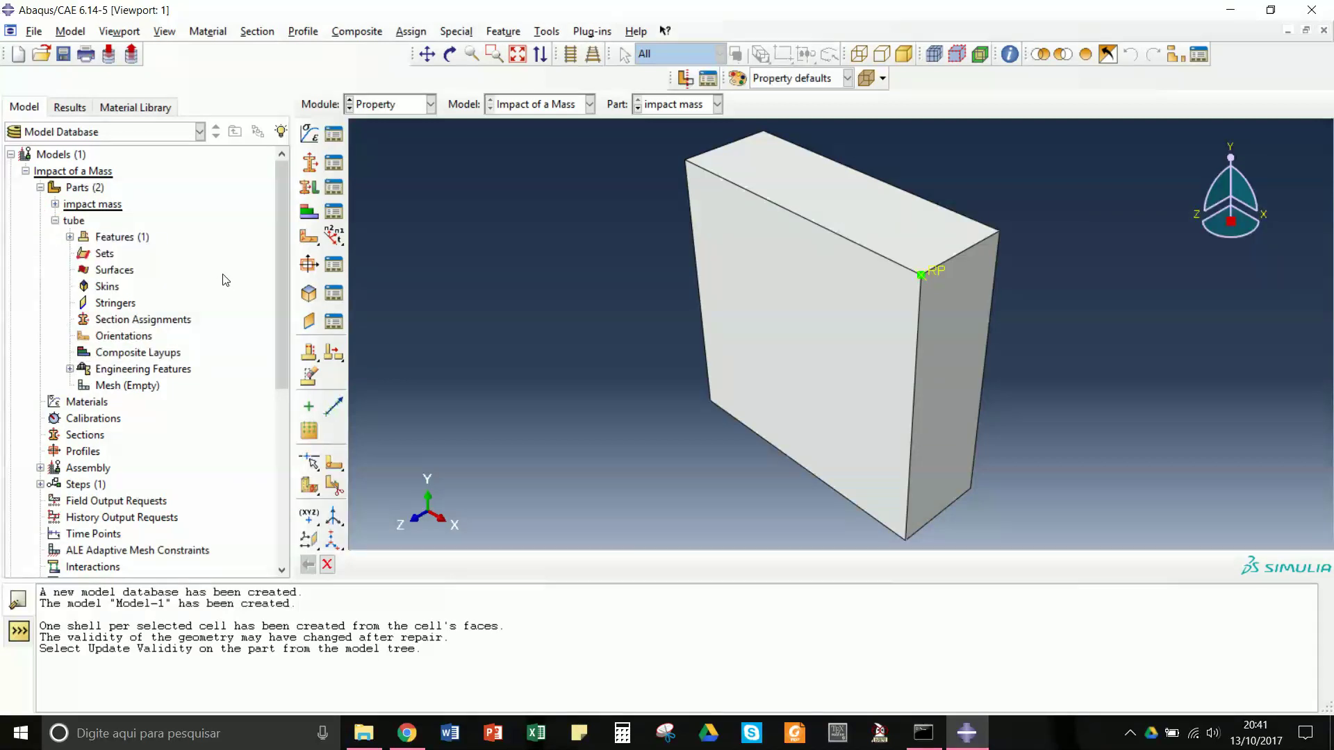
Display the tube part and create a homogeneous shell section with thickness 1e-3
{"action": "left_click", "coordinate": [73, 220]}
{"action": "double_click", "coordinate": [72, 222]}
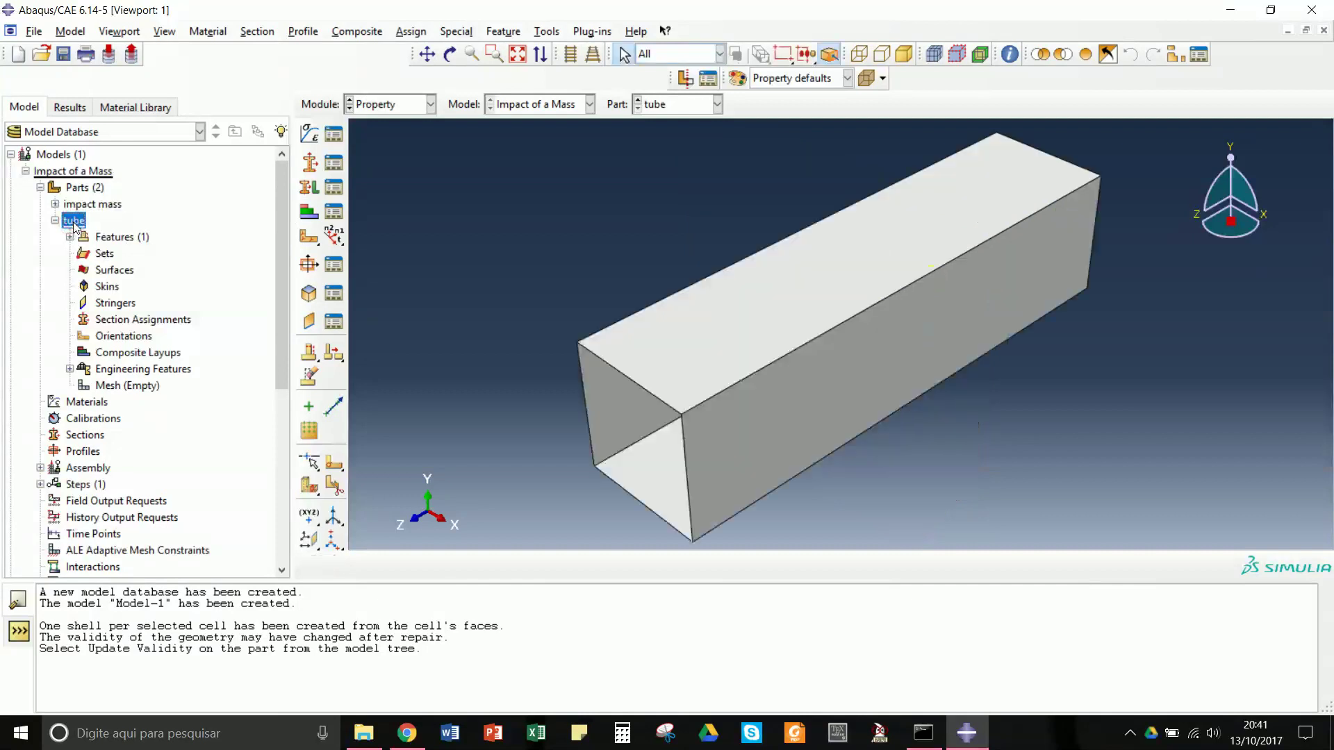
{"action": "left_click", "coordinate": [309, 189]}
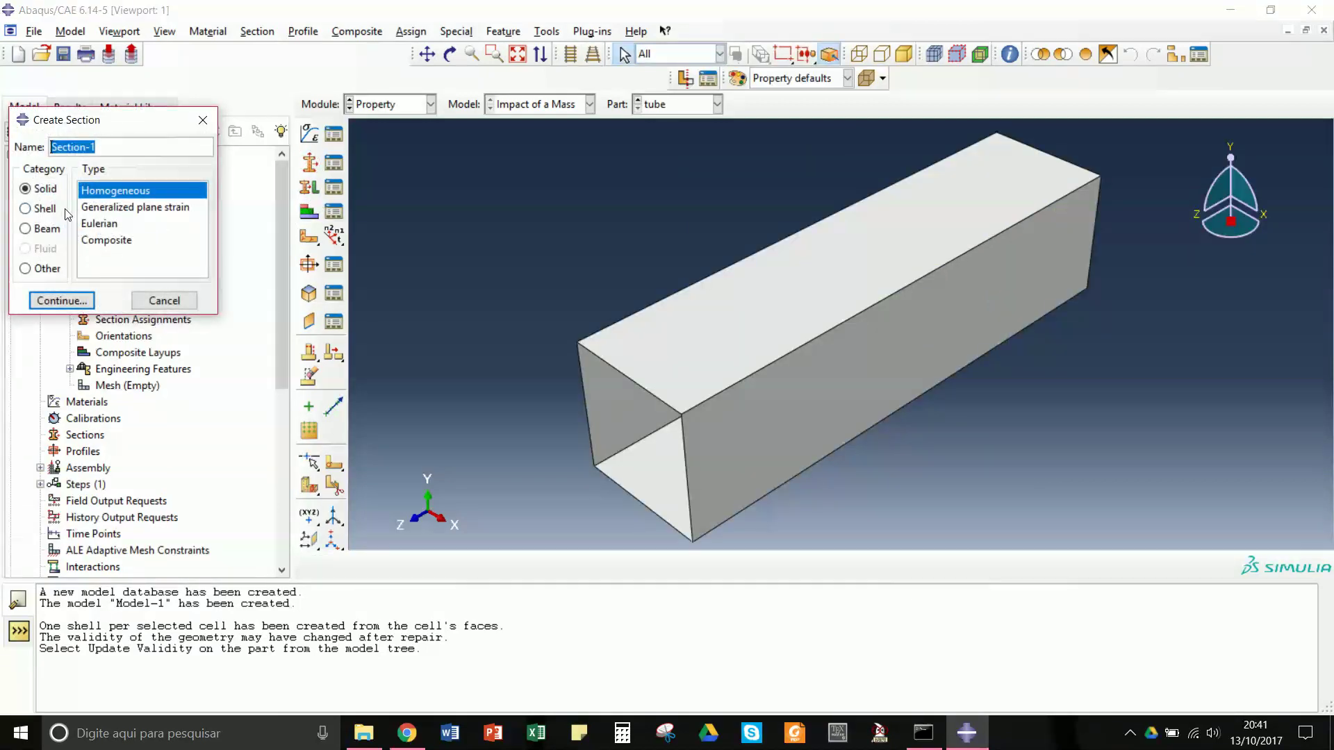
{"action": "left_click", "coordinate": [28, 208]}
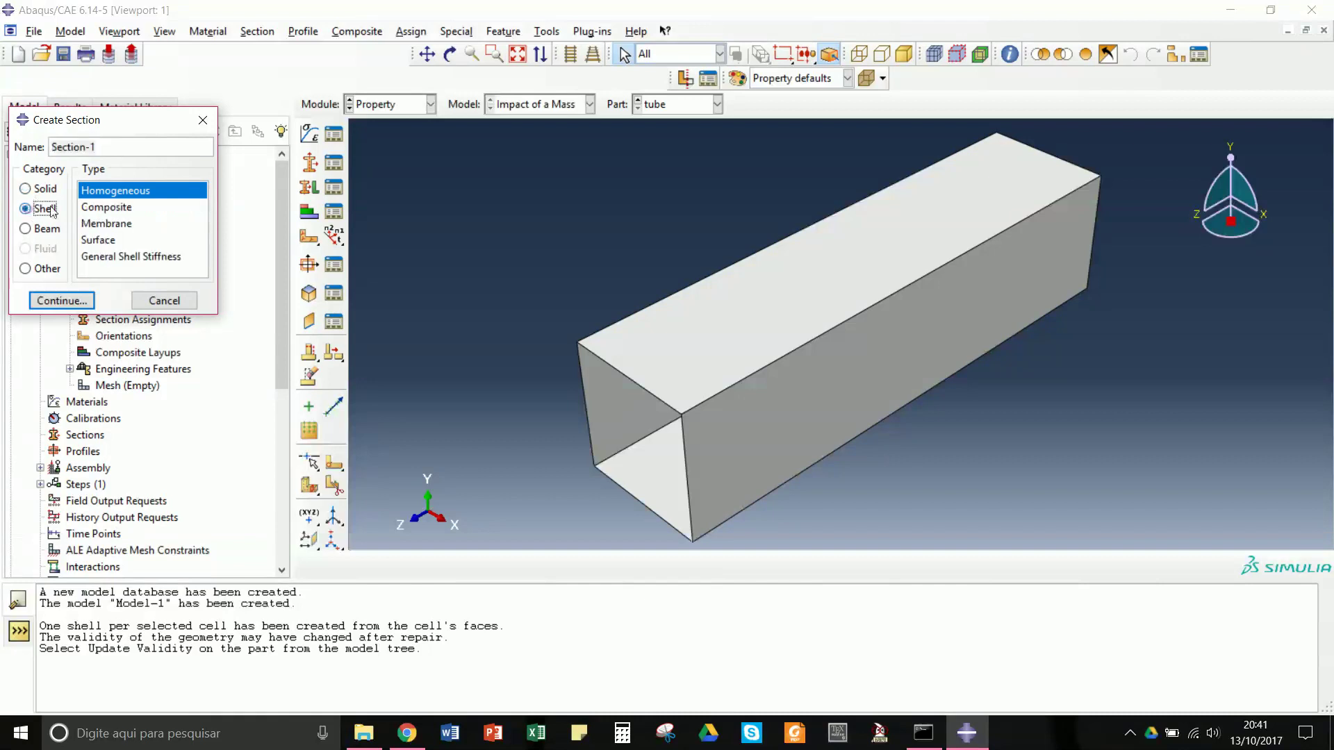
{"action": "left_click", "coordinate": [61, 300]}
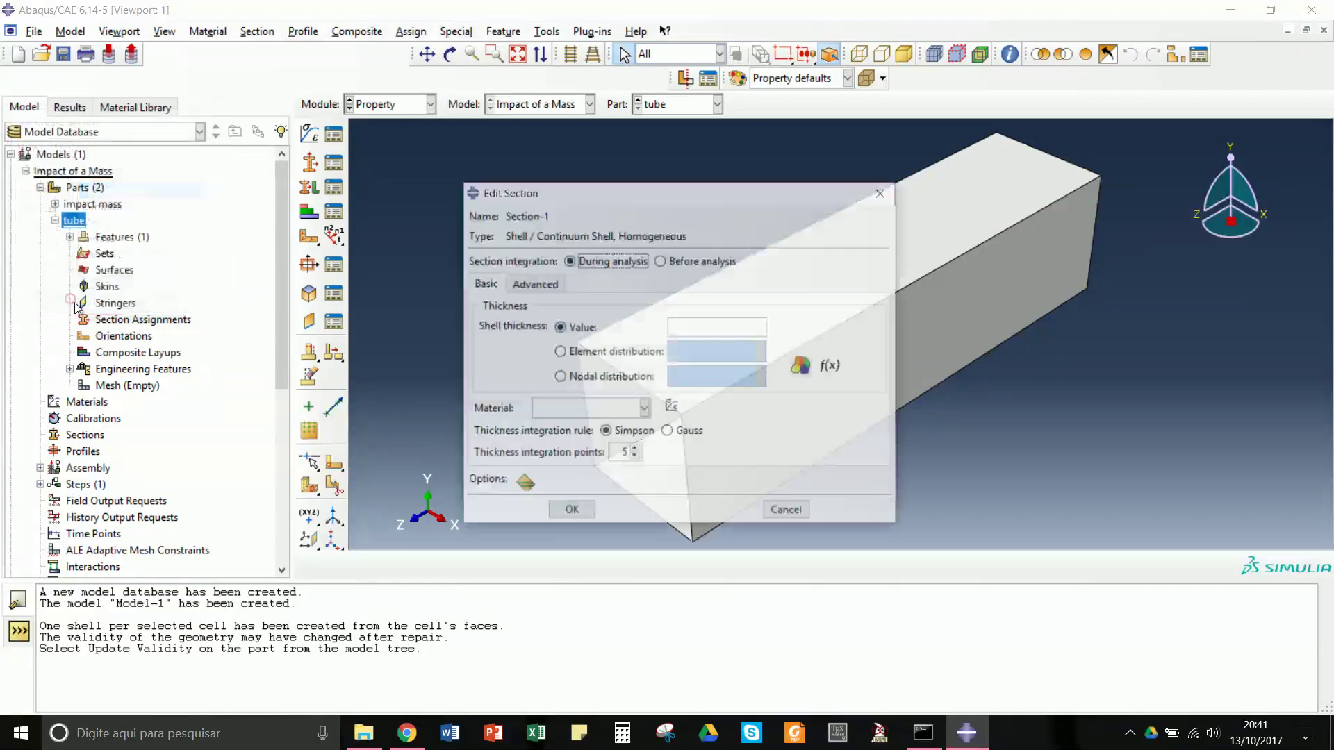
{"action": "left_click", "coordinate": [690, 327]}
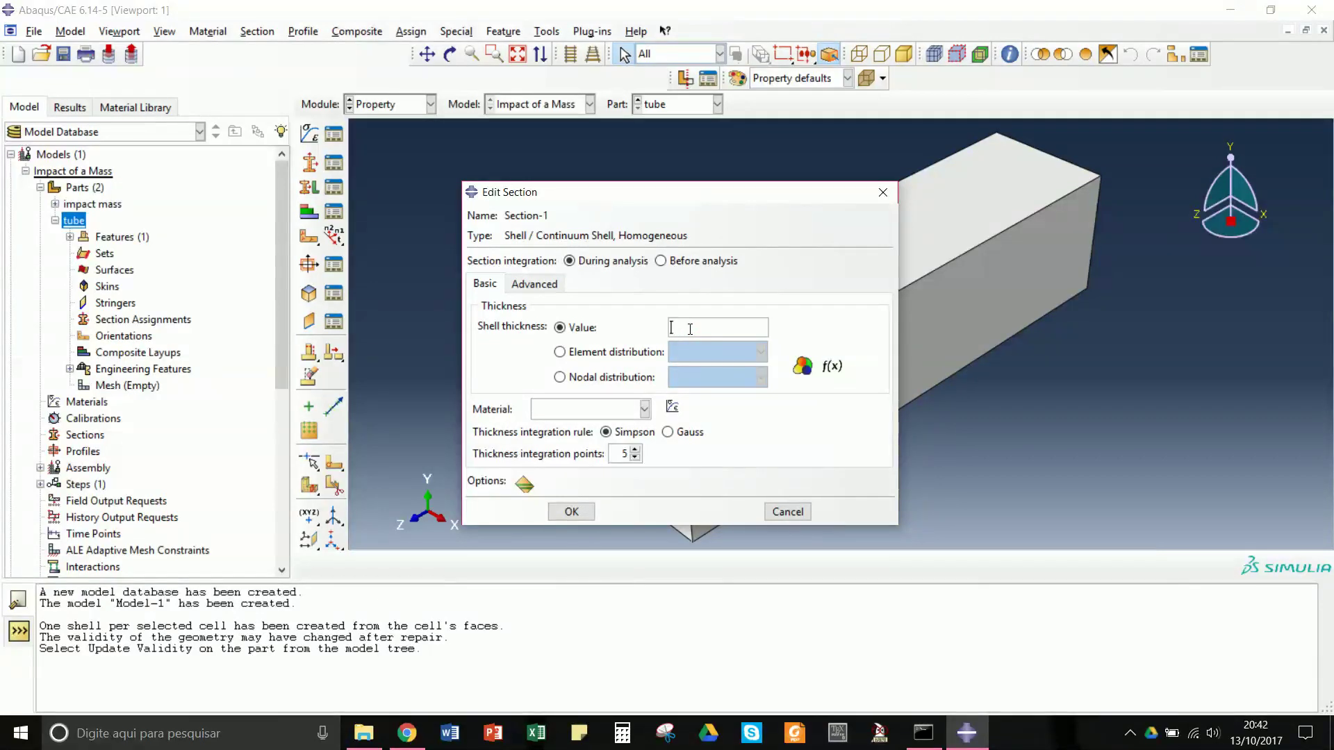
{"action": "type", "text": "1e-3"}
Create a new material named steel with a density of 7777
{"action": "left_click", "coordinate": [672, 409]}
{"action": "type", "text": "steel"}
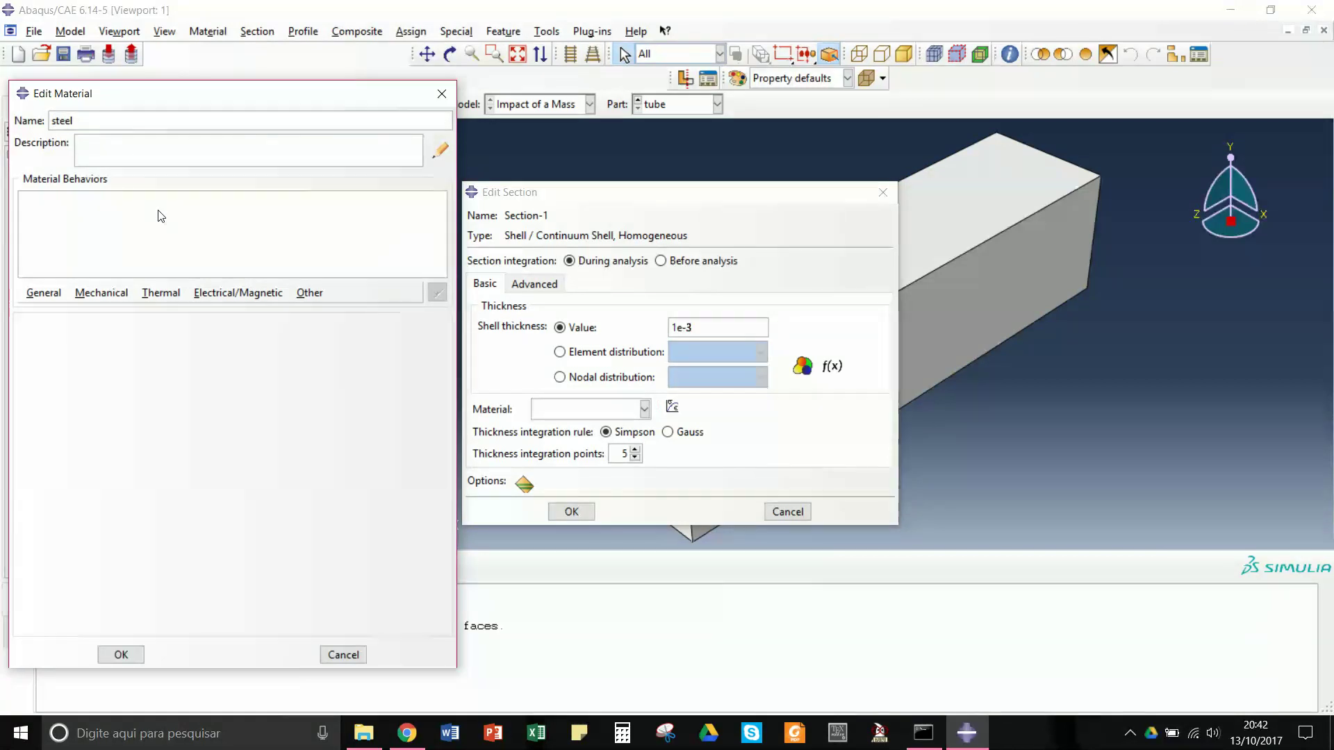
{"action": "left_click", "coordinate": [54, 297]}
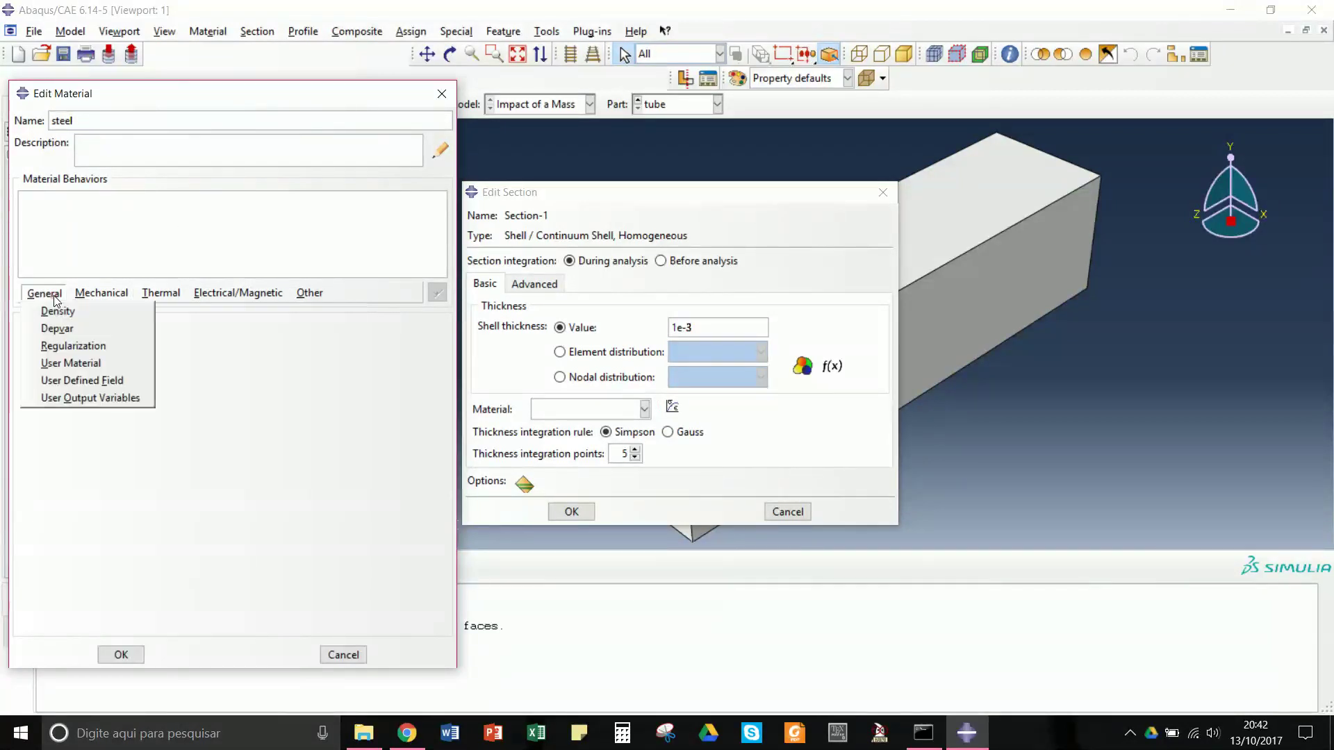
{"action": "left_click", "coordinate": [68, 311]}
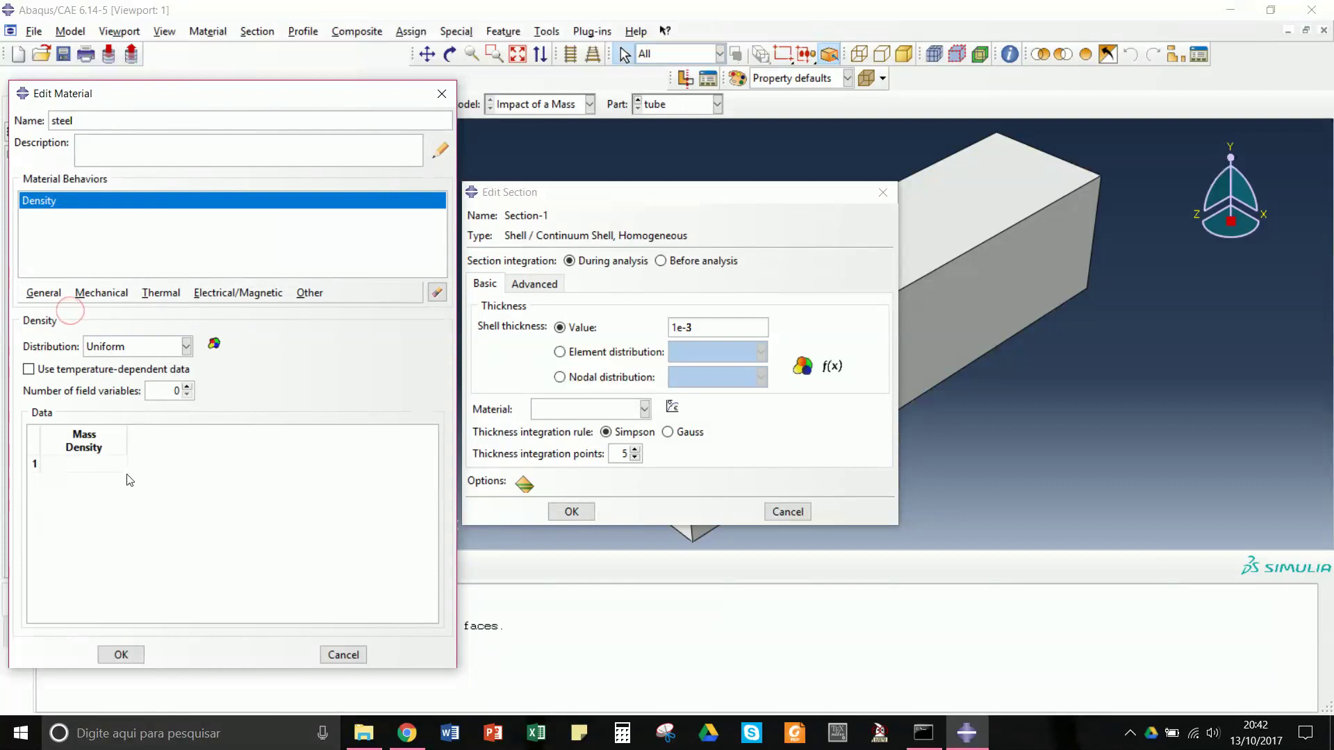
{"action": "left_click", "coordinate": [83, 464]}
{"action": "type", "text": "7777"}
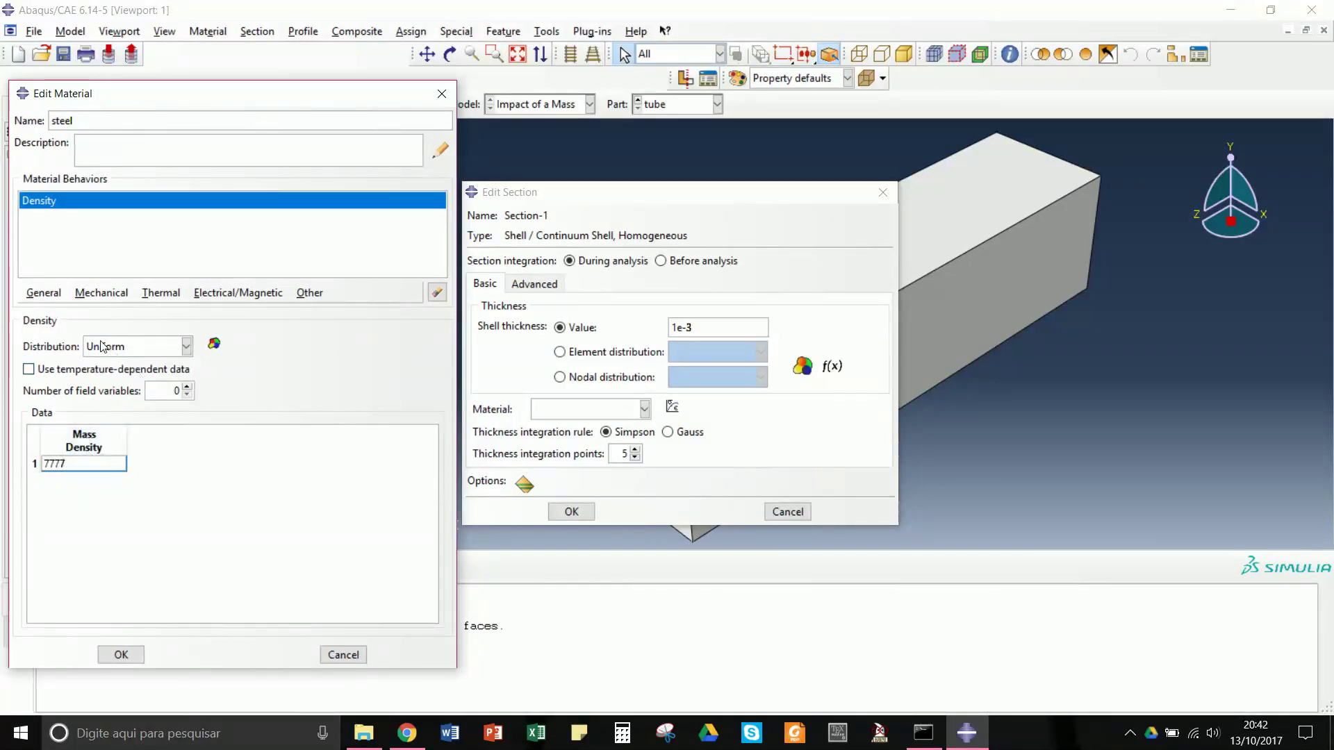
Give steel elastic behaviour with Young's modulus 200e9 and Poisson's ratio 0.28
{"action": "left_click", "coordinate": [101, 293]}
{"action": "mouse_move", "coordinate": [167, 311]}
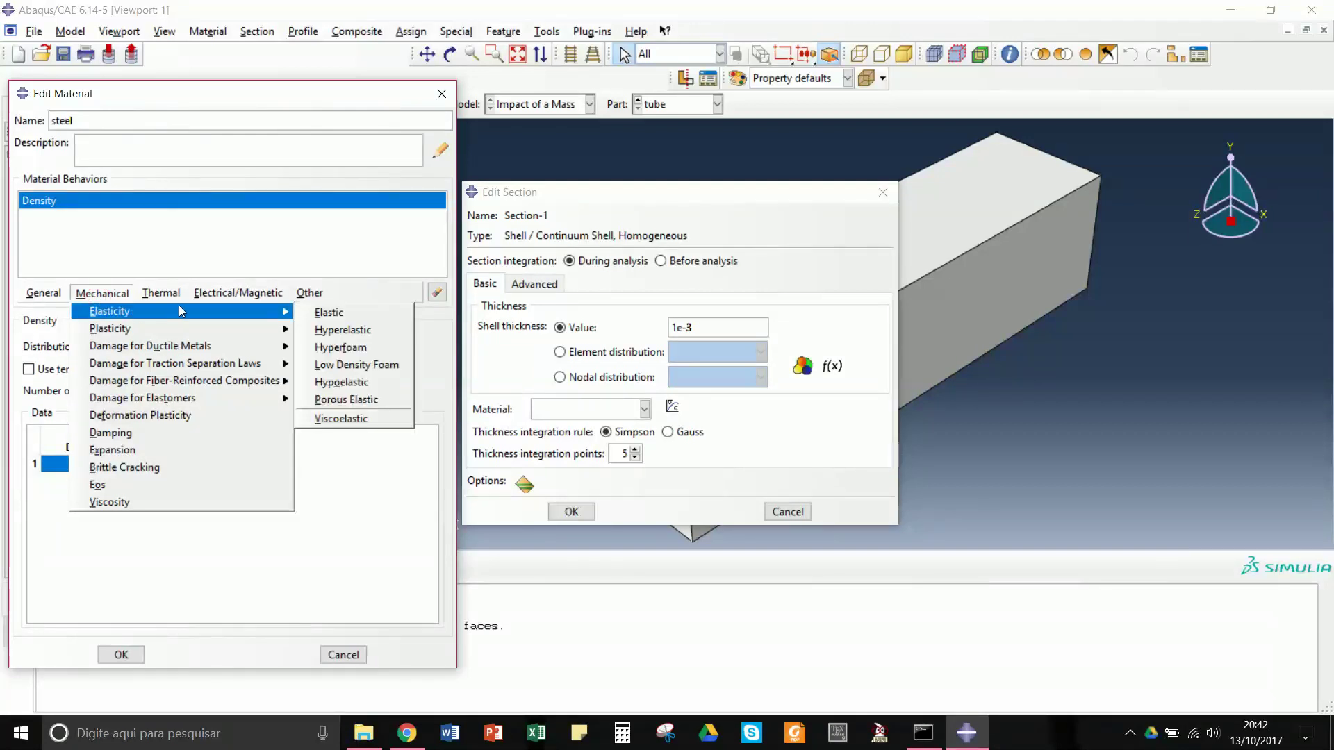
{"action": "left_click", "coordinate": [326, 313]}
{"action": "left_click", "coordinate": [84, 528]}
{"action": "type", "text": "200e9"}
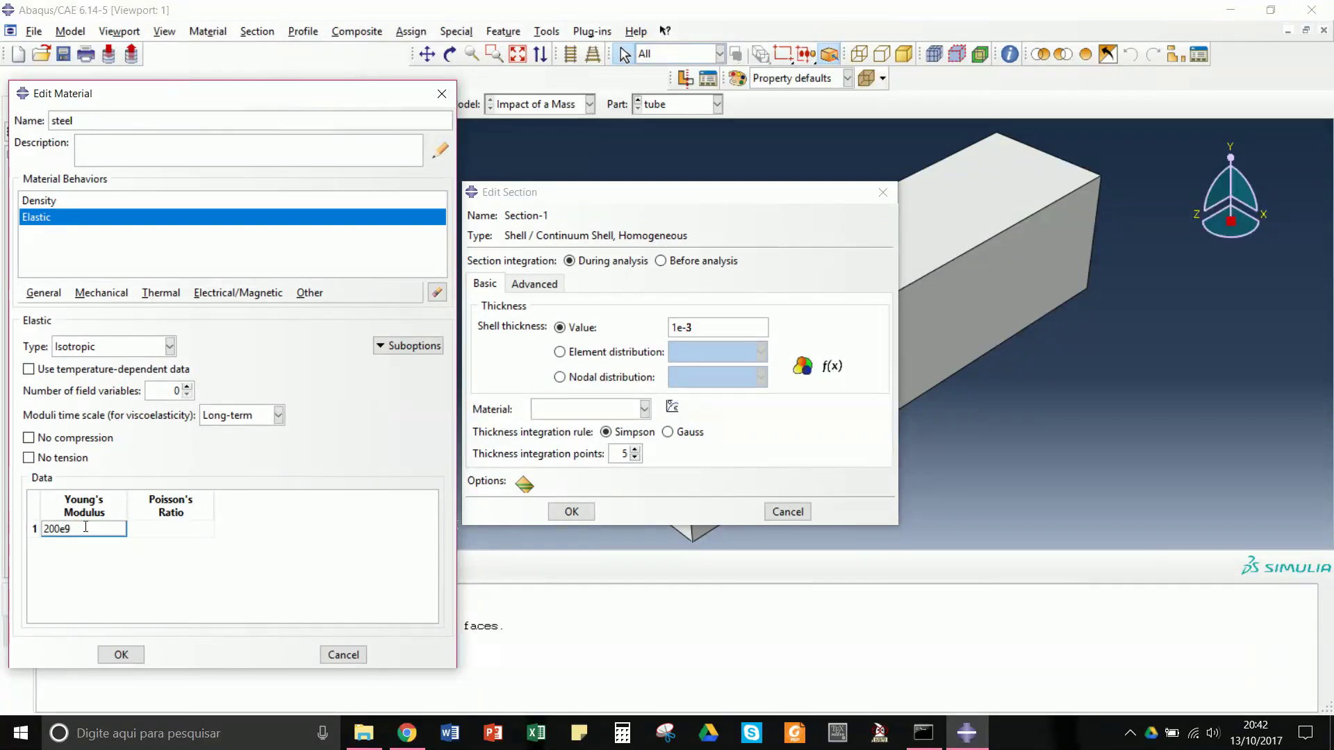
{"action": "left_click", "coordinate": [136, 531]}
{"action": "type", "text": "0.28"}
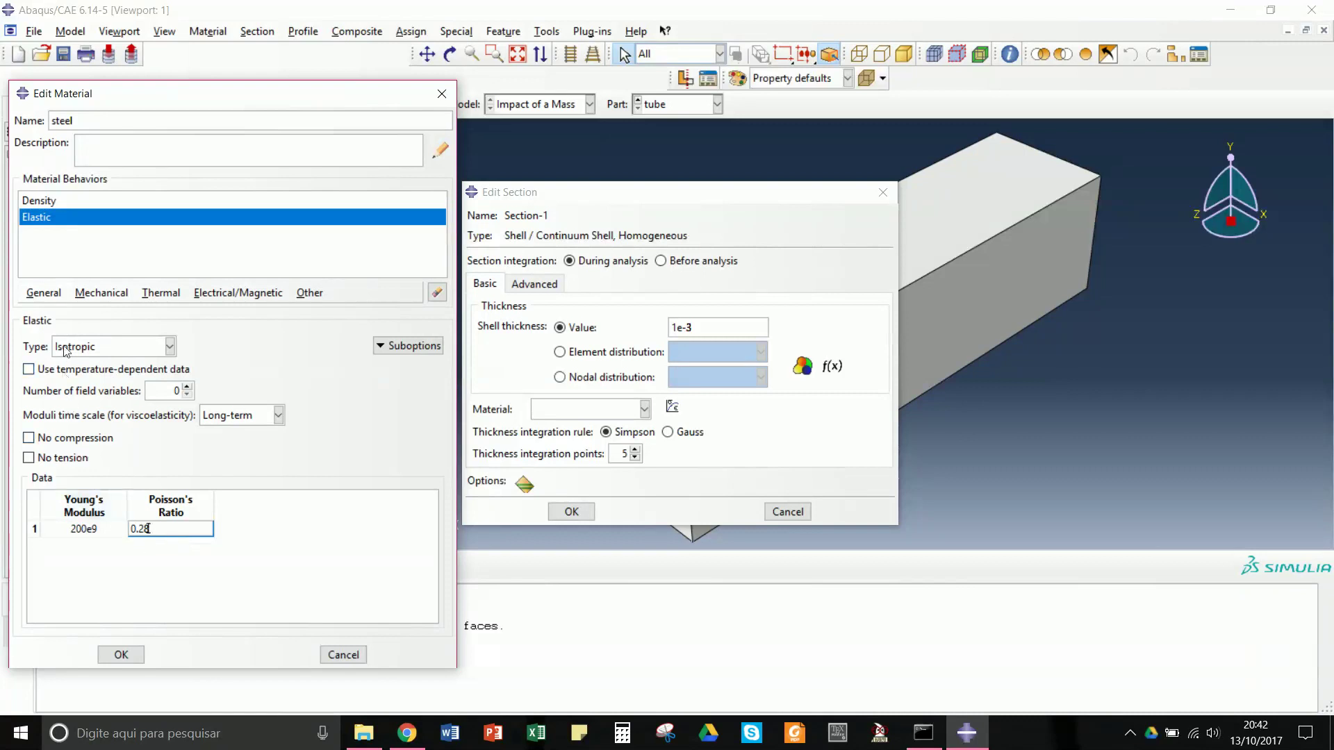
Add plastic behaviour with yield stress 555e6 at zero plastic strain and save the material
{"action": "left_click", "coordinate": [106, 293]}
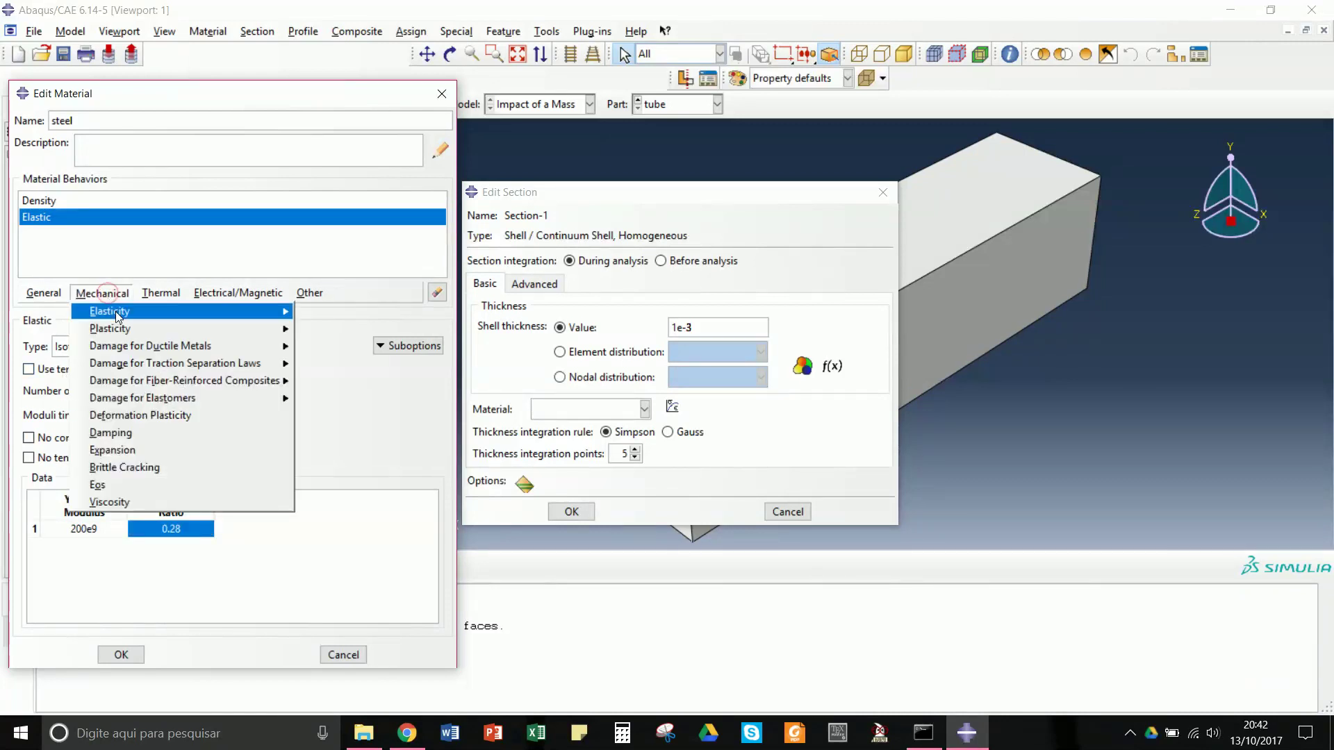
{"action": "mouse_move", "coordinate": [142, 328]}
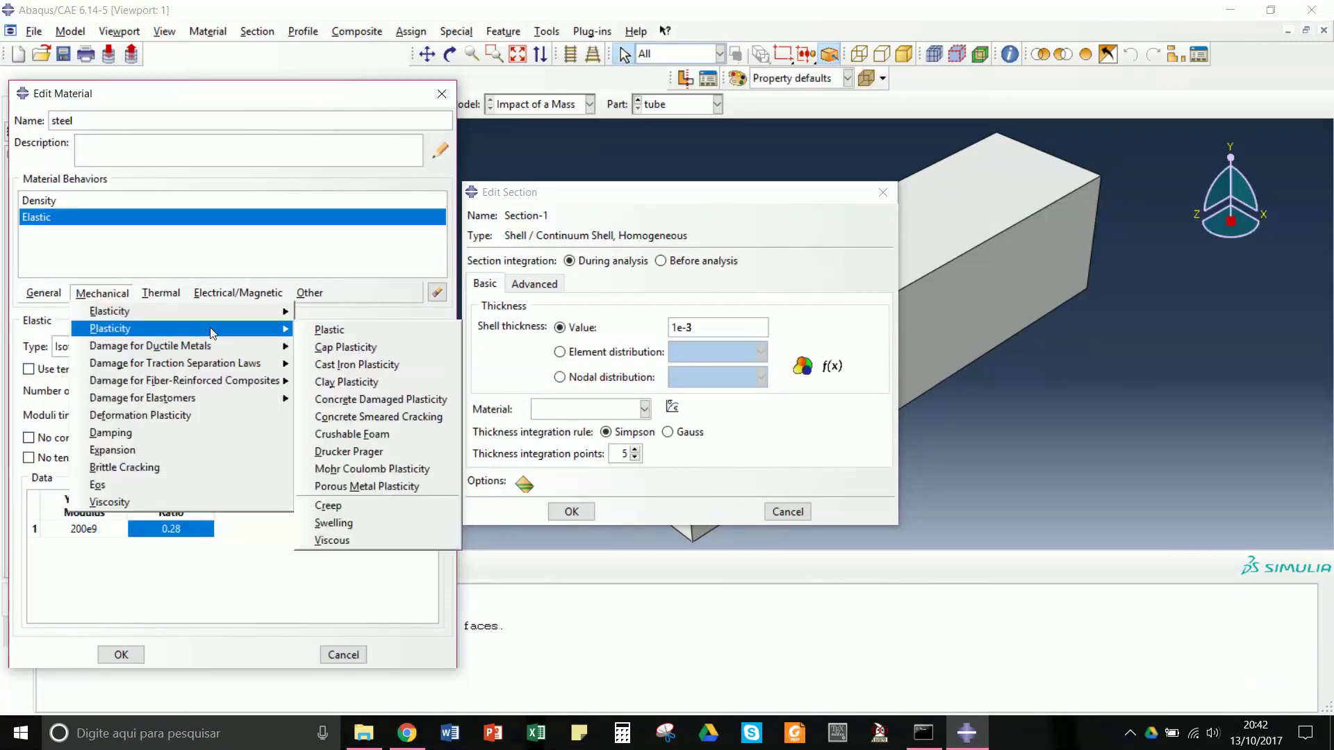
{"action": "left_click", "coordinate": [319, 338]}
{"action": "left_click", "coordinate": [63, 486]}
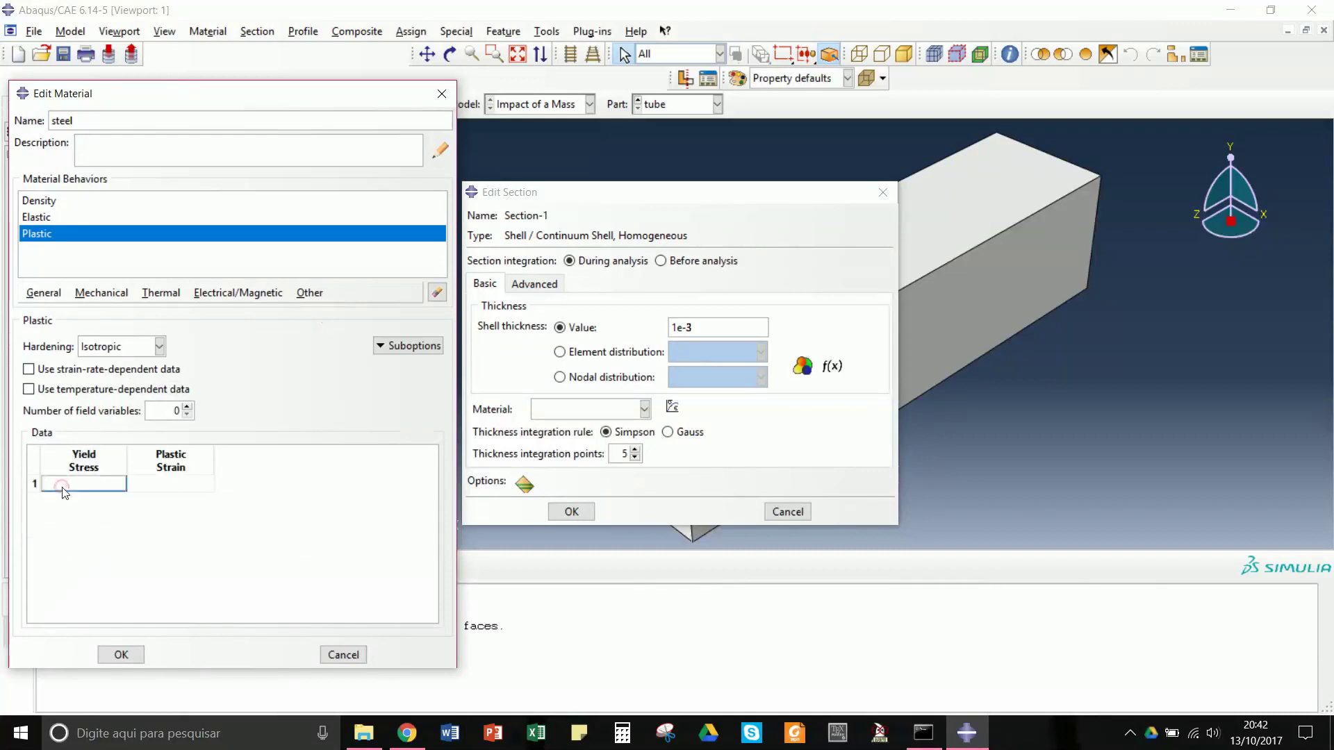
{"action": "type", "text": "555e6"}
{"action": "left_click", "coordinate": [198, 484]}
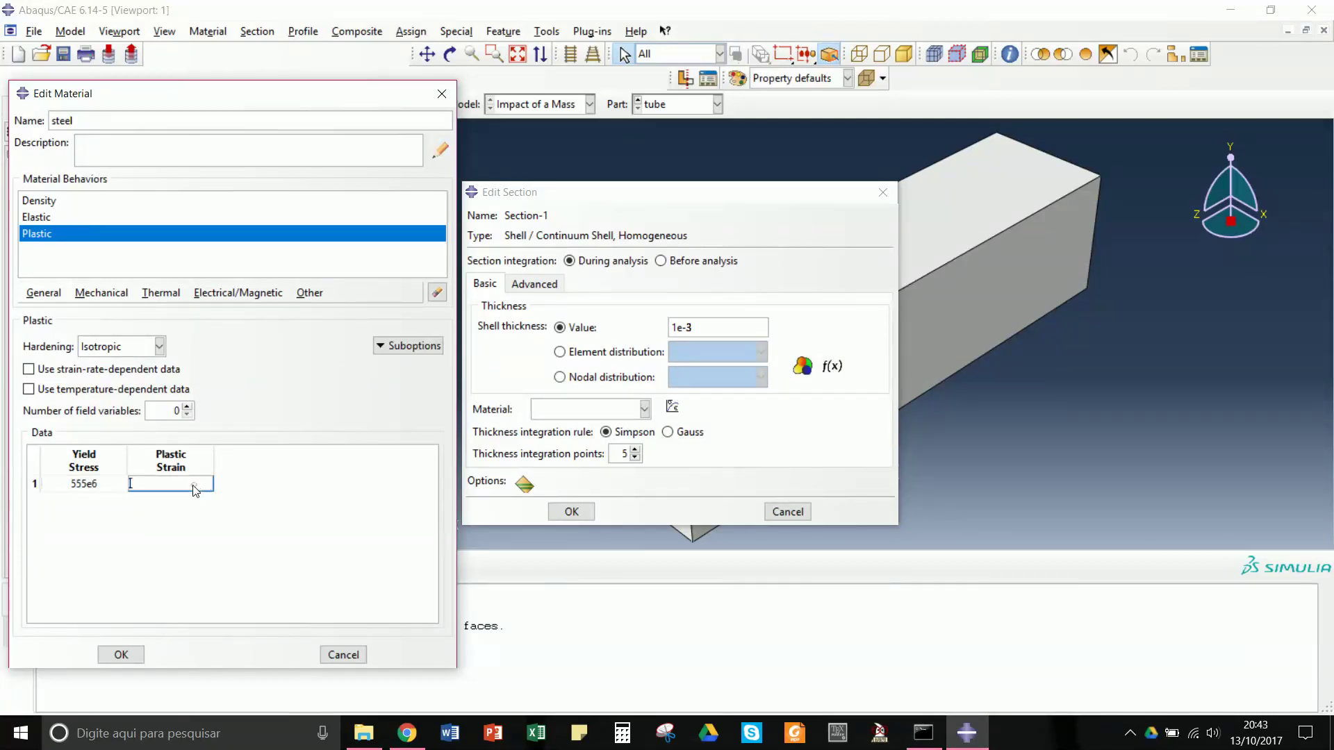
{"action": "type", "text": "0"}
{"action": "left_click", "coordinate": [121, 654]}
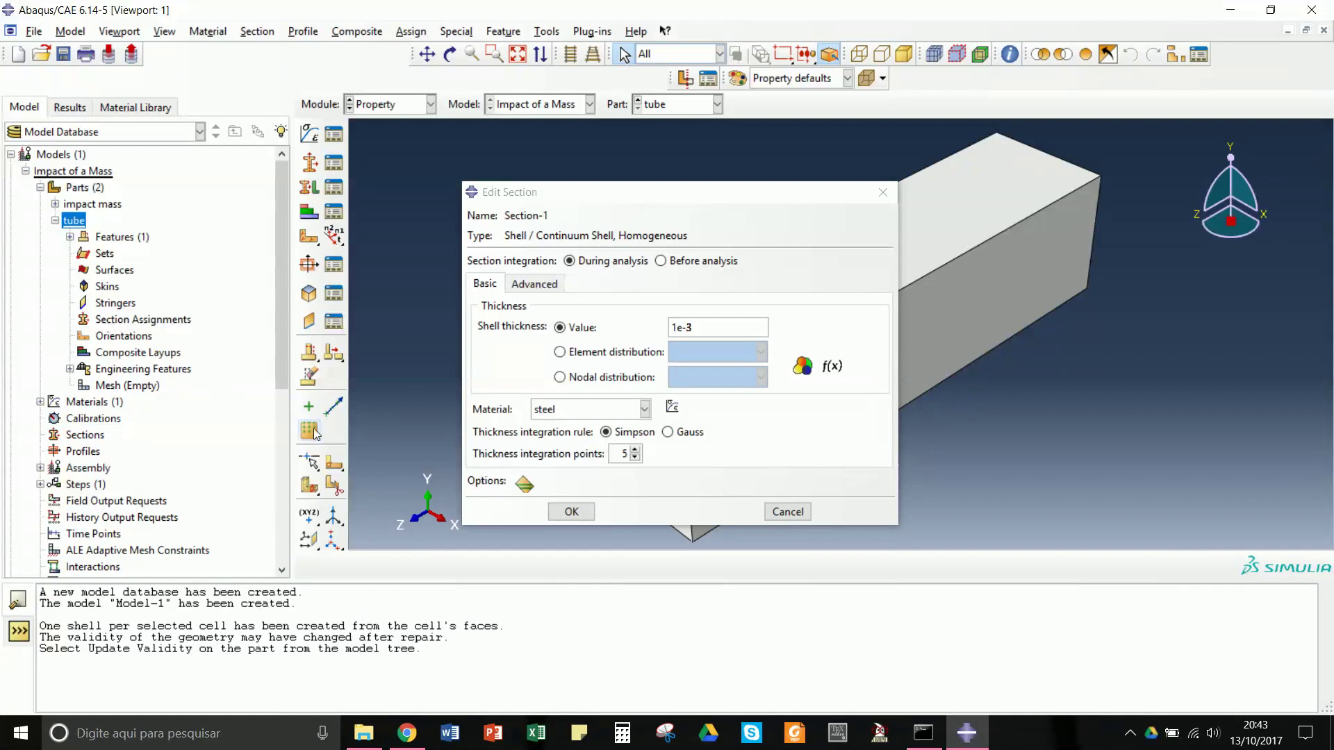
Save Section-1 and assign it to the whole tube using a box selection
{"action": "left_click", "coordinate": [571, 512]}
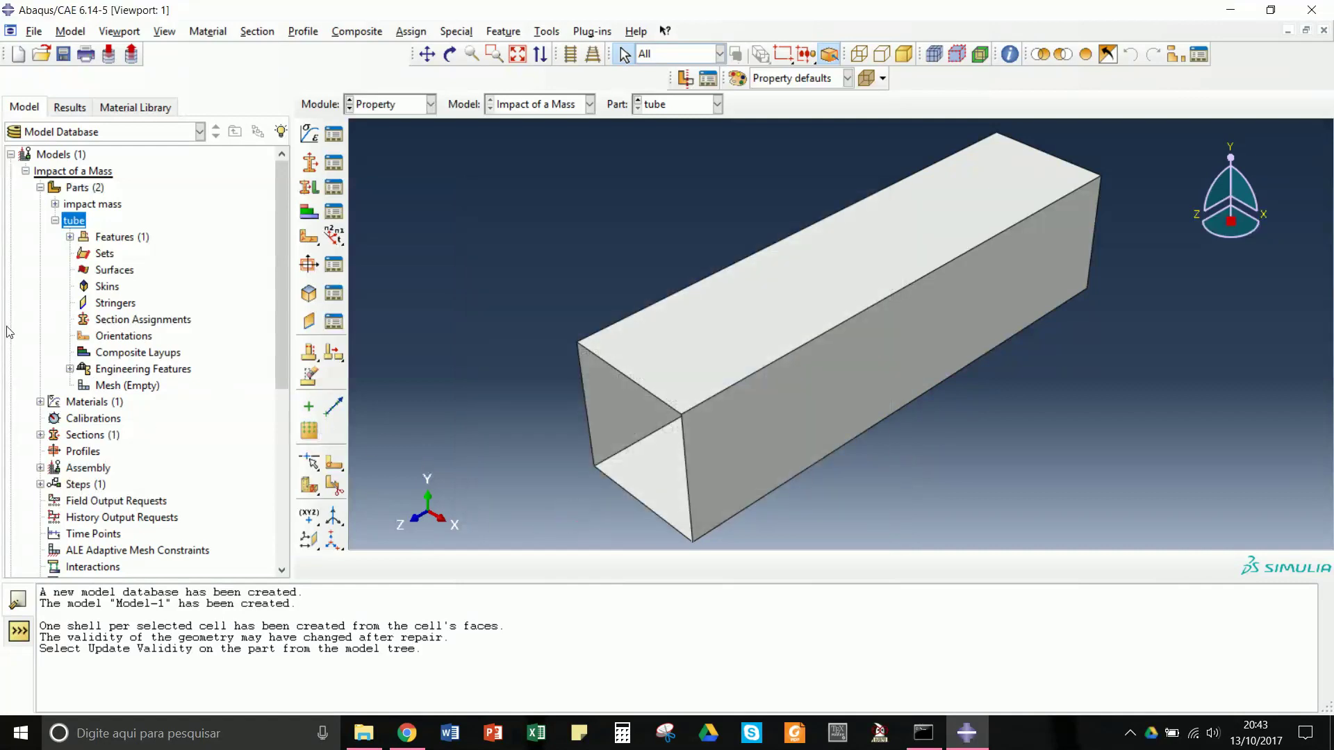
{"action": "left_click", "coordinate": [309, 187]}
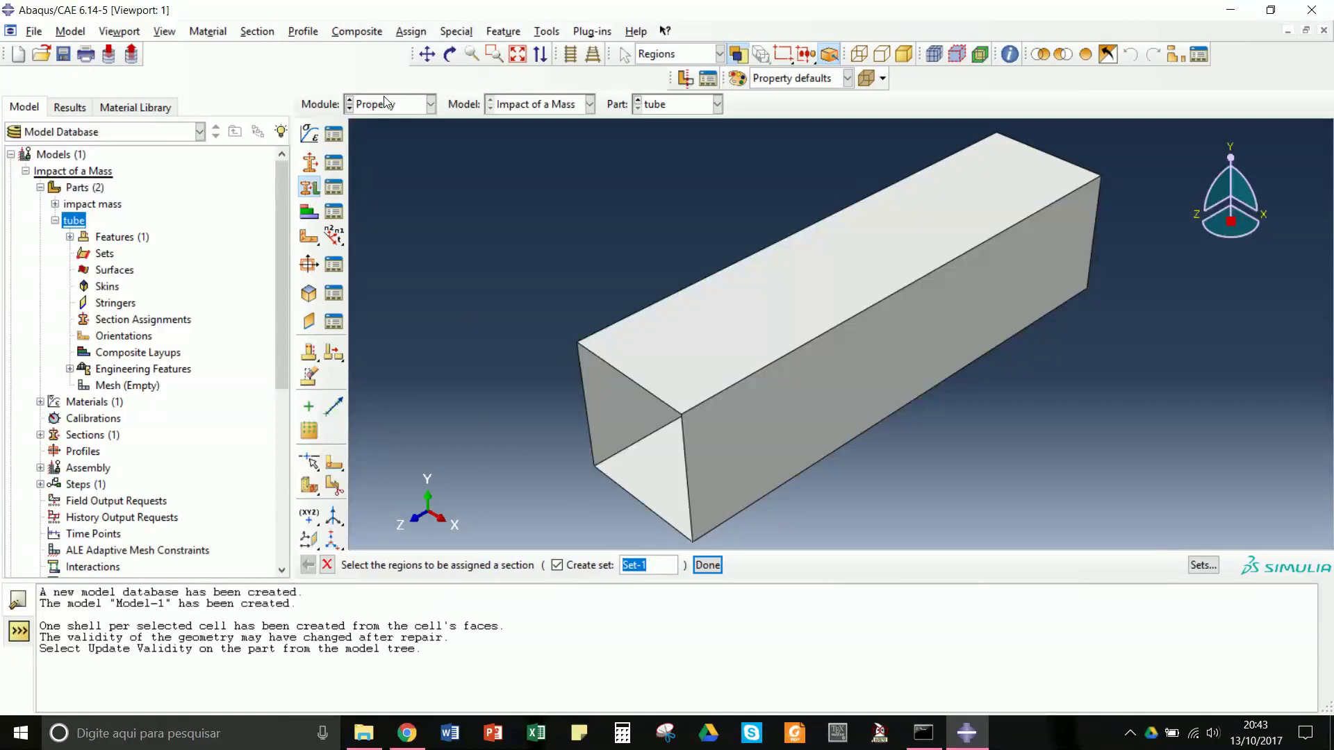
{"action": "left_click_drag", "start_coordinate": [539, 165], "coordinate": [1211, 544]}
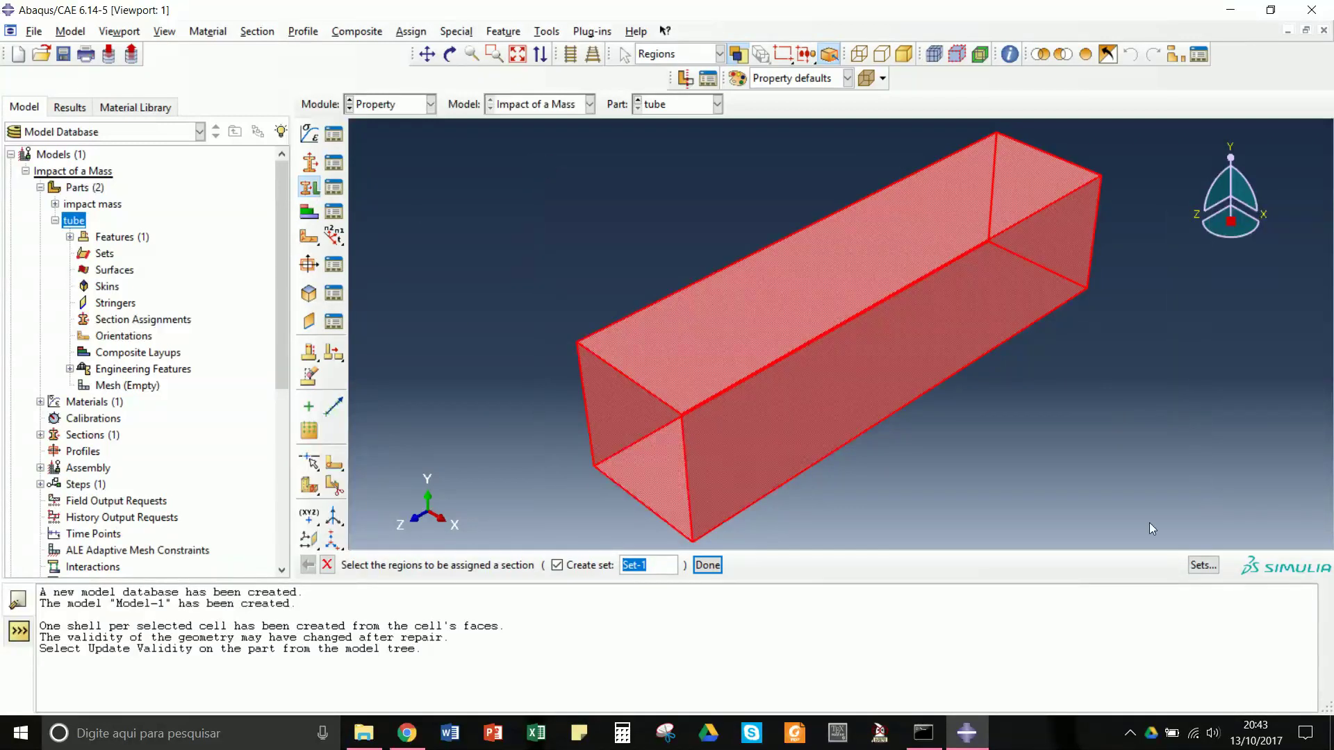
{"action": "left_click", "coordinate": [708, 565]}
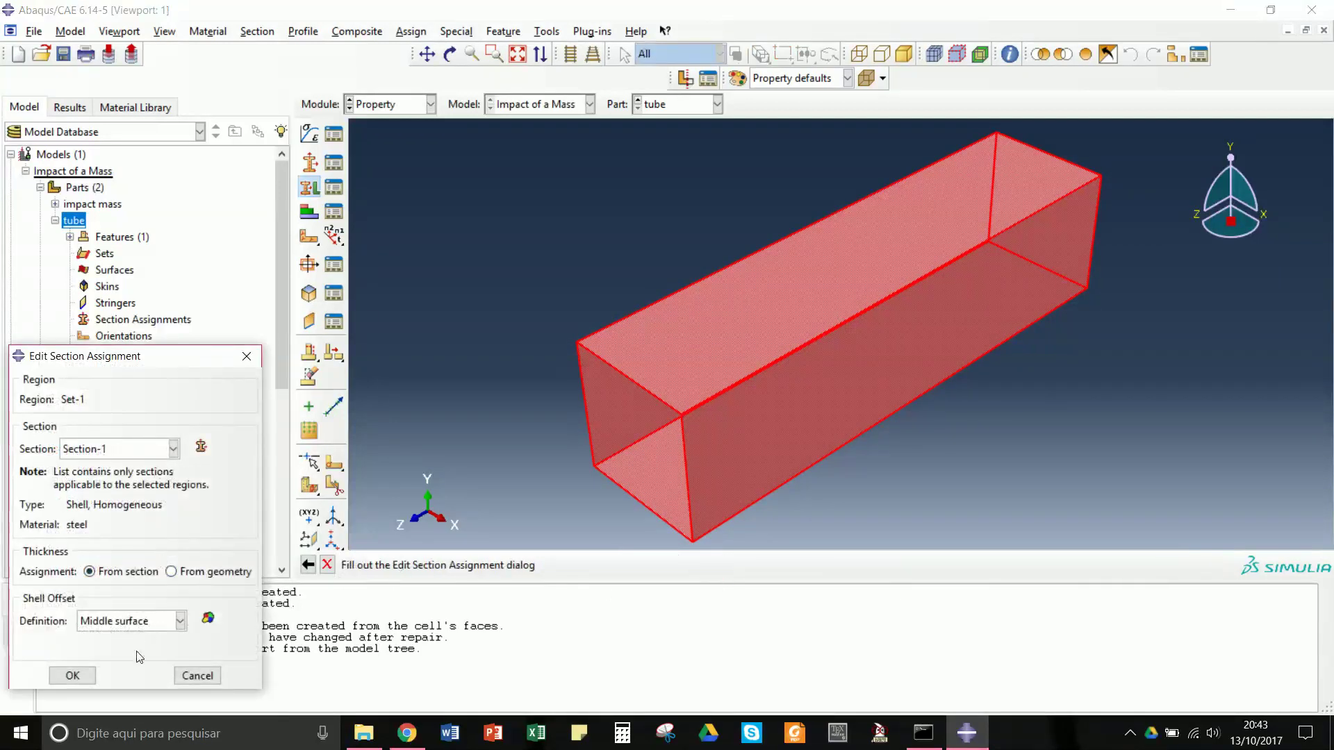
{"action": "left_click", "coordinate": [86, 672]}
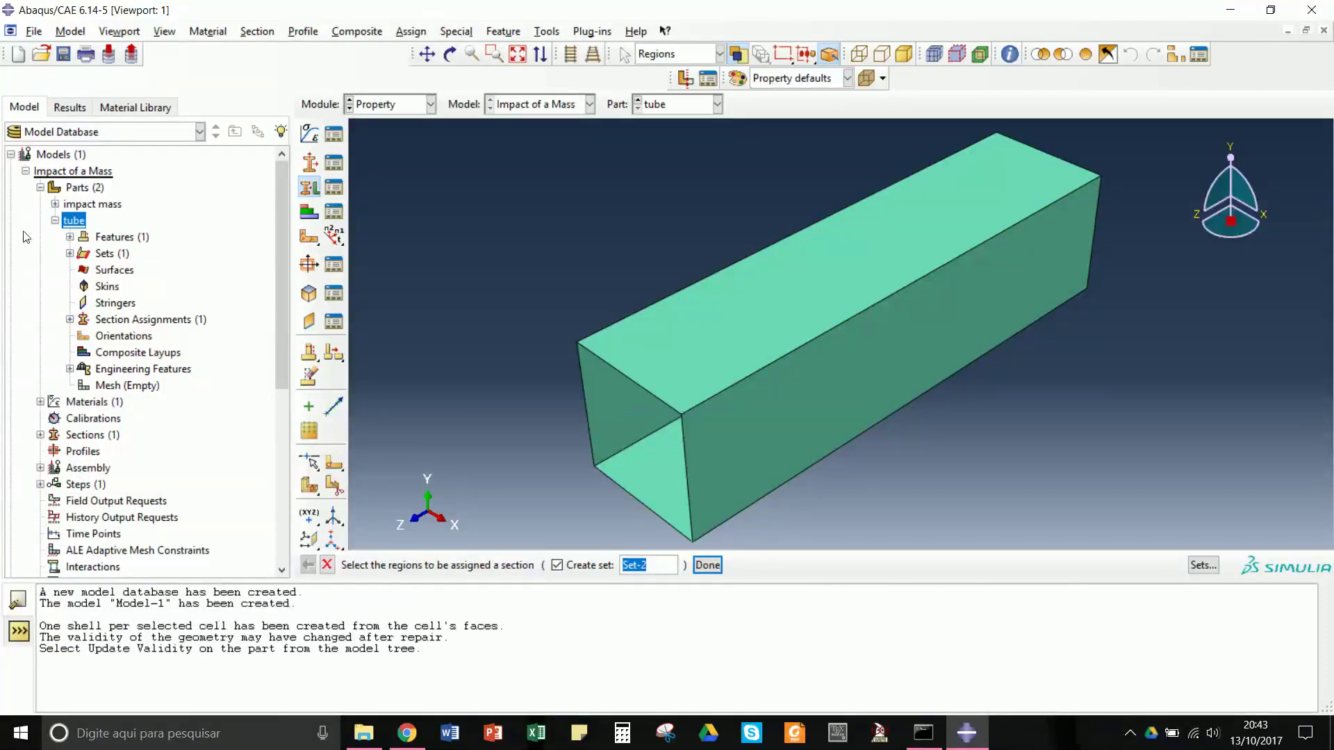
{"action": "left_click", "coordinate": [55, 220]}
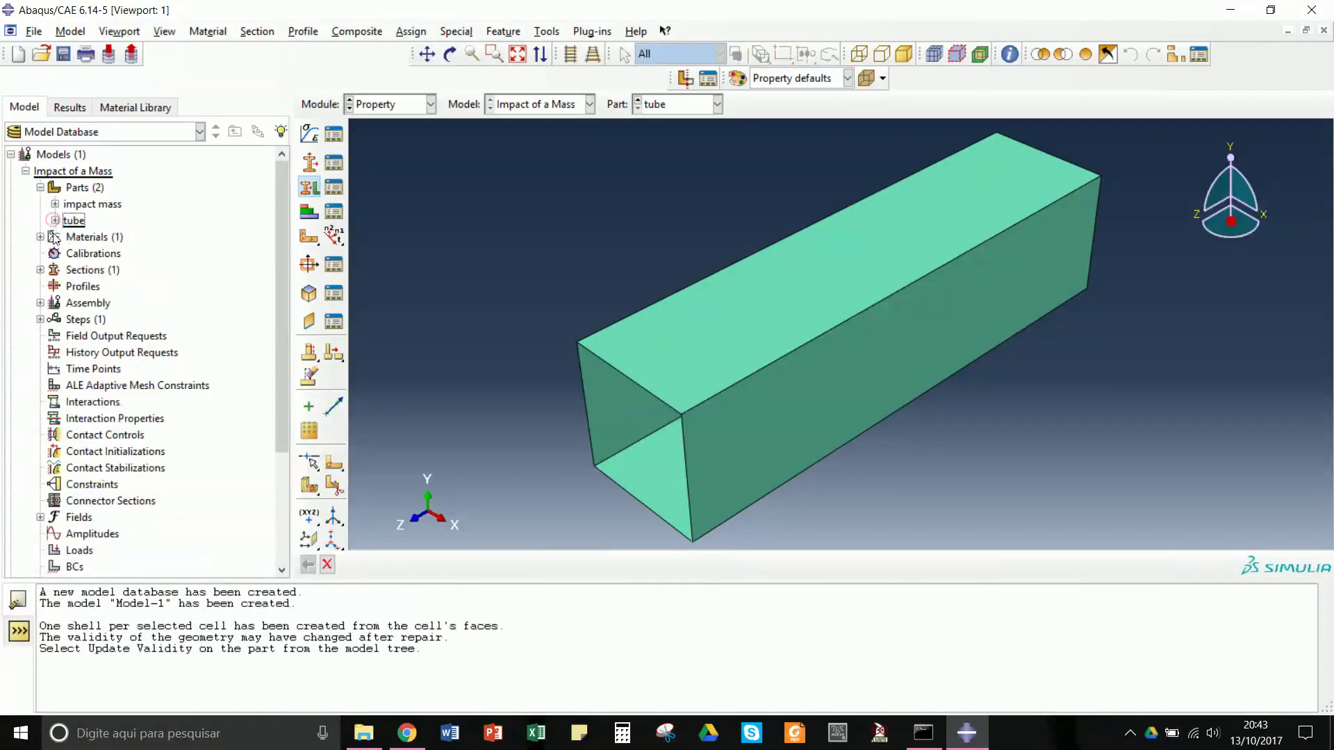
Create independent, auto-offset assembly instances of the impact mass and the tube
{"action": "left_click", "coordinate": [41, 304]}
{"action": "left_click", "coordinate": [94, 321]}
{"action": "double_click", "coordinate": [94, 321]}
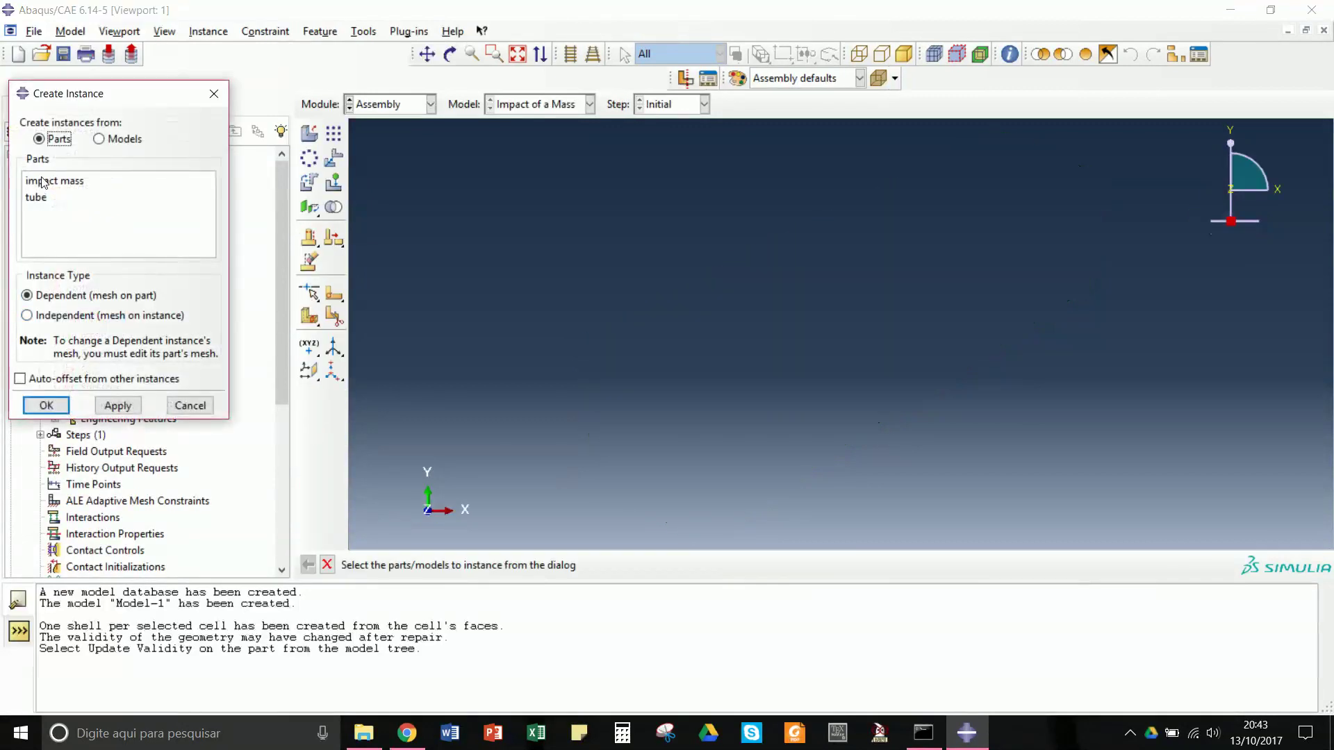
{"action": "left_click_drag", "start_coordinate": [43, 182], "coordinate": [43, 196]}
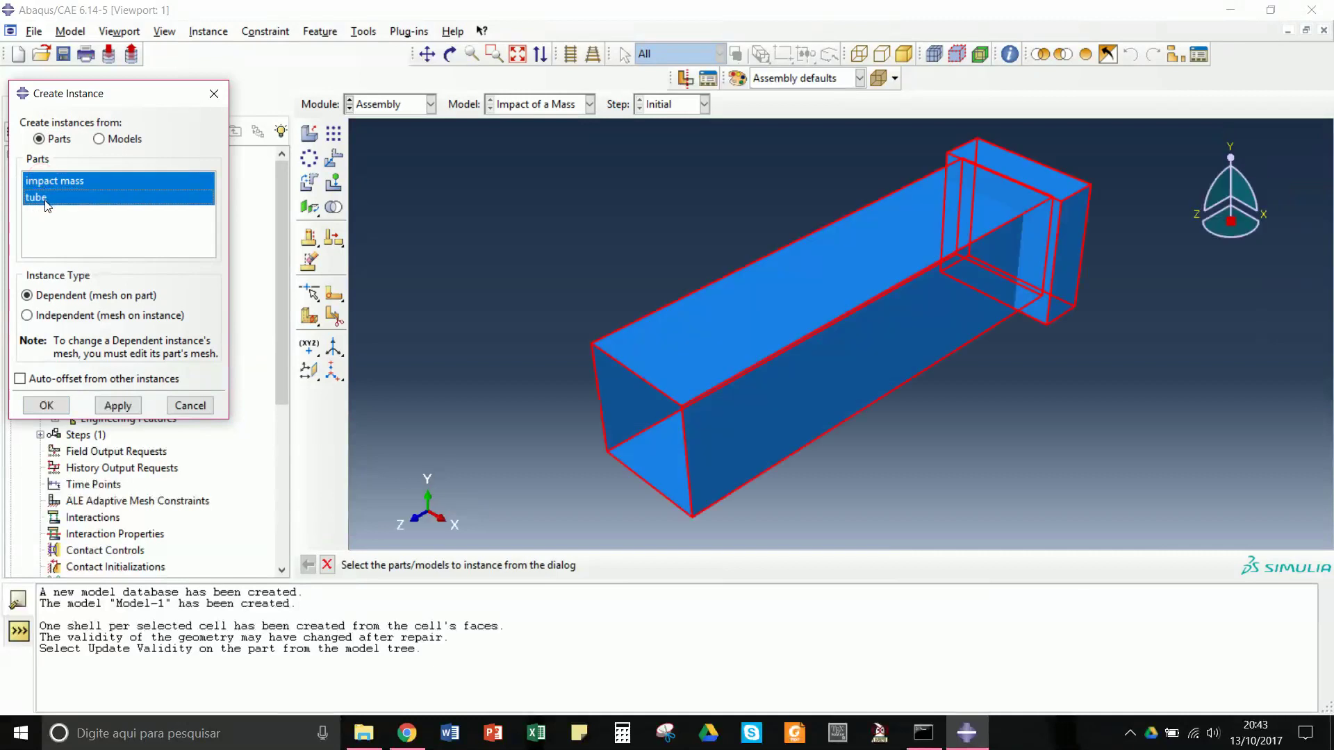
{"action": "left_click", "coordinate": [20, 380]}
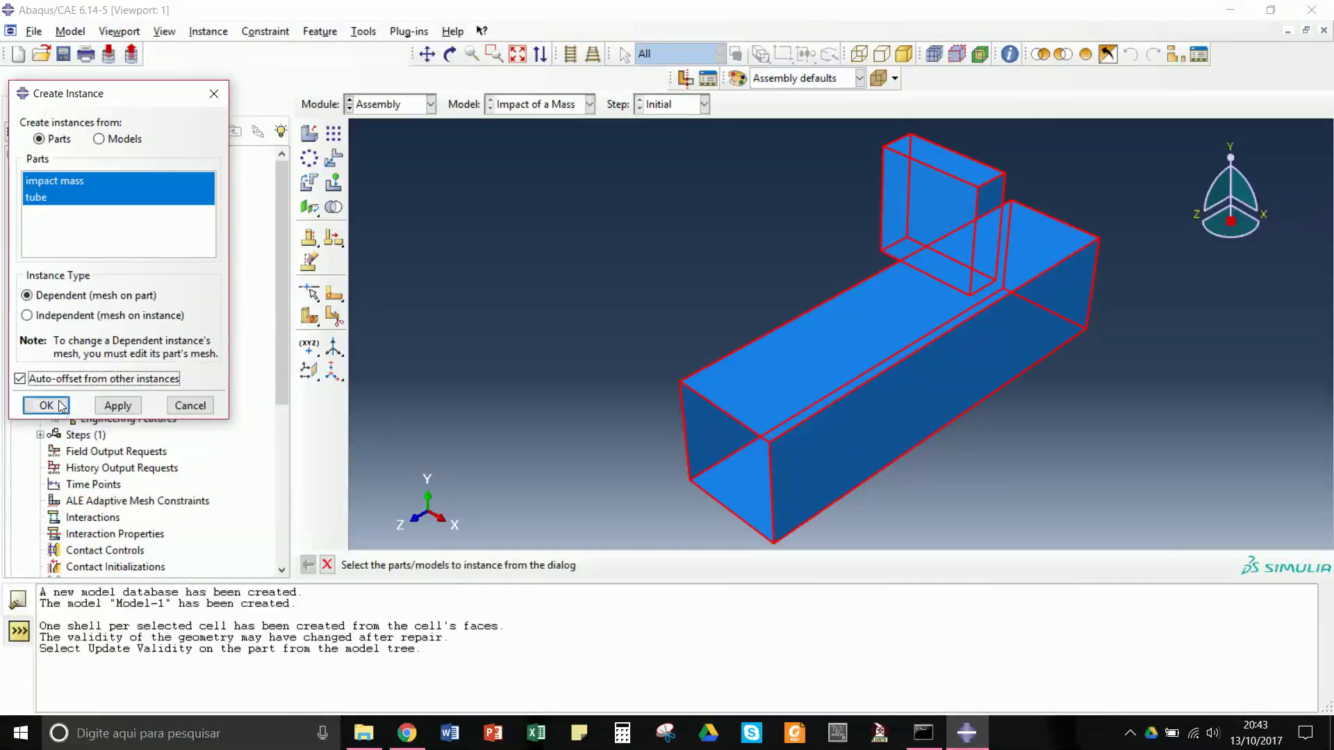
{"action": "left_click", "coordinate": [28, 316]}
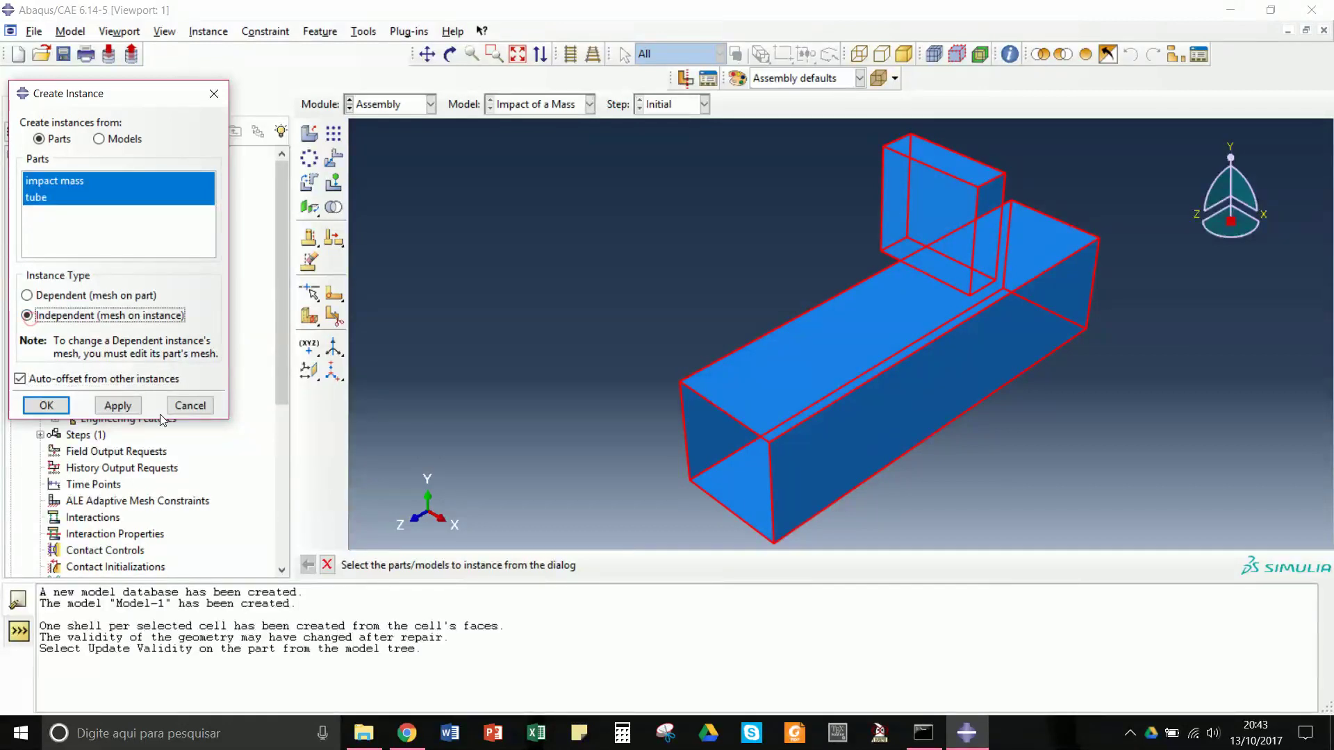
{"action": "left_click", "coordinate": [46, 405]}
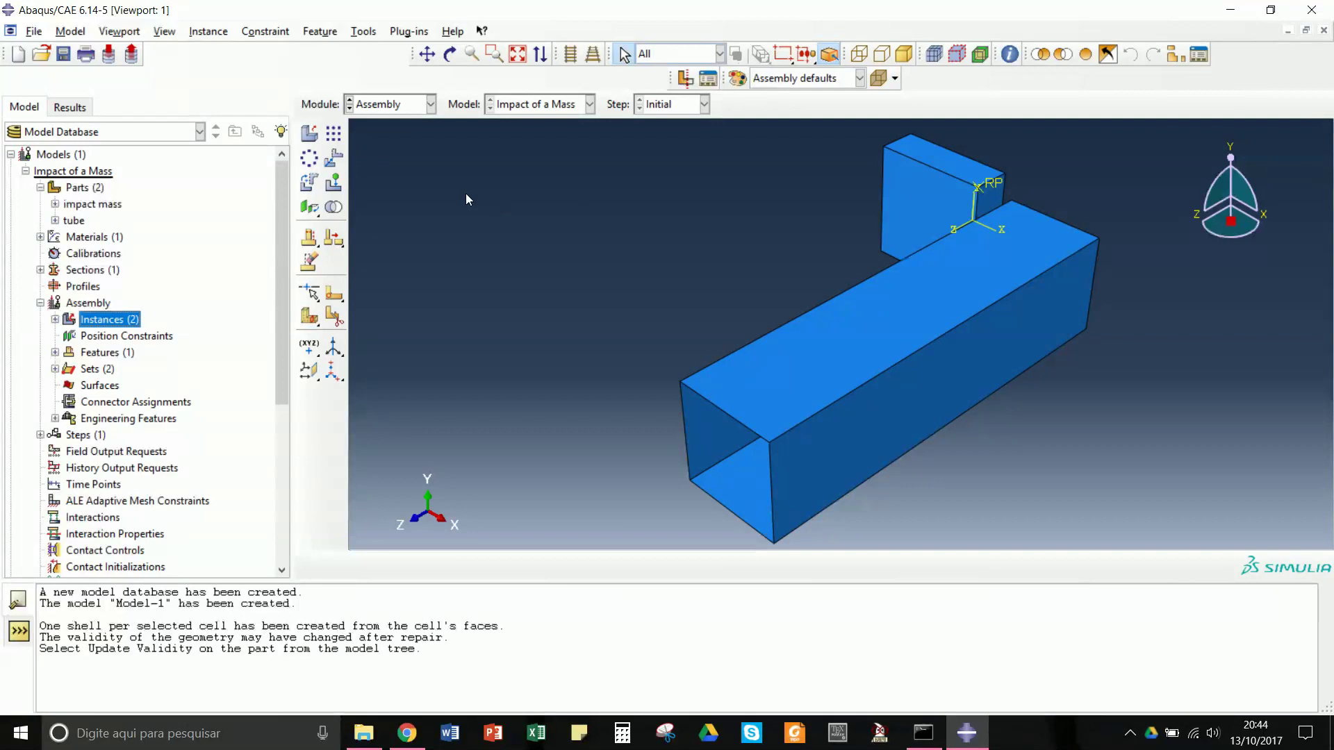
Orbit and pan the view to centre the mass and the tube end
{"action": "left_click", "coordinate": [453, 58]}
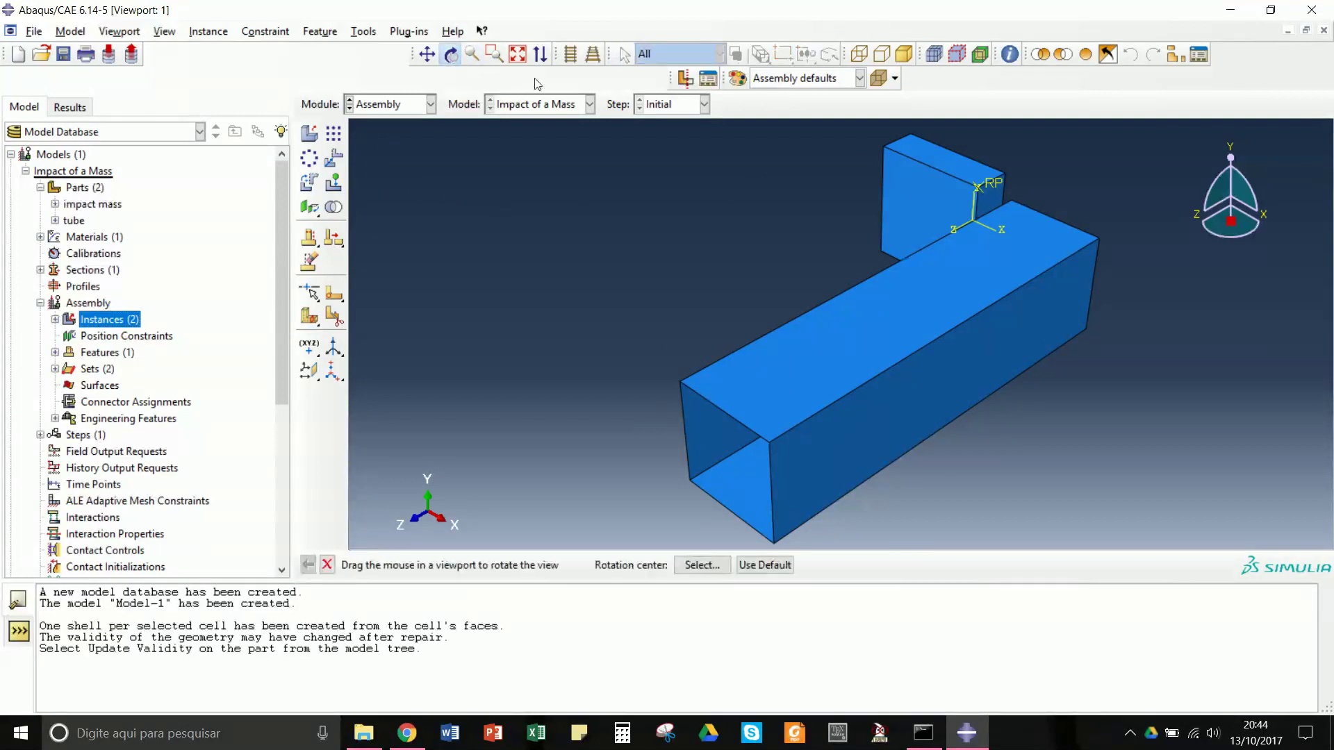
{"action": "left_click_drag", "start_coordinate": [842, 173], "coordinate": [754, 355]}
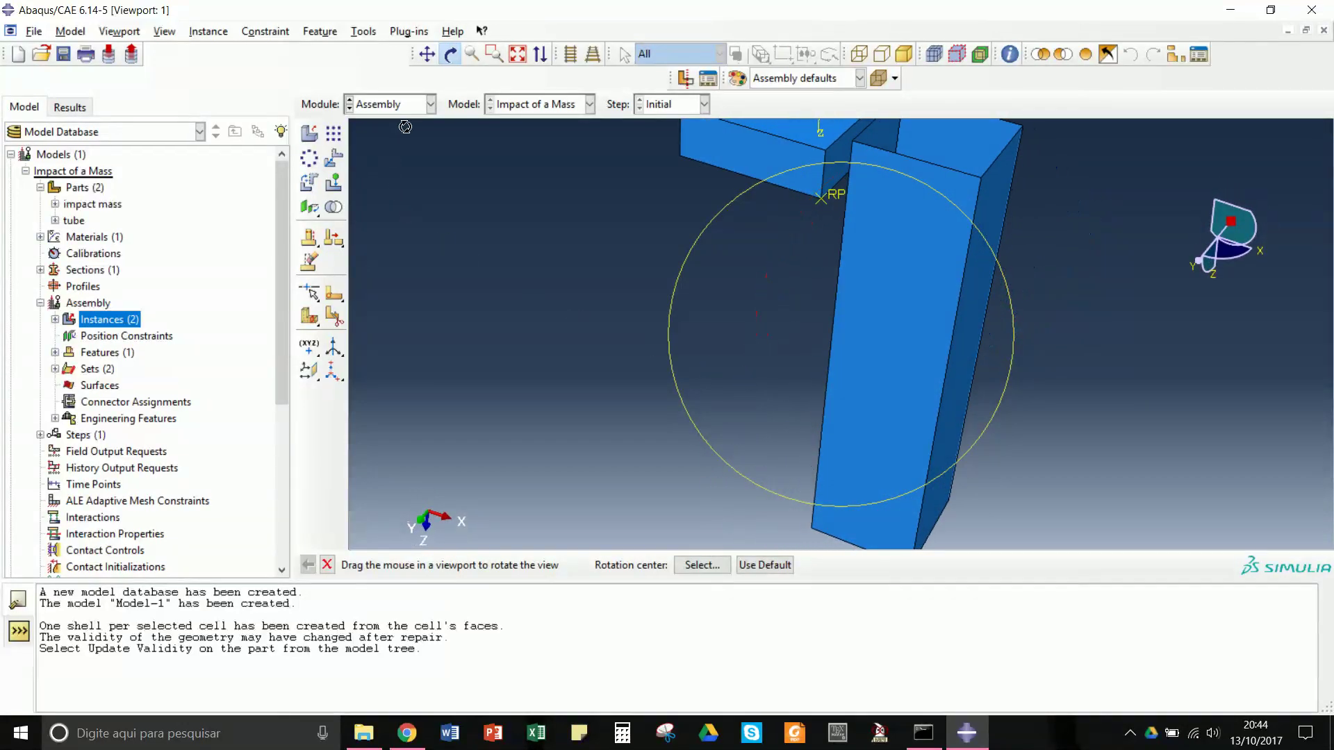
{"action": "left_click", "coordinate": [428, 54]}
{"action": "left_click_drag", "start_coordinate": [849, 171], "coordinate": [783, 291]}
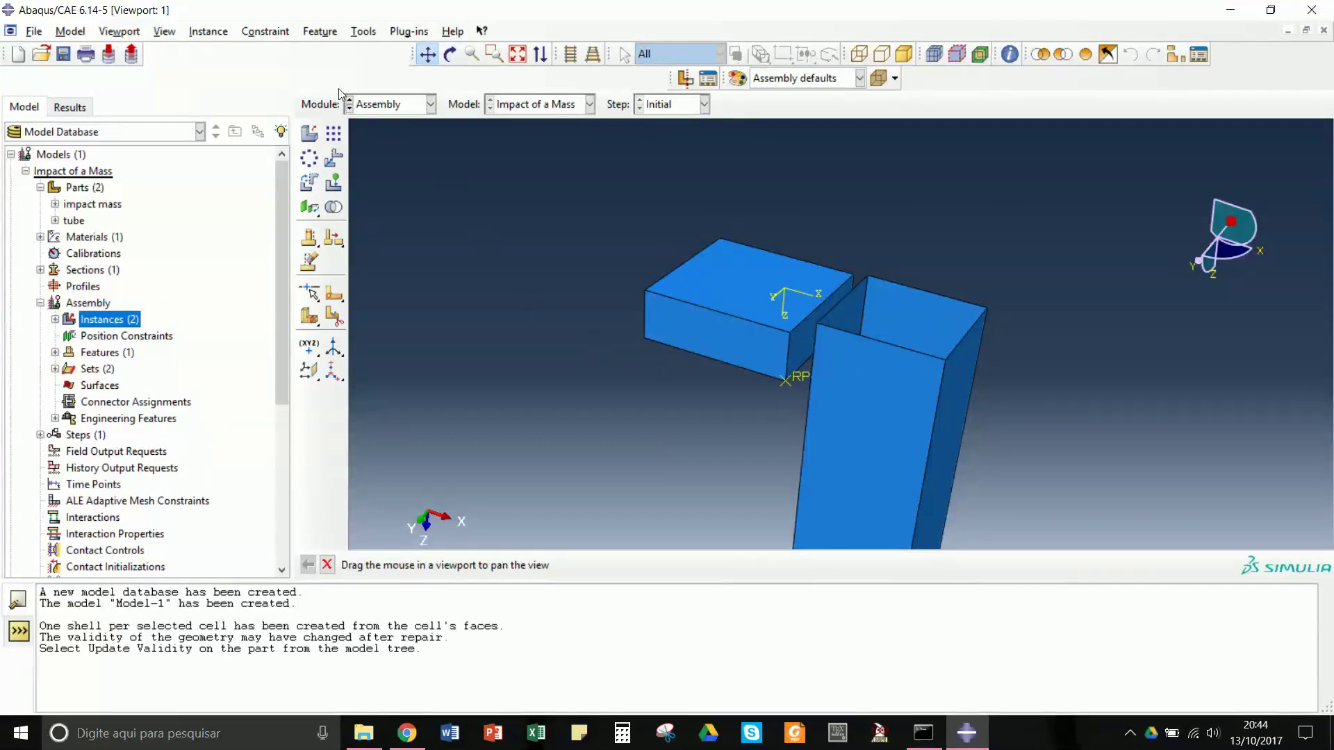
{"action": "left_click", "coordinate": [363, 31]}
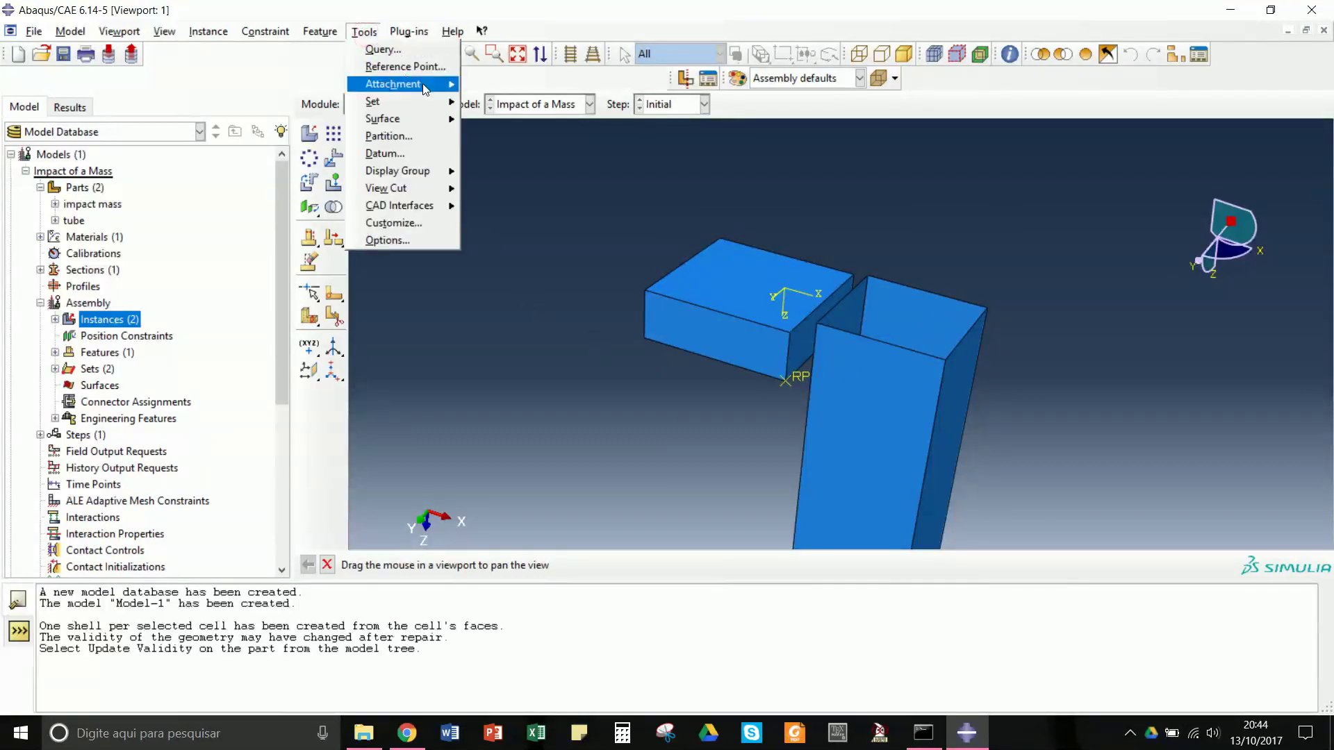
Place a midway datum point at the centre of the tube's top opening
{"action": "left_click", "coordinate": [415, 154]}
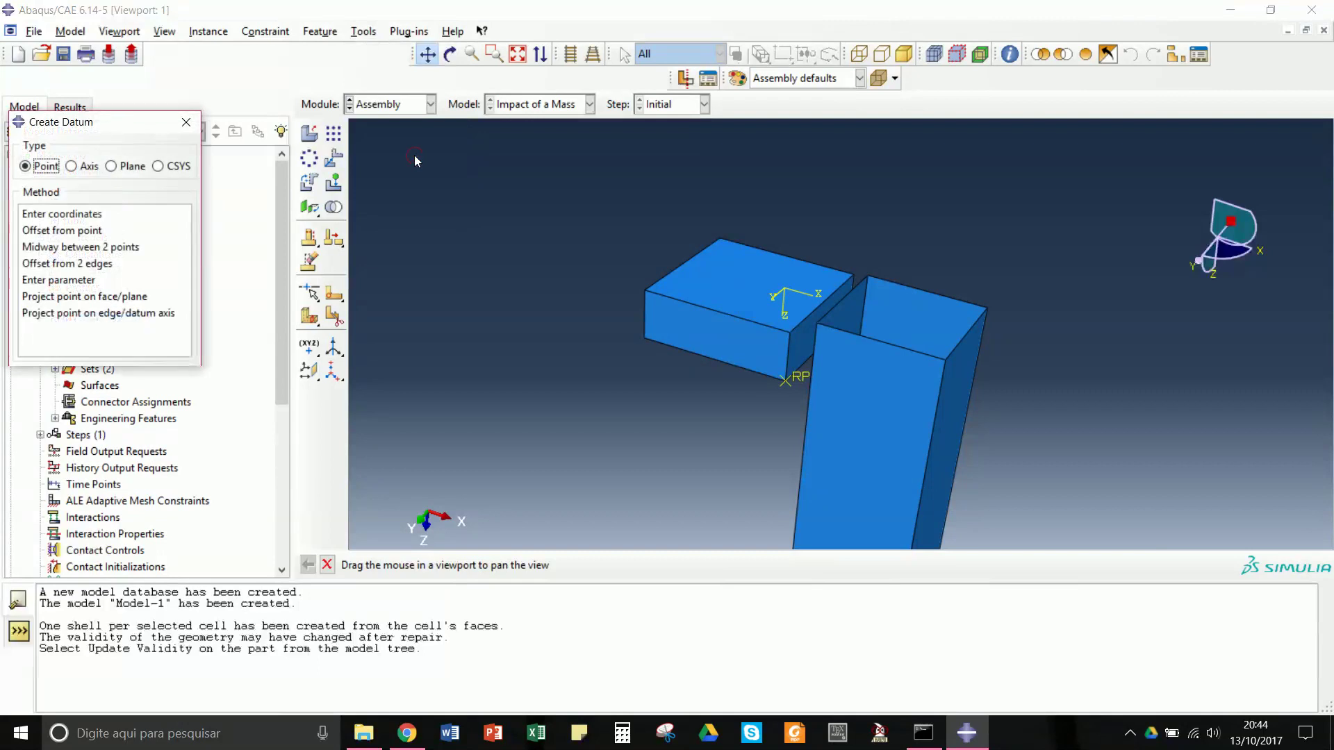
{"action": "left_click", "coordinate": [43, 248]}
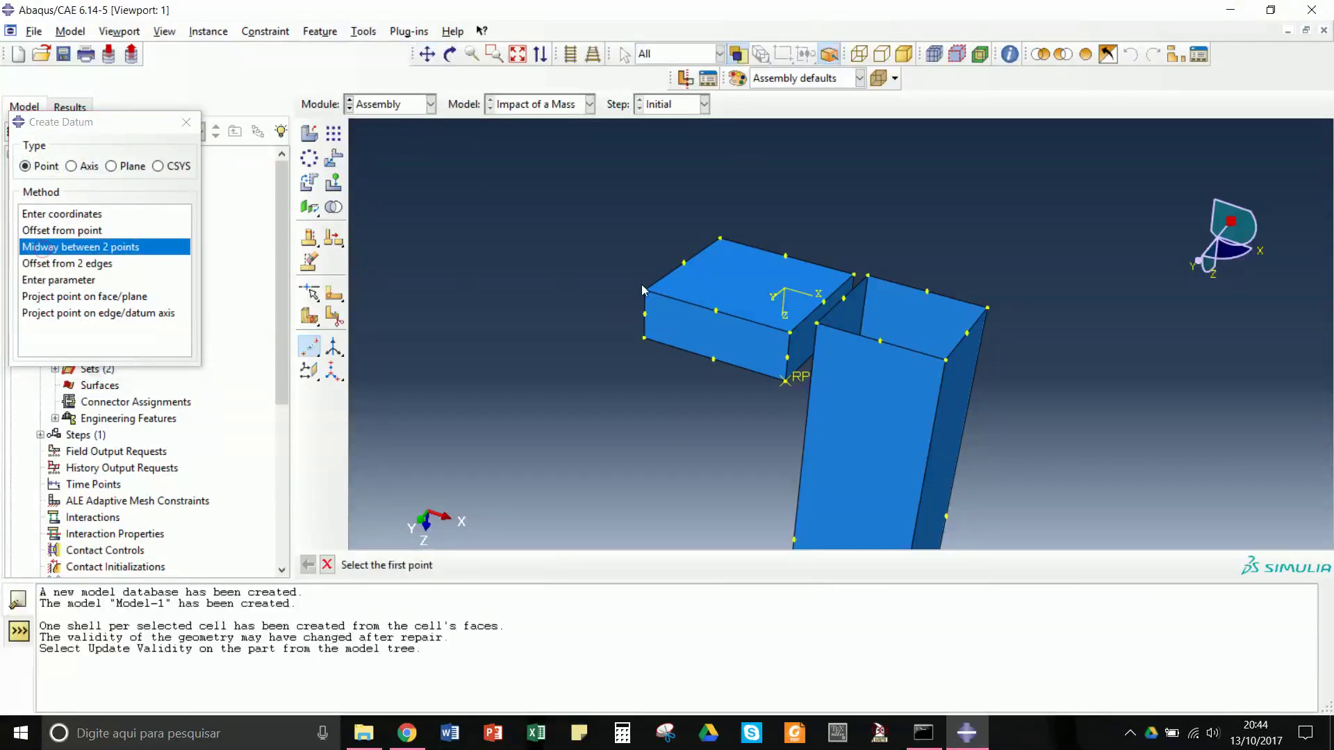
{"action": "left_click", "coordinate": [817, 325]}
{"action": "left_click", "coordinate": [988, 310]}
Add a midway datum point at the centre of the mass's lower face
{"action": "left_click", "coordinate": [449, 54]}
{"action": "left_click_drag", "start_coordinate": [806, 381], "coordinate": [895, 265]}
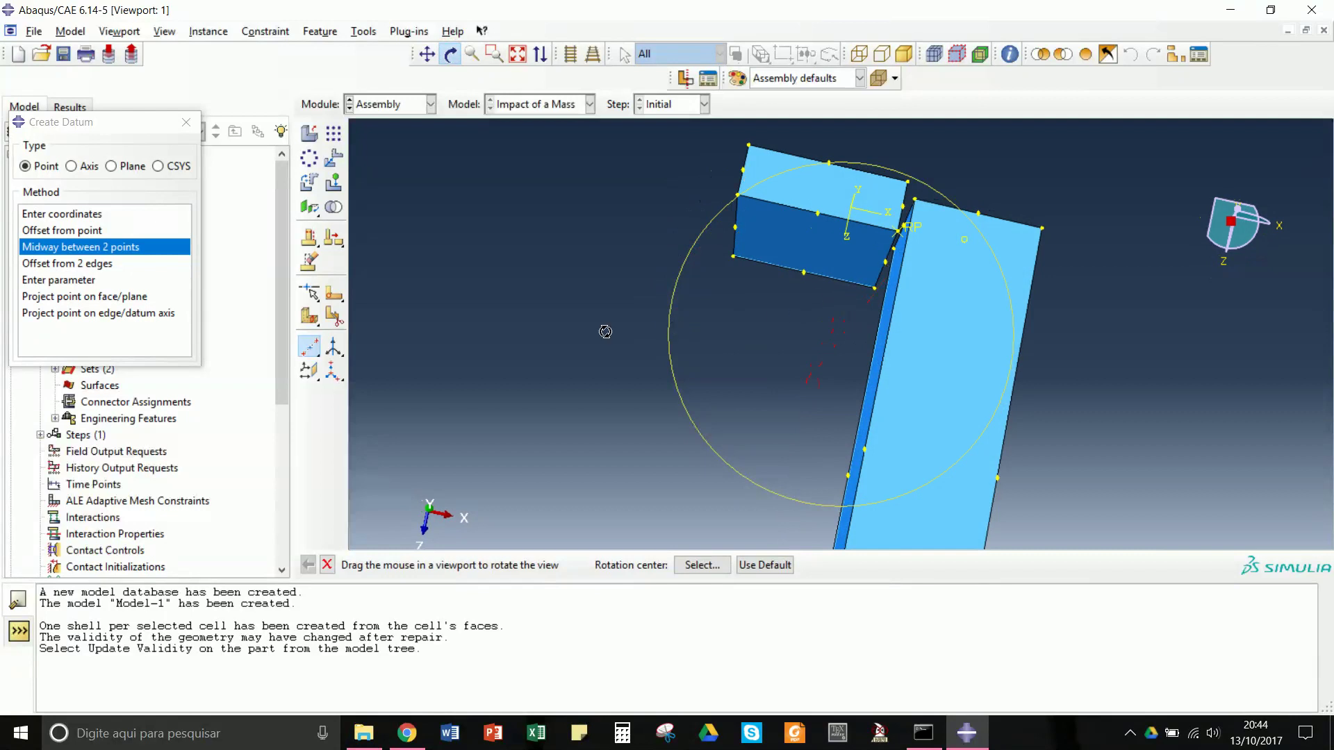
{"action": "key", "text": "Escape"}
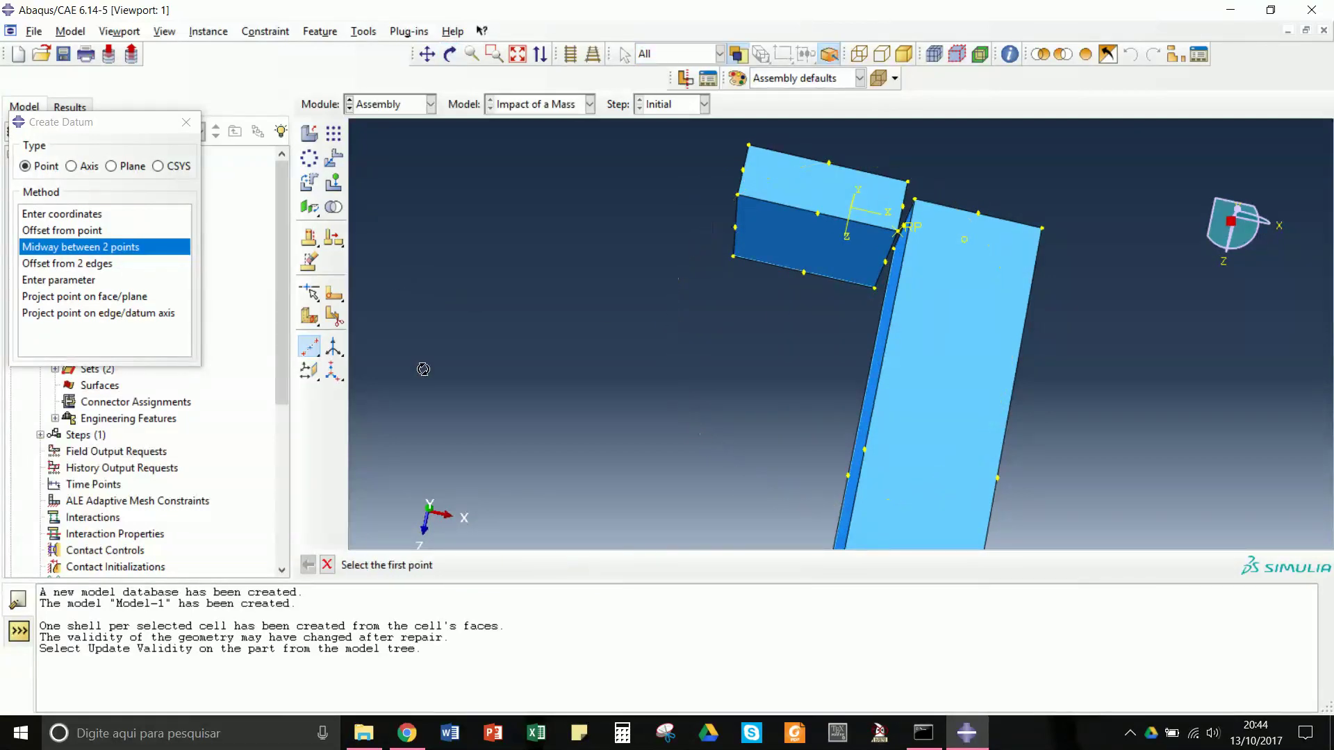
{"action": "left_click", "coordinate": [739, 196]}
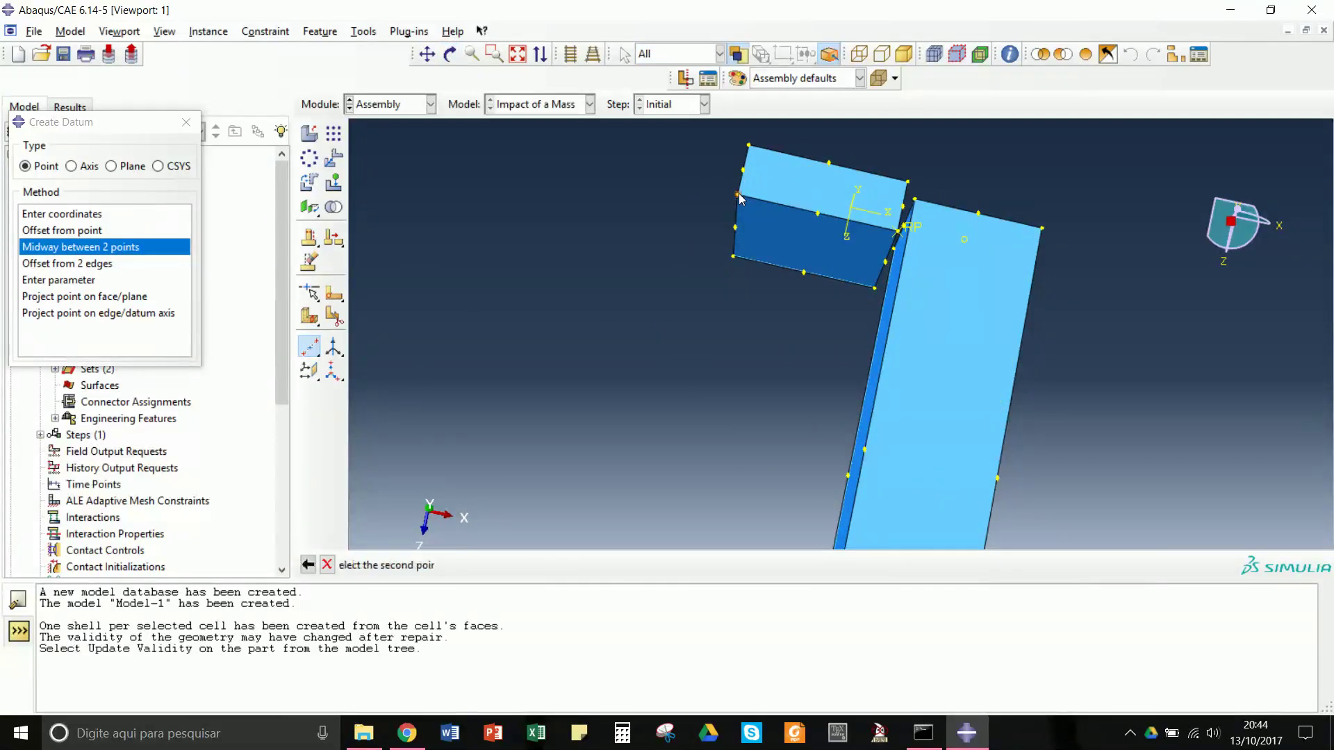
{"action": "left_click", "coordinate": [874, 289]}
{"action": "left_click", "coordinate": [186, 122]}
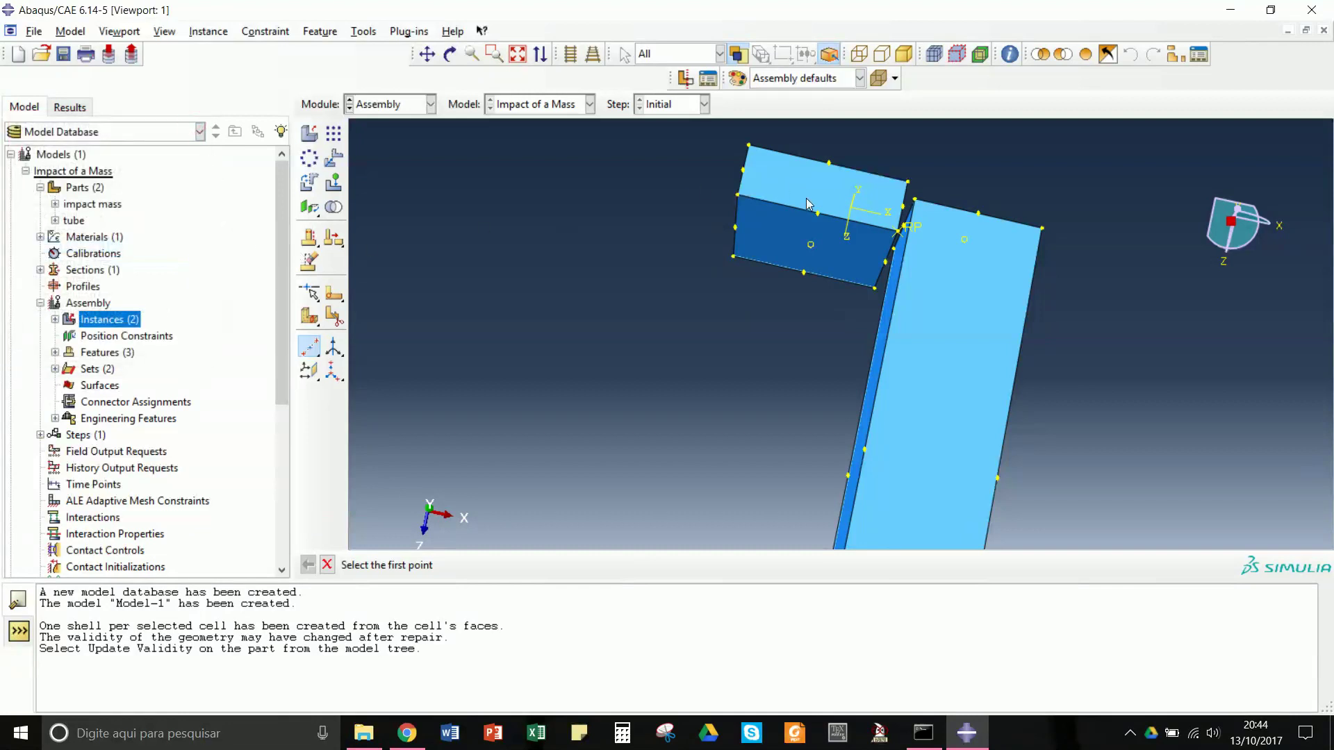
{"action": "left_click", "coordinate": [811, 246]}
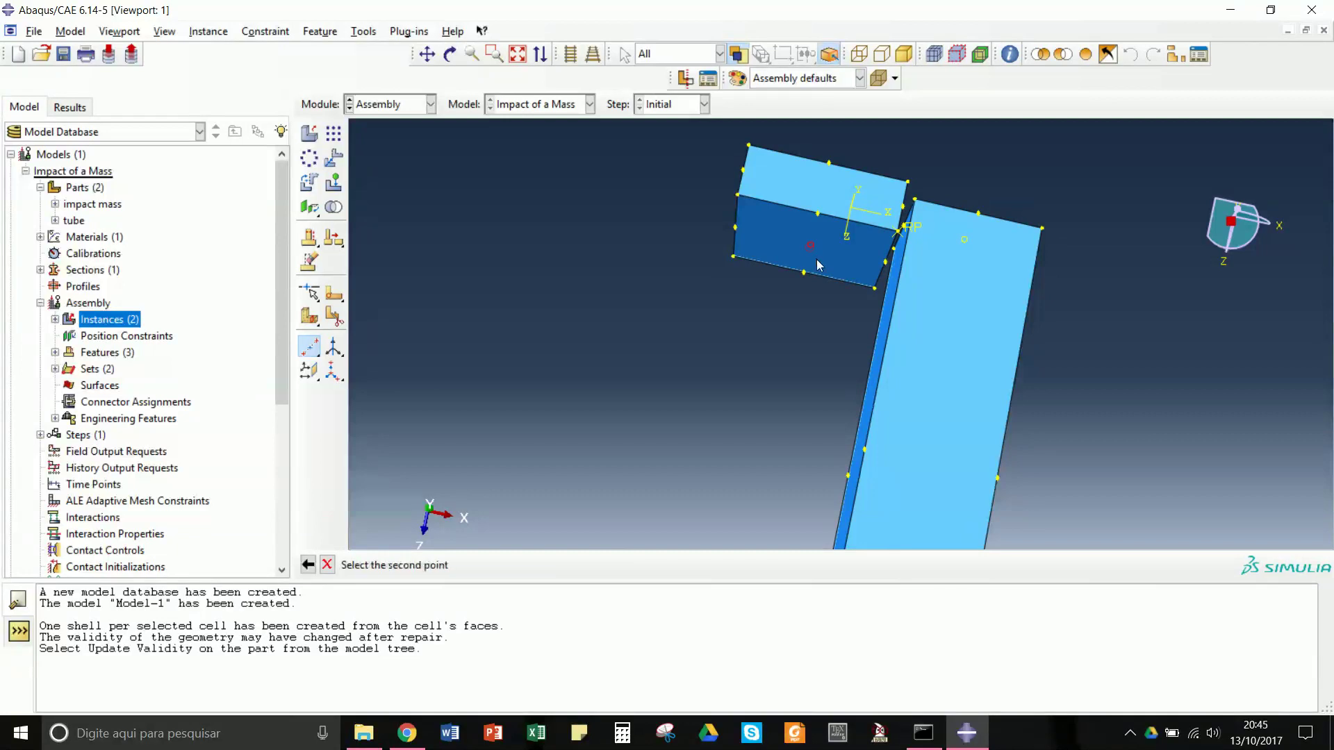
{"action": "left_click", "coordinate": [964, 240]}
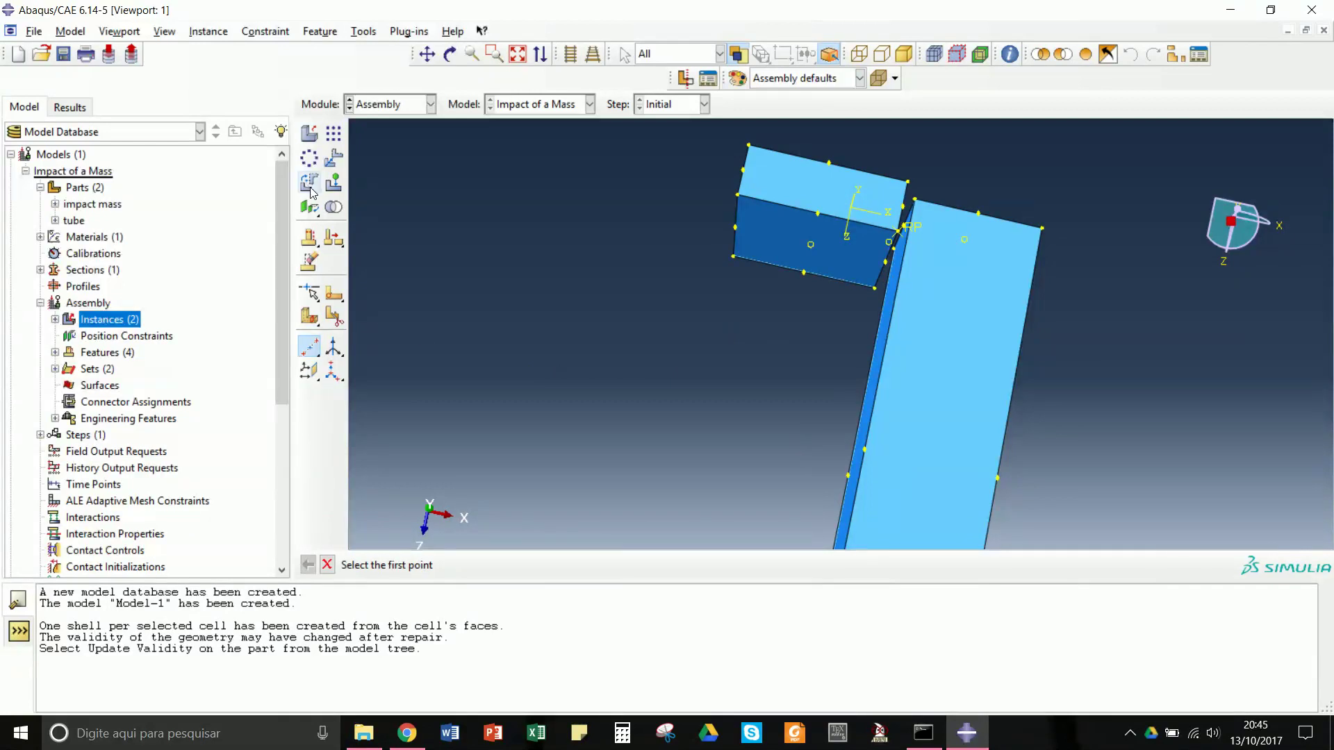
{"action": "left_click", "coordinate": [334, 160]}
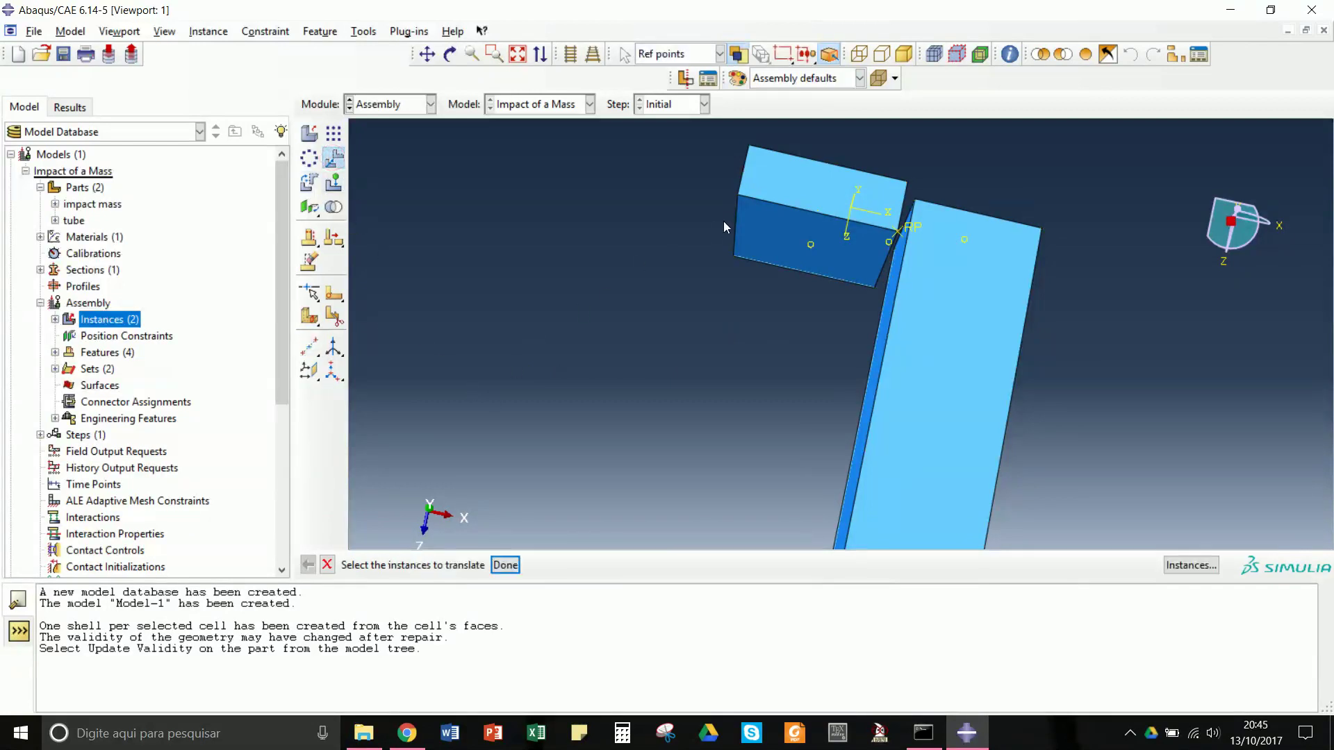
Translate the impact mass from its lower-face datum to the tube-top datum
{"action": "left_click", "coordinate": [764, 228]}
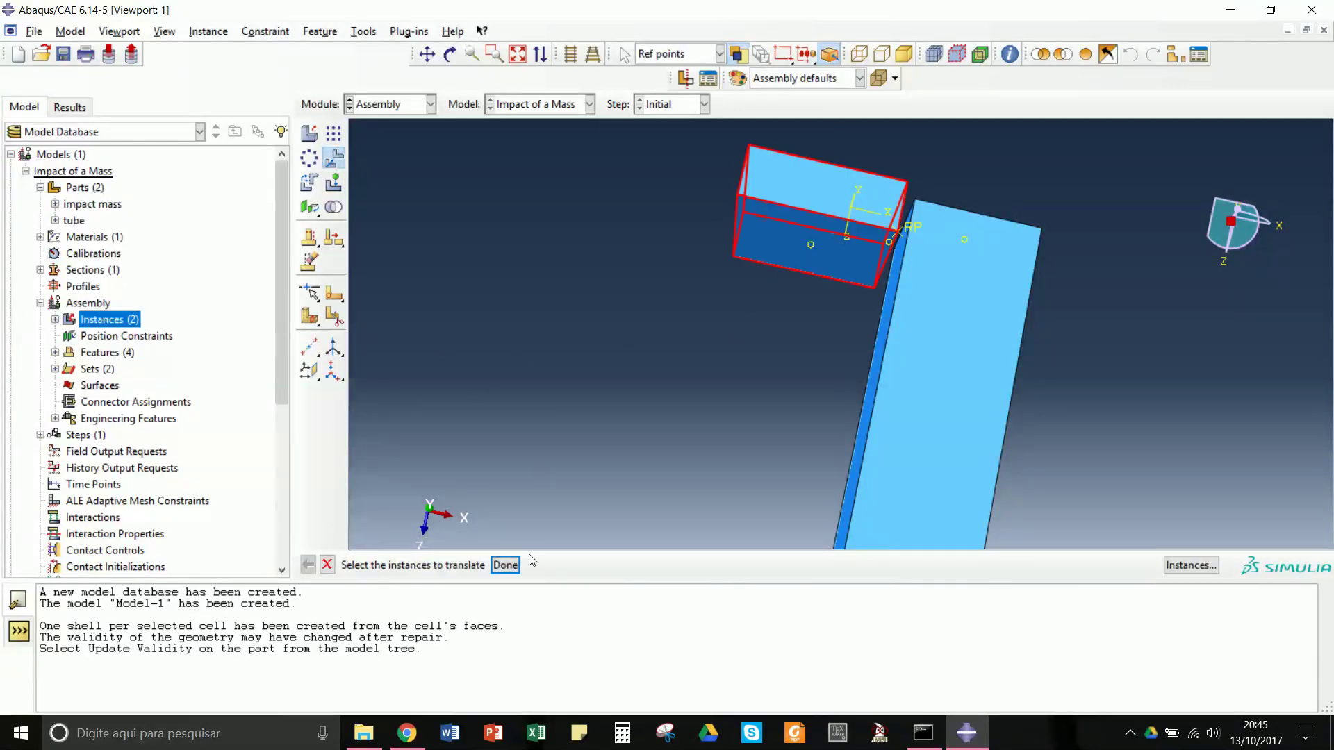
{"action": "left_click", "coordinate": [505, 565]}
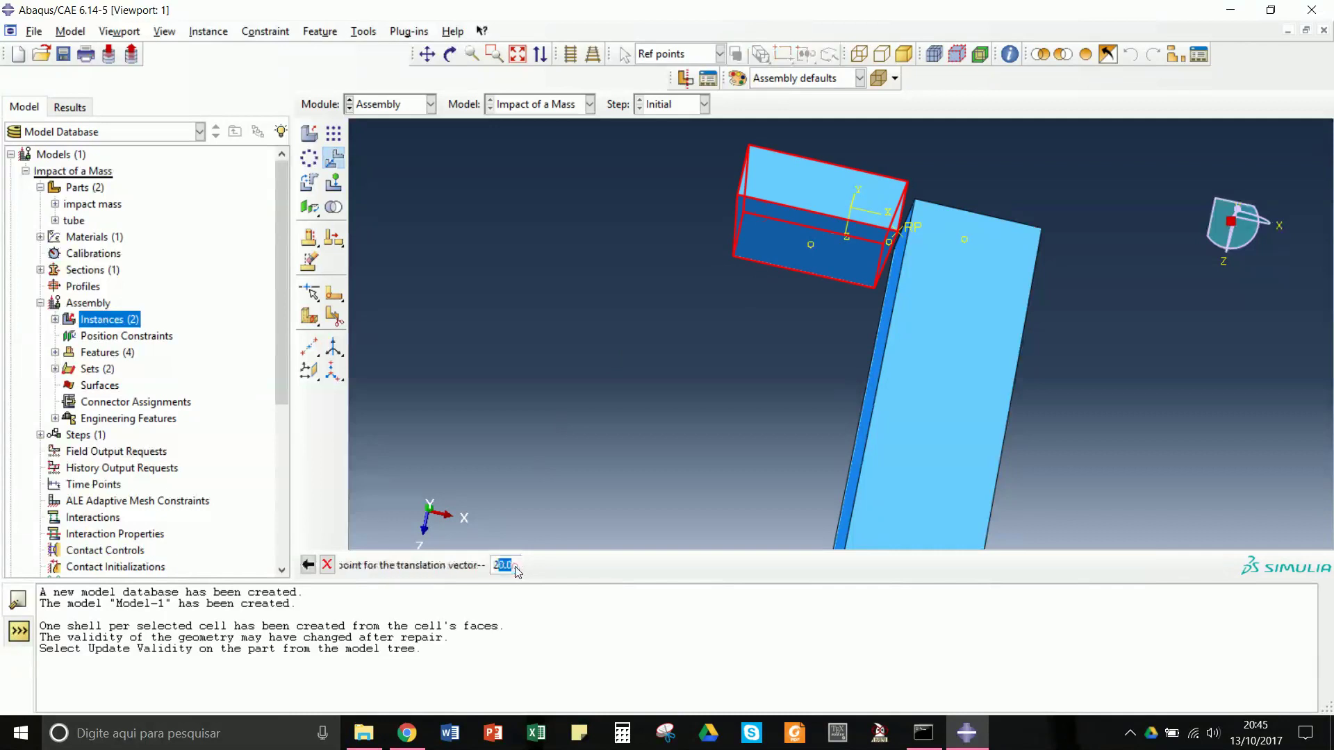
{"action": "left_click", "coordinate": [808, 245]}
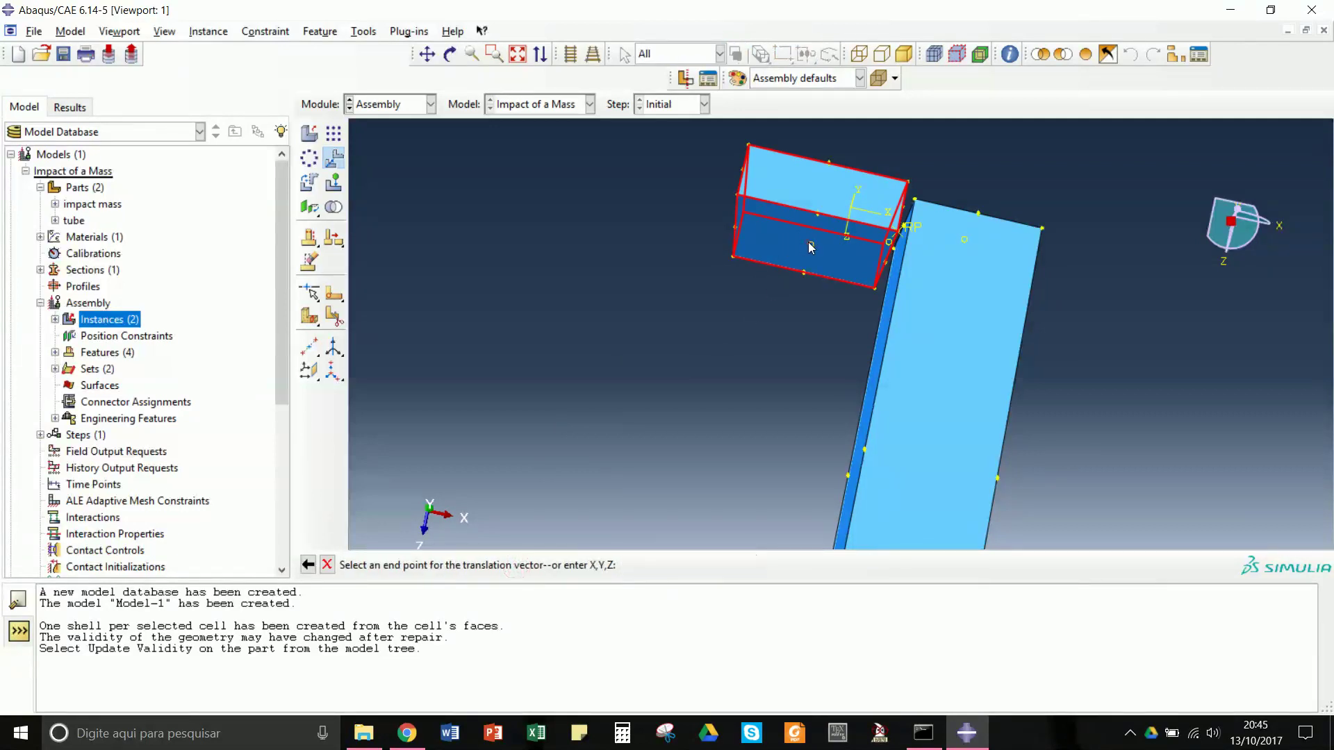
{"action": "left_click", "coordinate": [964, 239]}
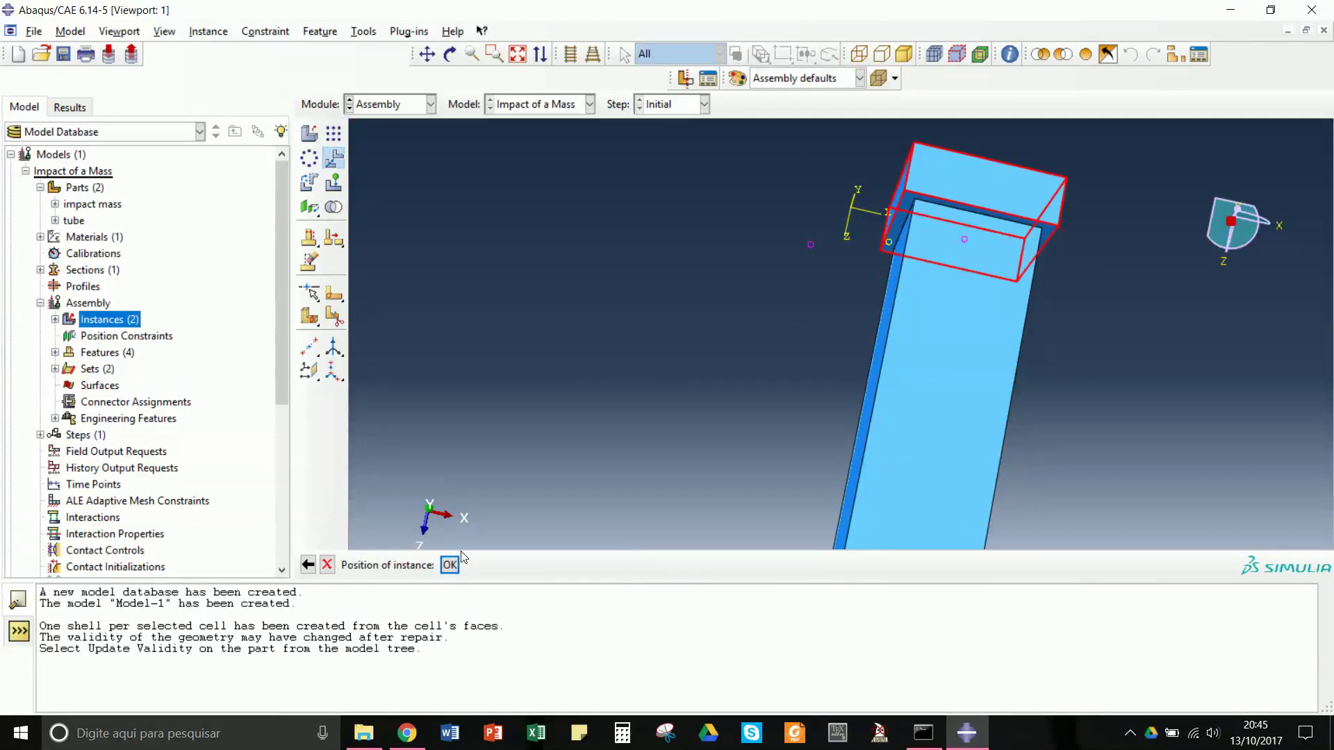
{"action": "left_click", "coordinate": [450, 564]}
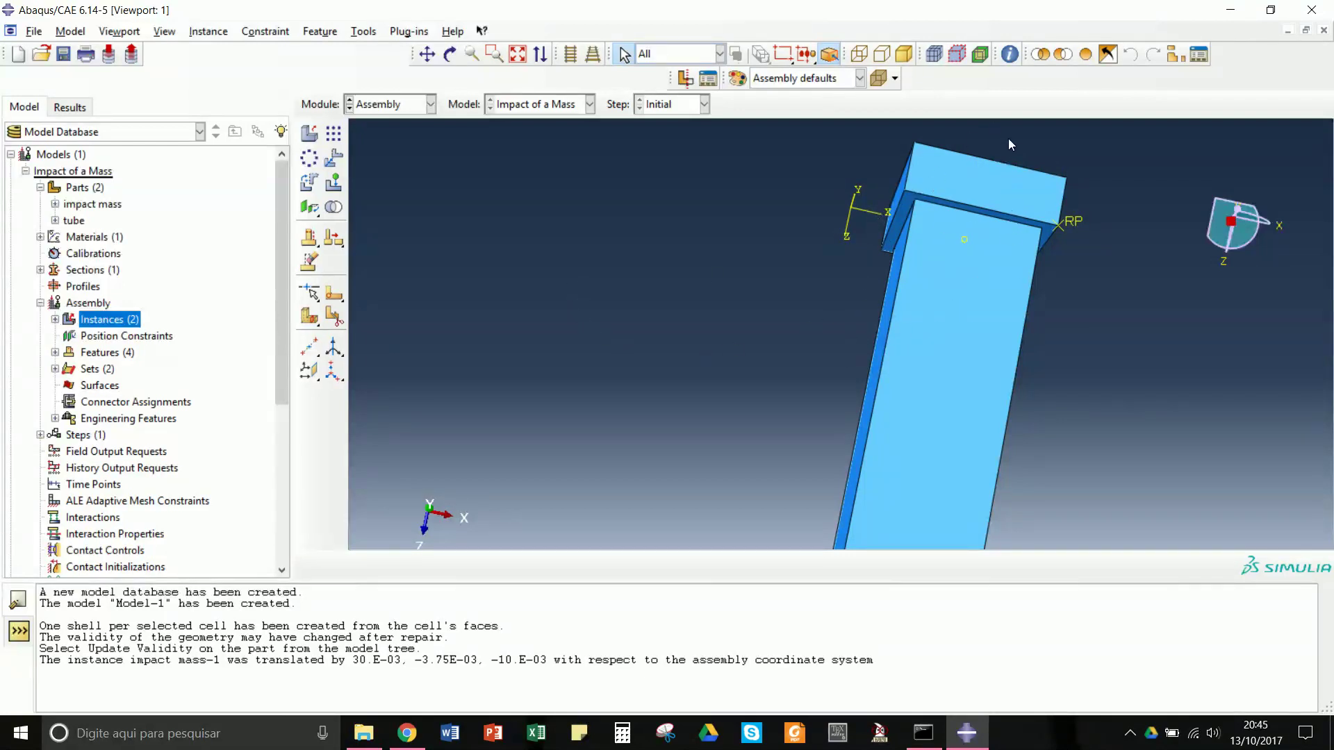
Pan and rotate the view to inspect the mass's top
{"action": "scroll", "coordinate": [1018, 150], "scroll_direction": "up", "scroll_amount": 3}
{"action": "scroll", "coordinate": [1018, 148], "scroll_direction": "down", "scroll_amount": 4}
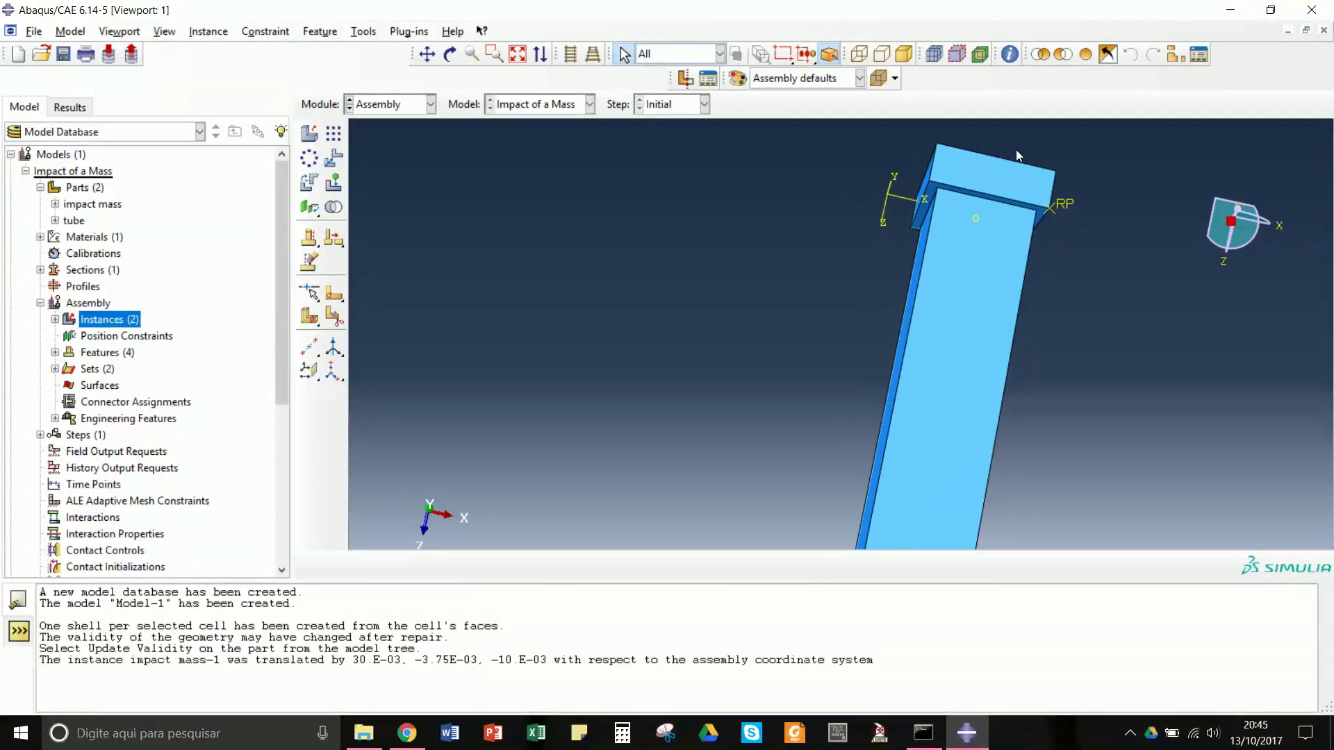
{"action": "left_click", "coordinate": [430, 64]}
{"action": "left_click_drag", "start_coordinate": [960, 268], "coordinate": [766, 419]}
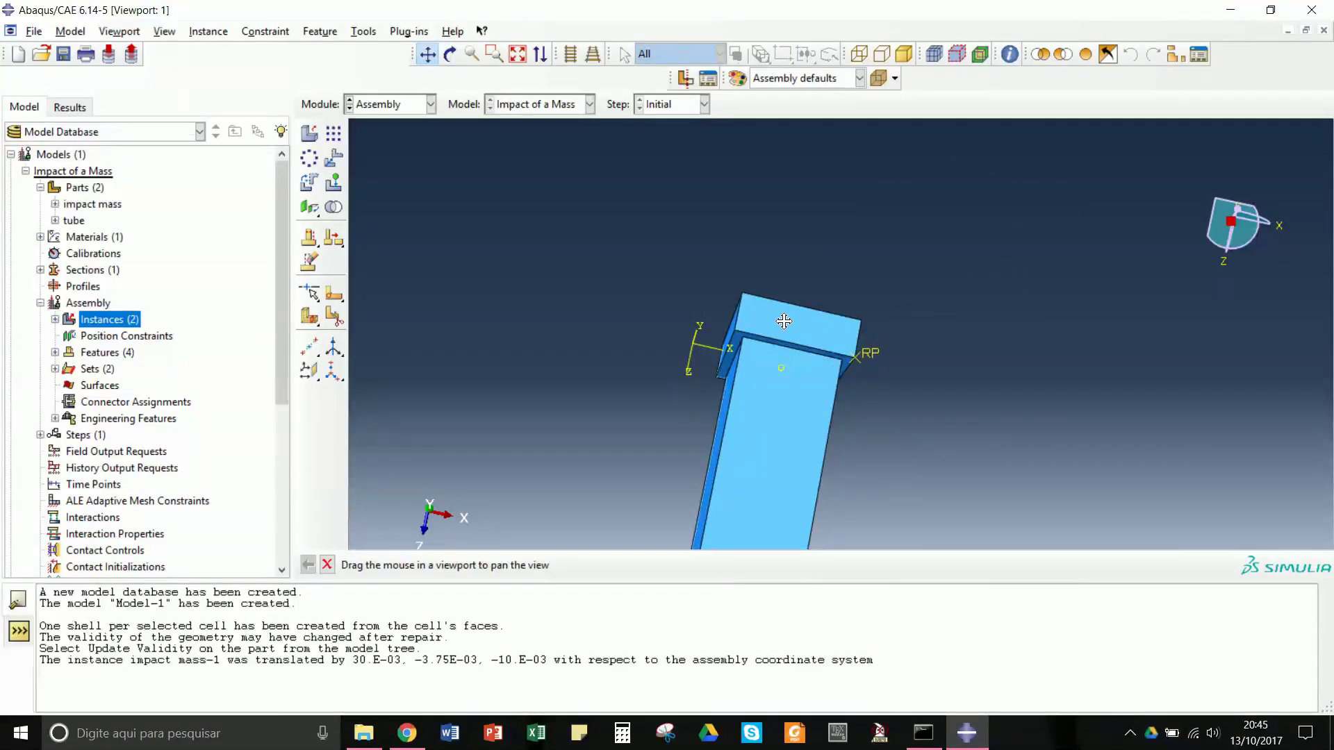
{"action": "left_click", "coordinate": [450, 55]}
{"action": "left_click_drag", "start_coordinate": [778, 396], "coordinate": [735, 445]}
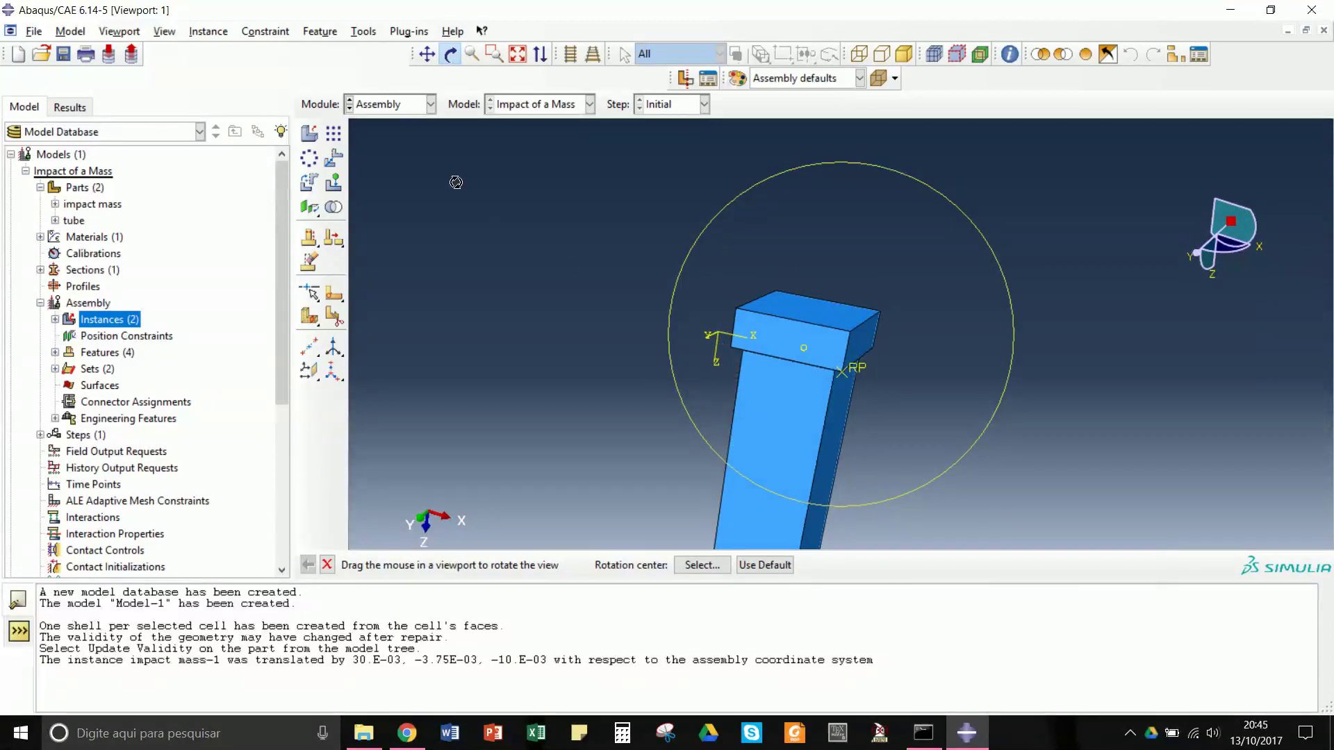
{"action": "key", "text": "Escape"}
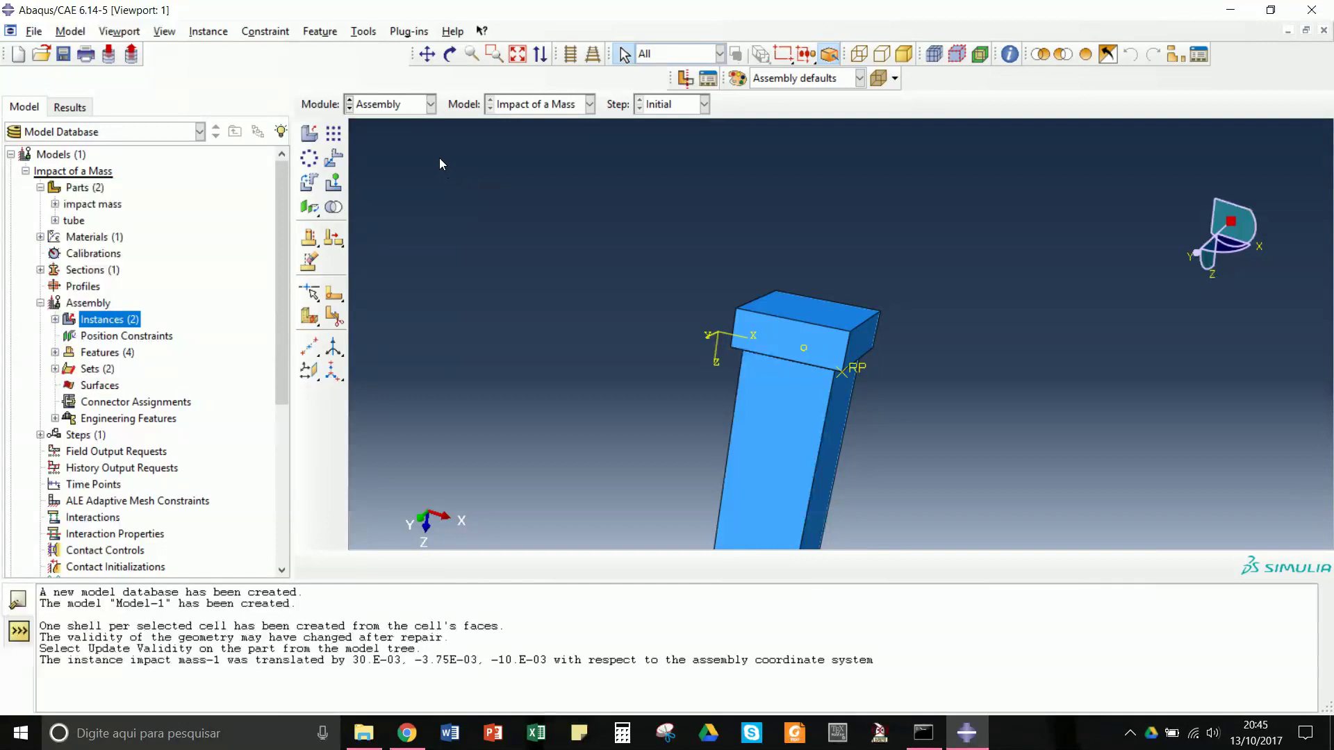
{"action": "left_click", "coordinate": [362, 32]}
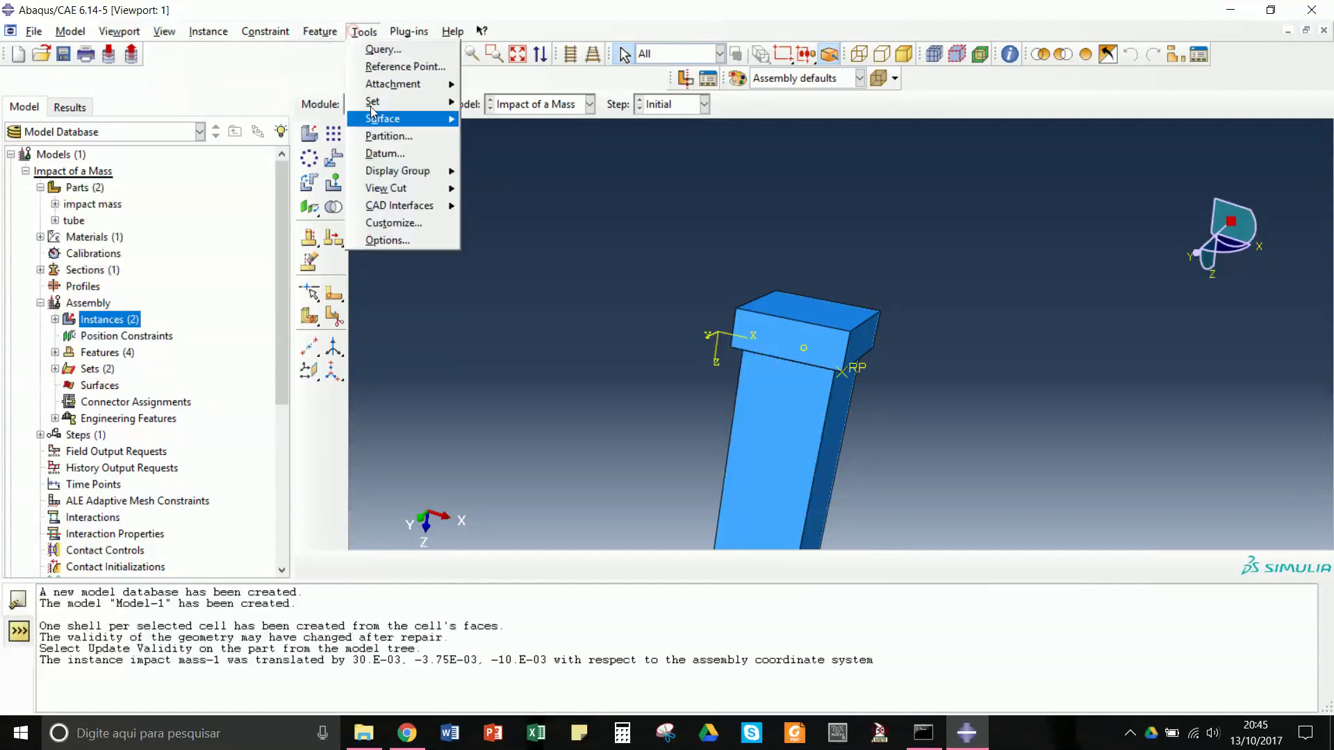
Add a midway datum point at the centre of the impact mass's top face
{"action": "left_click", "coordinate": [385, 153]}
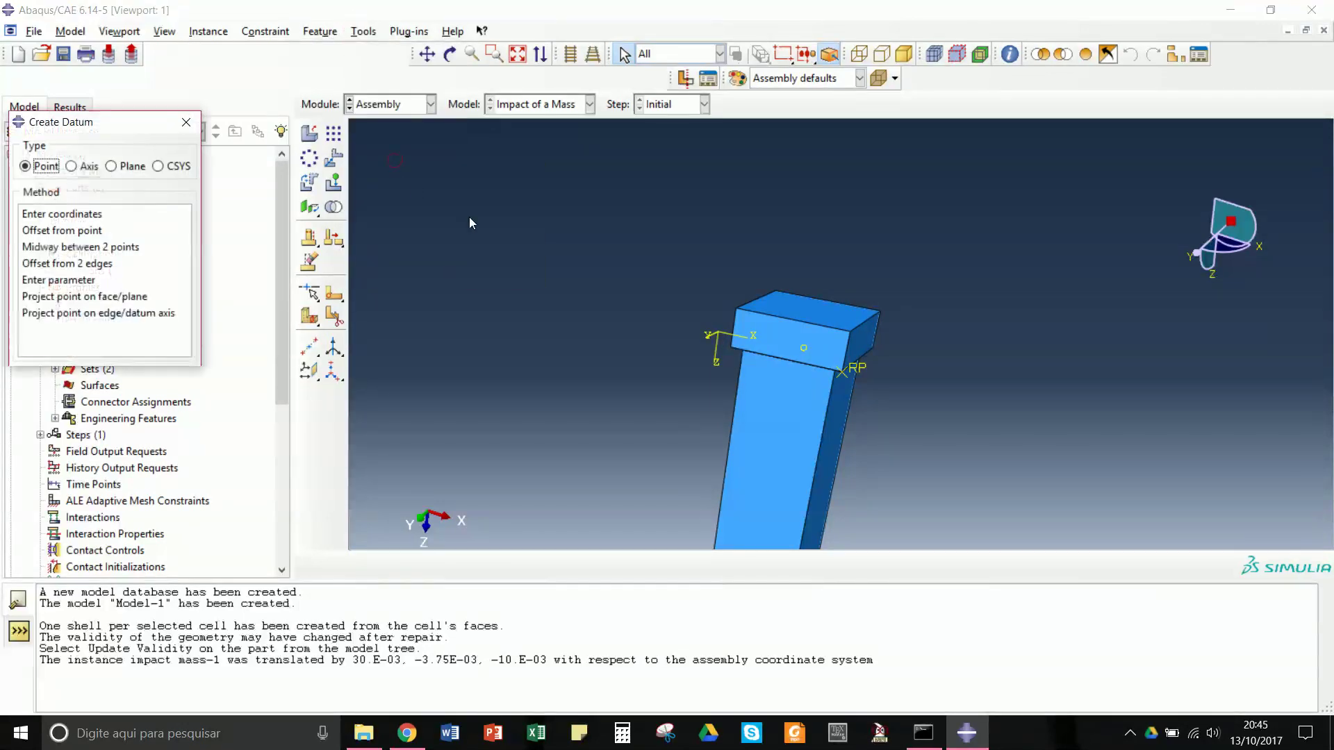
{"action": "scroll", "coordinate": [773, 308], "scroll_direction": "up", "scroll_amount": 3}
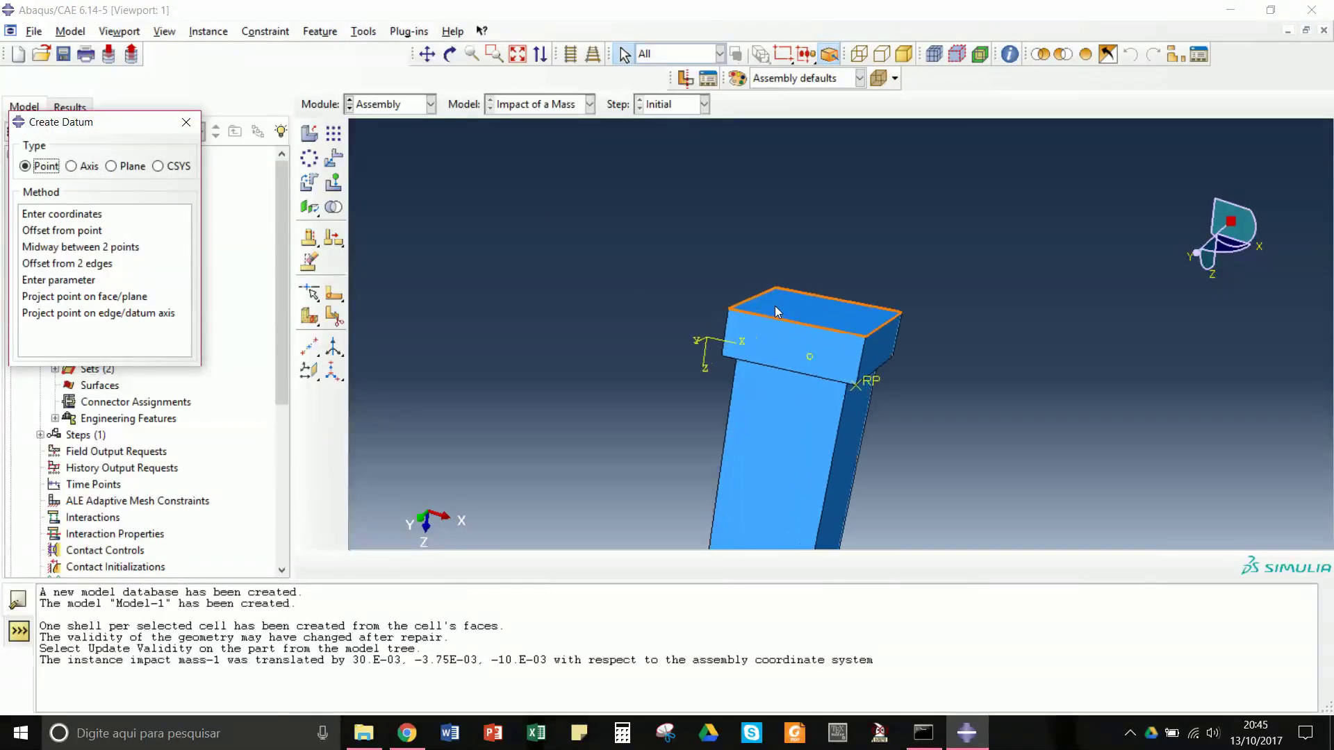
{"action": "scroll", "coordinate": [781, 307], "scroll_direction": "up", "scroll_amount": 1}
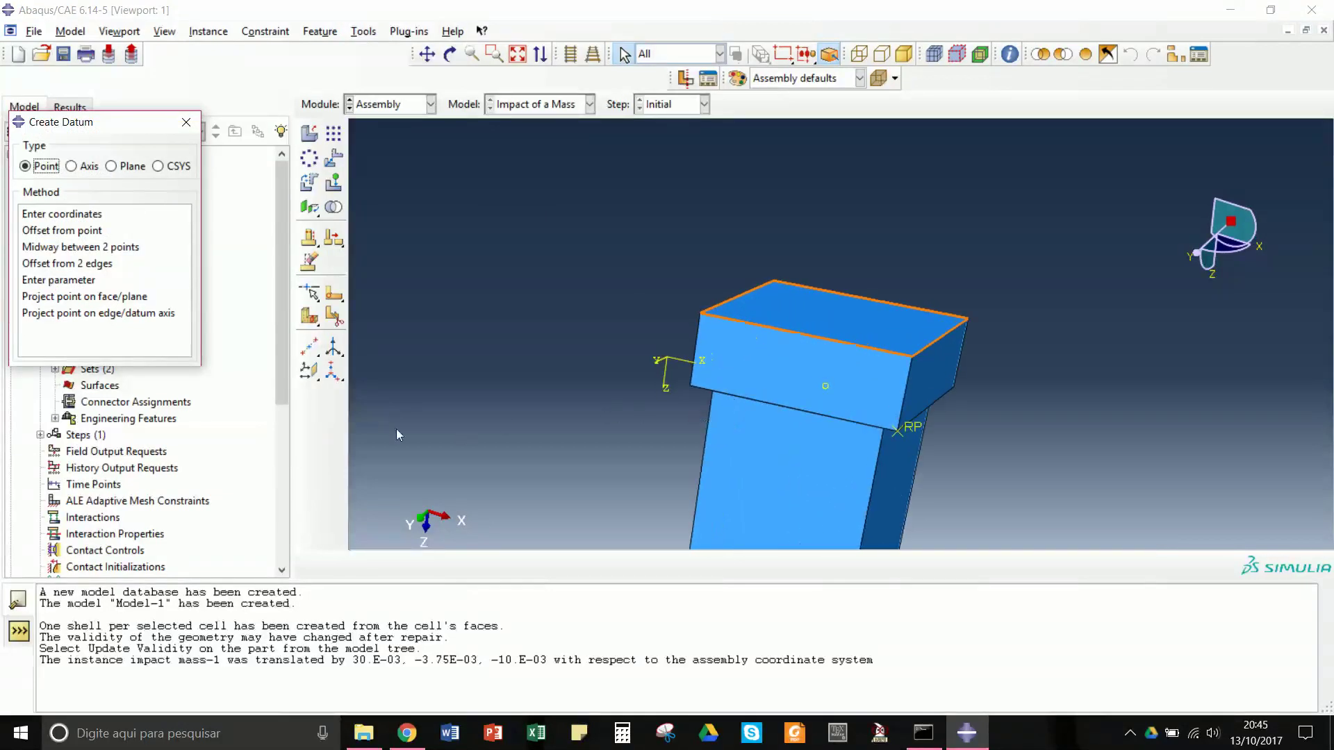
{"action": "left_click", "coordinate": [48, 247]}
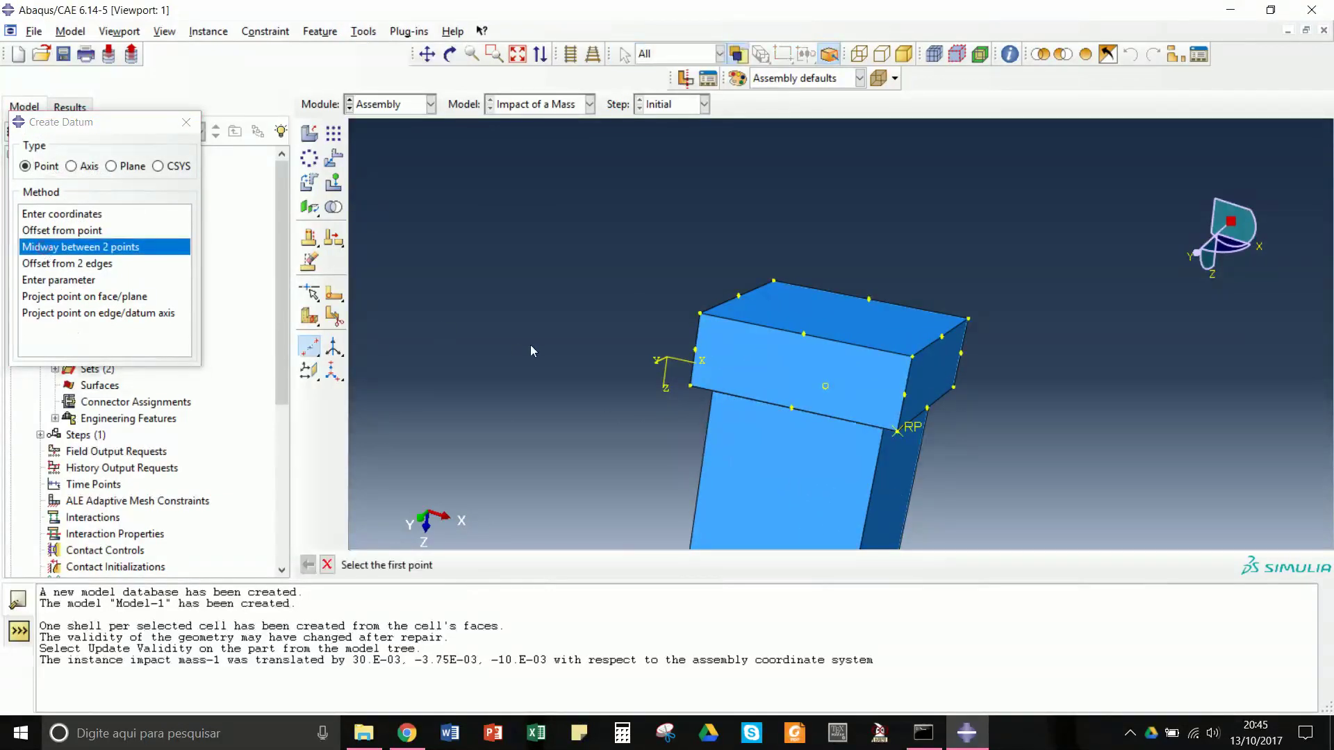
{"action": "left_click", "coordinate": [691, 387]}
{"action": "left_click", "coordinate": [969, 320]}
{"action": "left_click", "coordinate": [186, 125]}
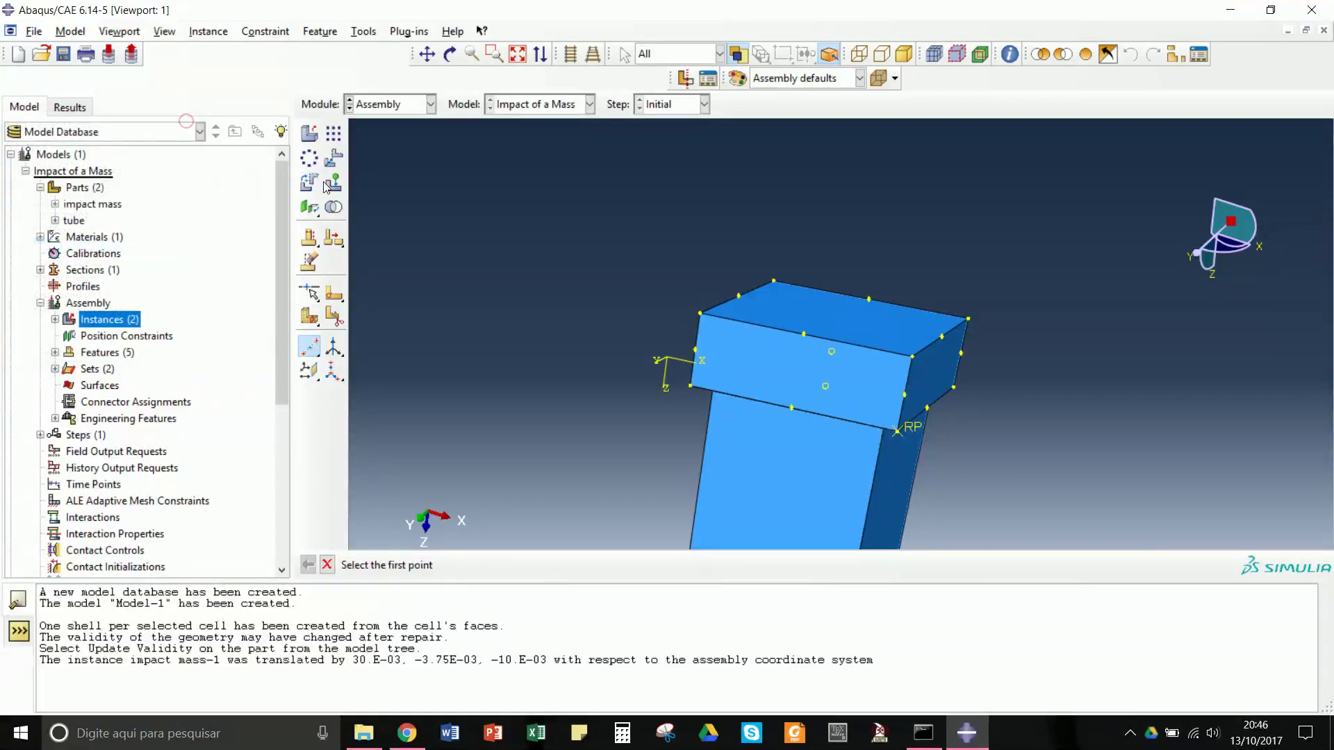
{"action": "left_click", "coordinate": [336, 159]}
{"action": "left_click", "coordinate": [795, 360]}
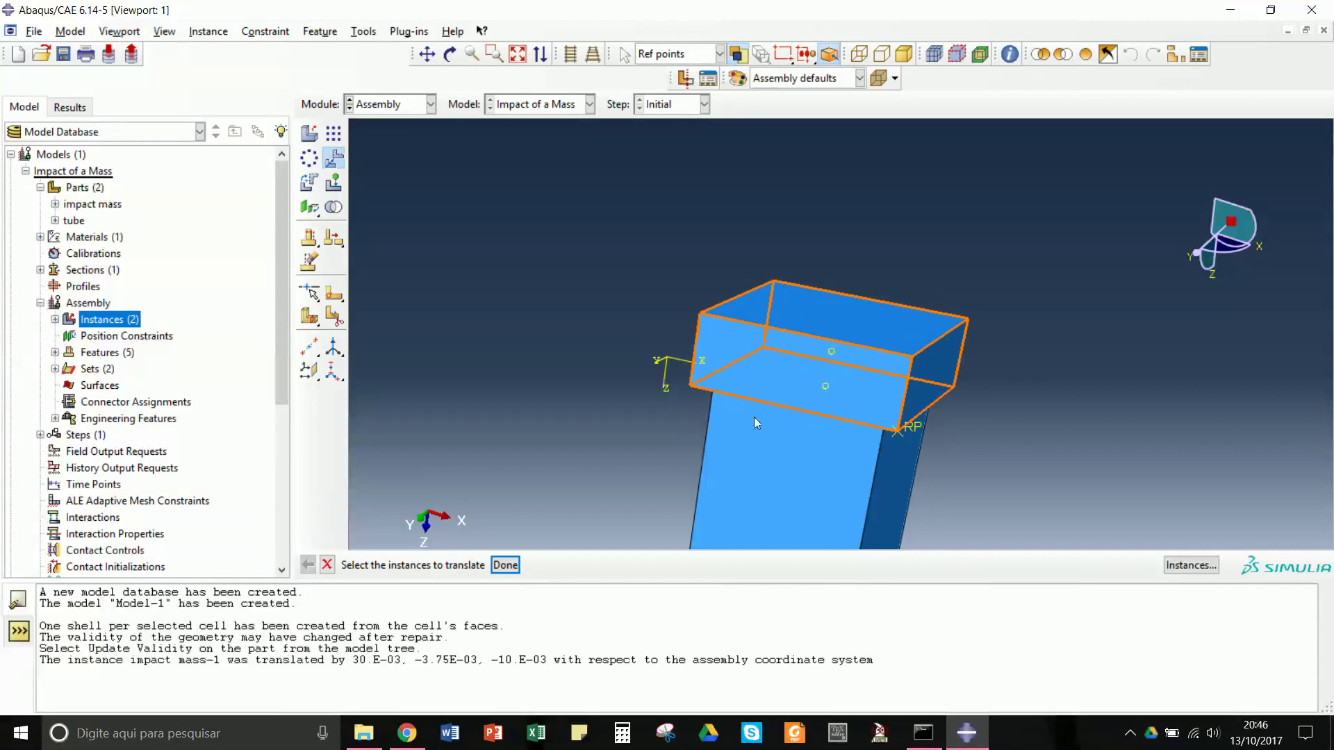
Lift the impact mass upward onto the tube top and fit the model in view
{"action": "left_click", "coordinate": [505, 565]}
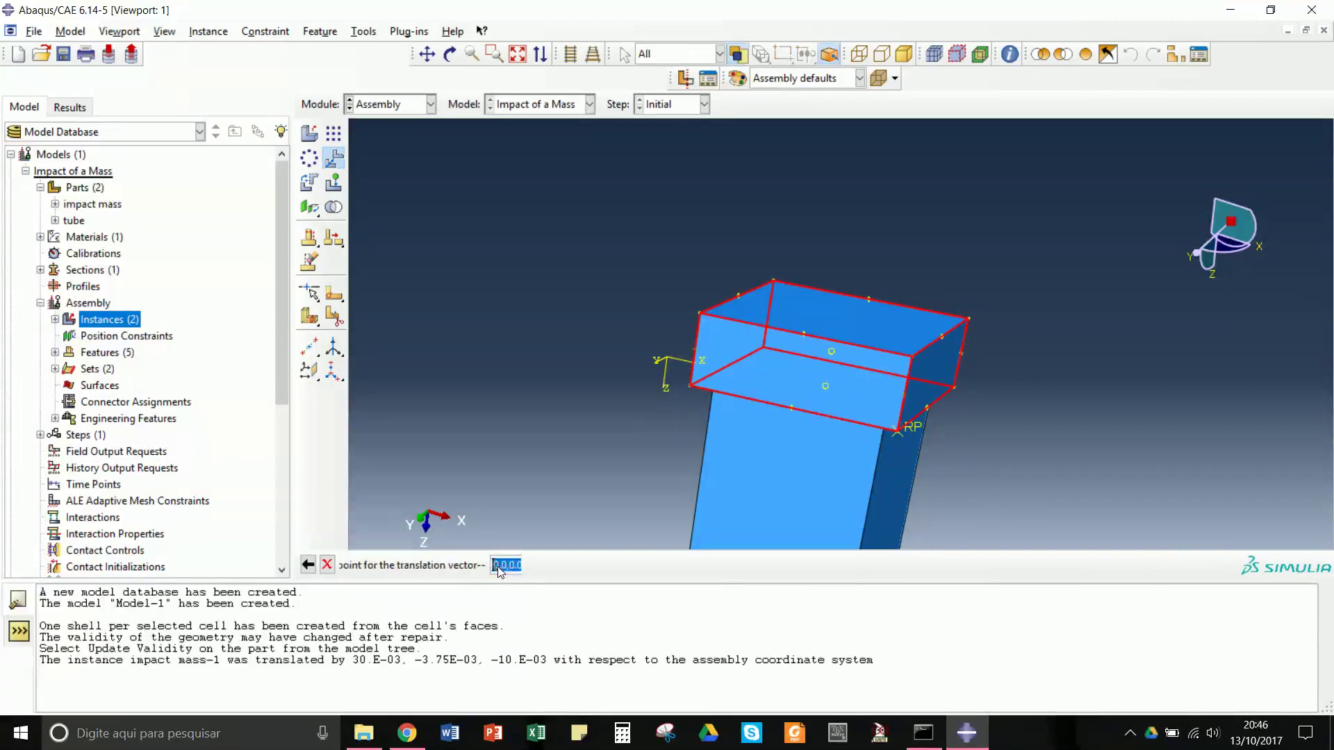
{"action": "left_click", "coordinate": [826, 386]}
{"action": "left_click", "coordinate": [831, 352]}
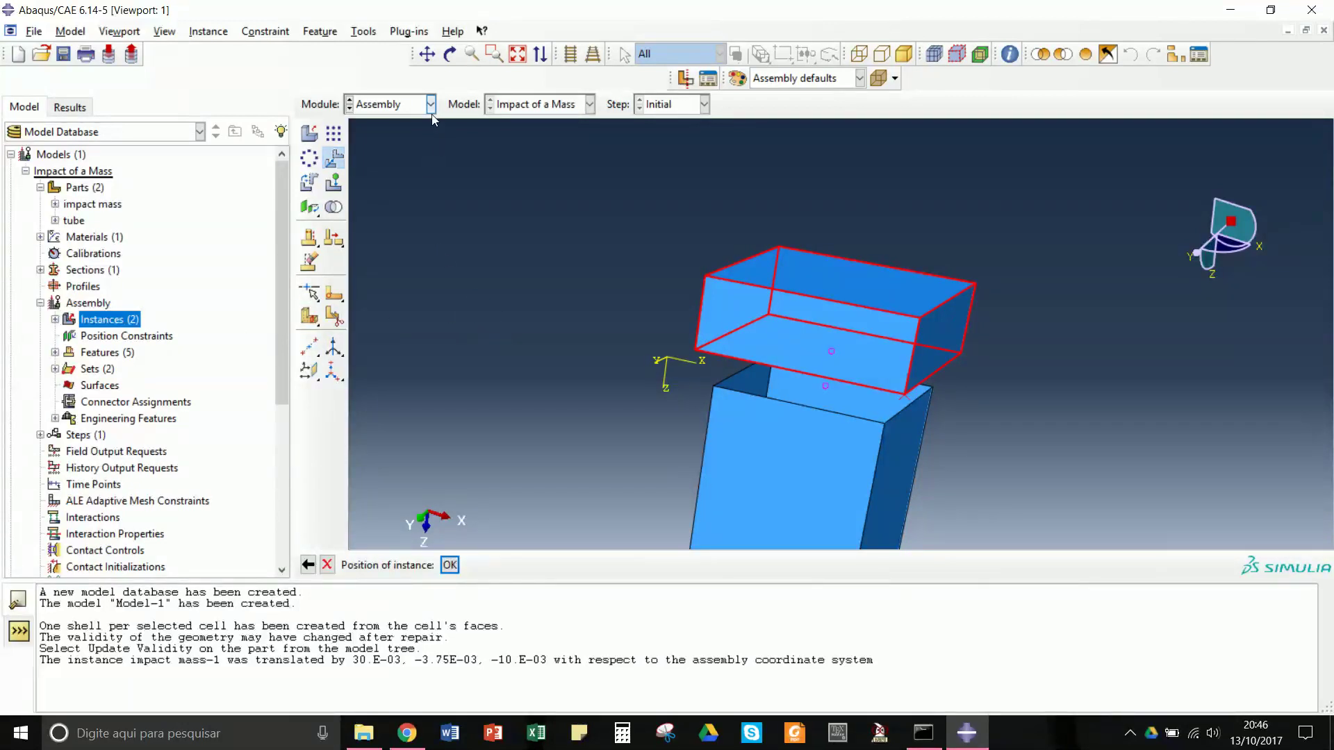
{"action": "left_click", "coordinate": [518, 54]}
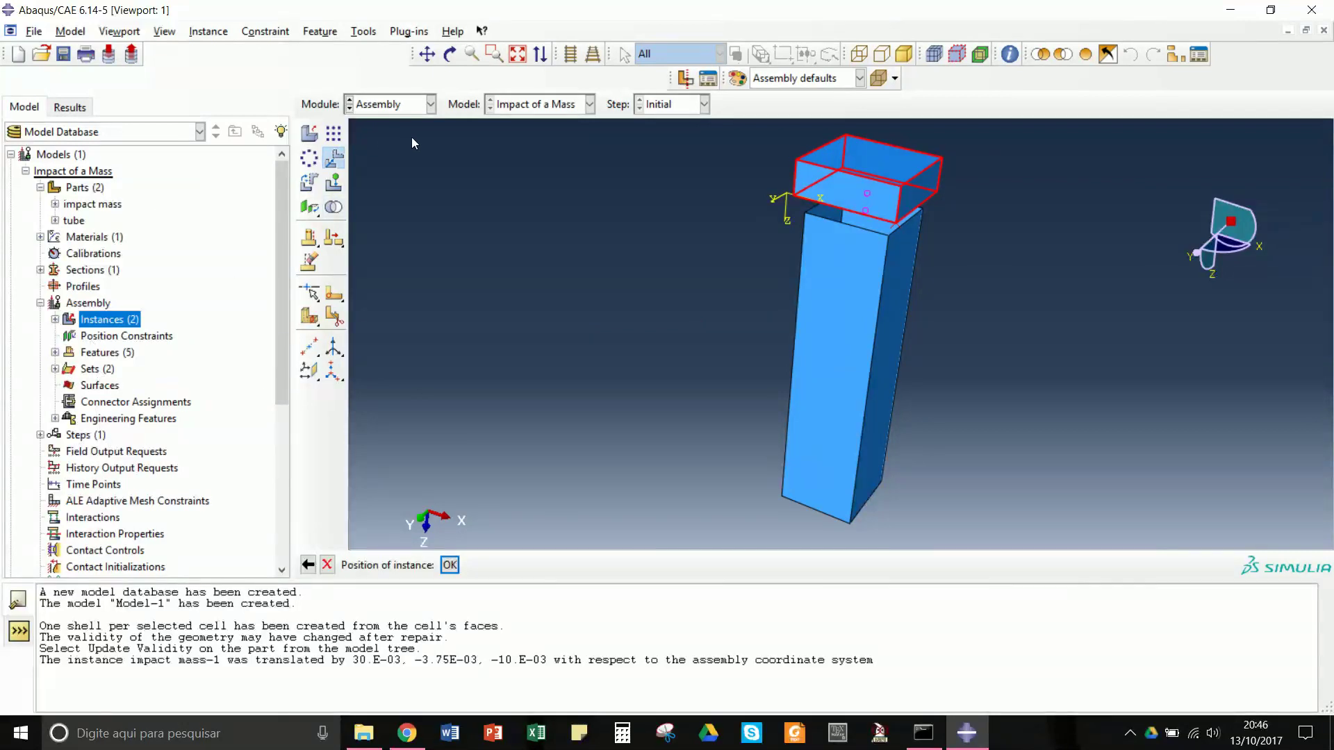
{"action": "left_click", "coordinate": [431, 104]}
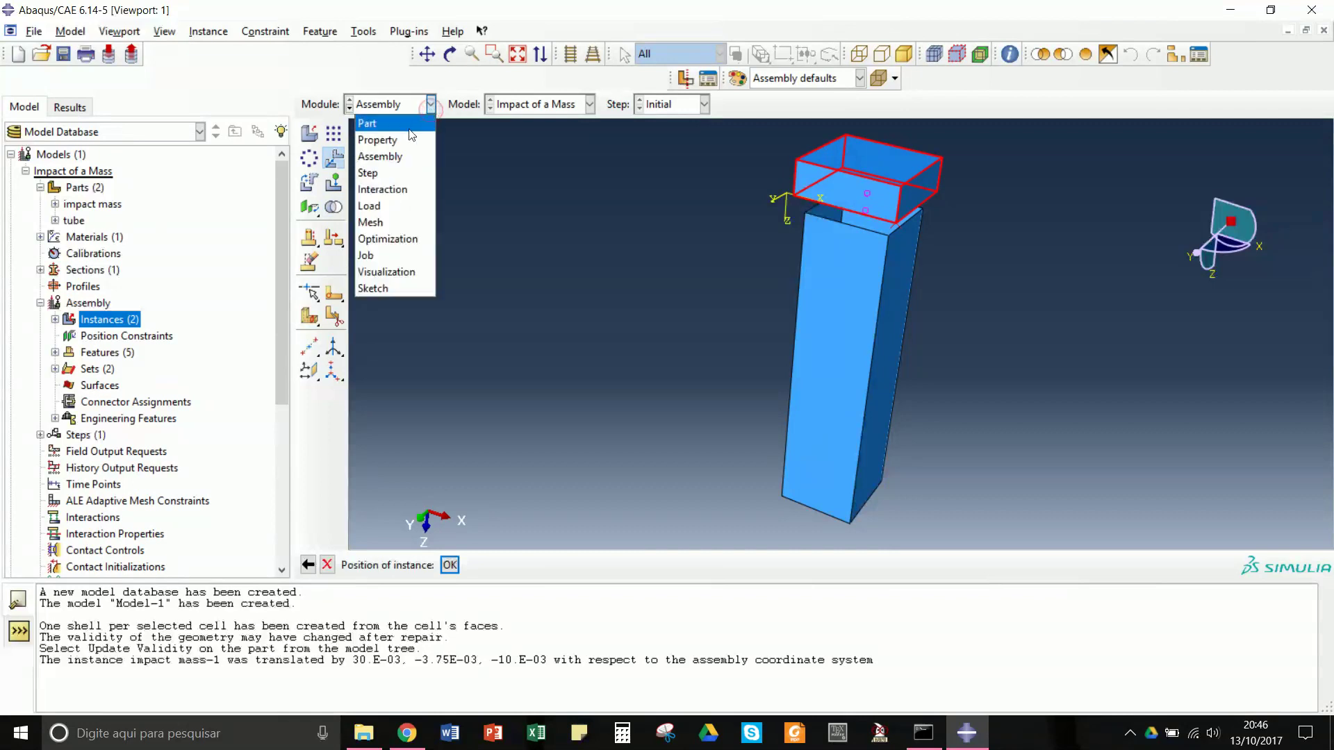
In the Step module, begin a new step using the Dynamic, Explicit procedure
{"action": "left_click", "coordinate": [407, 175]}
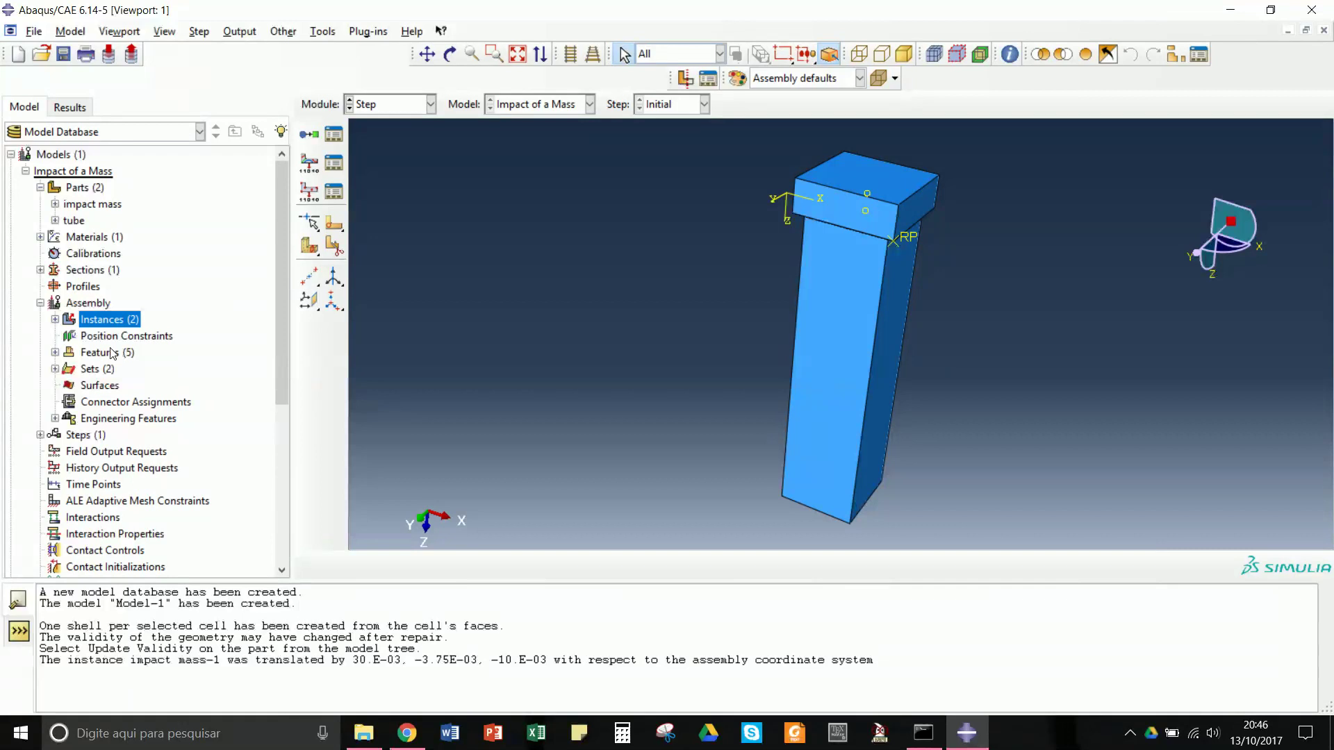
{"action": "left_click", "coordinate": [40, 303]}
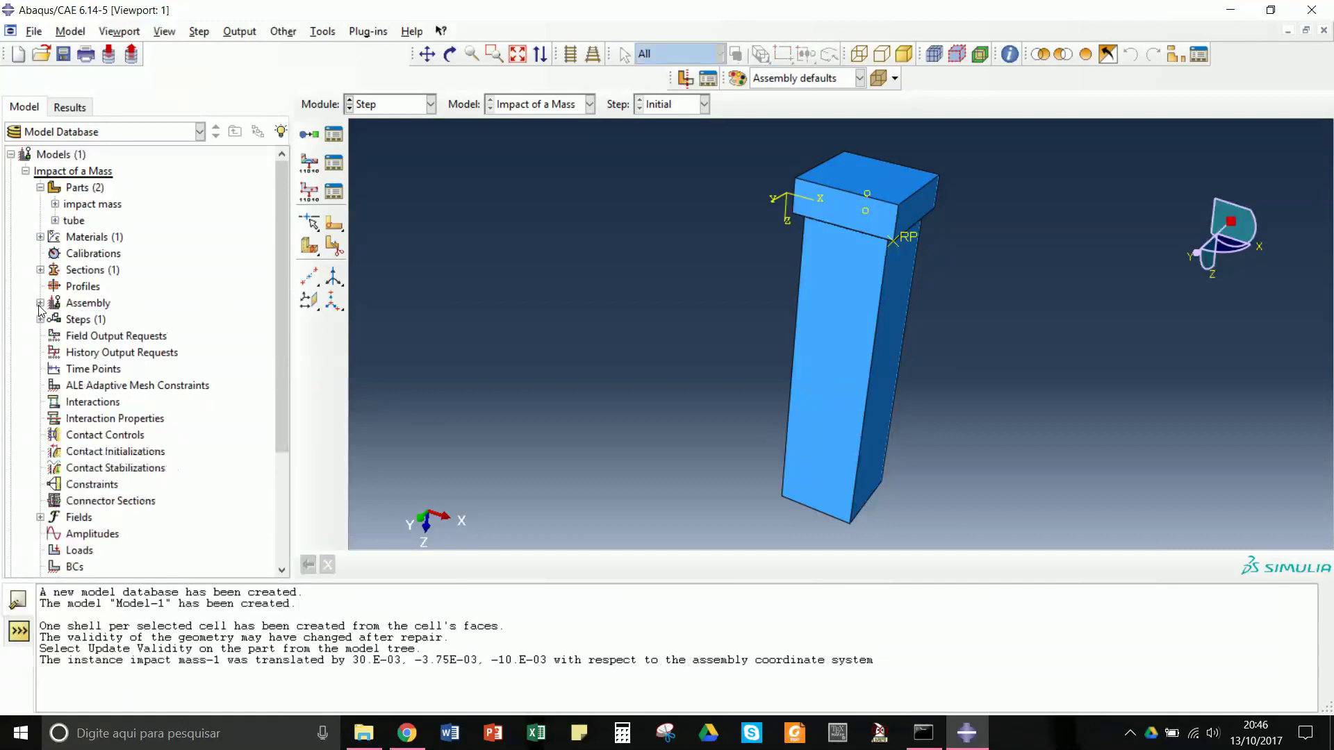
{"action": "left_click", "coordinate": [40, 319]}
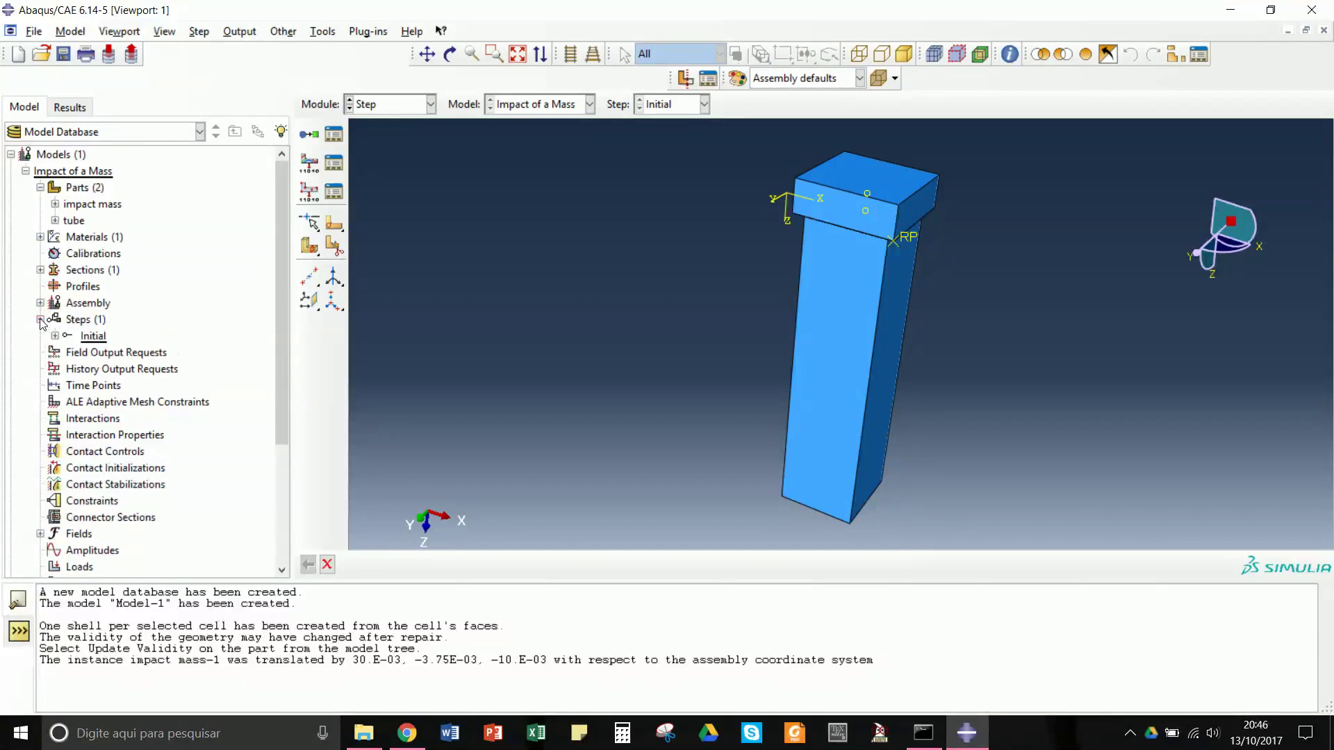
{"action": "right_click", "coordinate": [83, 318]}
{"action": "left_click", "coordinate": [94, 344]}
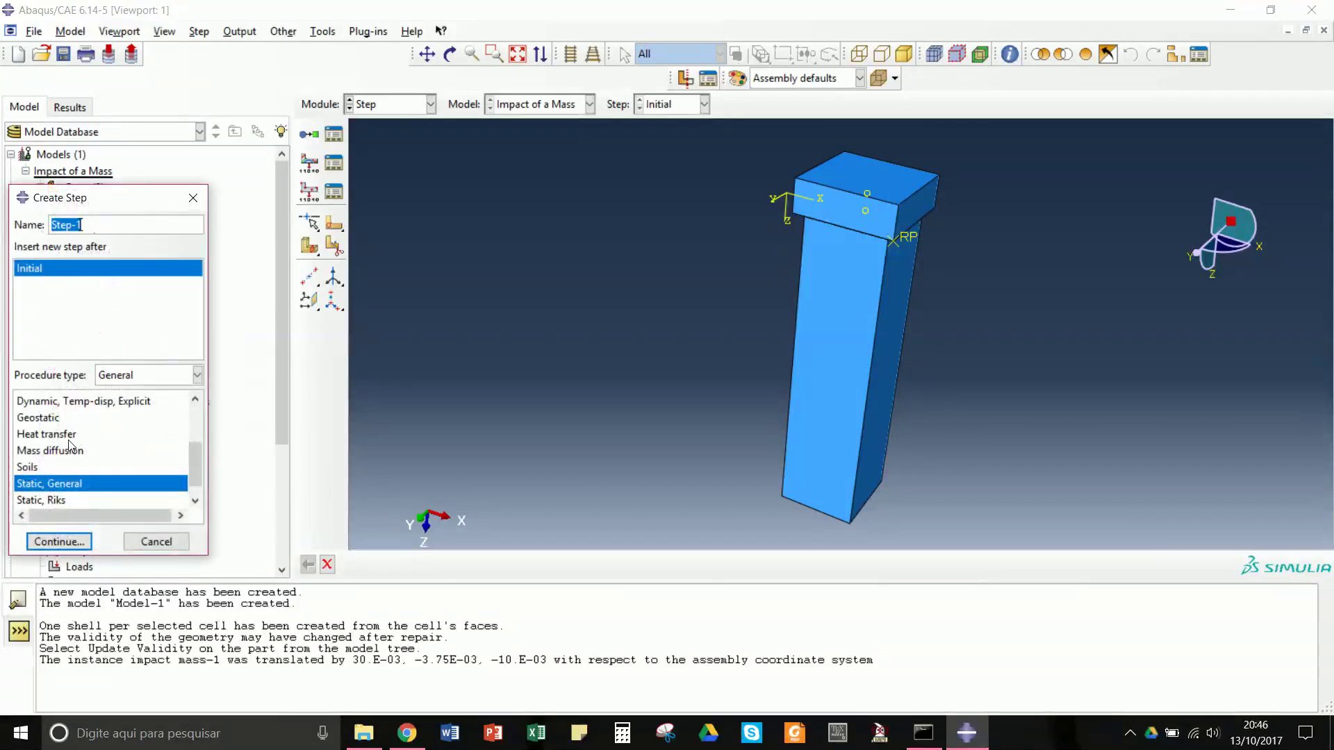
{"action": "scroll", "coordinate": [68, 445], "scroll_direction": "up", "scroll_amount": 1}
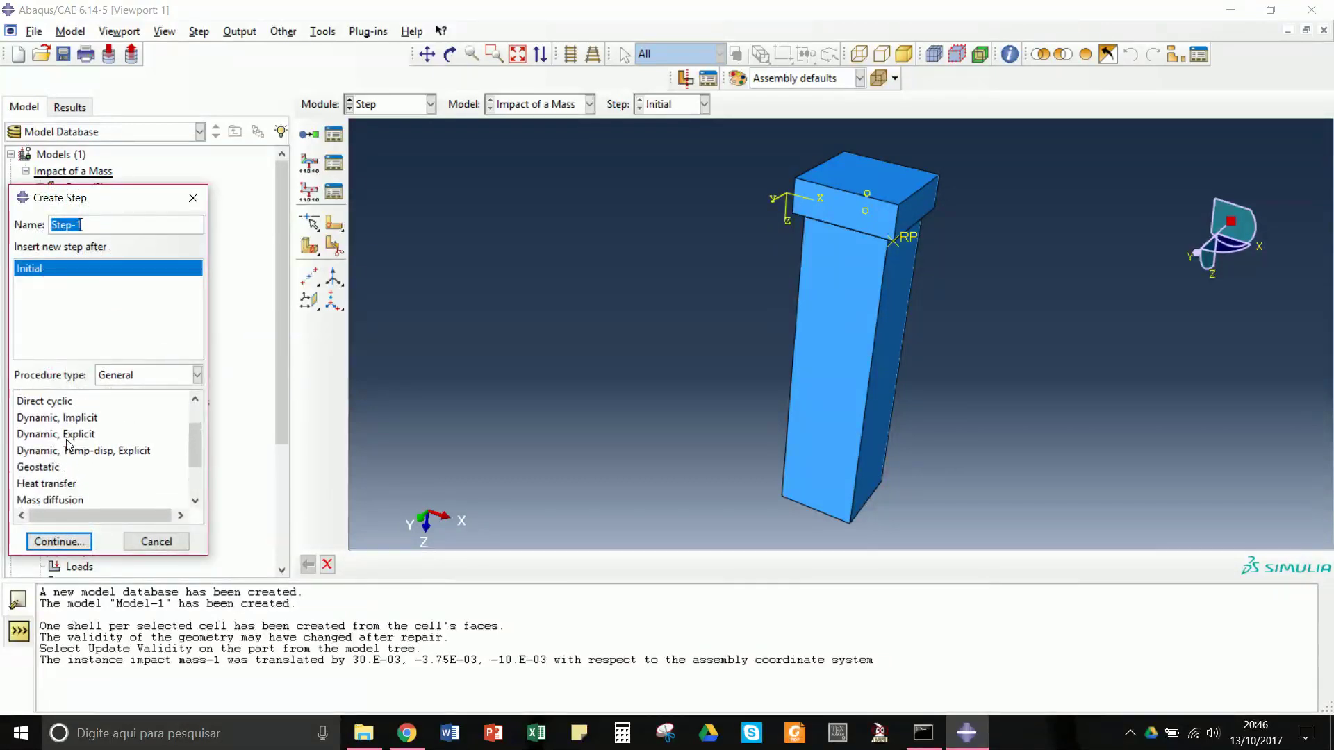
{"action": "left_click", "coordinate": [70, 435]}
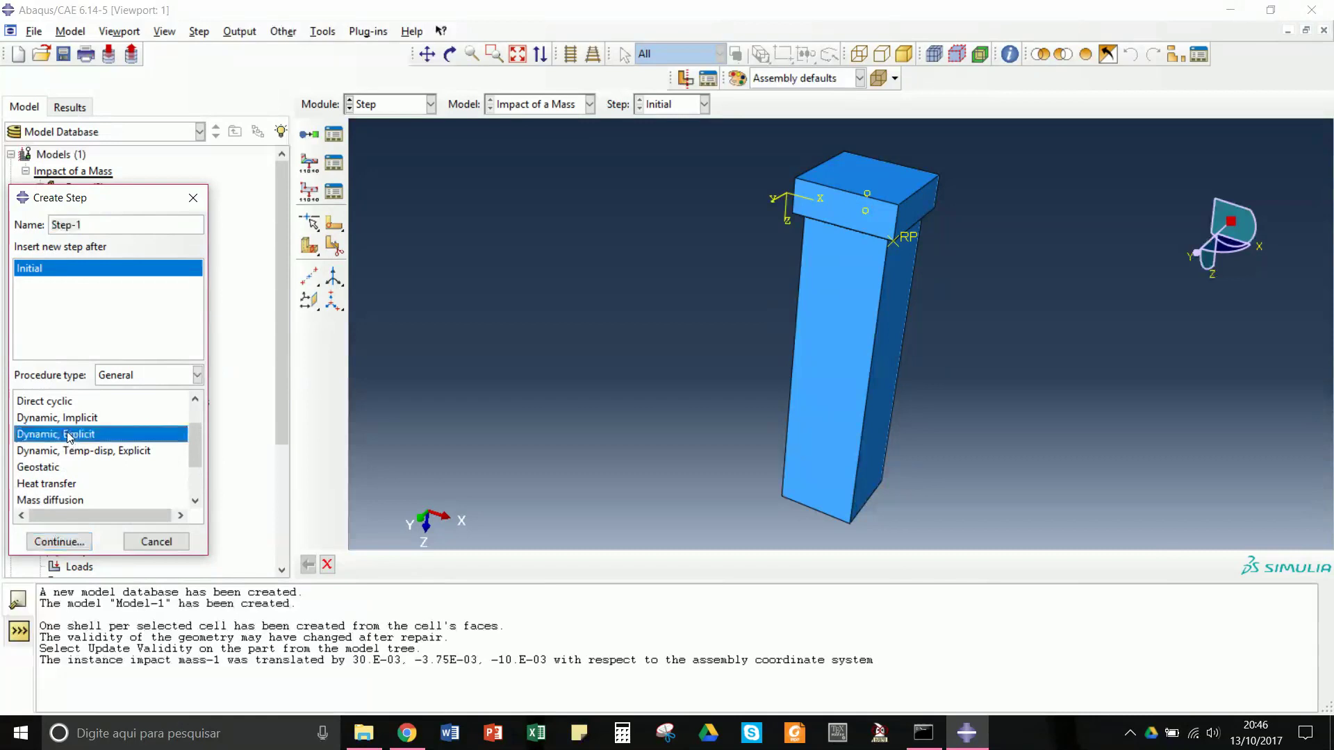
Describe Step-1 as 'impact of a mass' with a 0.1 time period
{"action": "left_click", "coordinate": [70, 542]}
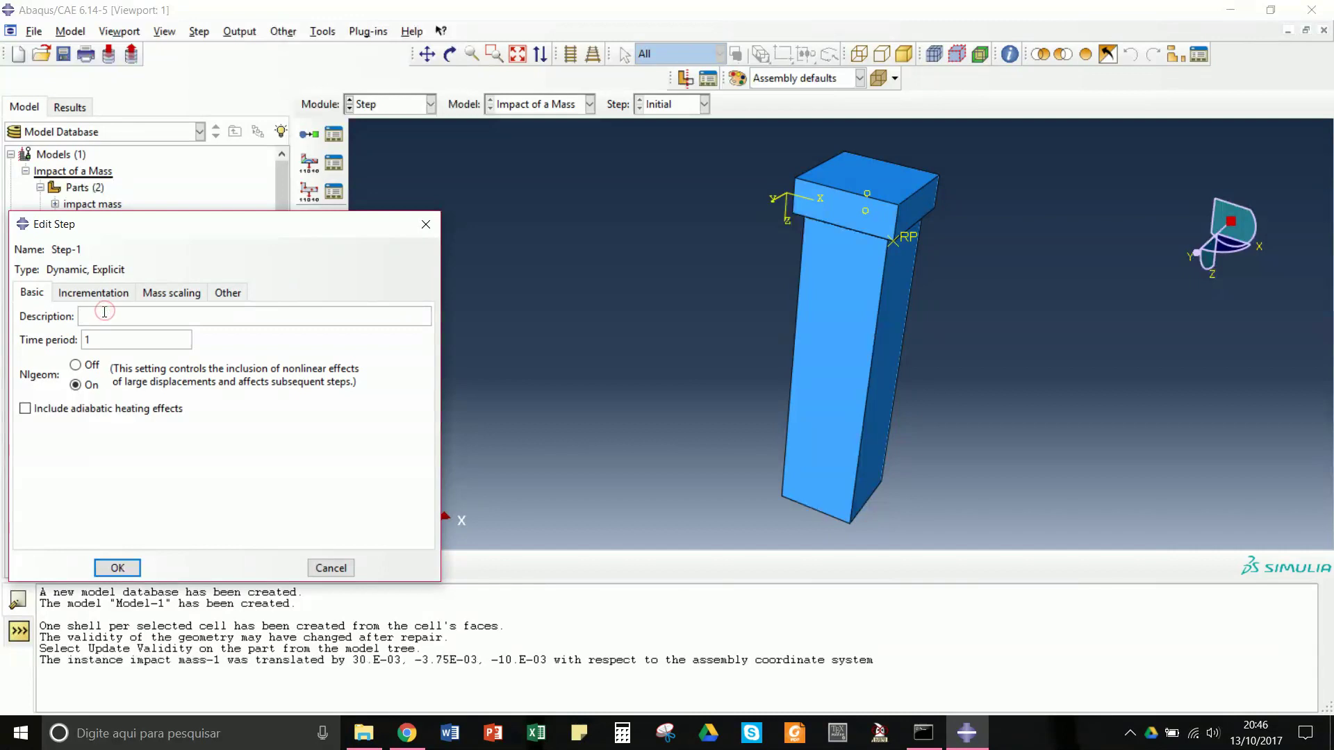
{"action": "type", "text": "impact of a mass"}
{"action": "key", "text": "Tab"}
{"action": "type", "text": "0"}
{"action": "left_click", "coordinate": [117, 568]}
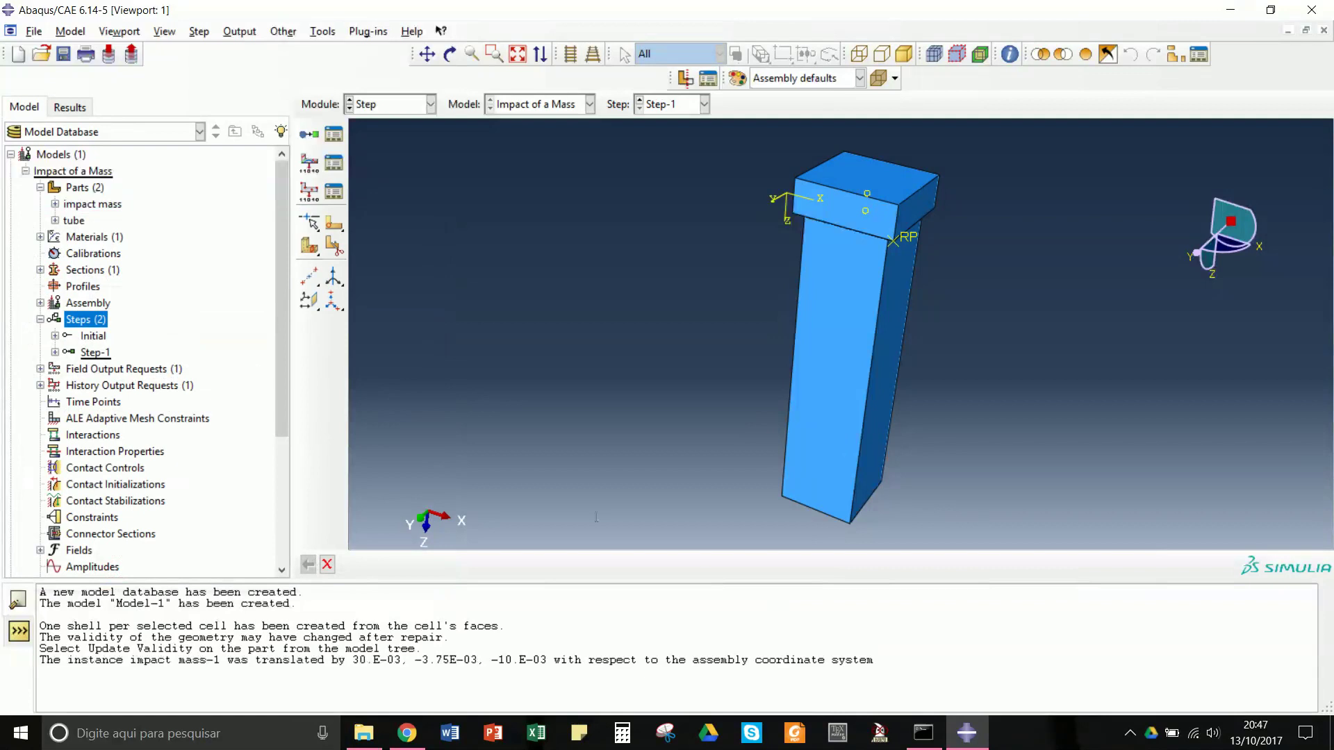
{"action": "left_click", "coordinate": [430, 104]}
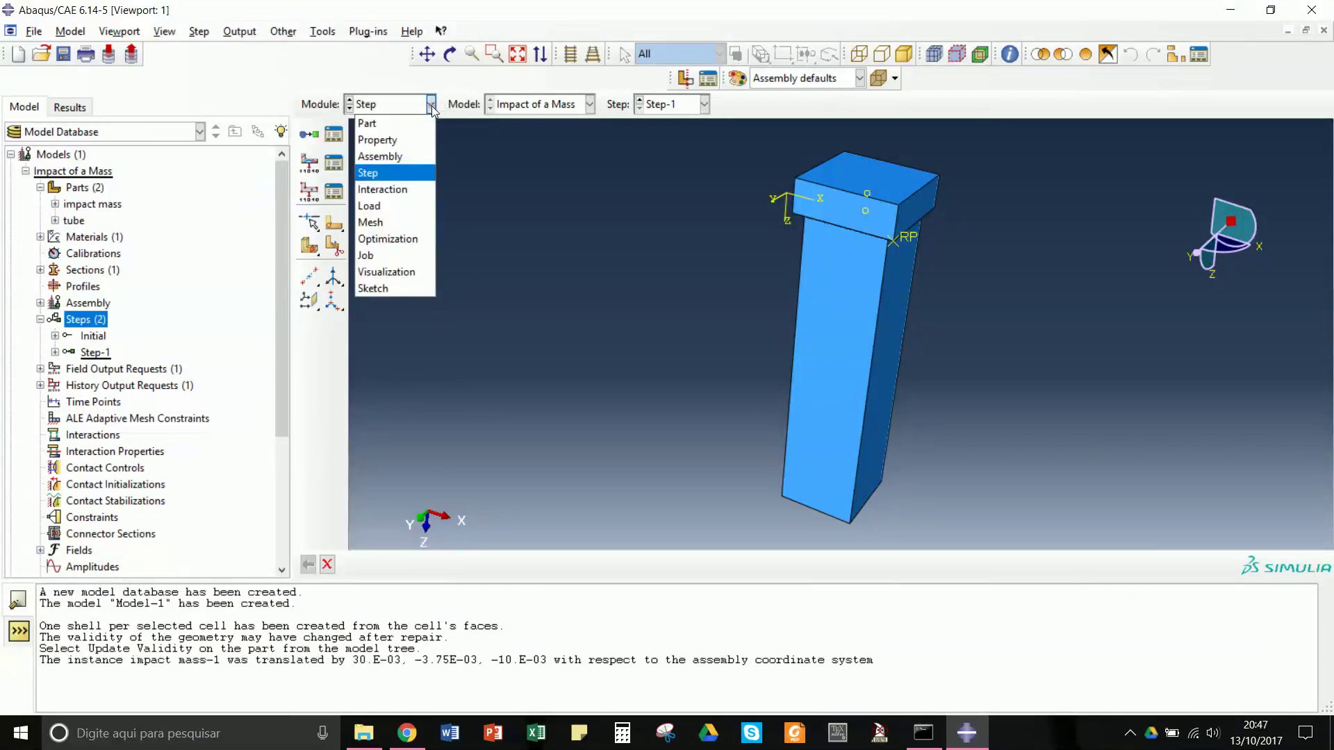
In the Interaction module, start a self-contact on a tube face, then abandon it
{"action": "left_click", "coordinate": [414, 190]}
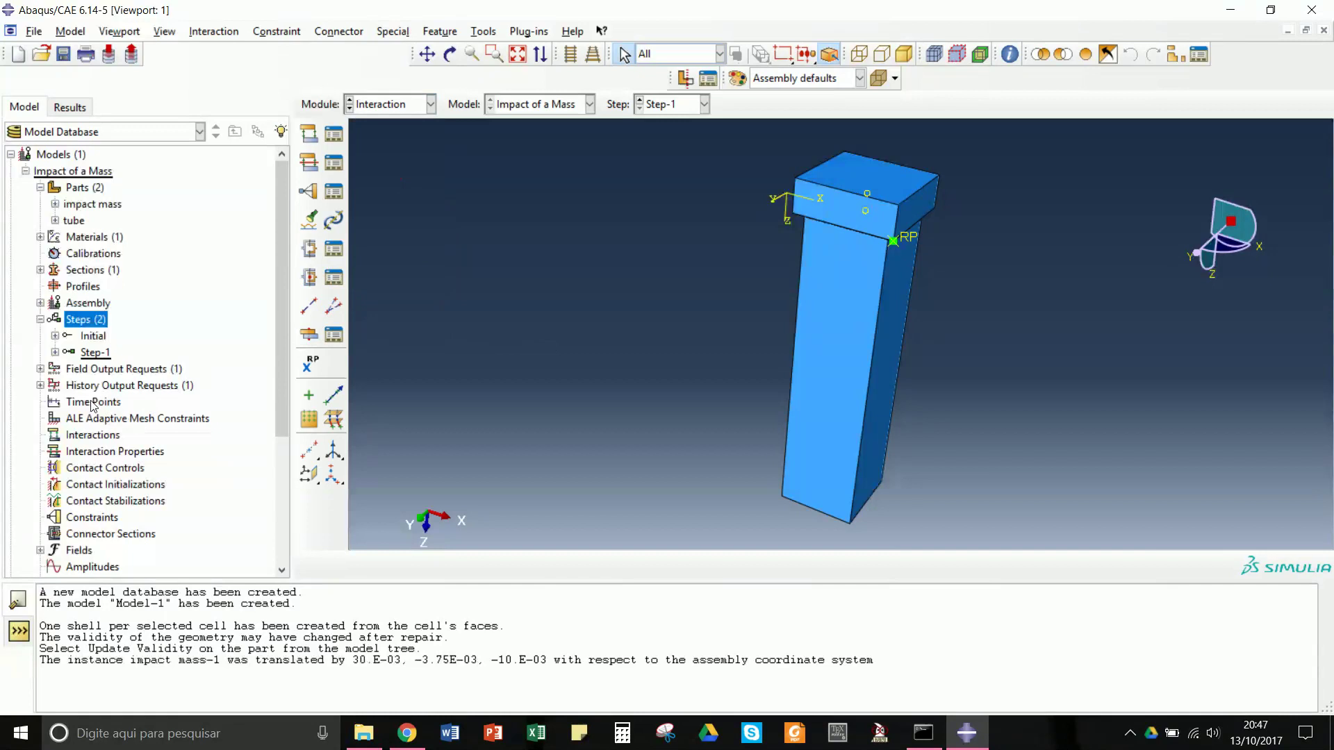
{"action": "double_click", "coordinate": [72, 439]}
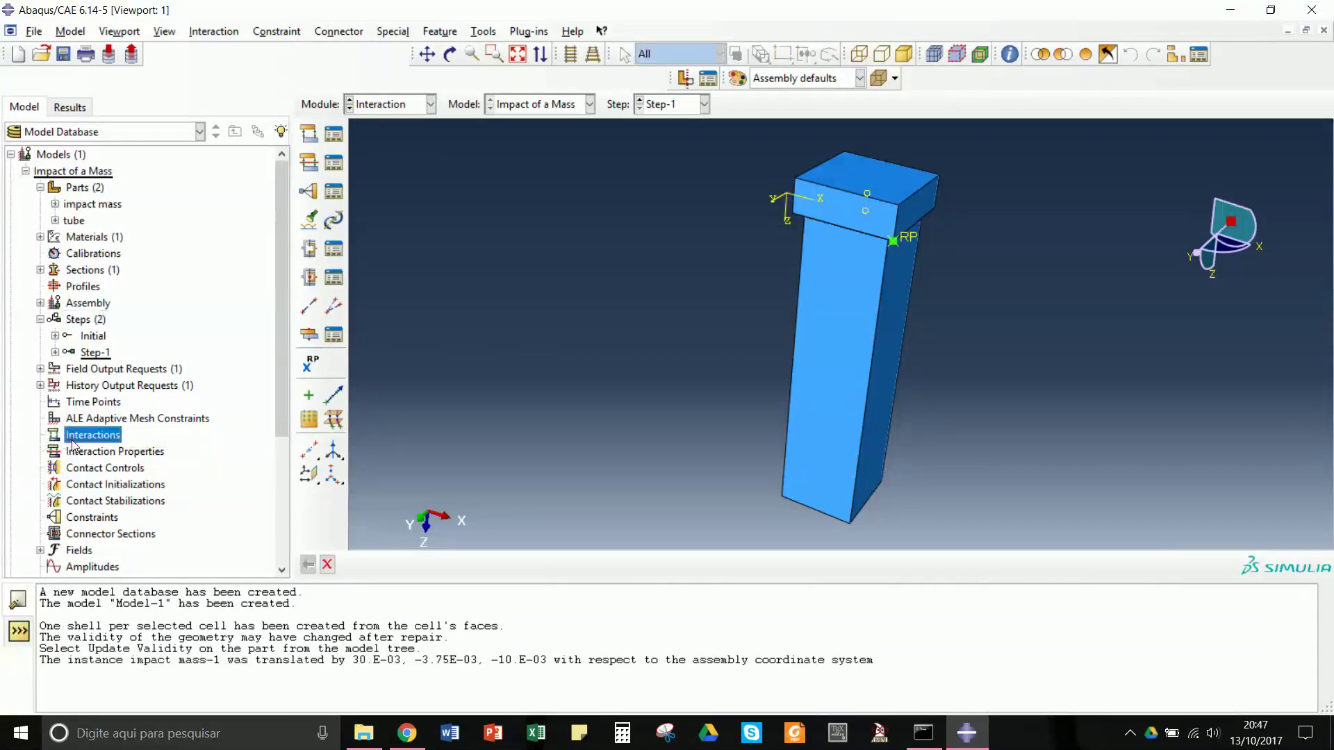
{"action": "right_click", "coordinate": [73, 443]}
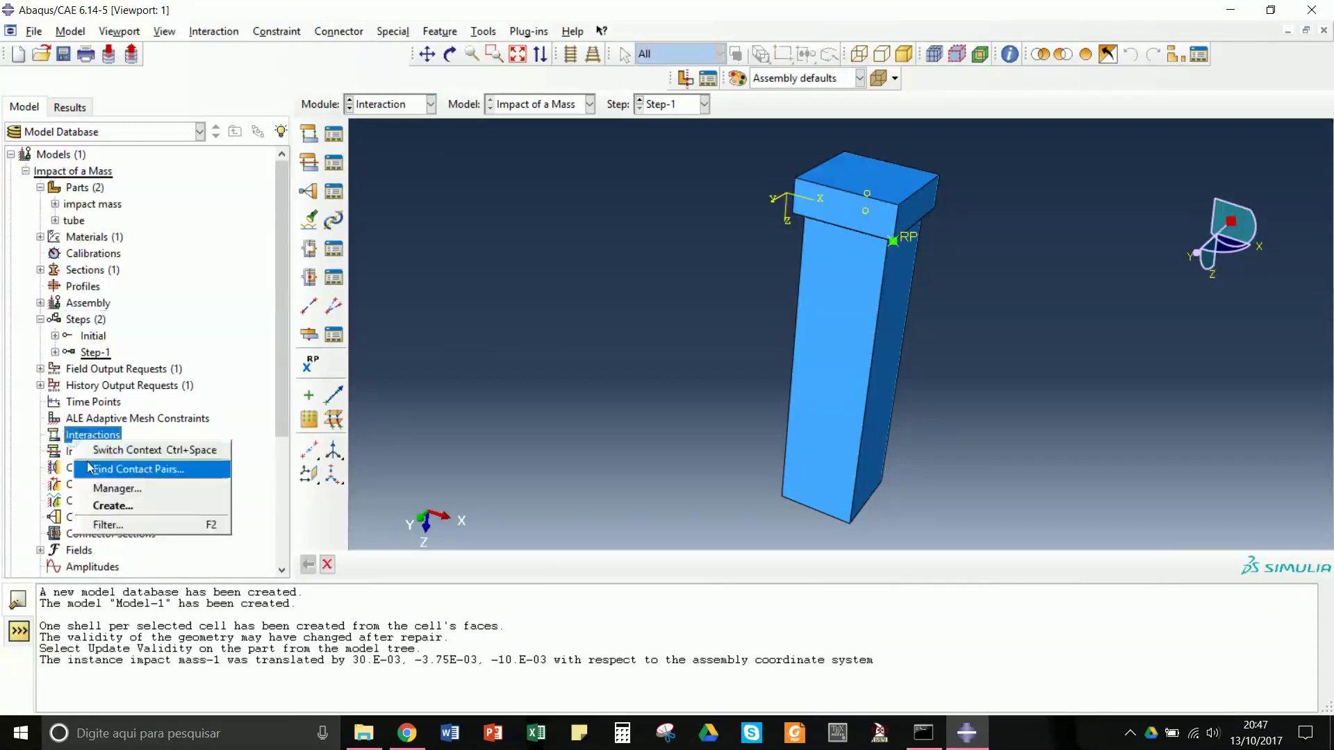
{"action": "left_click", "coordinate": [102, 507]}
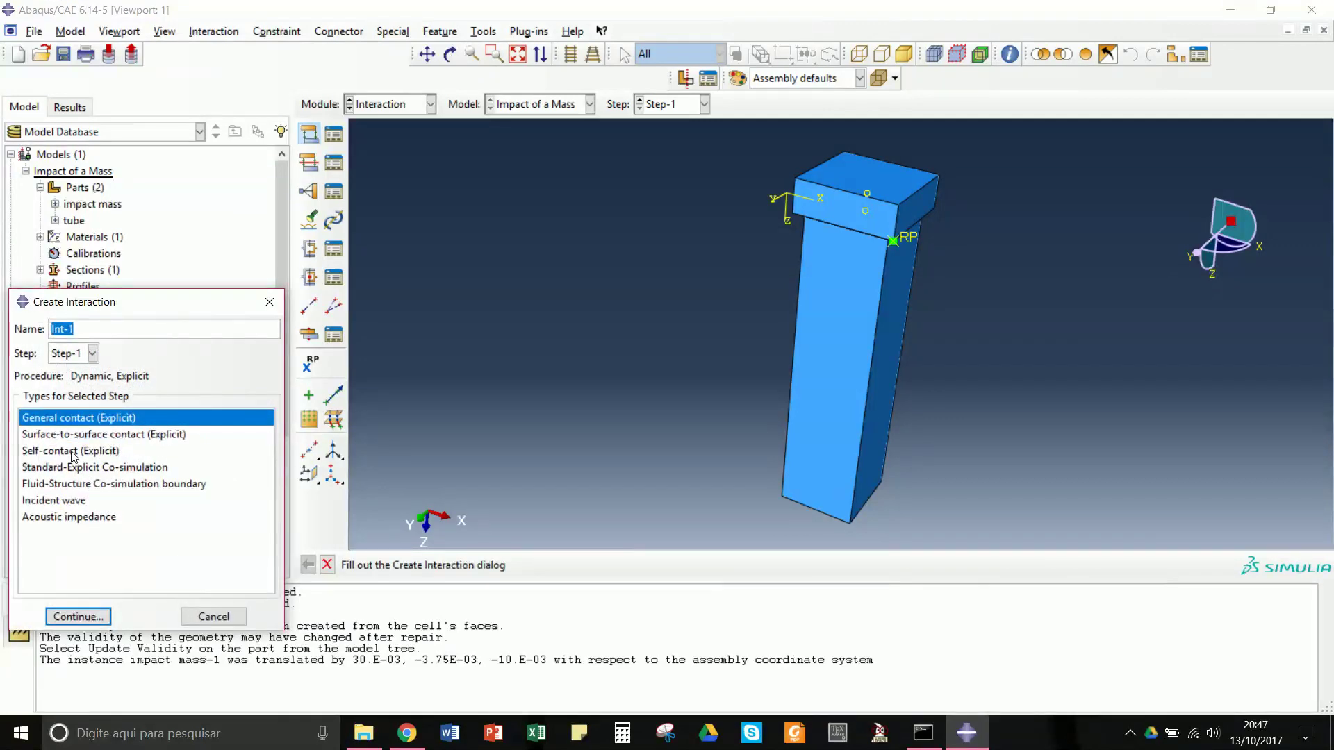
{"action": "left_click", "coordinate": [73, 451]}
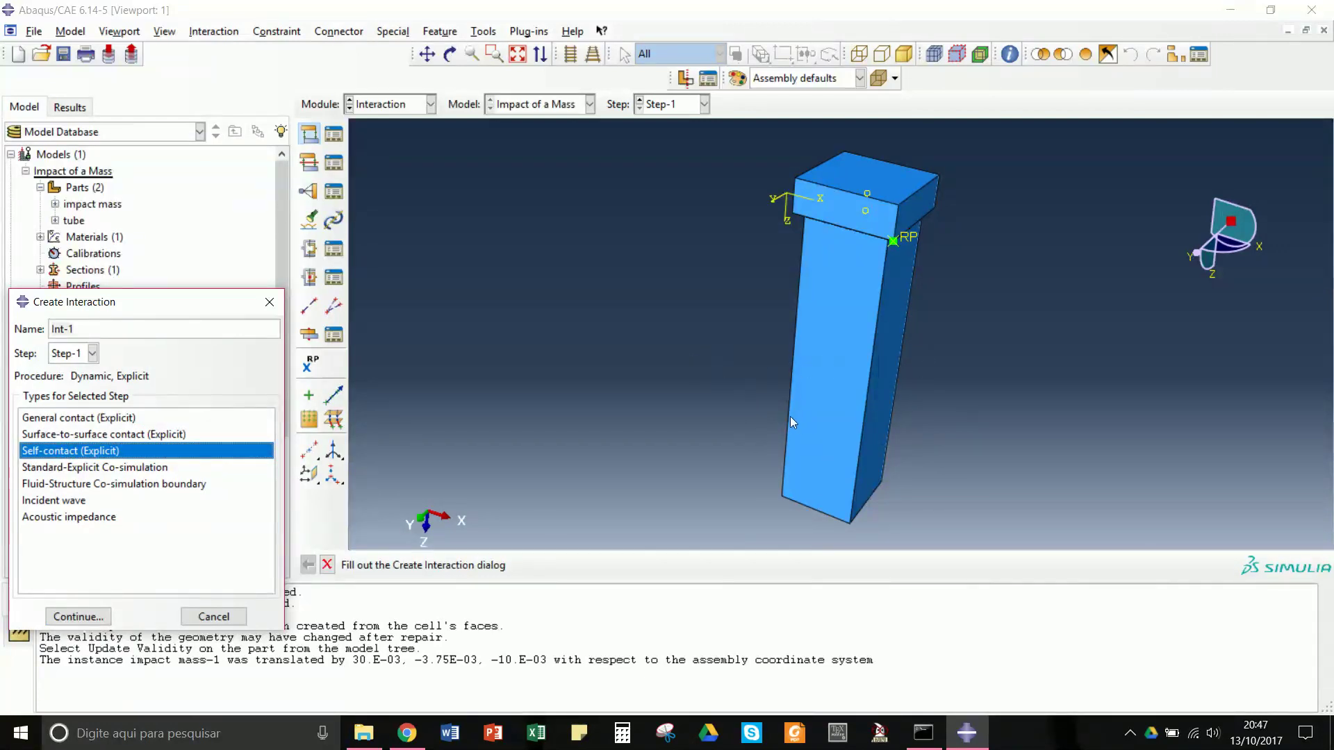
{"action": "left_click", "coordinate": [87, 616]}
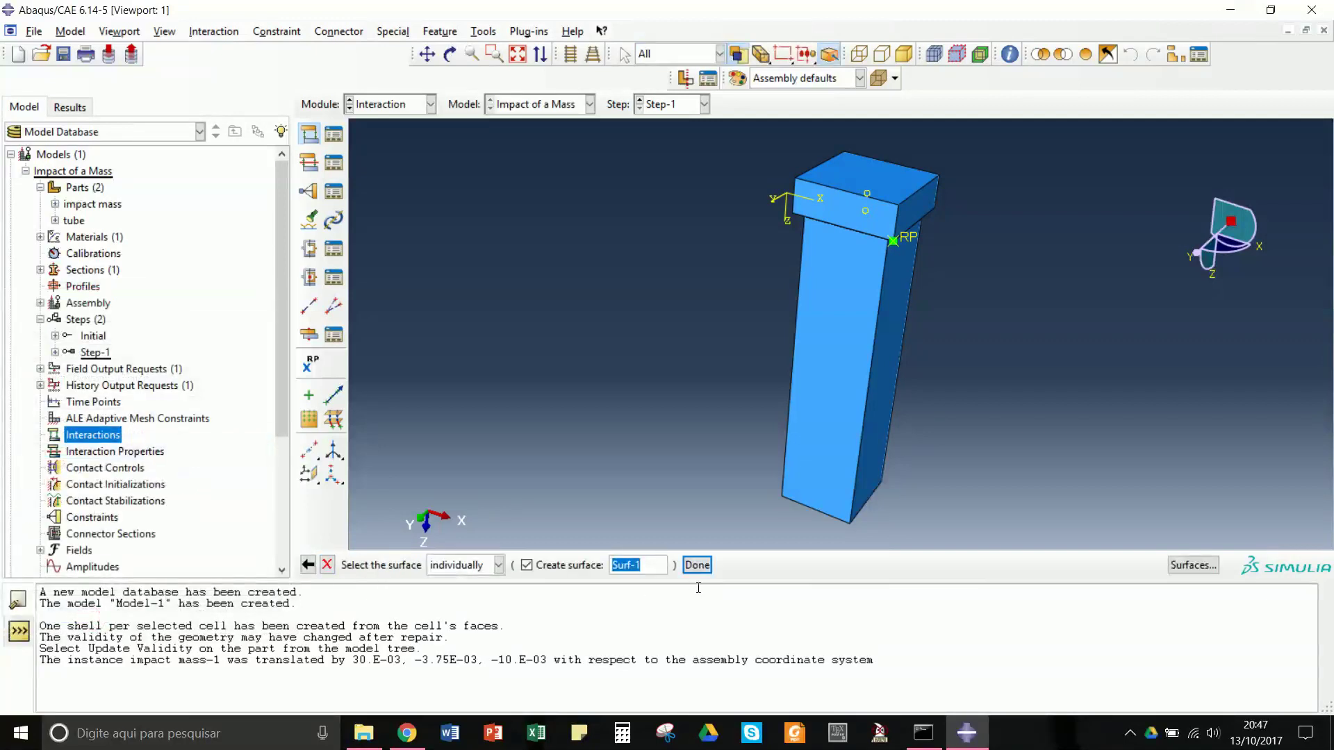
{"action": "left_click", "coordinate": [823, 432]}
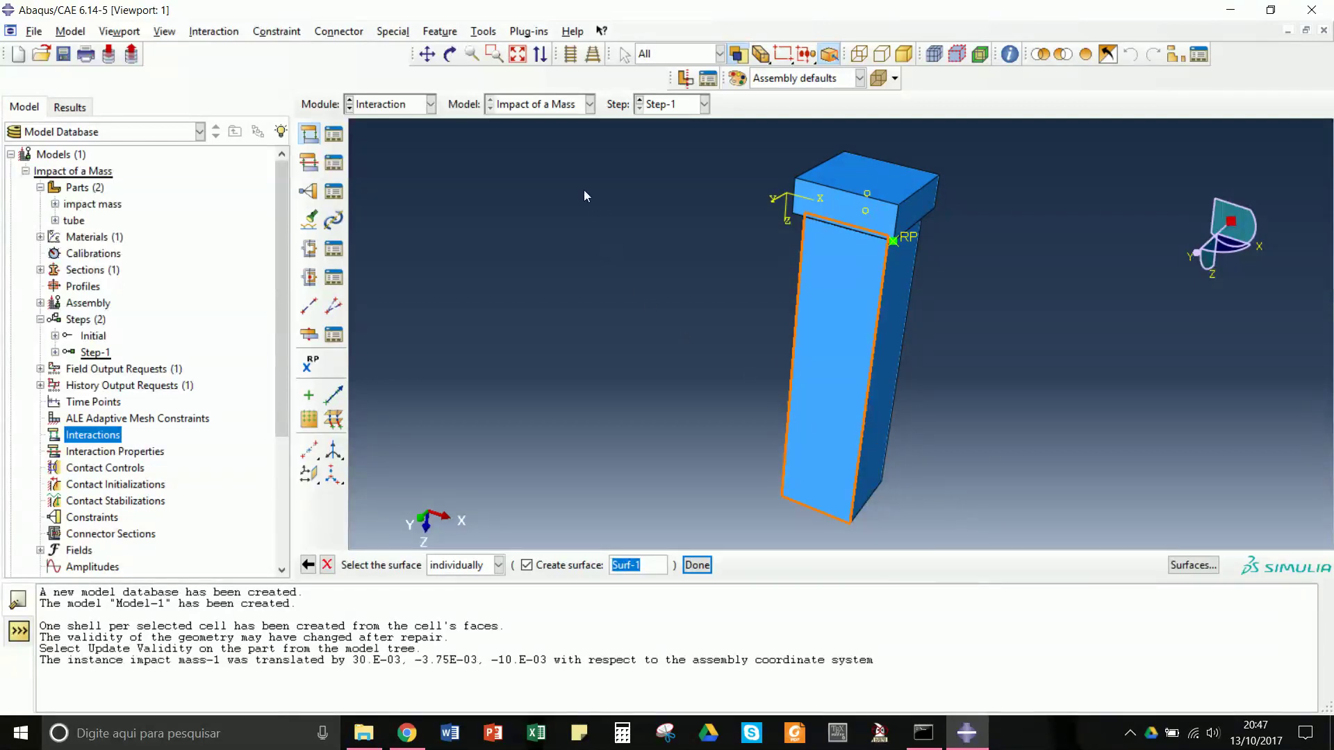
{"action": "left_click", "coordinate": [449, 55]}
{"action": "left_click_drag", "start_coordinate": [777, 317], "coordinate": [796, 247]}
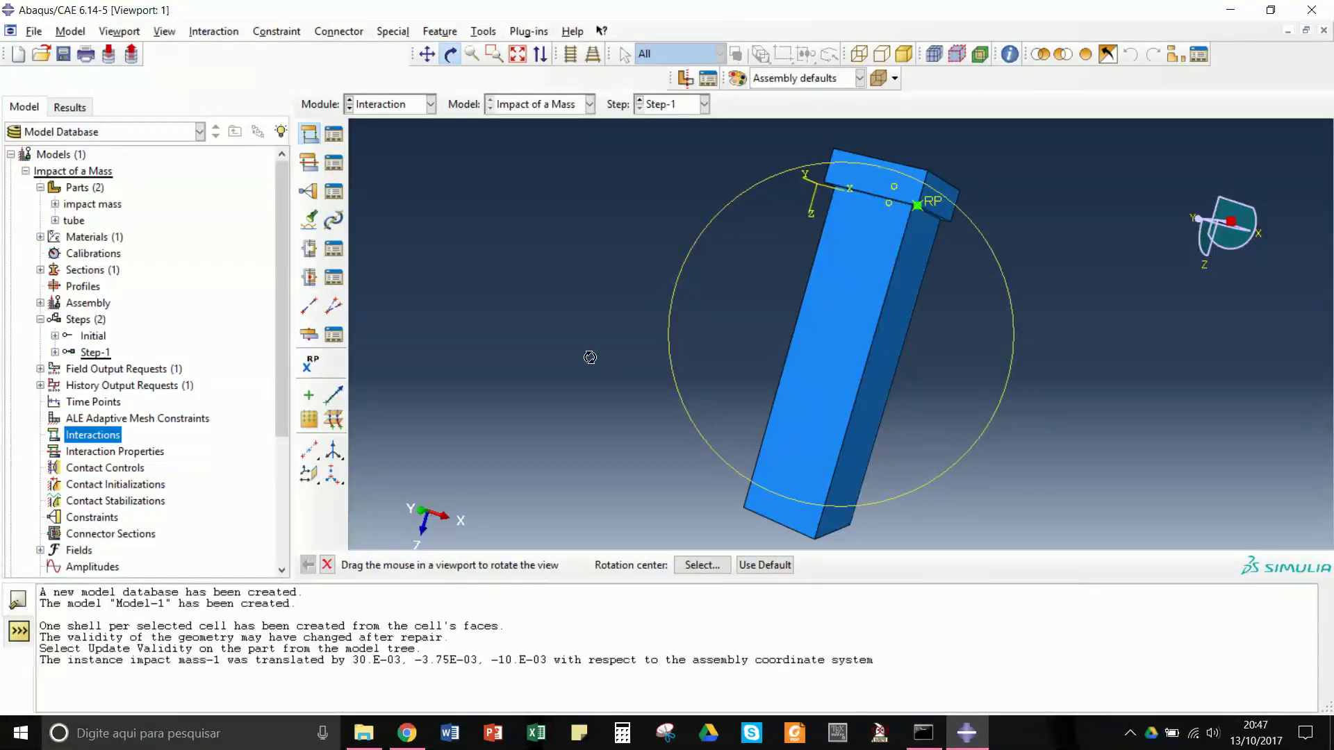
{"action": "key", "text": "Escape"}
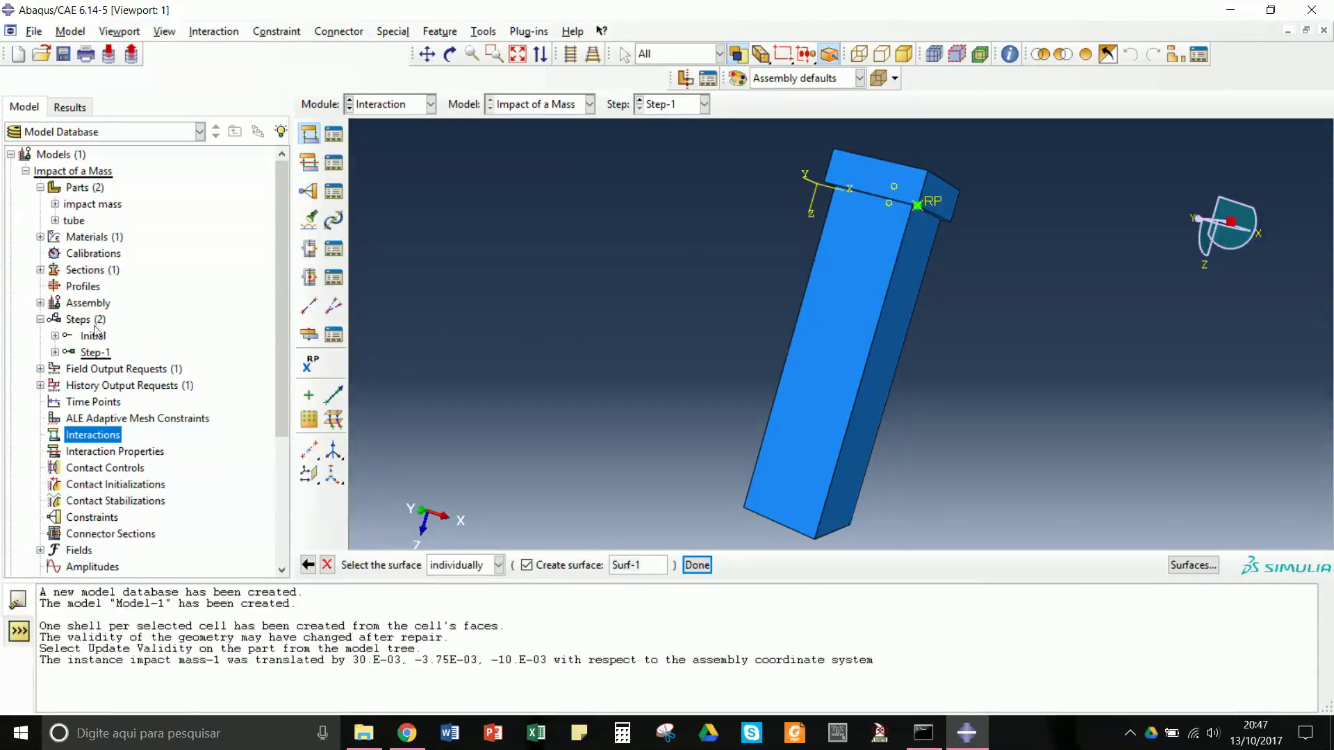
{"action": "left_click", "coordinate": [78, 304]}
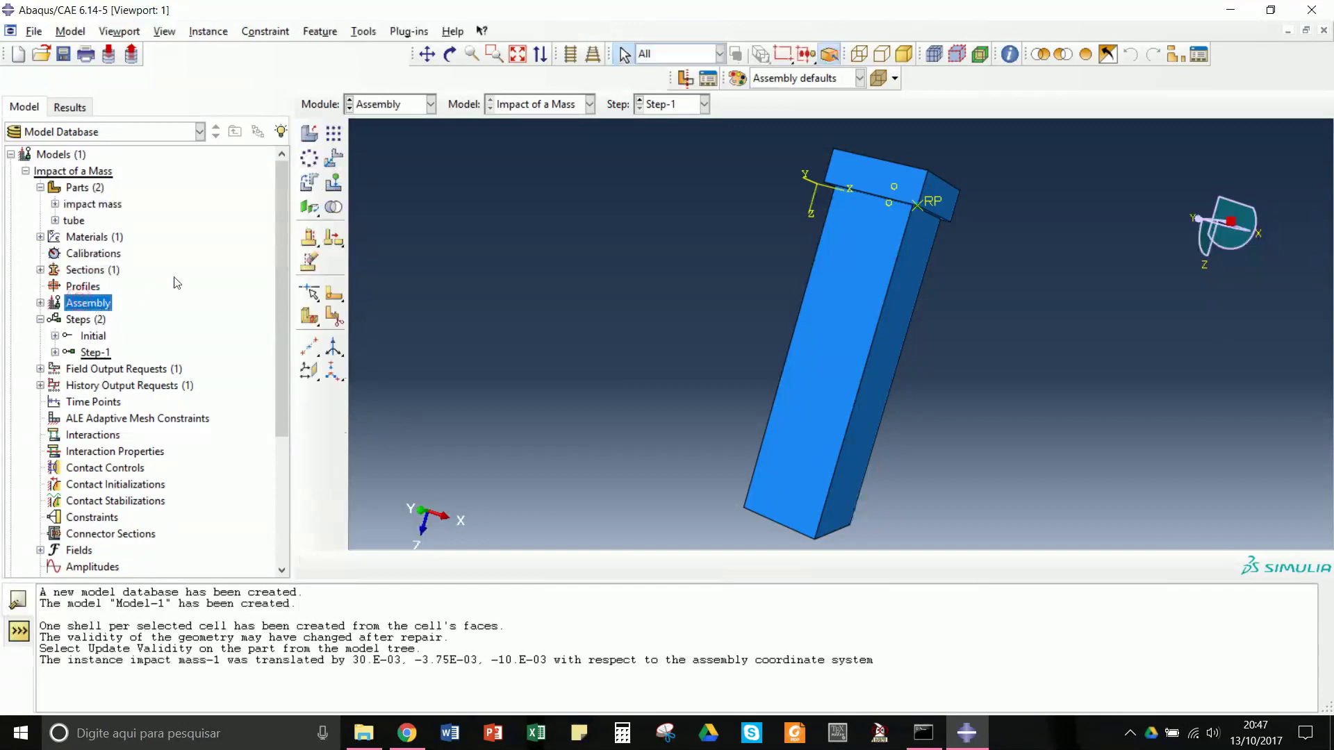
Translate the impact mass instance by 0, 0, -5E-03 so it sits just above the tube top
{"action": "left_click", "coordinate": [335, 159]}
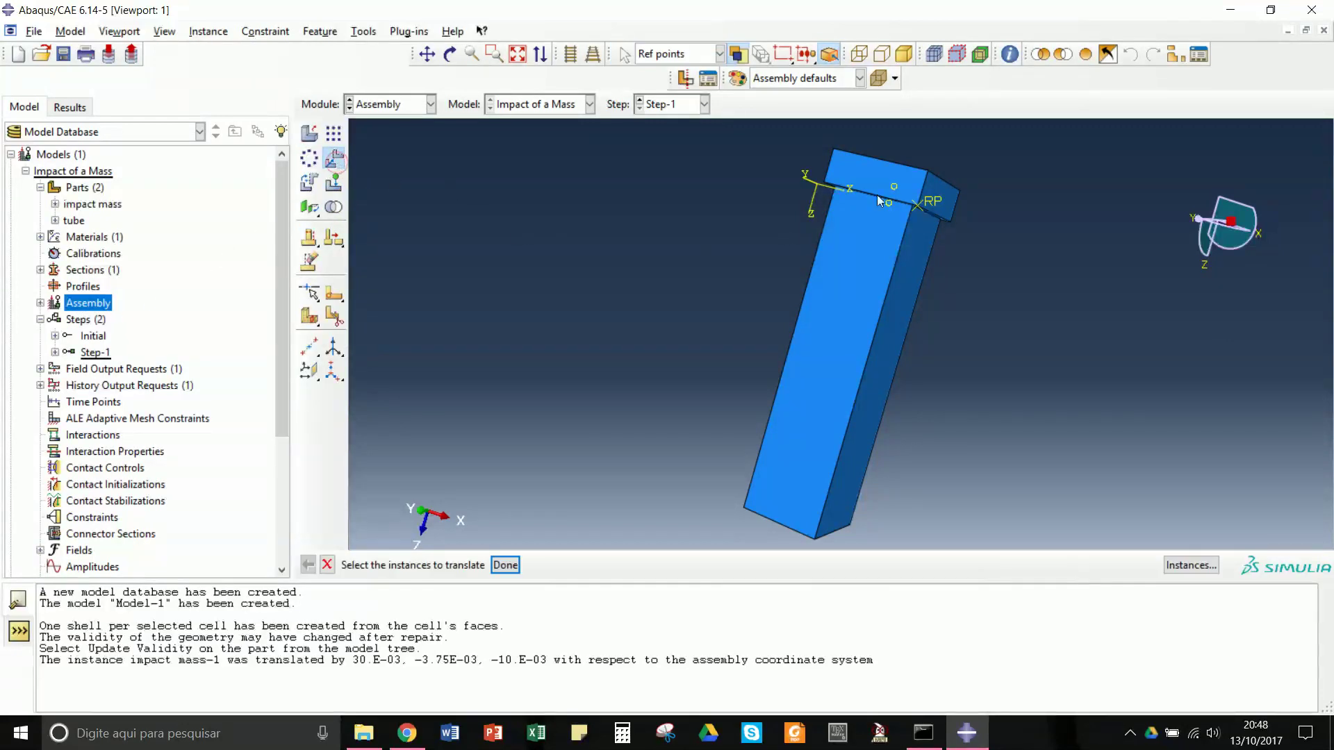
{"action": "left_click", "coordinate": [865, 176]}
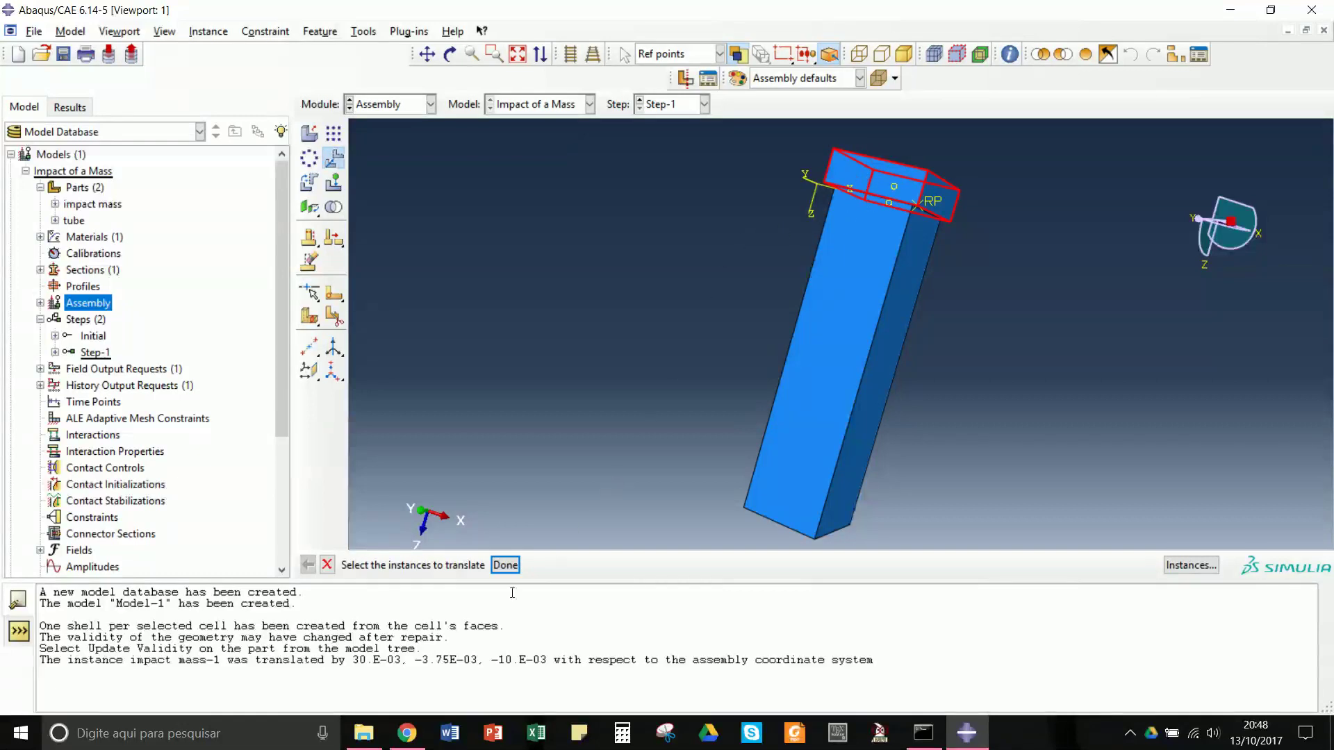
{"action": "left_click", "coordinate": [505, 566]}
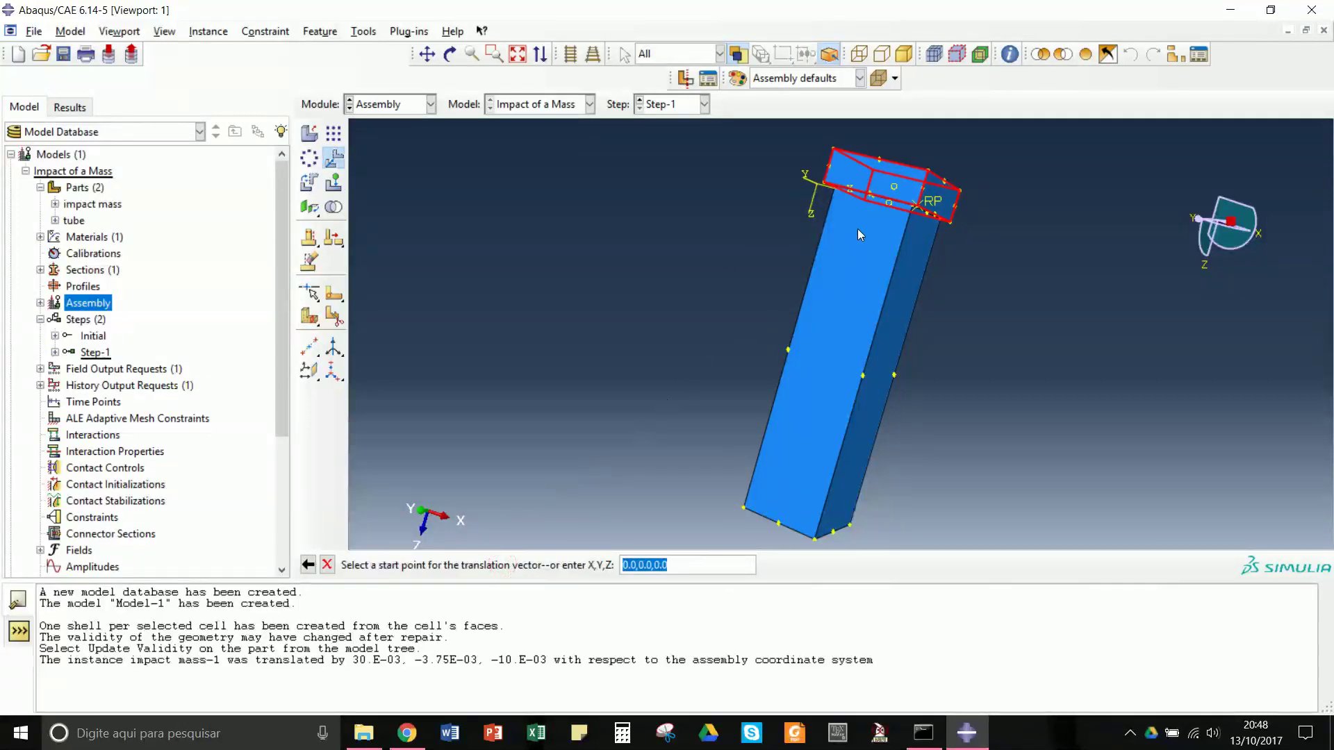
{"action": "left_click", "coordinate": [886, 206]}
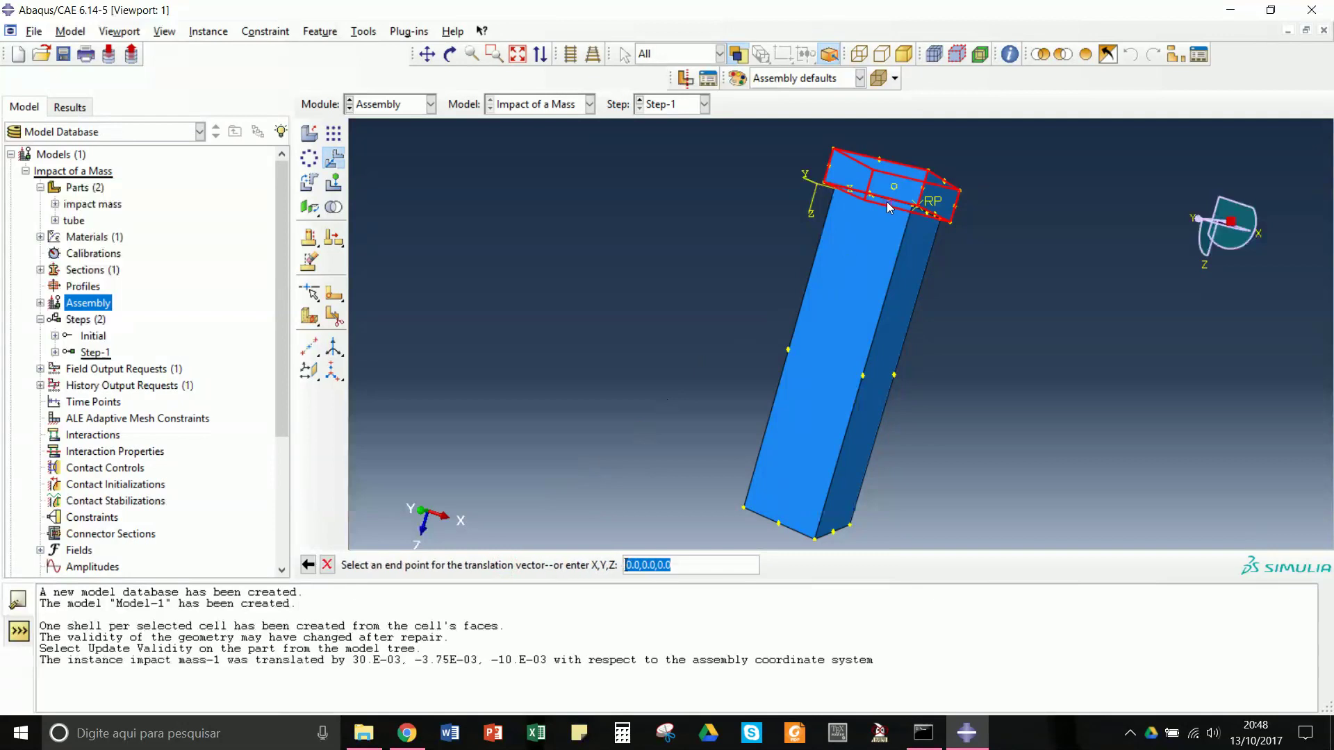
{"action": "left_click", "coordinate": [894, 203]}
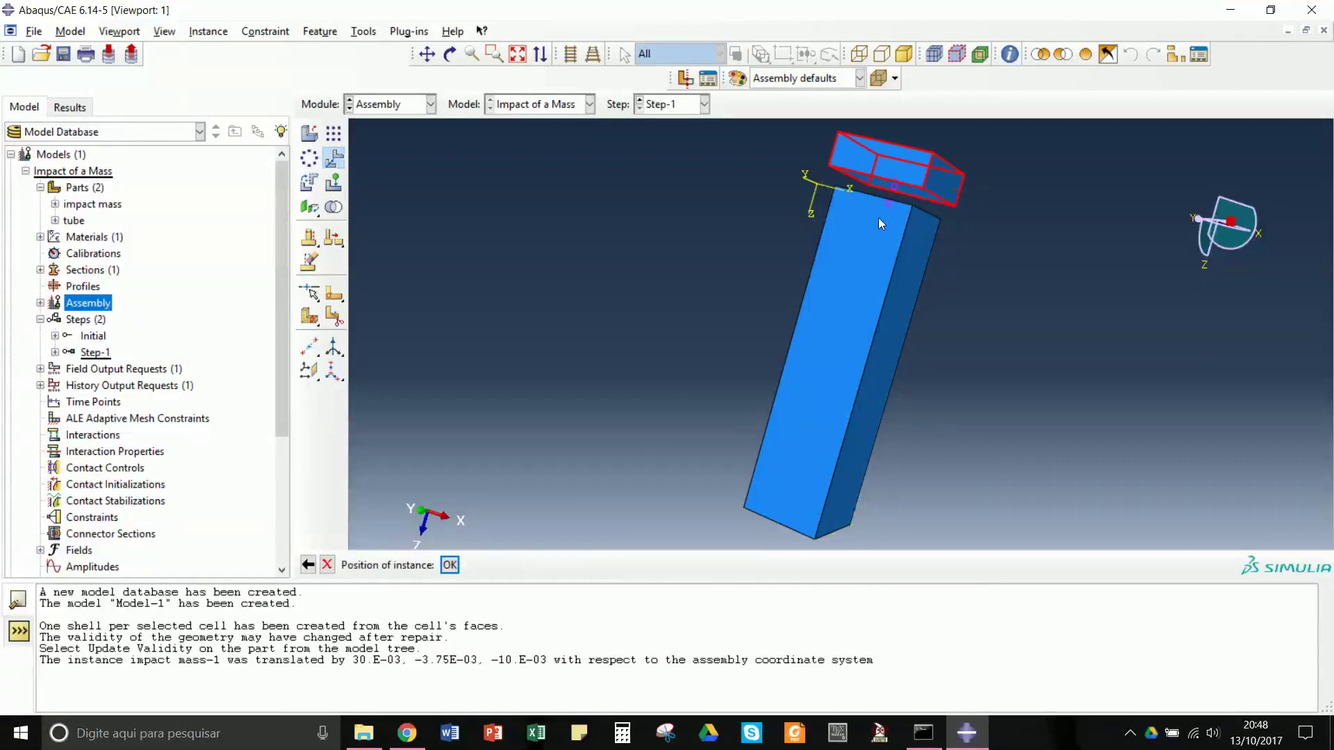
{"action": "left_click", "coordinate": [449, 565]}
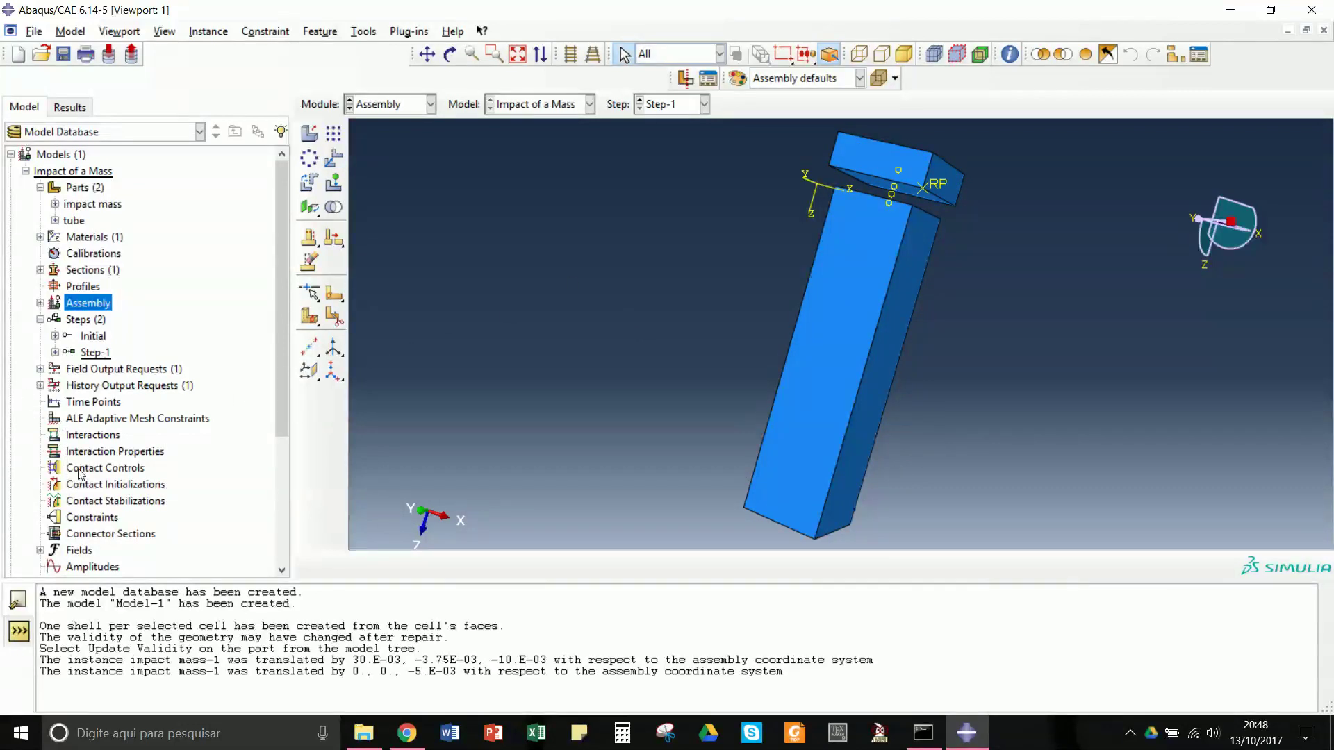
Define a Self-contact (Explicit) interaction Int-1 on all tube faces as Surf-1, using the brown side
{"action": "right_click", "coordinate": [88, 438]}
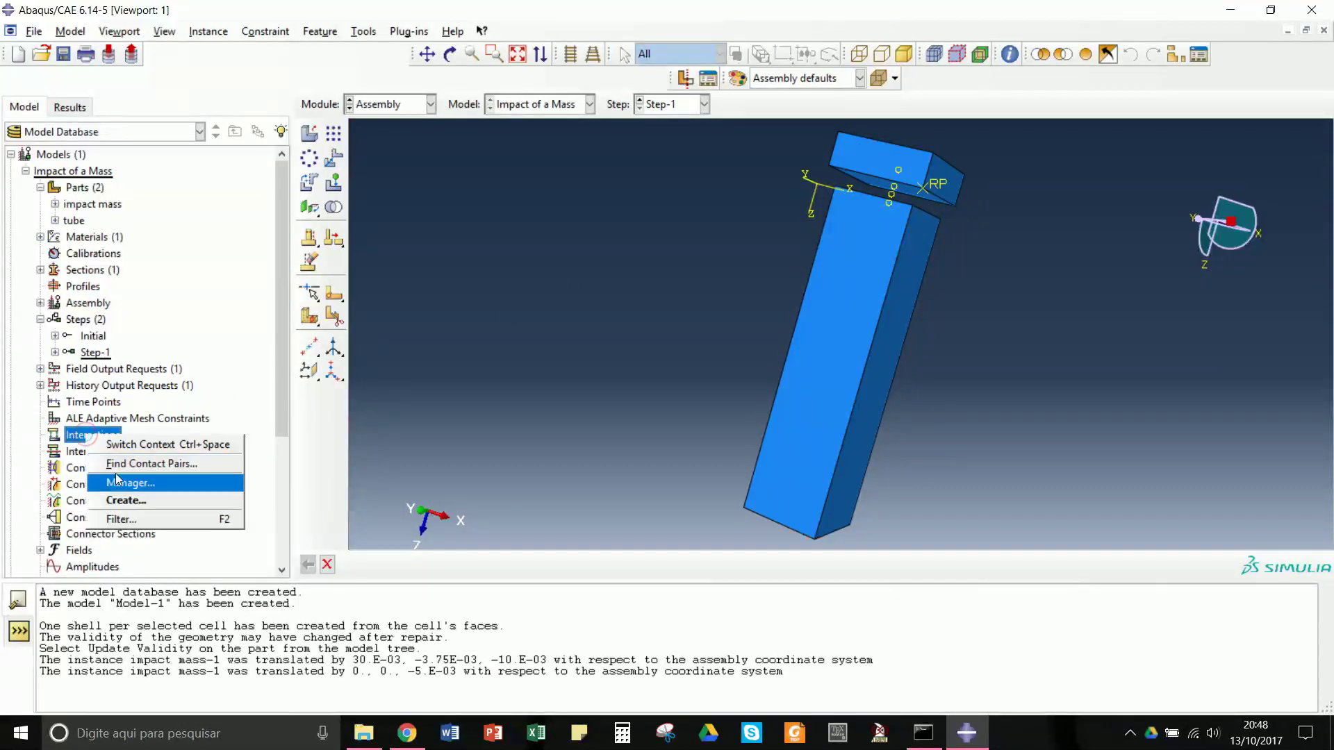
{"action": "left_click", "coordinate": [136, 500]}
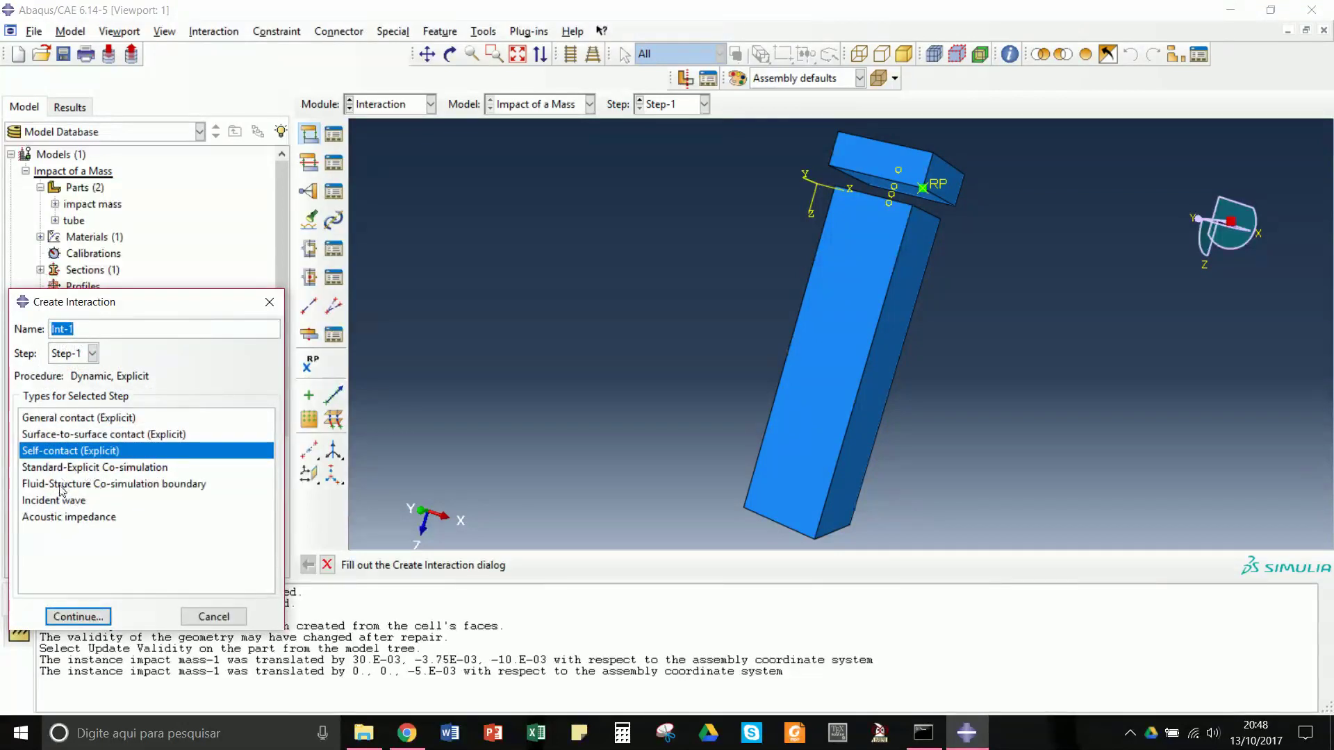
{"action": "left_click", "coordinate": [72, 617]}
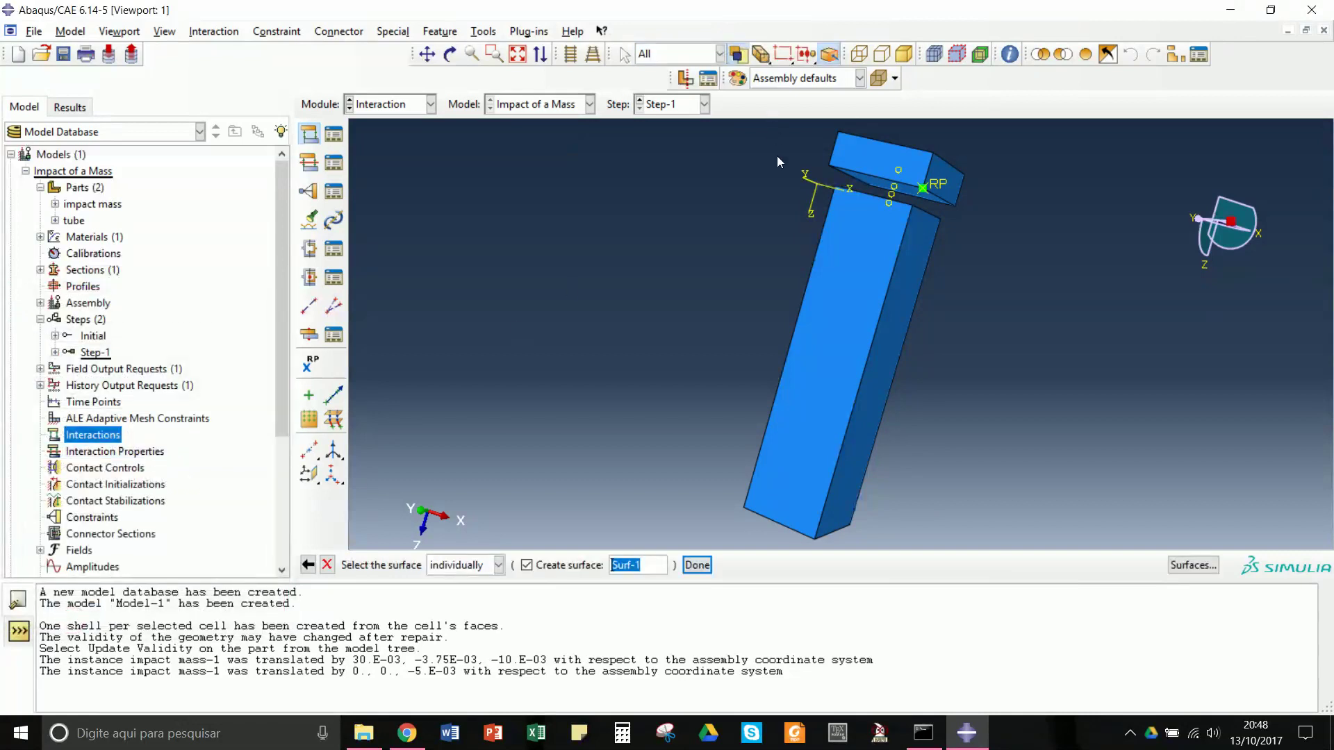
{"action": "left_click_drag", "start_coordinate": [745, 207], "coordinate": [921, 531]}
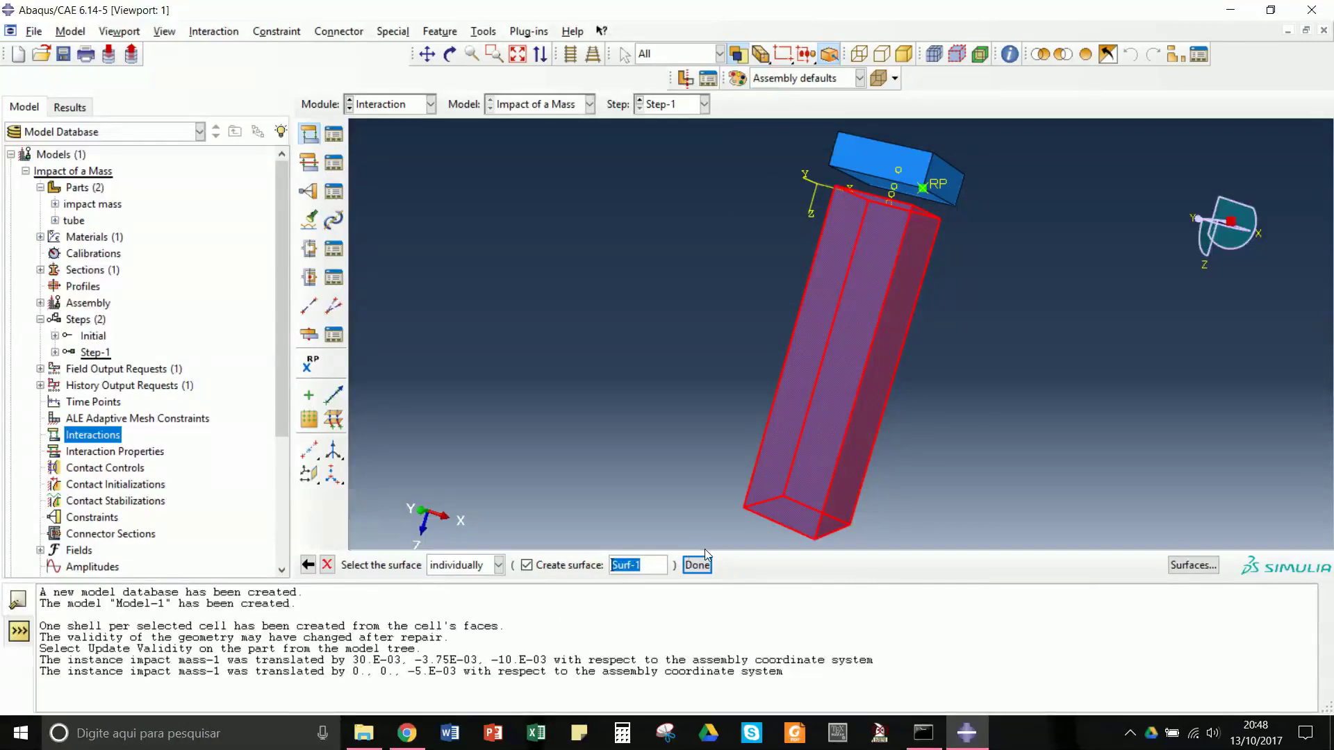
{"action": "left_click", "coordinate": [698, 565]}
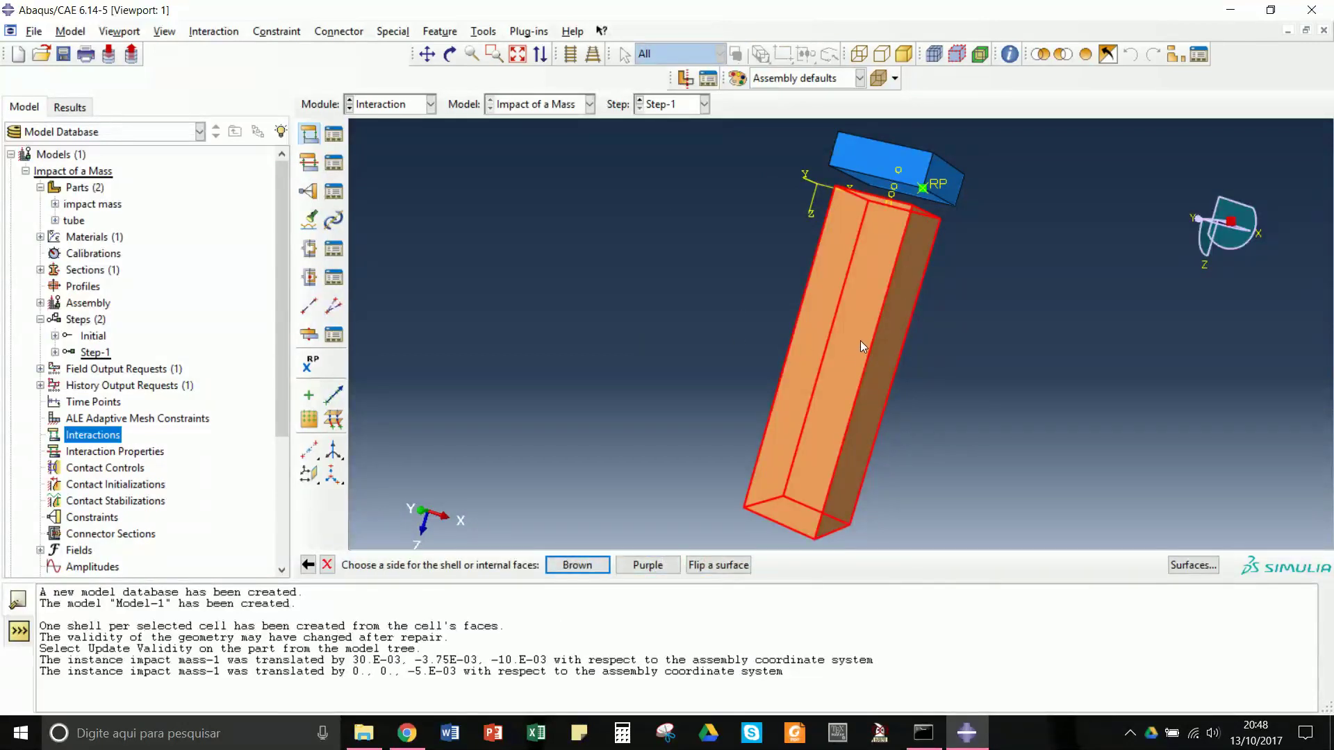
{"action": "left_click", "coordinate": [576, 565]}
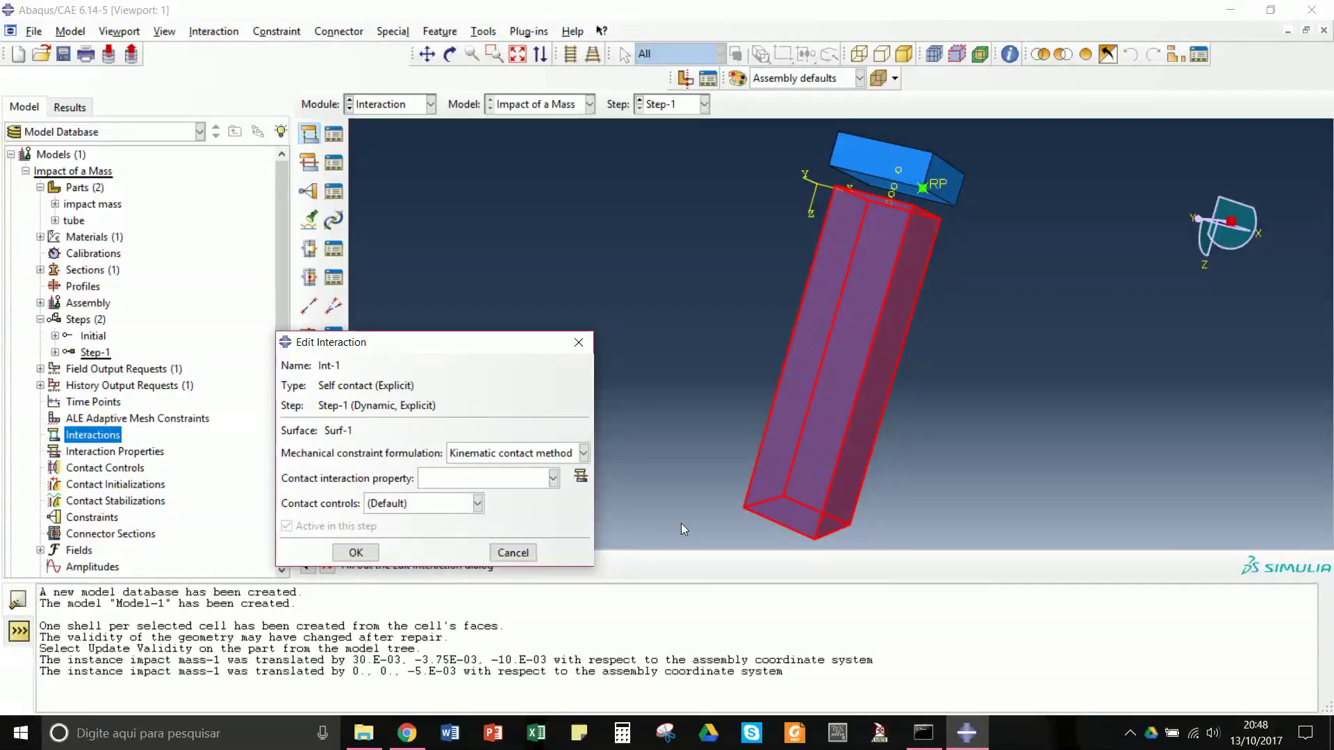
Create contact property IntProp-1 with Rough tangential friction and assign it to Int-1
{"action": "left_click", "coordinate": [580, 476]}
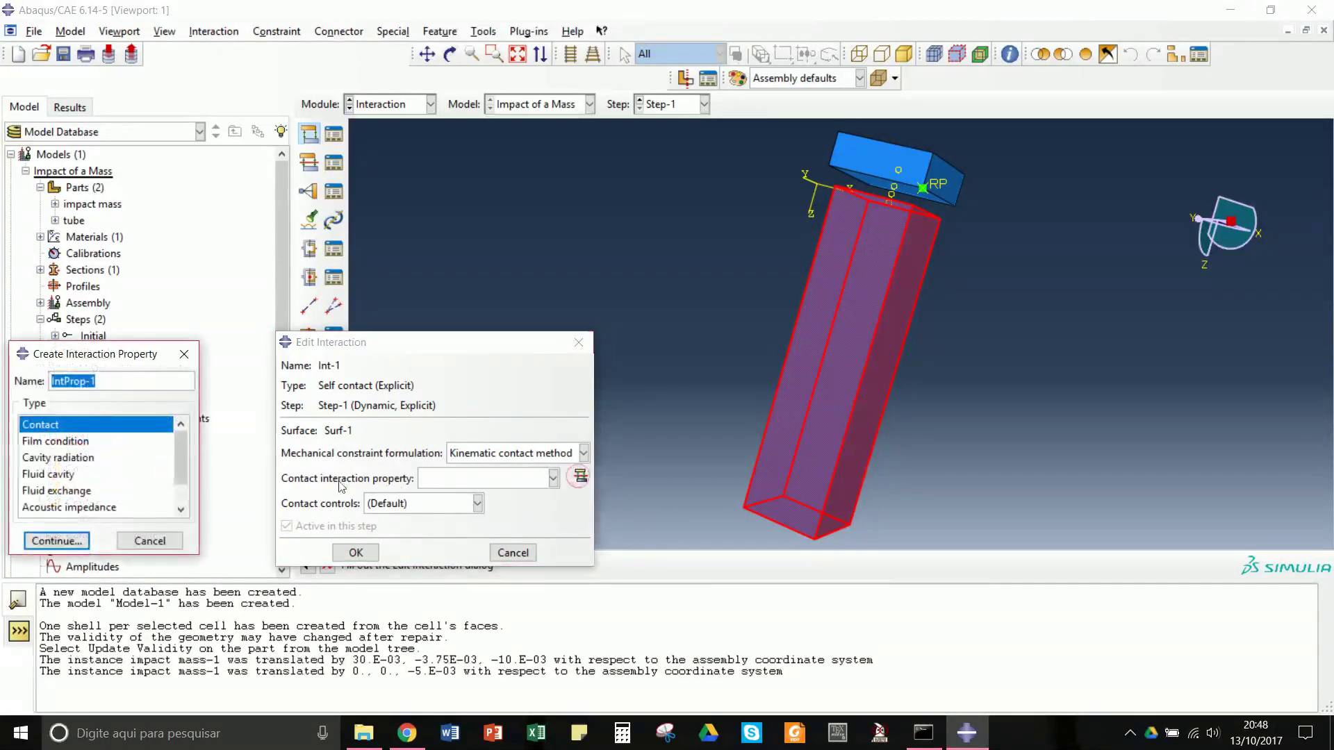
{"action": "left_click", "coordinate": [70, 542]}
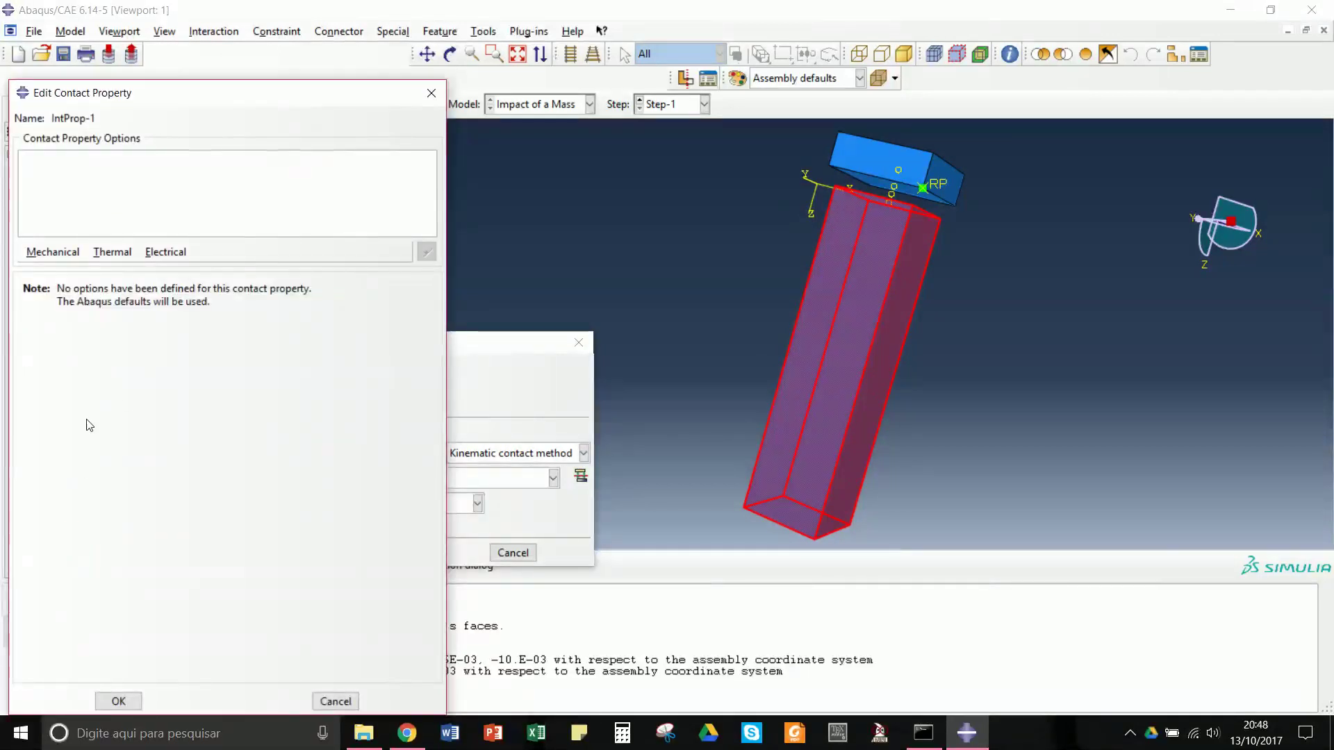
{"action": "left_click", "coordinate": [67, 258]}
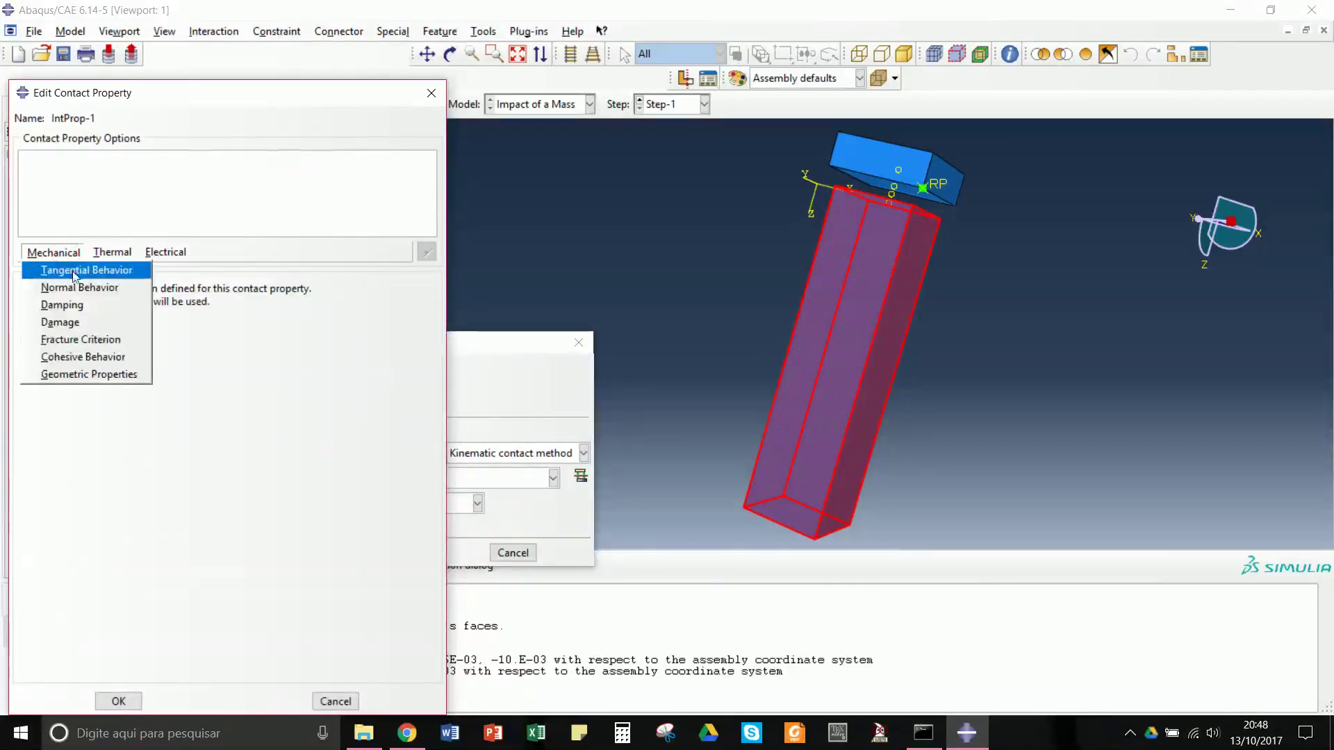
{"action": "left_click", "coordinate": [76, 270]}
{"action": "left_click", "coordinate": [167, 312]}
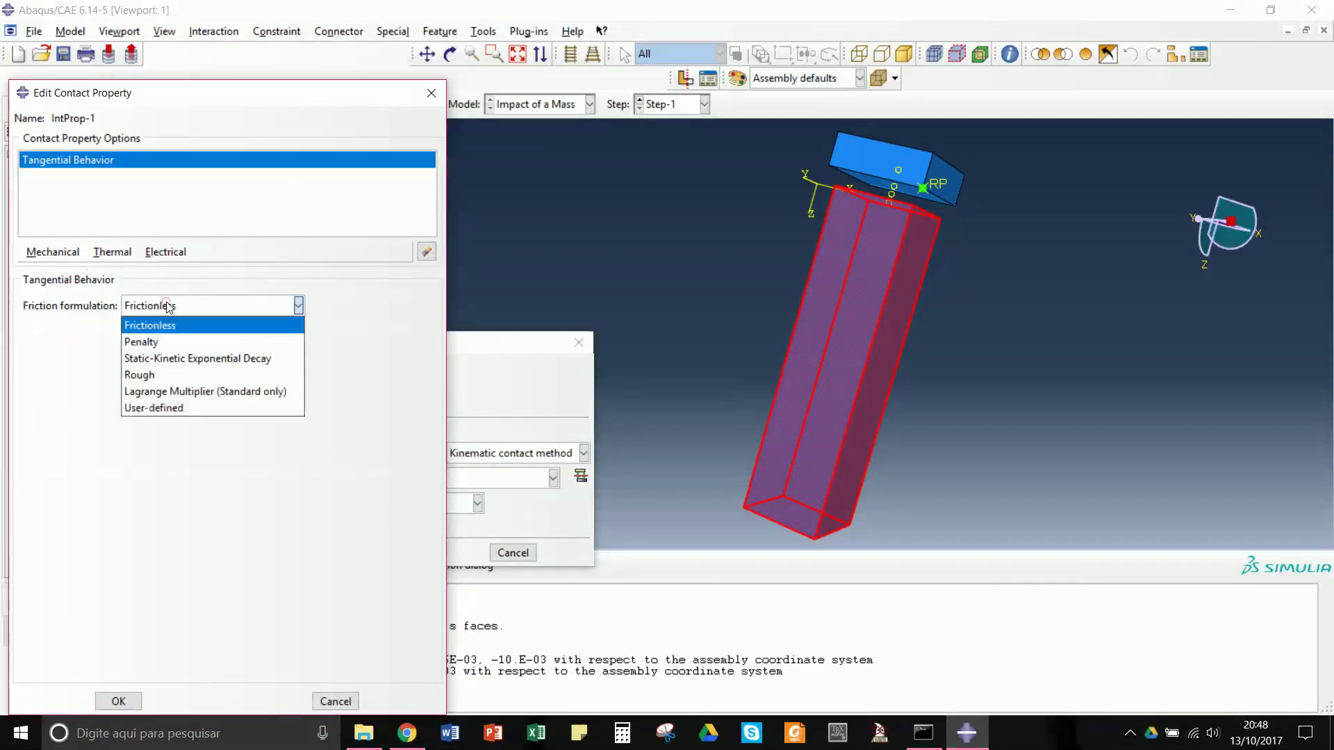
{"action": "left_click", "coordinate": [167, 382]}
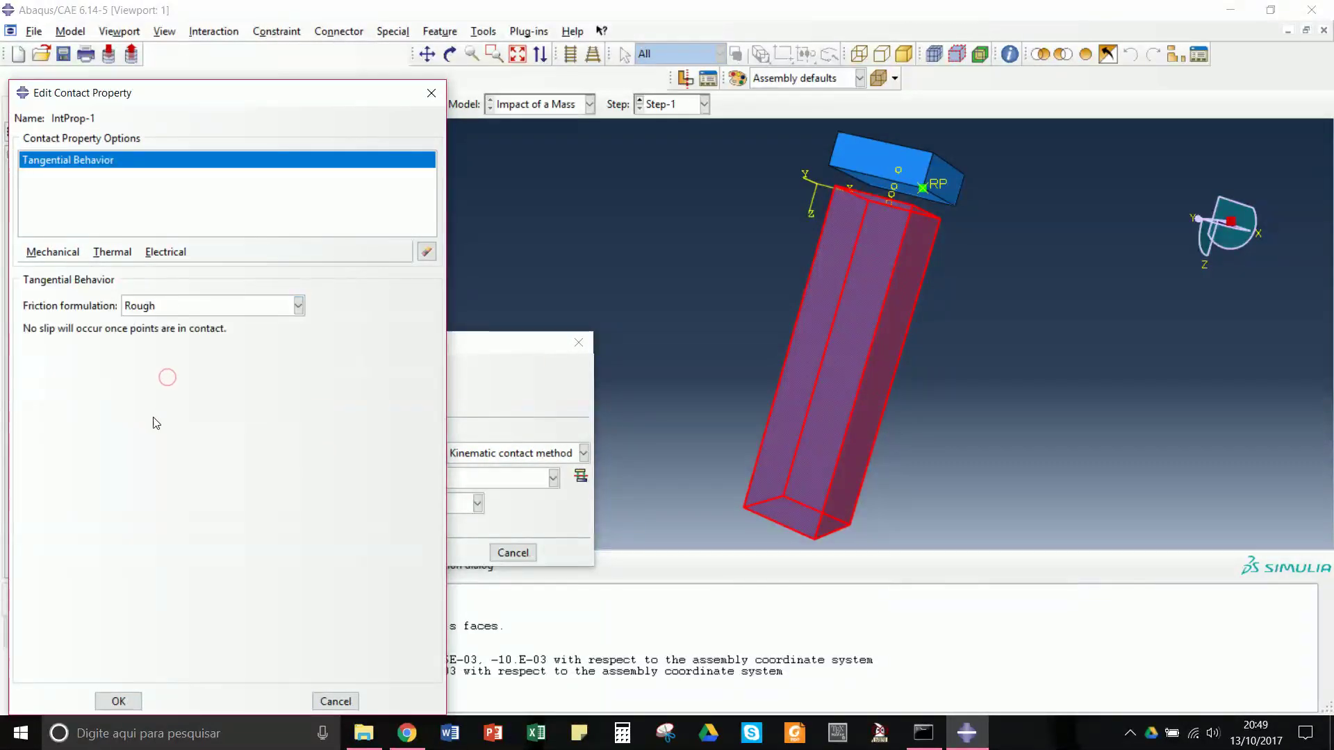
{"action": "left_click", "coordinate": [118, 700]}
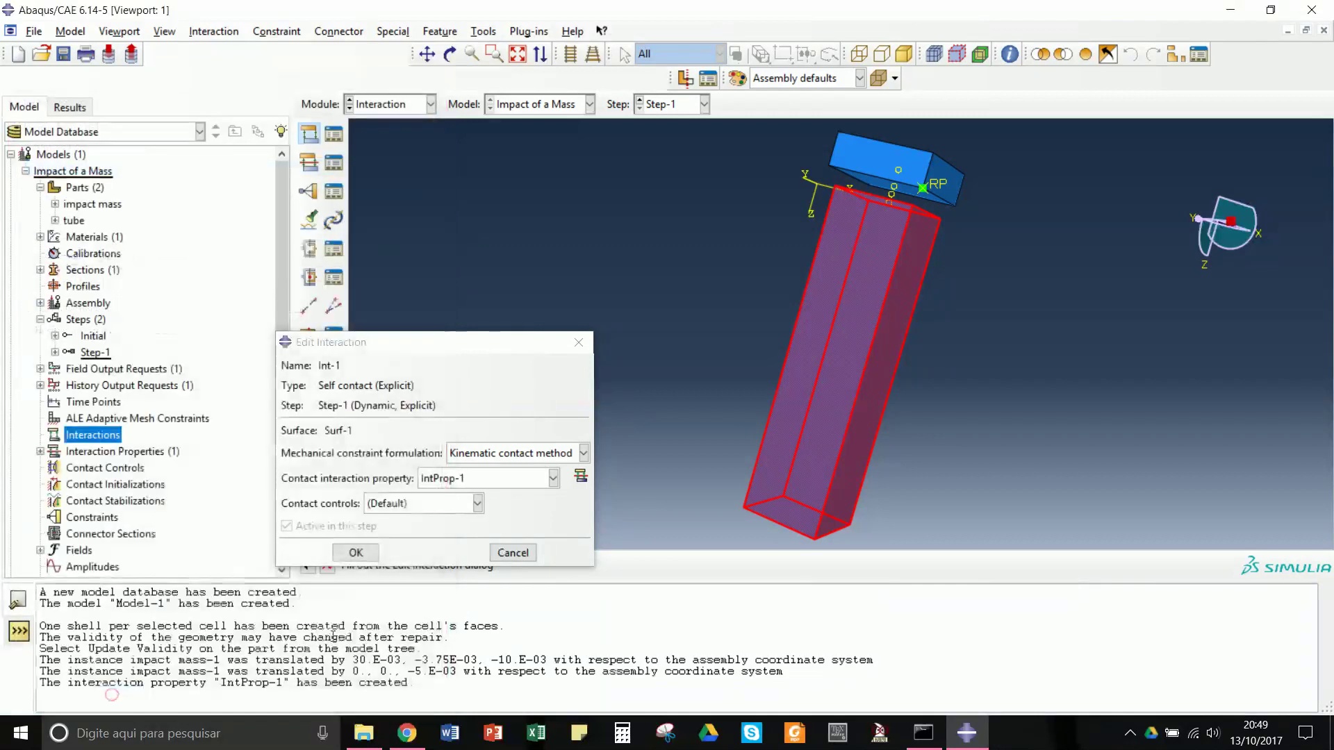
{"action": "left_click", "coordinate": [353, 553]}
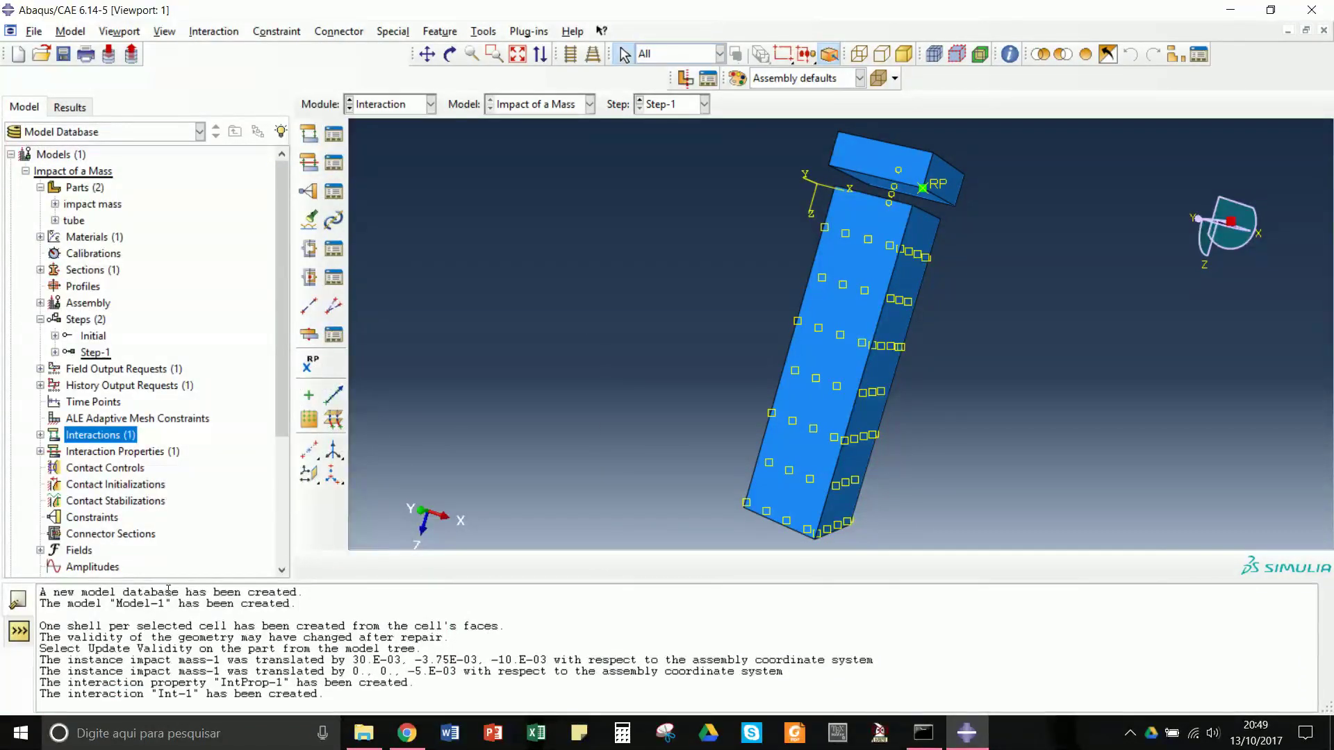
Start a second Self-contact (Explicit) interaction and orbit the view so the tube lies diagonally
{"action": "right_click", "coordinate": [88, 440]}
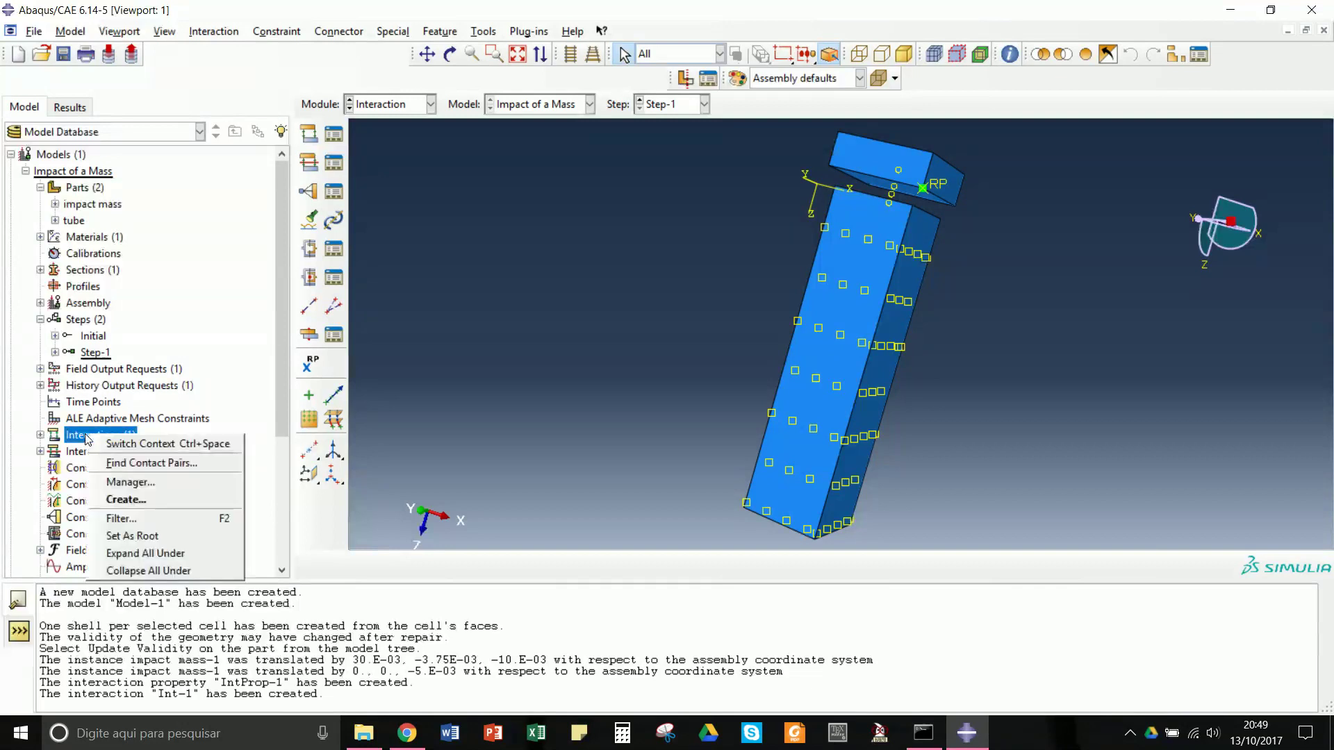
{"action": "left_click", "coordinate": [116, 500]}
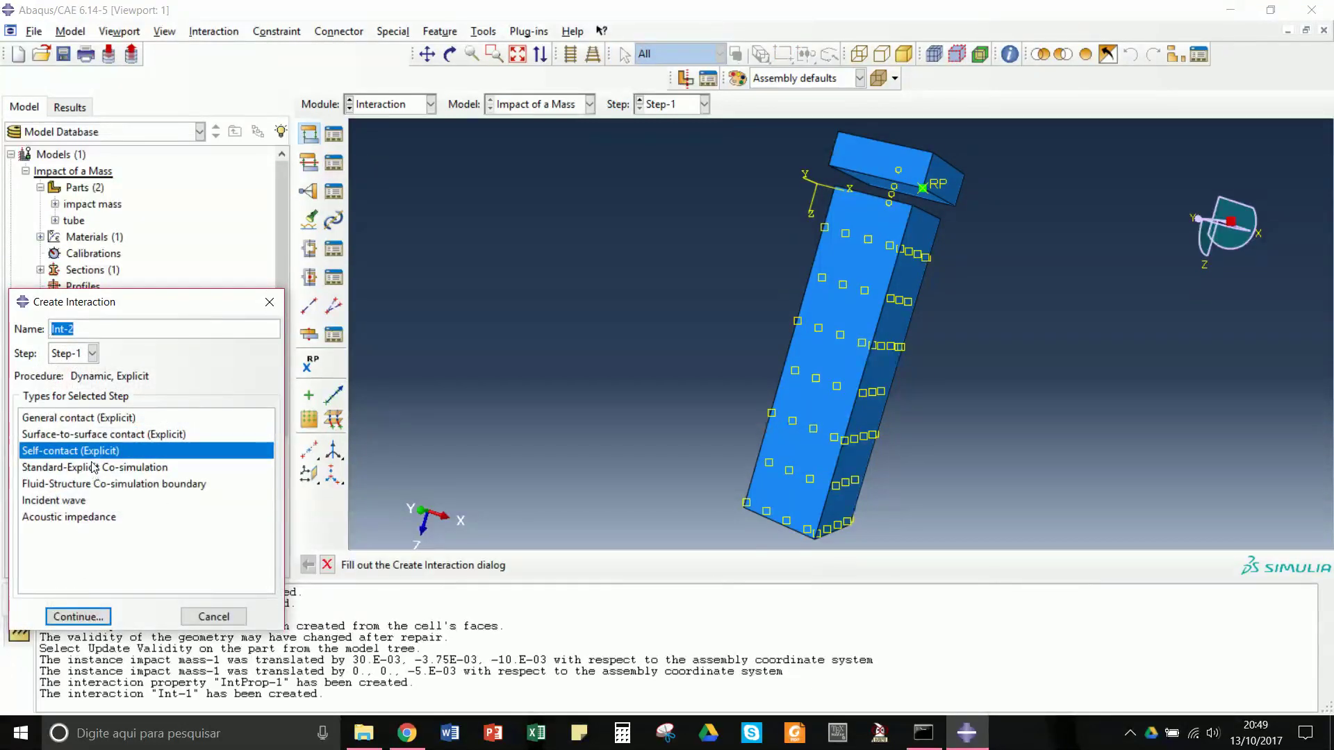
{"action": "left_click", "coordinate": [78, 616]}
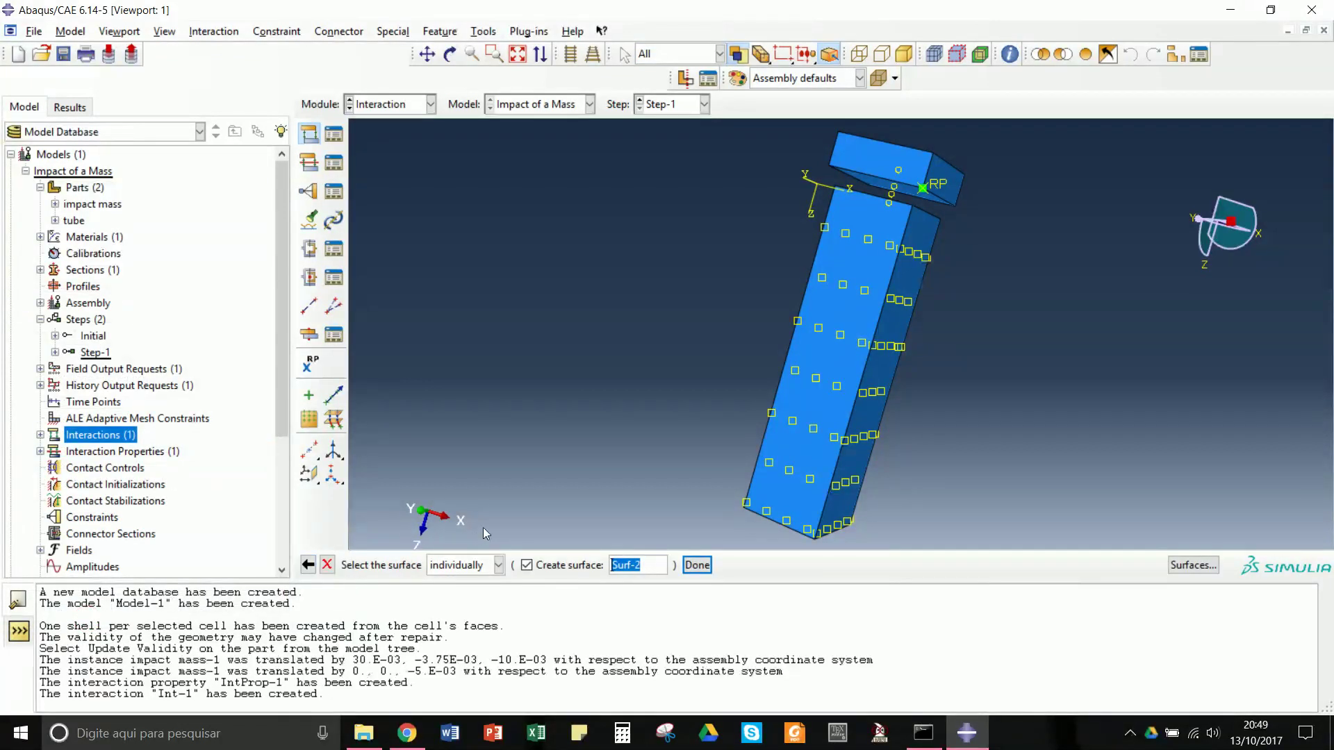
{"action": "left_click", "coordinate": [450, 54]}
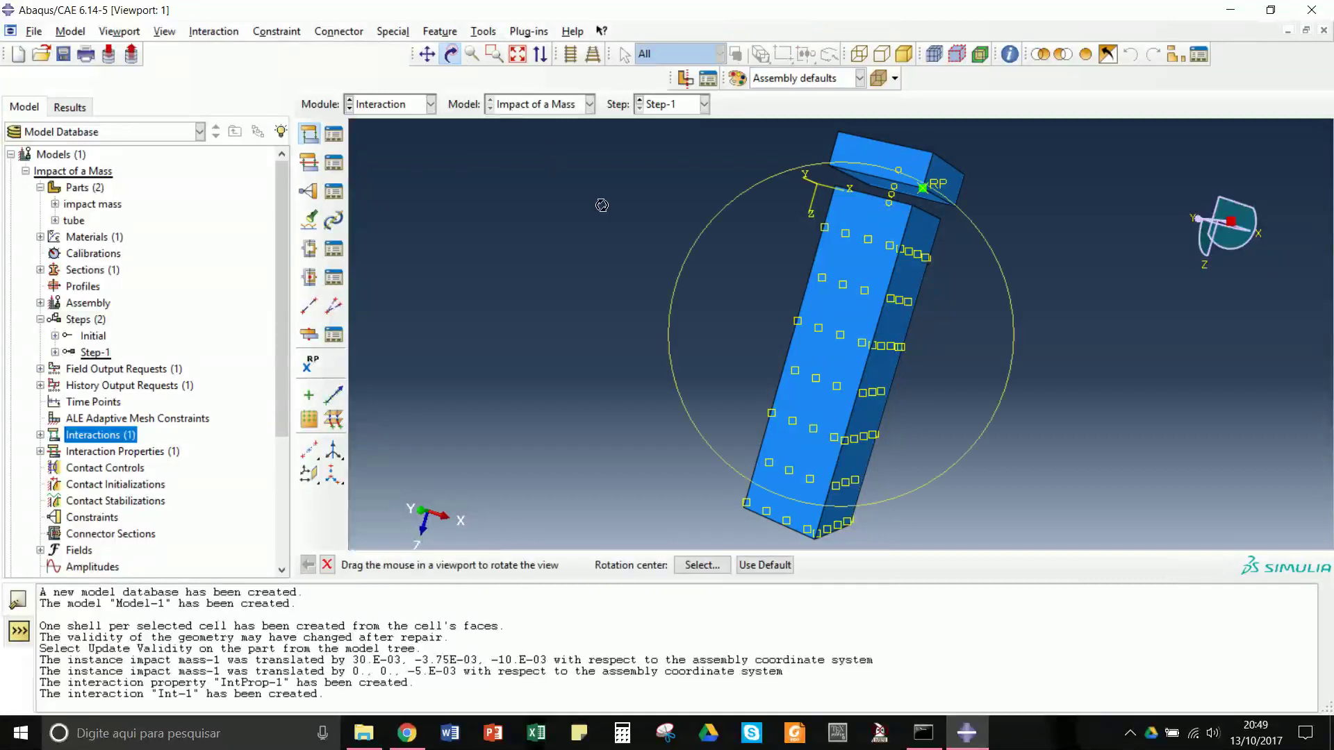
{"action": "left_click_drag", "start_coordinate": [799, 389], "coordinate": [752, 469]}
{"action": "left_click_drag", "start_coordinate": [903, 460], "coordinate": [691, 300]}
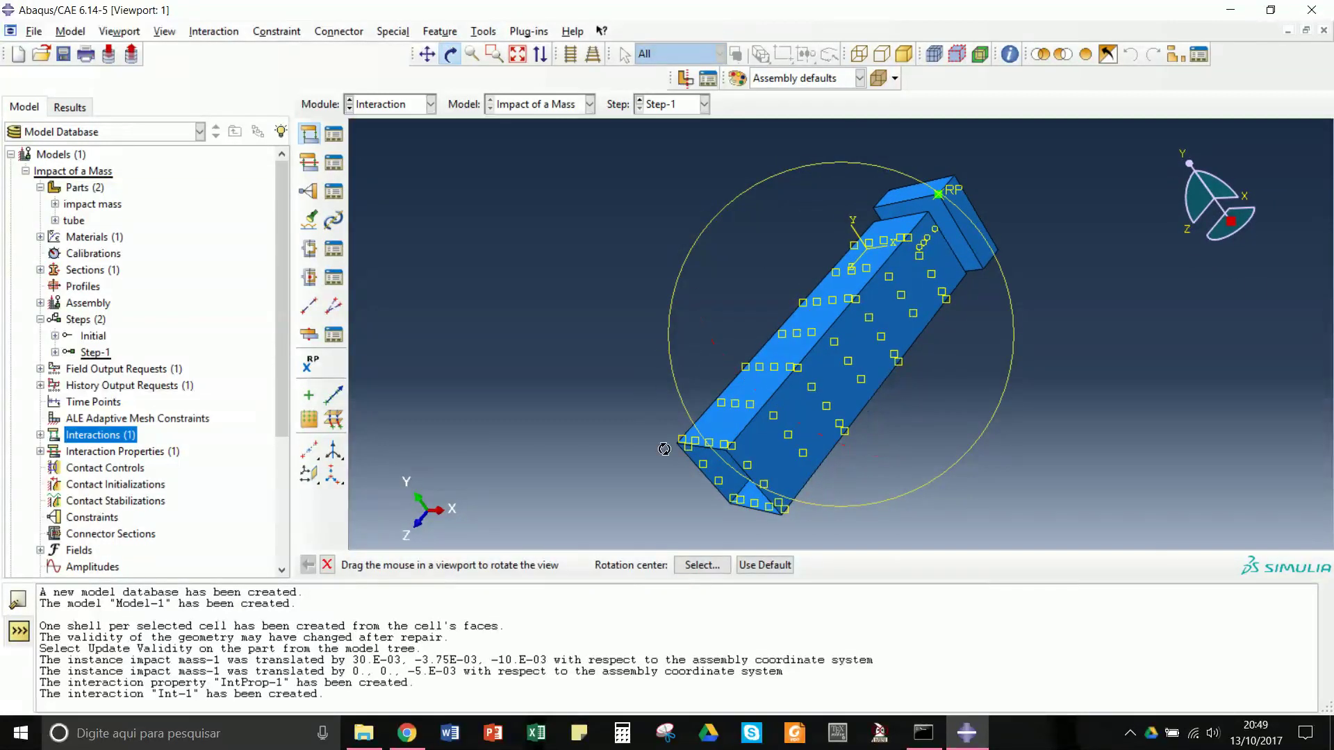
{"action": "key", "text": "Escape"}
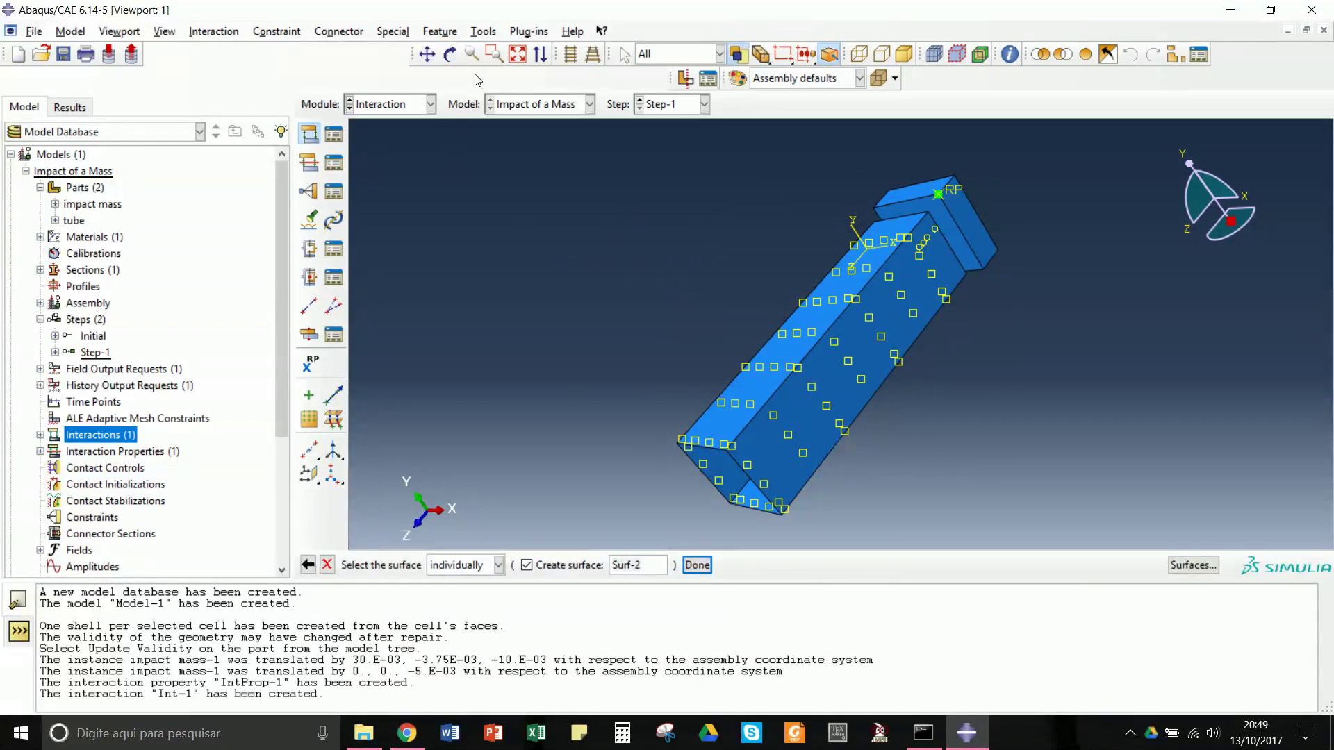
Define Int-2 on all tube faces as Surf-2 using the purple side and IntProp-1
{"action": "left_click_drag", "start_coordinate": [697, 329], "coordinate": [967, 537]}
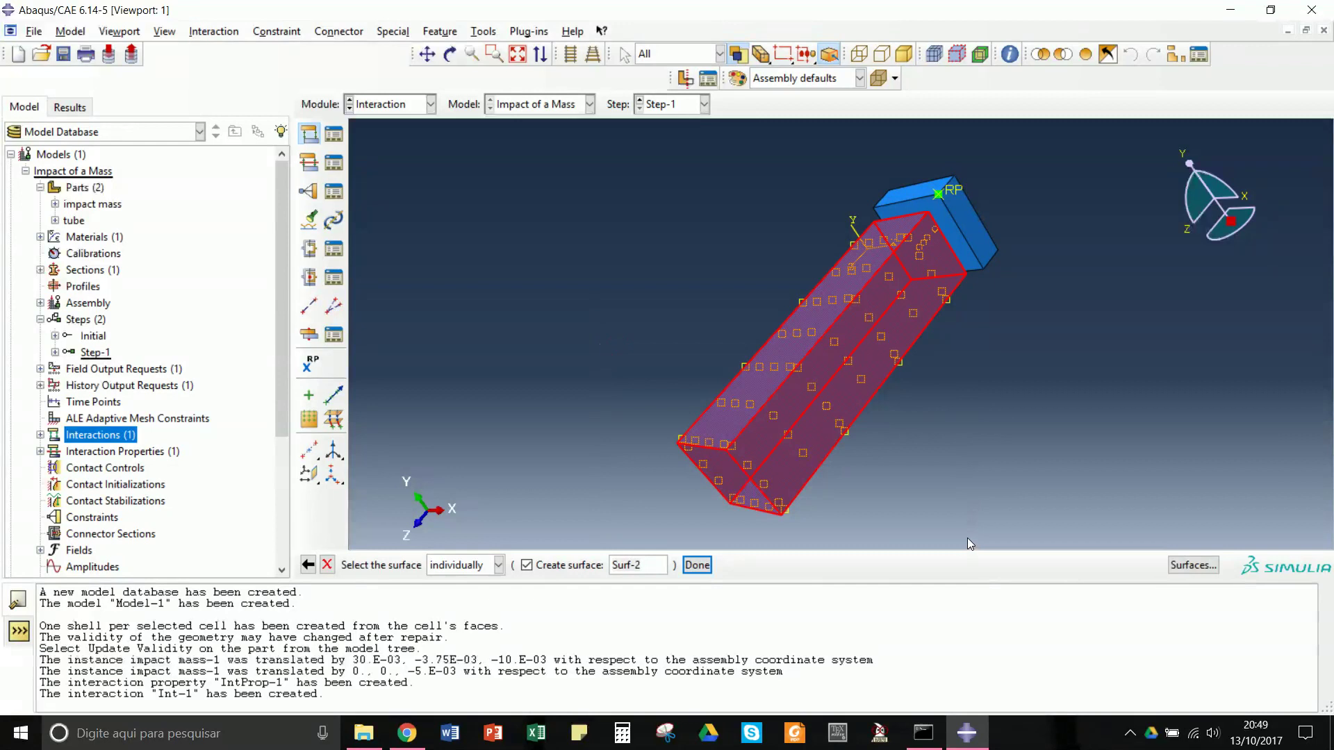
{"action": "left_click", "coordinate": [695, 565]}
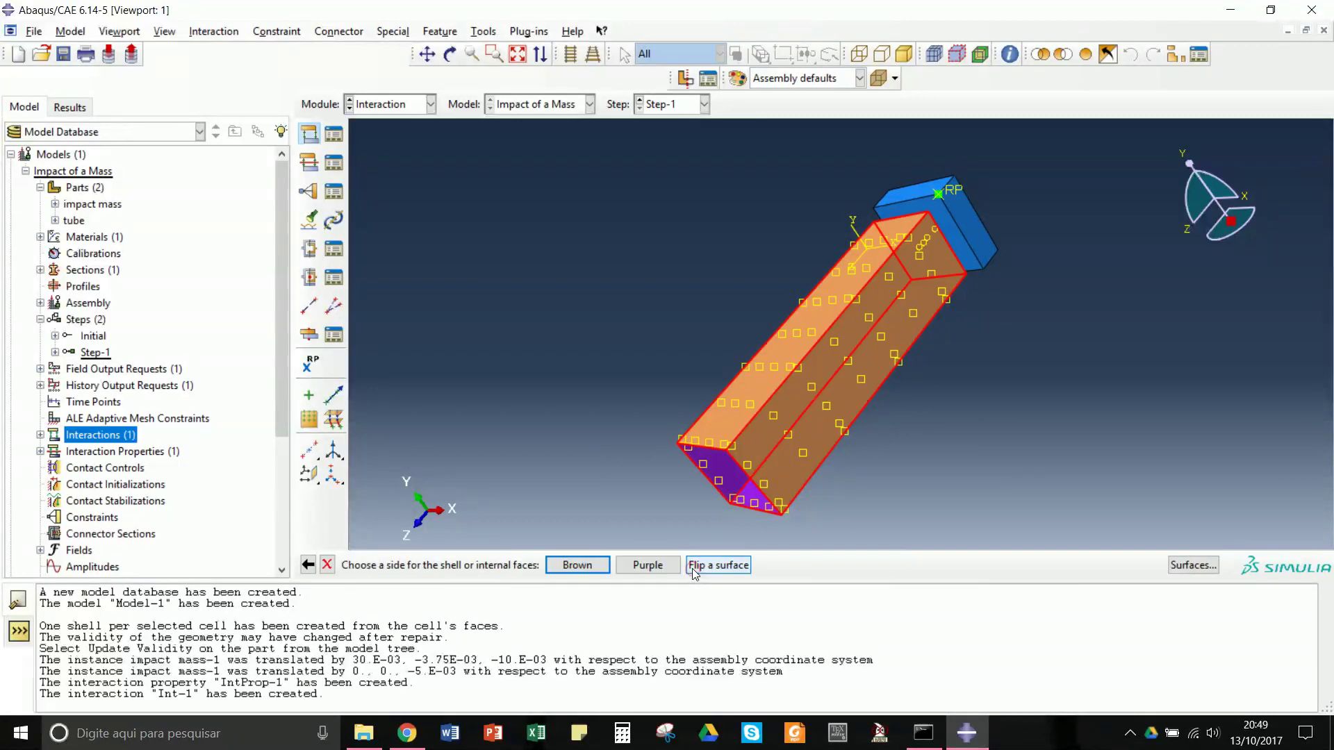
{"action": "left_click", "coordinate": [647, 565]}
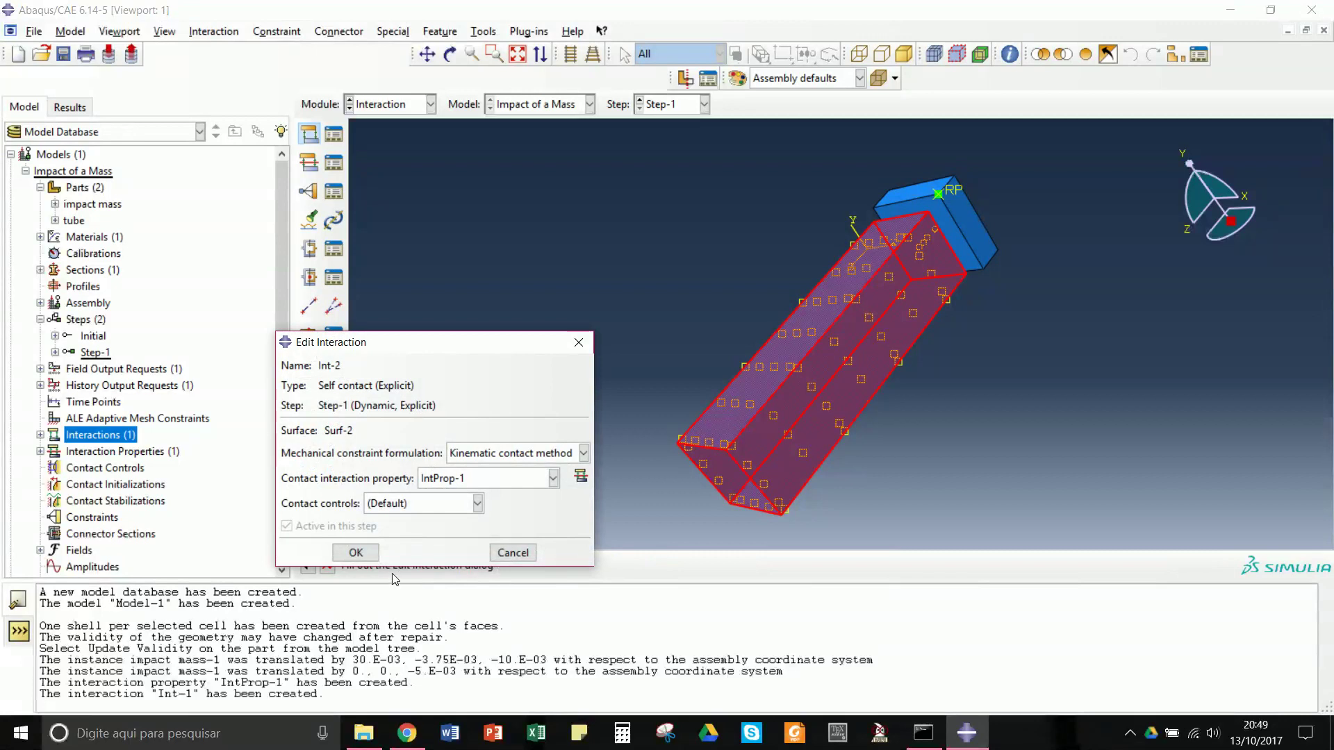
{"action": "left_click", "coordinate": [356, 552]}
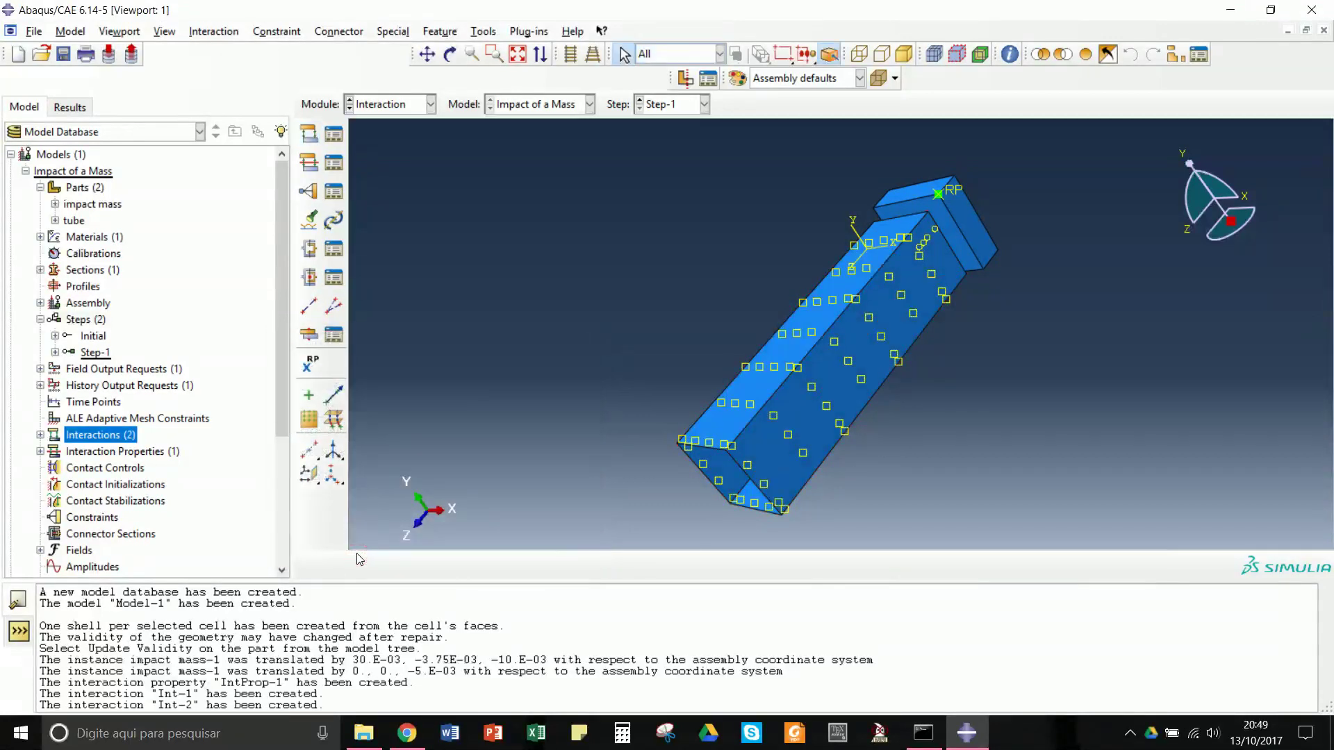
{"action": "right_click", "coordinate": [91, 439]}
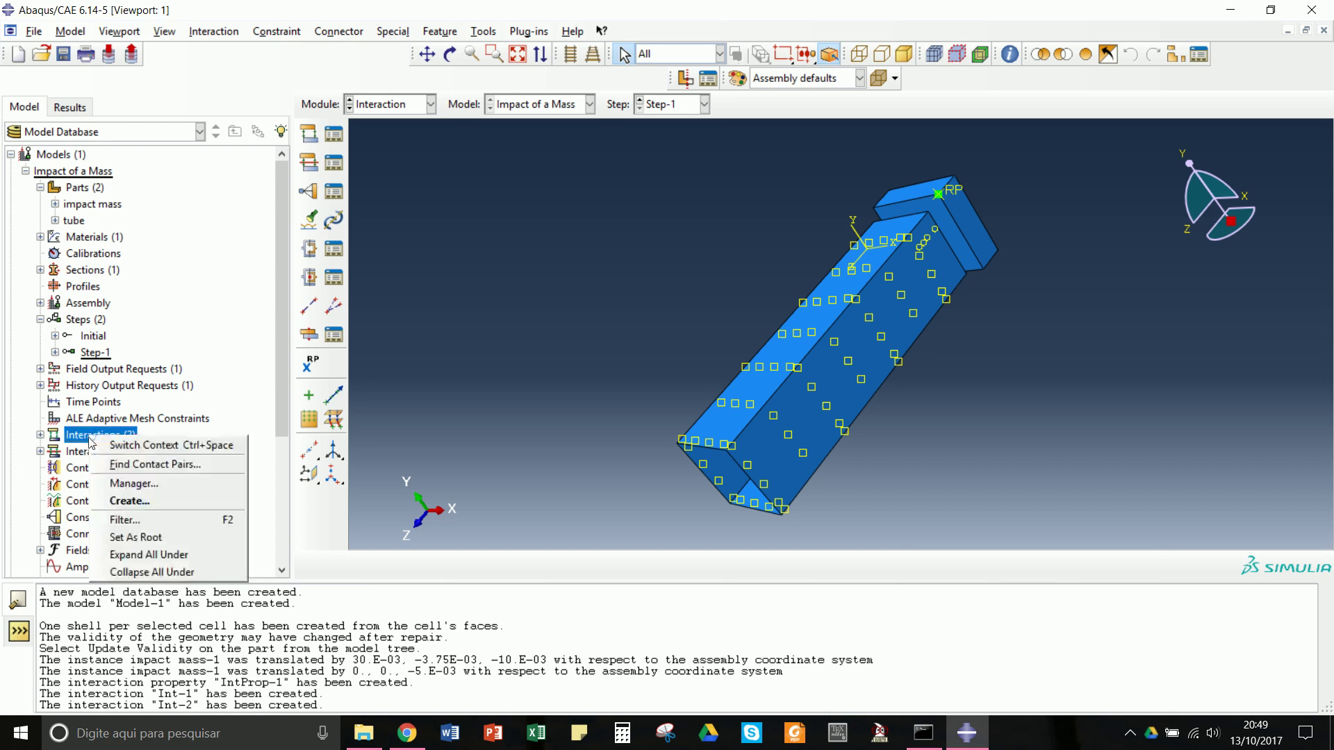
Start surface-to-surface contact Int-3 with the impact mass face (brown side) as first surface
{"action": "left_click", "coordinate": [126, 503]}
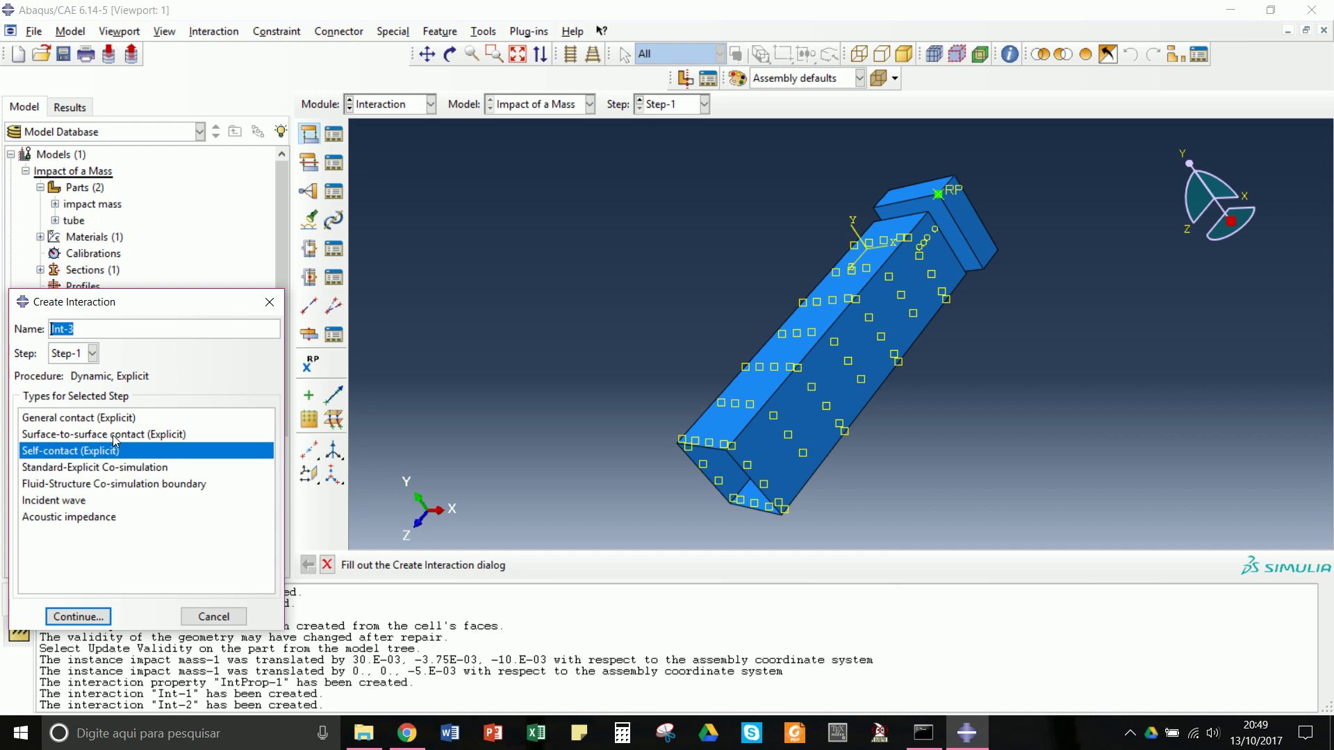
{"action": "left_click", "coordinate": [115, 441]}
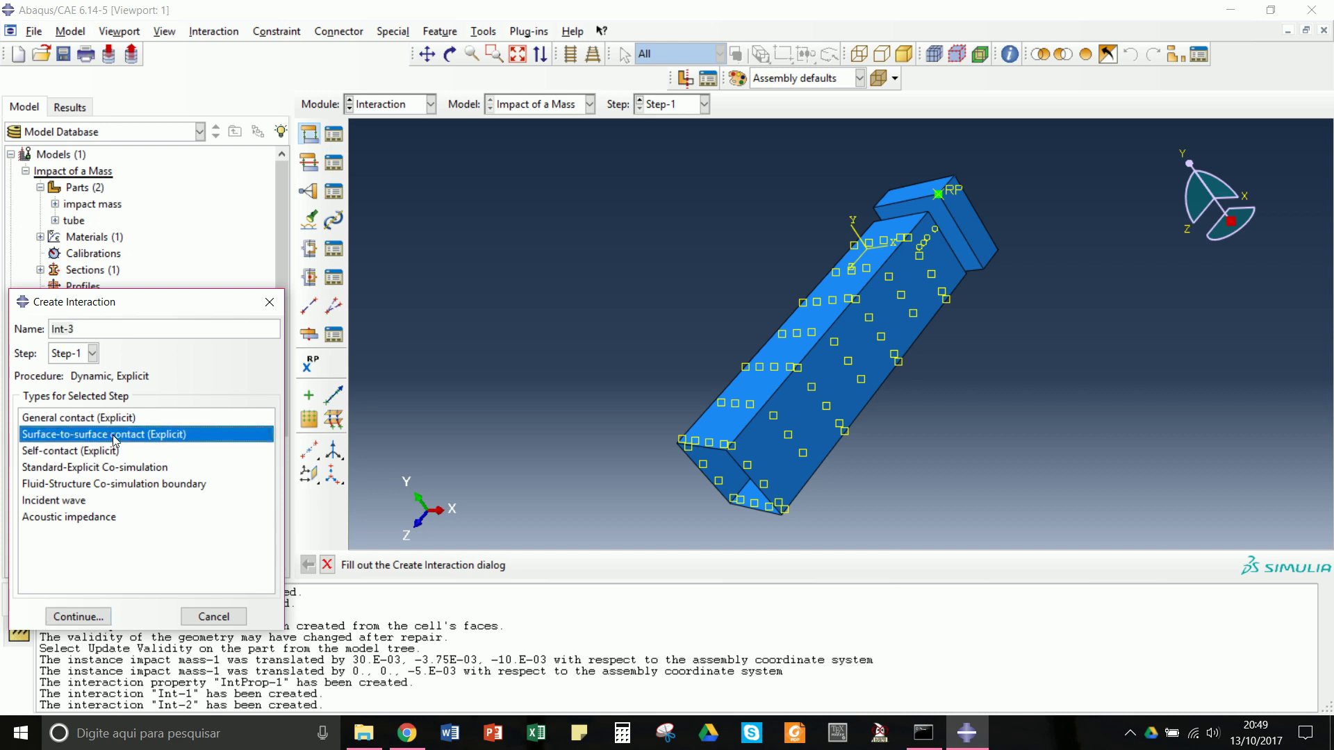
{"action": "left_click", "coordinate": [78, 617]}
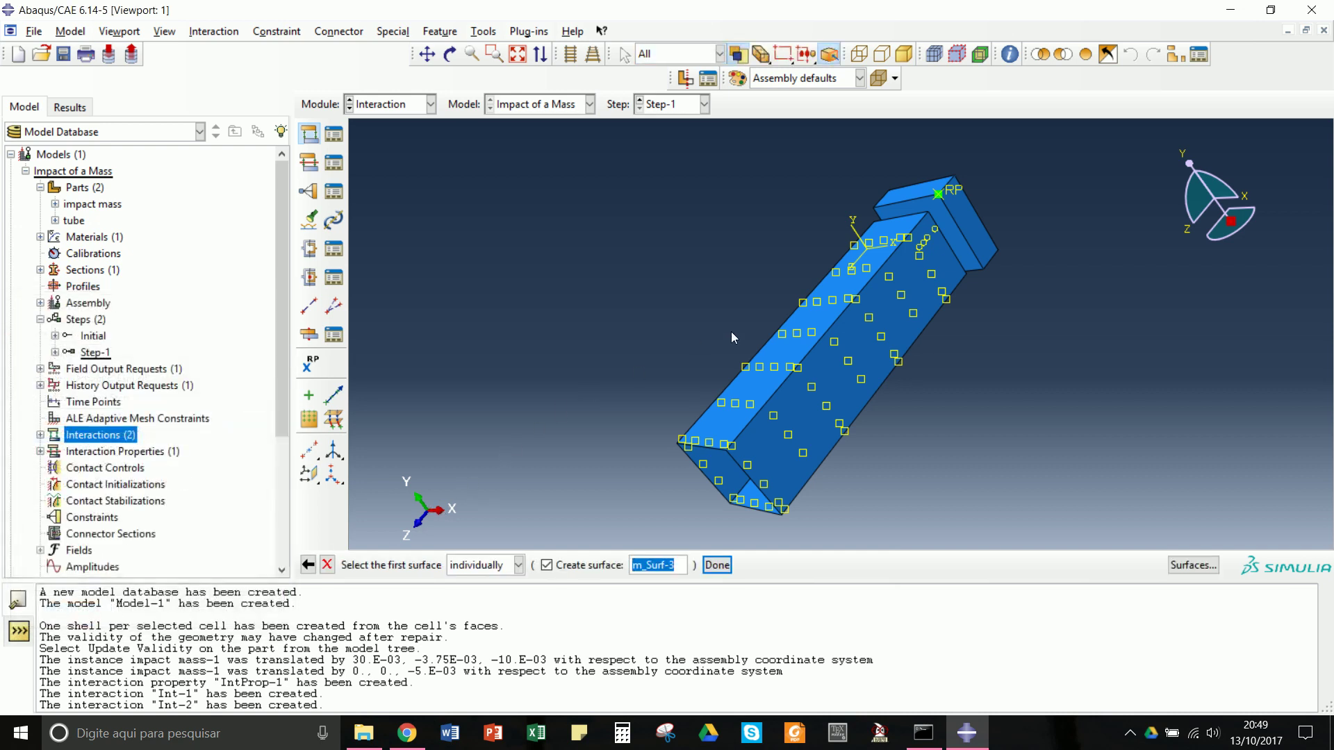
{"action": "left_click", "coordinate": [961, 253]}
{"action": "left_click", "coordinate": [709, 565]}
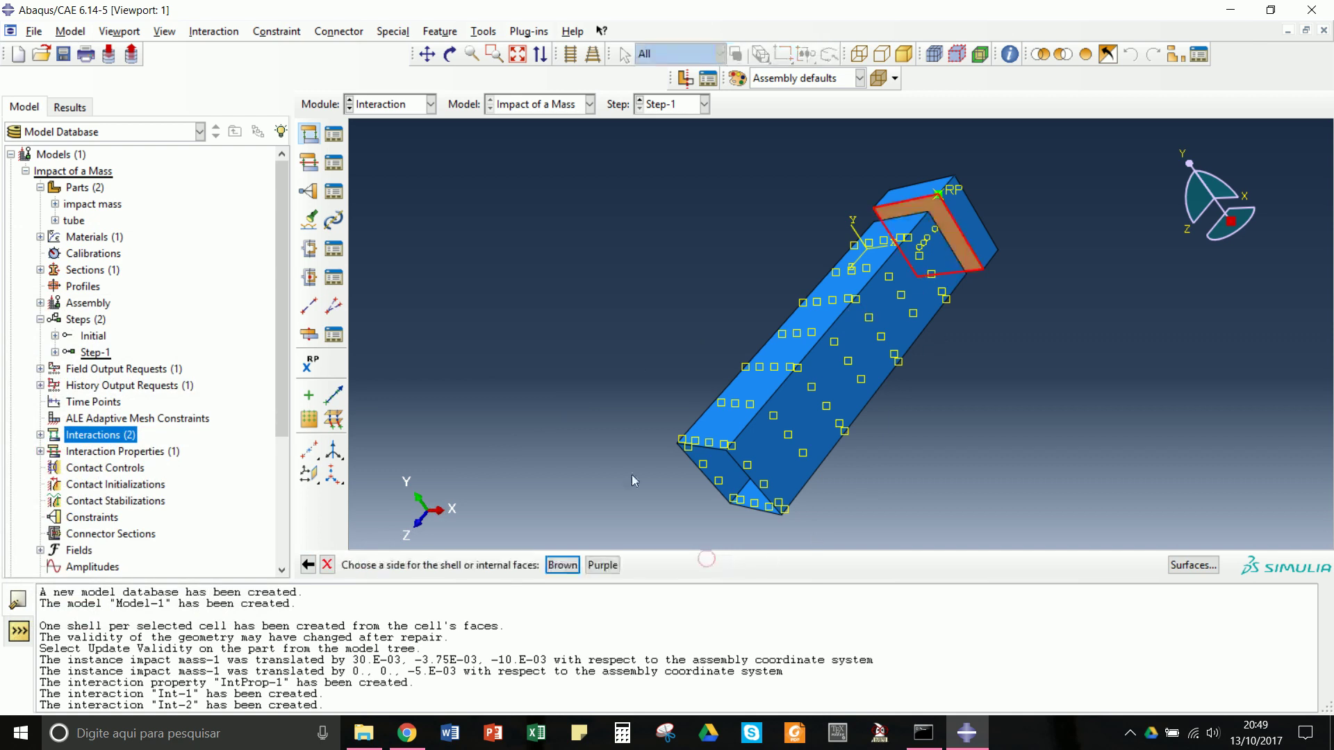
{"action": "left_click", "coordinate": [563, 564]}
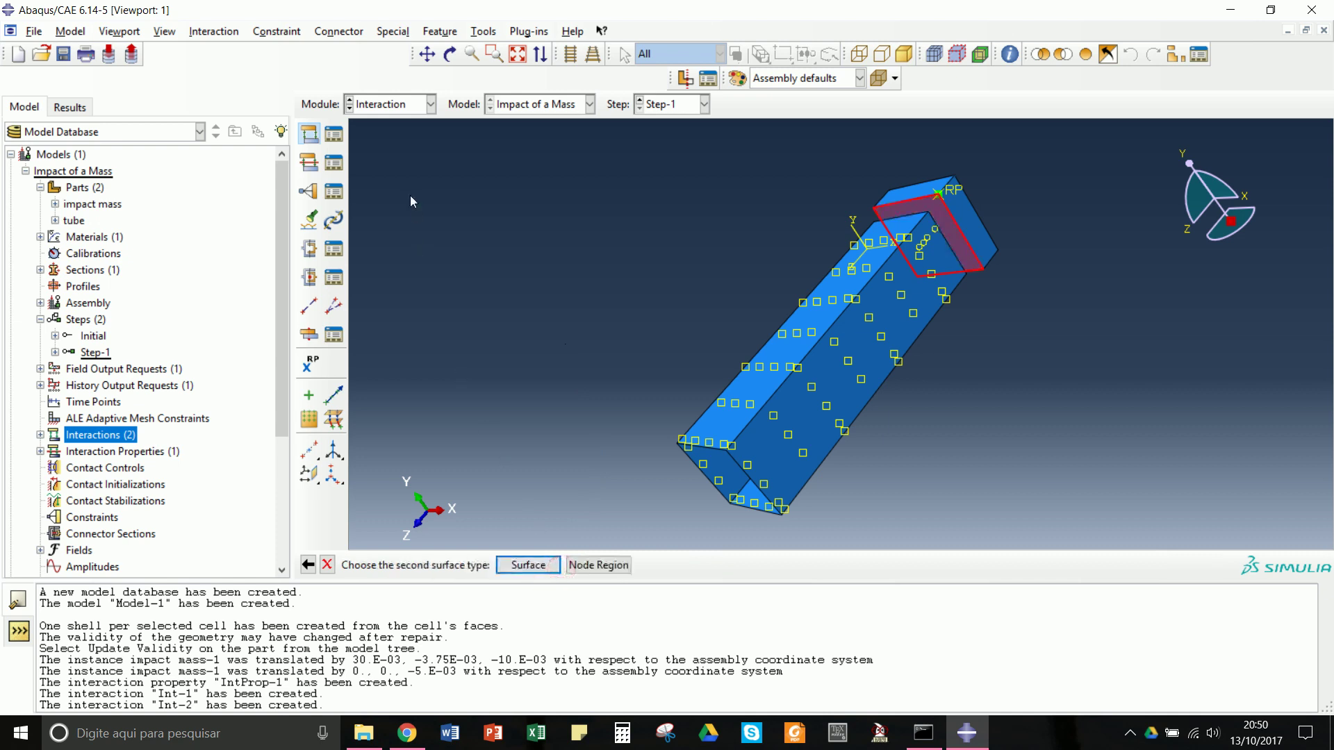
{"action": "left_click", "coordinate": [599, 565]}
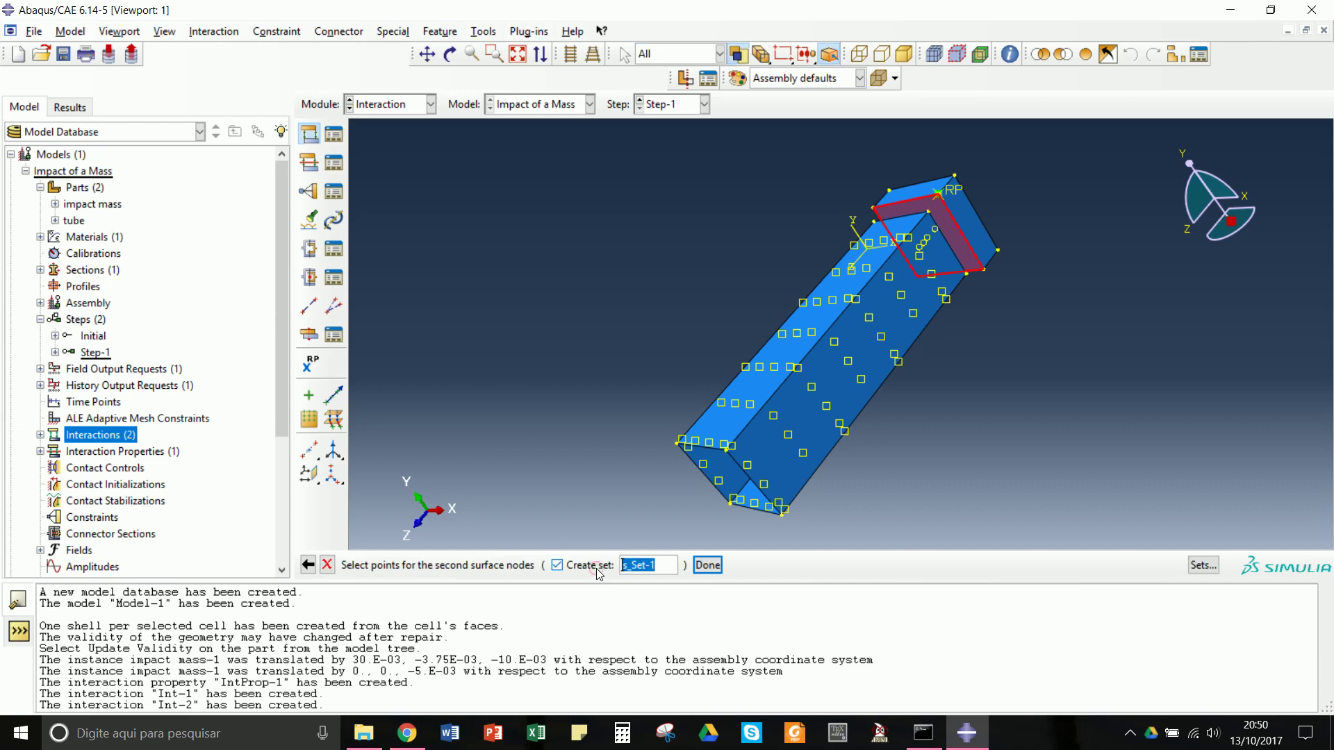
Use the tube's top edges as node set s_Set-1 and confirm Int-3 with IntProp-1
{"action": "left_click", "coordinate": [449, 53]}
{"action": "left_click_drag", "start_coordinate": [944, 205], "coordinate": [883, 270]}
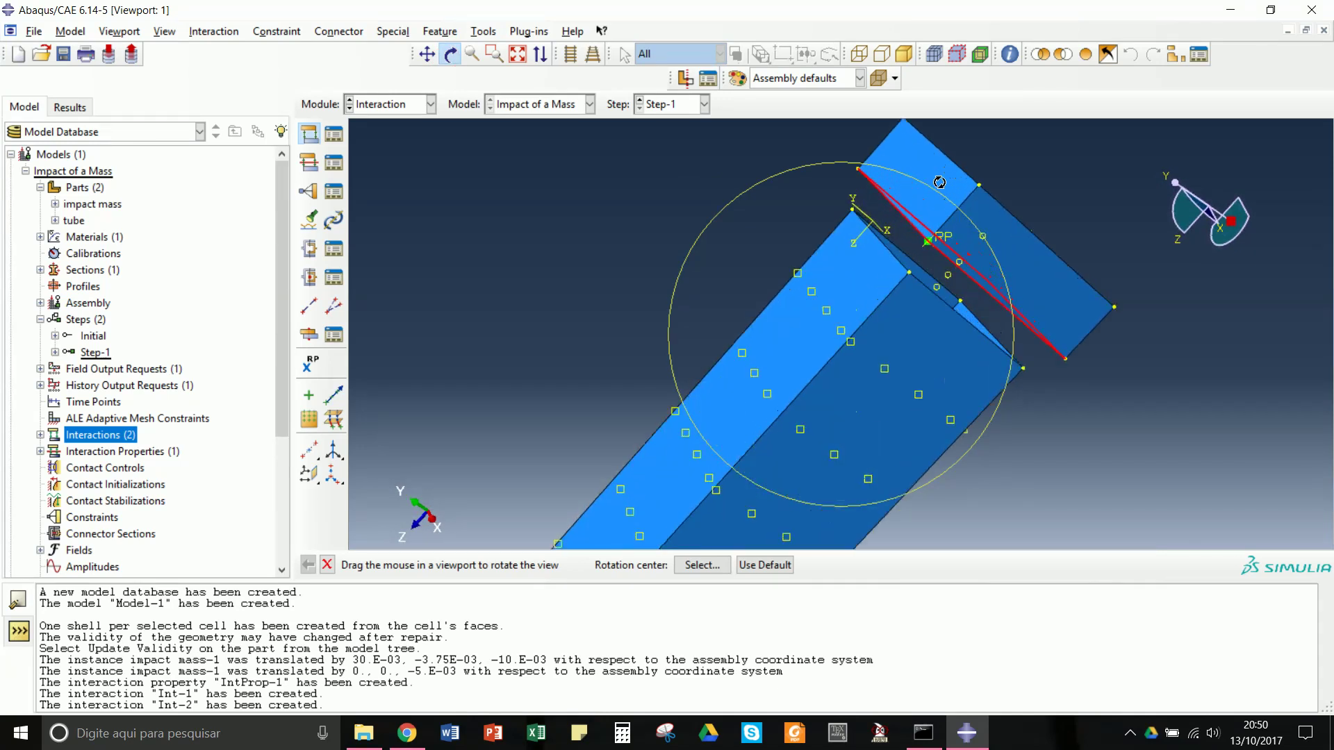
{"action": "middle_click", "coordinate": [883, 269]}
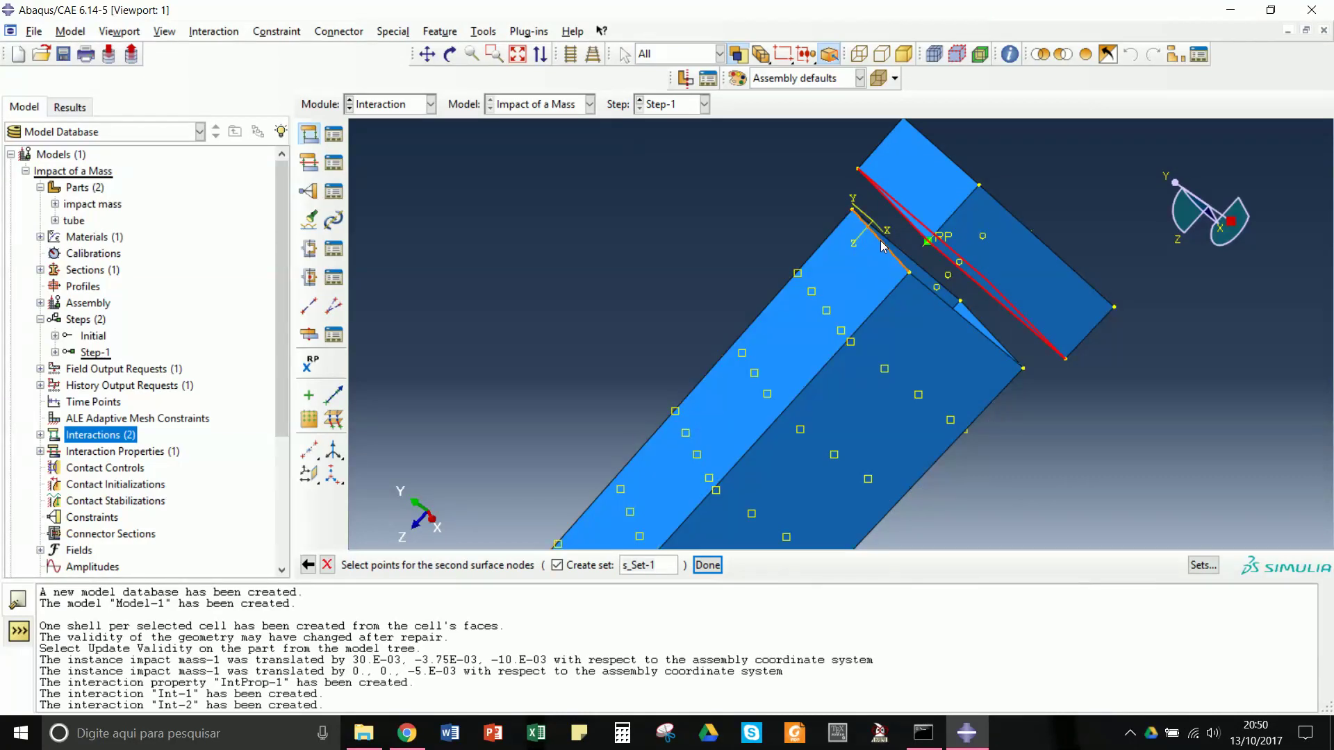
{"action": "left_click", "coordinate": [925, 272]}
{"action": "left_click", "coordinate": [971, 319]}
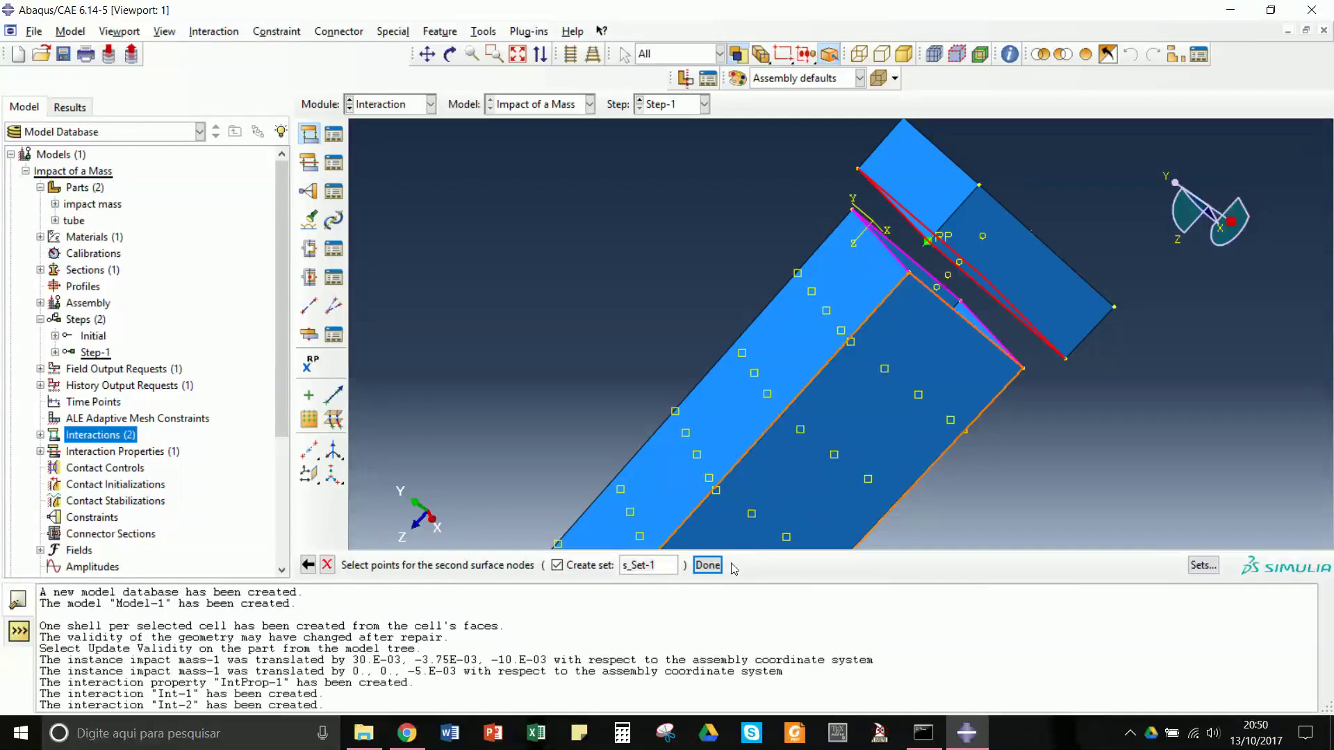
{"action": "left_click", "coordinate": [707, 565]}
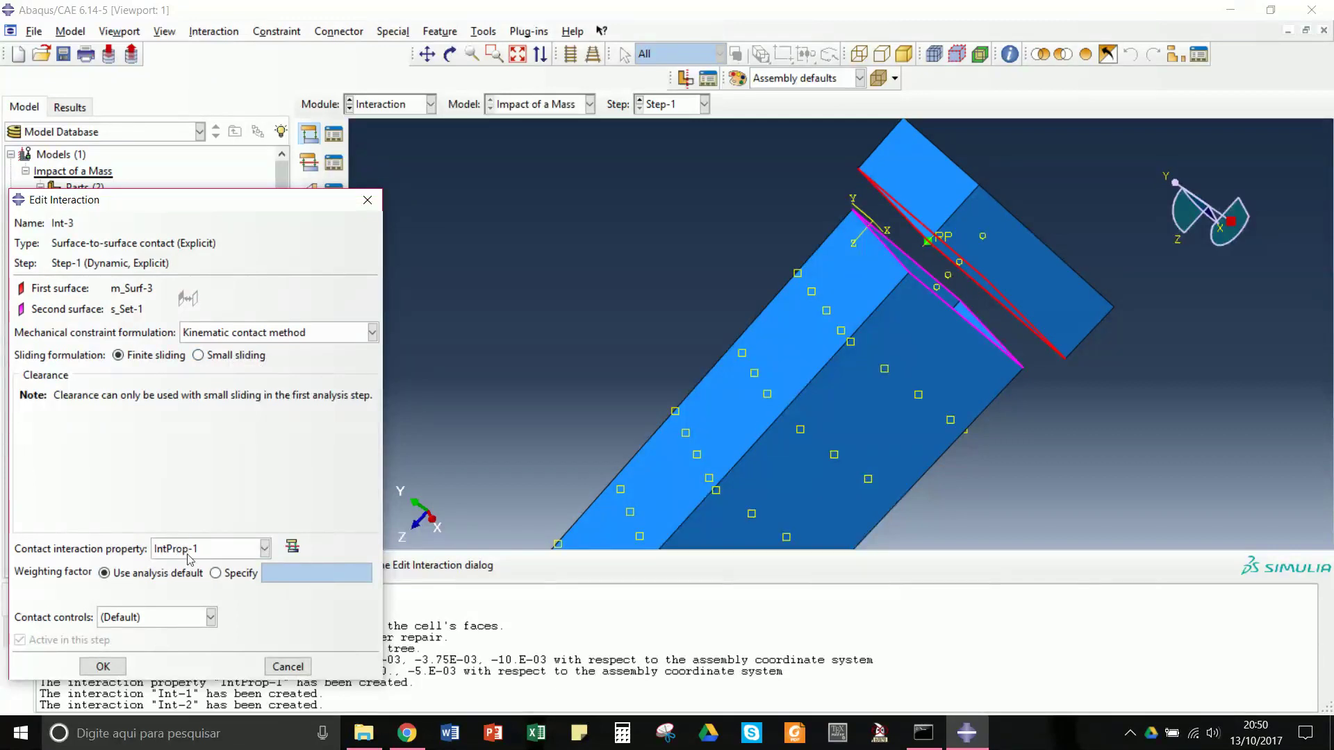
{"action": "left_click", "coordinate": [104, 667]}
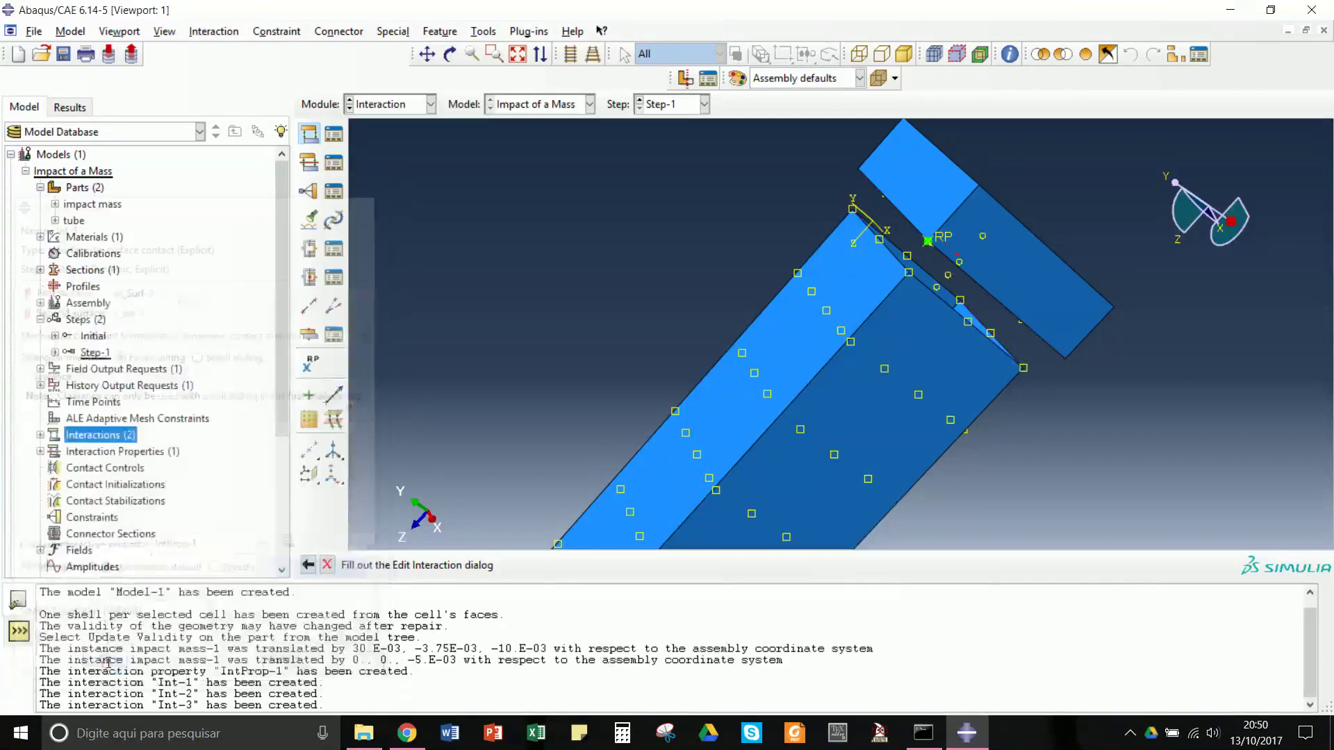
{"action": "scroll", "coordinate": [167, 480], "scroll_direction": "down", "scroll_amount": 4}
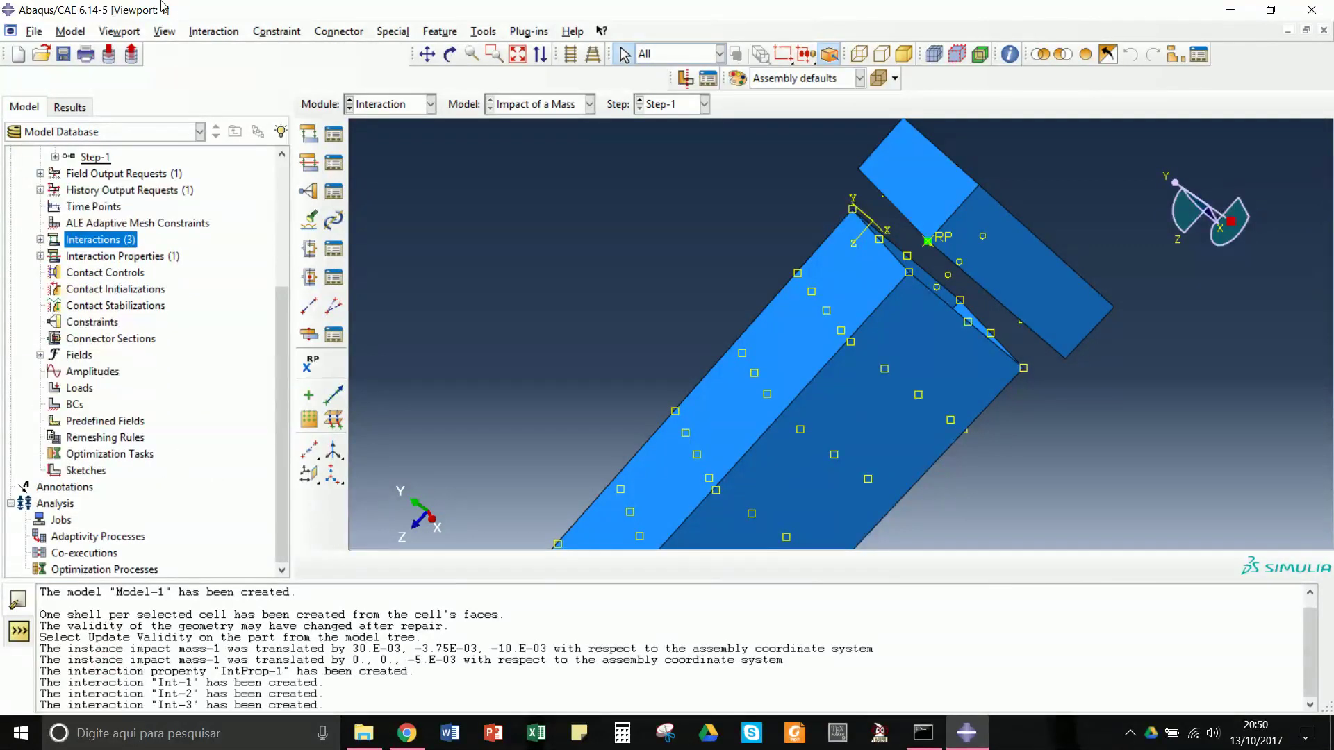
{"action": "left_click", "coordinate": [431, 104]}
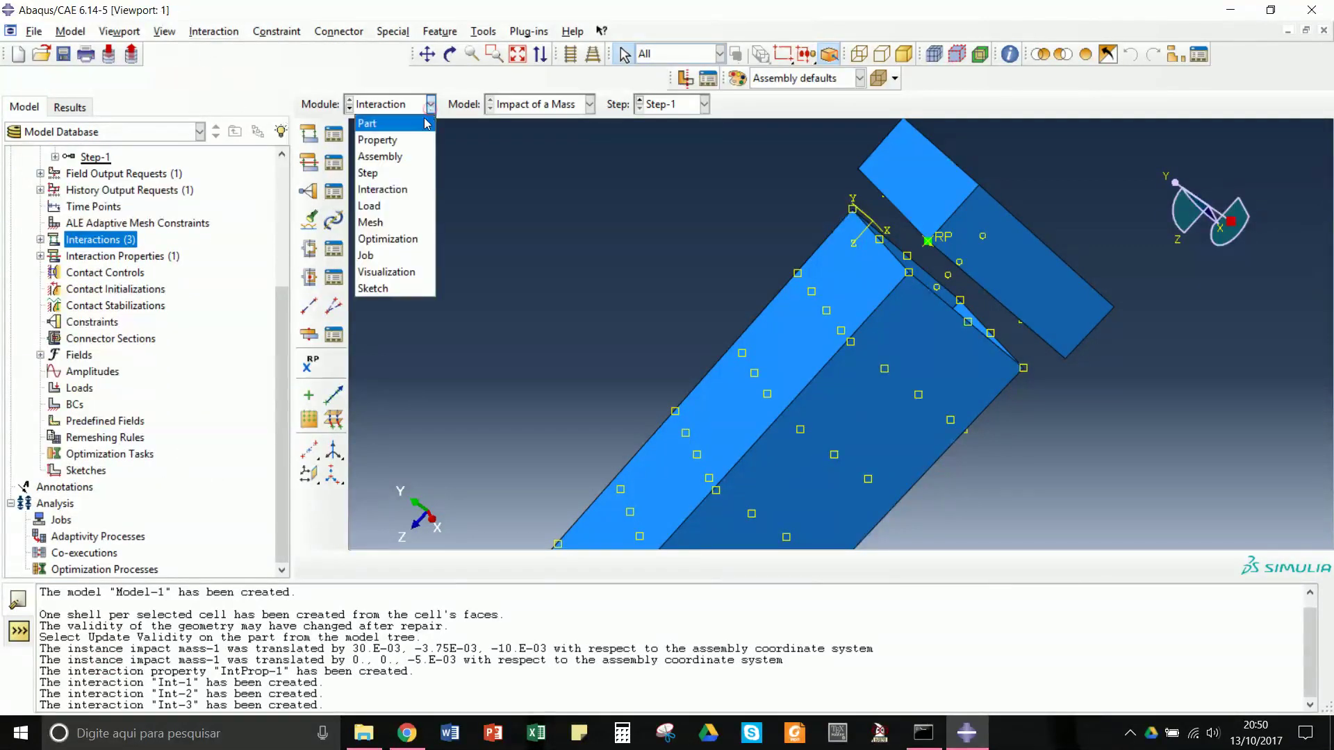
Switch to the Load module and begin a Symmetry/Antisymmetry/Encastre boundary condition
{"action": "left_click", "coordinate": [382, 206]}
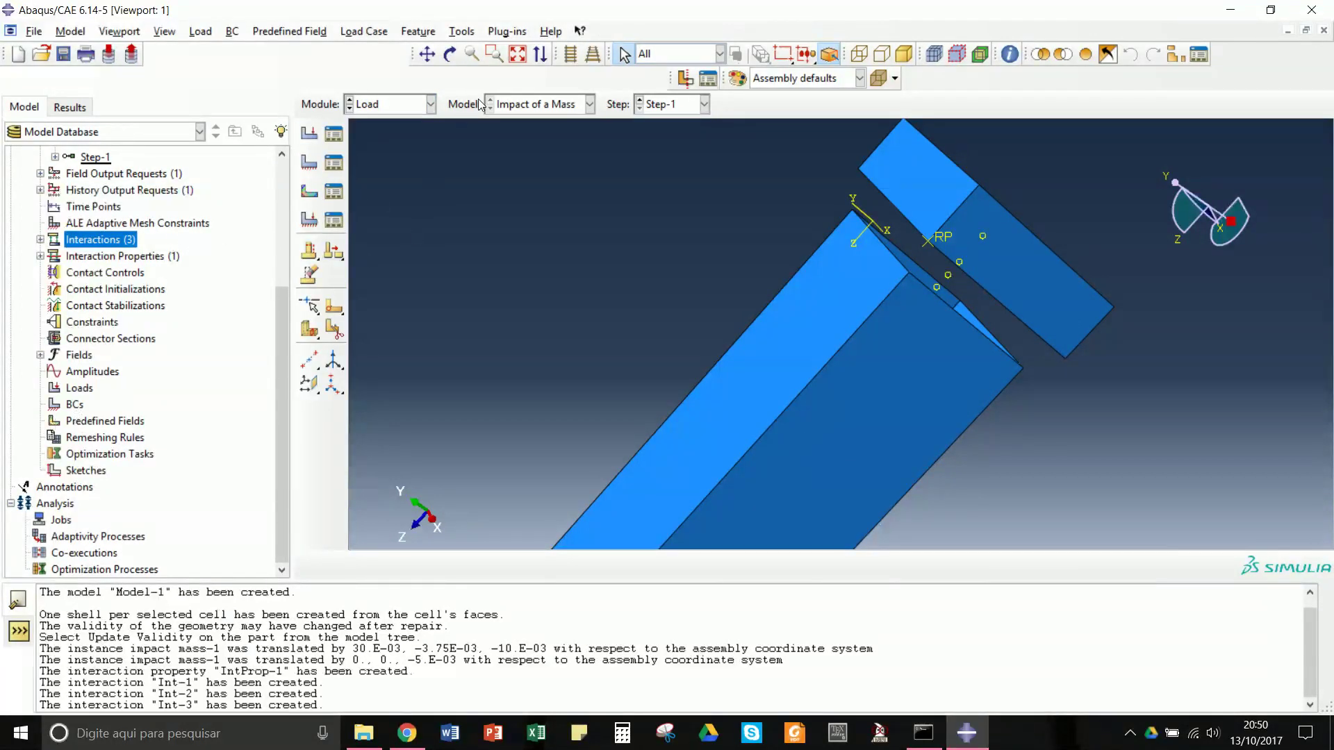
{"action": "left_click", "coordinate": [517, 54]}
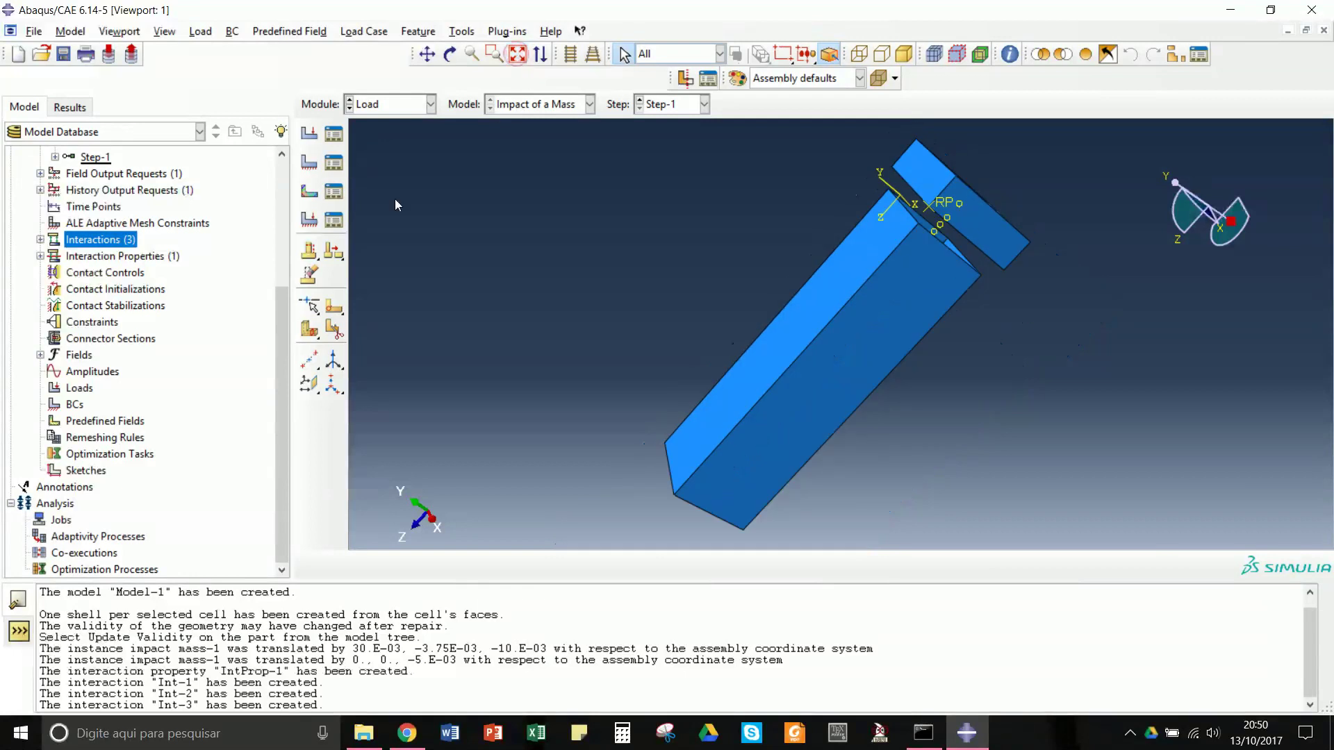
{"action": "left_click", "coordinate": [80, 406]}
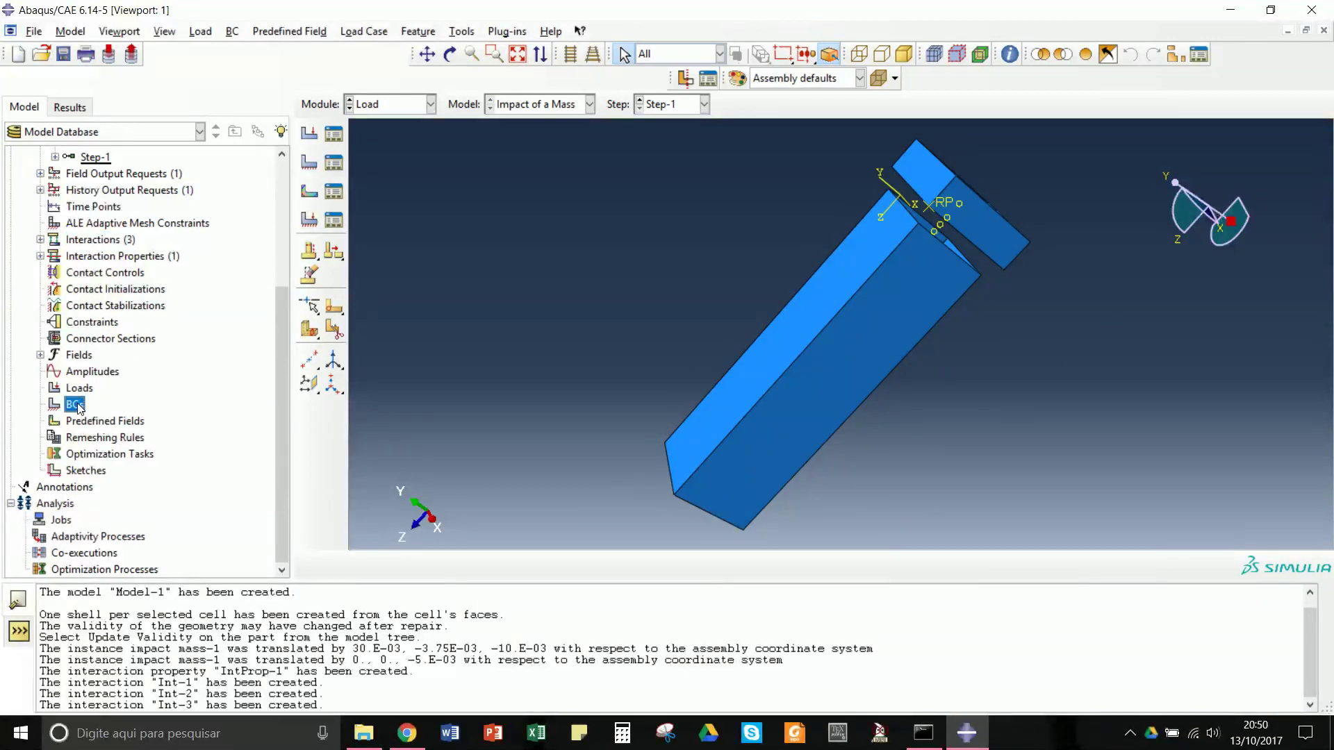
{"action": "right_click", "coordinate": [77, 403]}
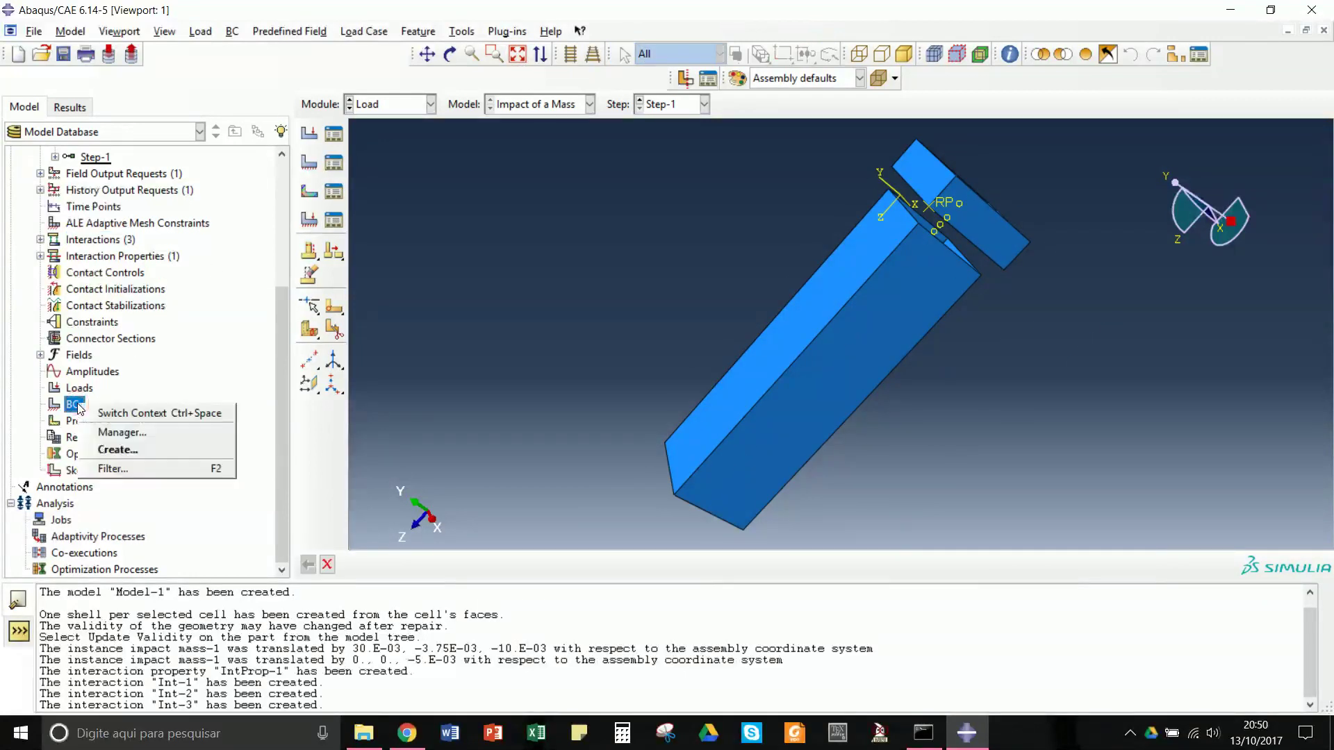
{"action": "left_click", "coordinate": [115, 450]}
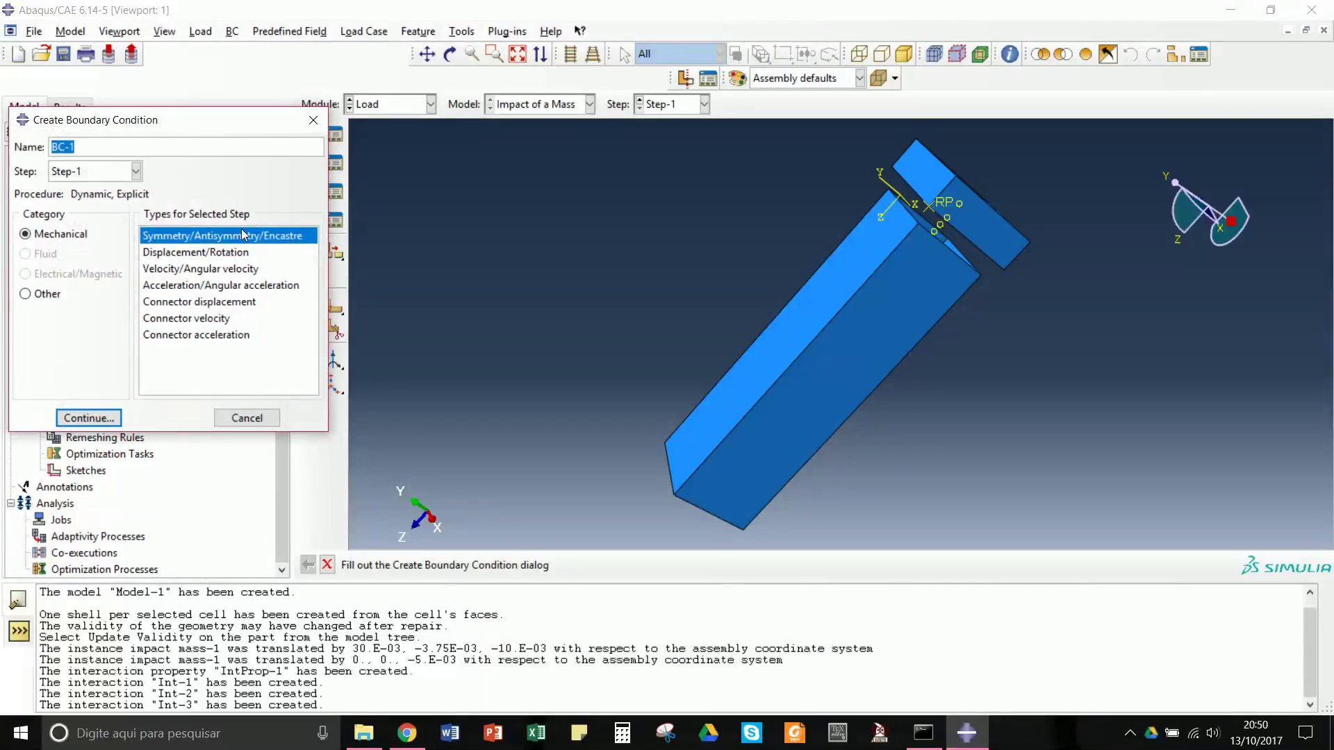
{"action": "left_click", "coordinate": [71, 418]}
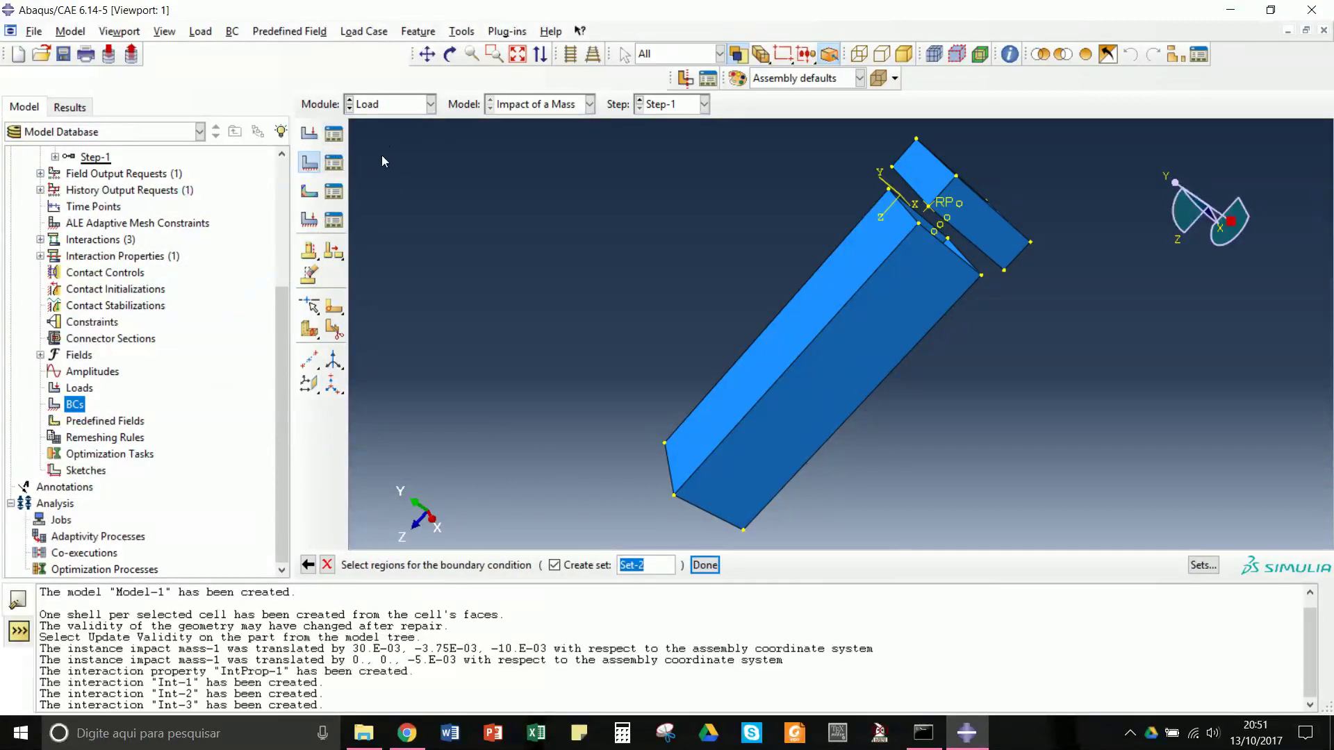
Fully fix the tube's lower-end edges with ENCASTRE boundary condition BC-1
{"action": "left_click", "coordinate": [450, 54]}
{"action": "left_click_drag", "start_coordinate": [759, 392], "coordinate": [810, 308]}
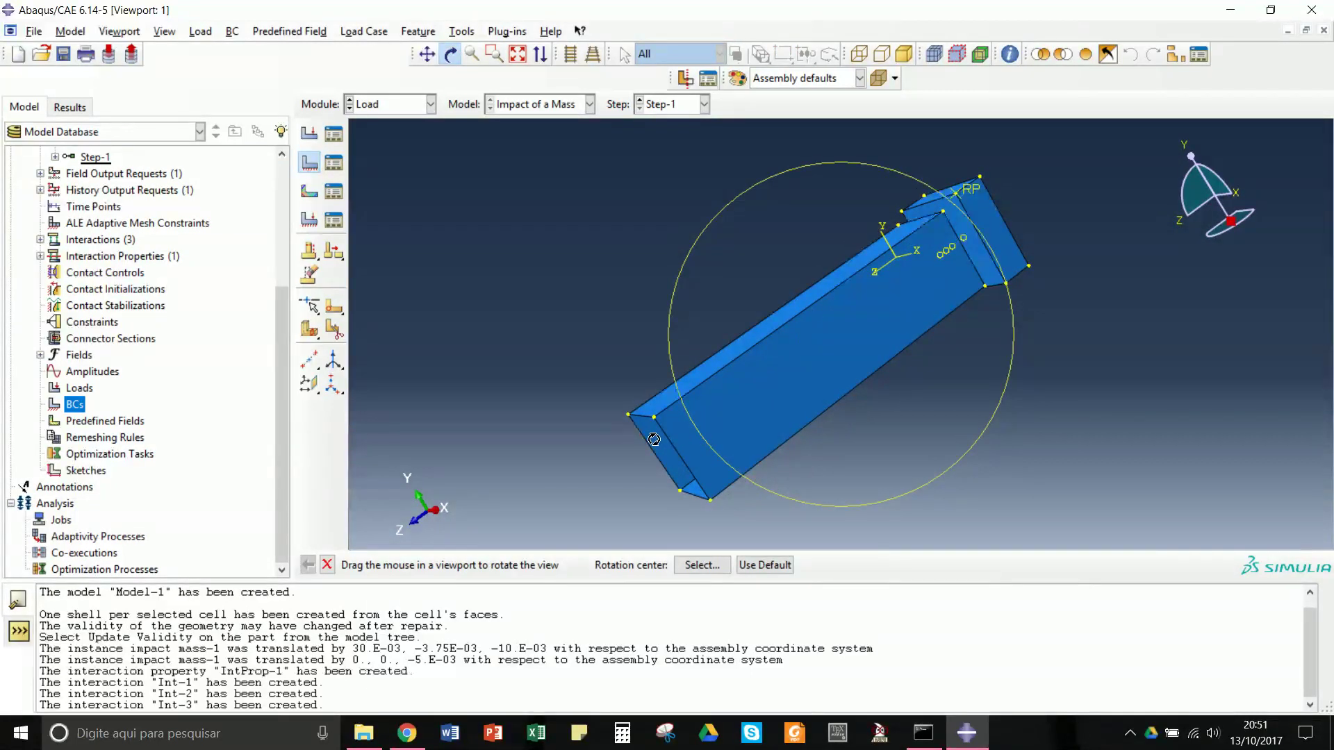
{"action": "key", "text": "Escape"}
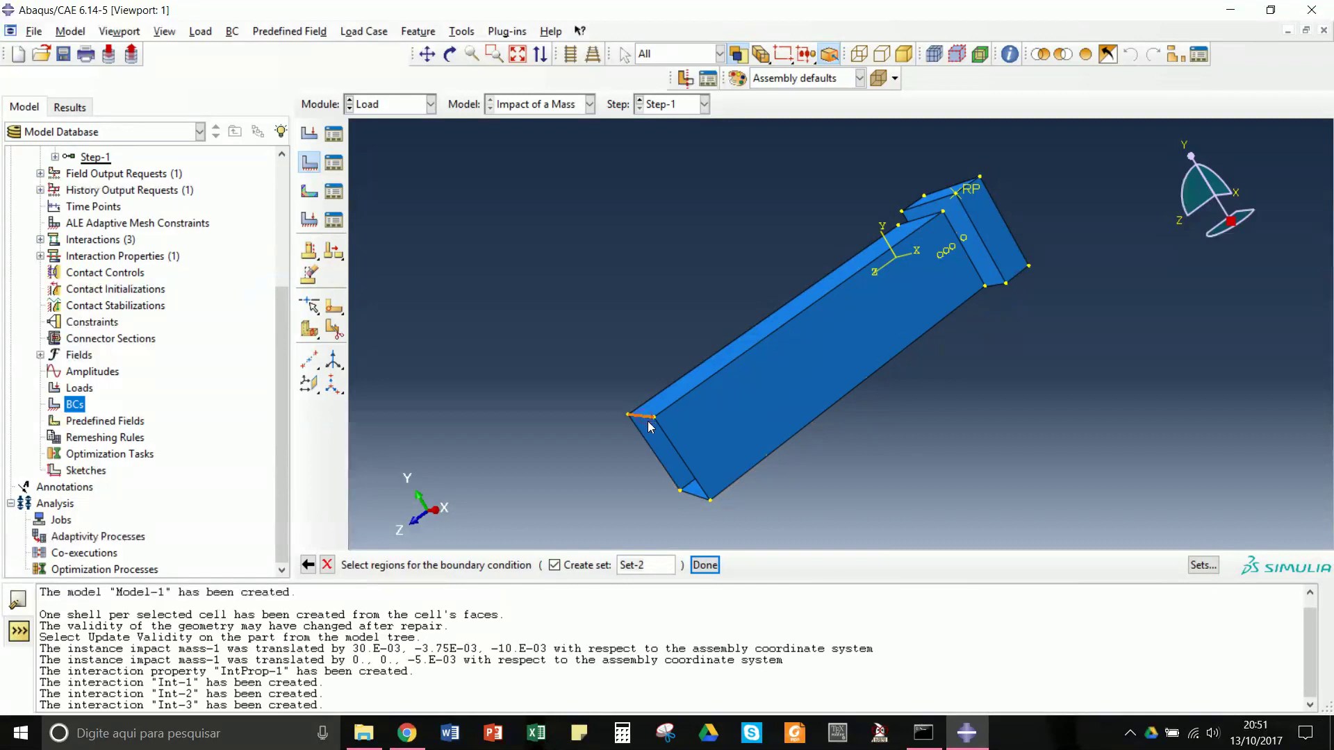
{"action": "left_click", "coordinate": [663, 458], "text": "shift"}
{"action": "left_click", "coordinate": [680, 459], "text": "shift"}
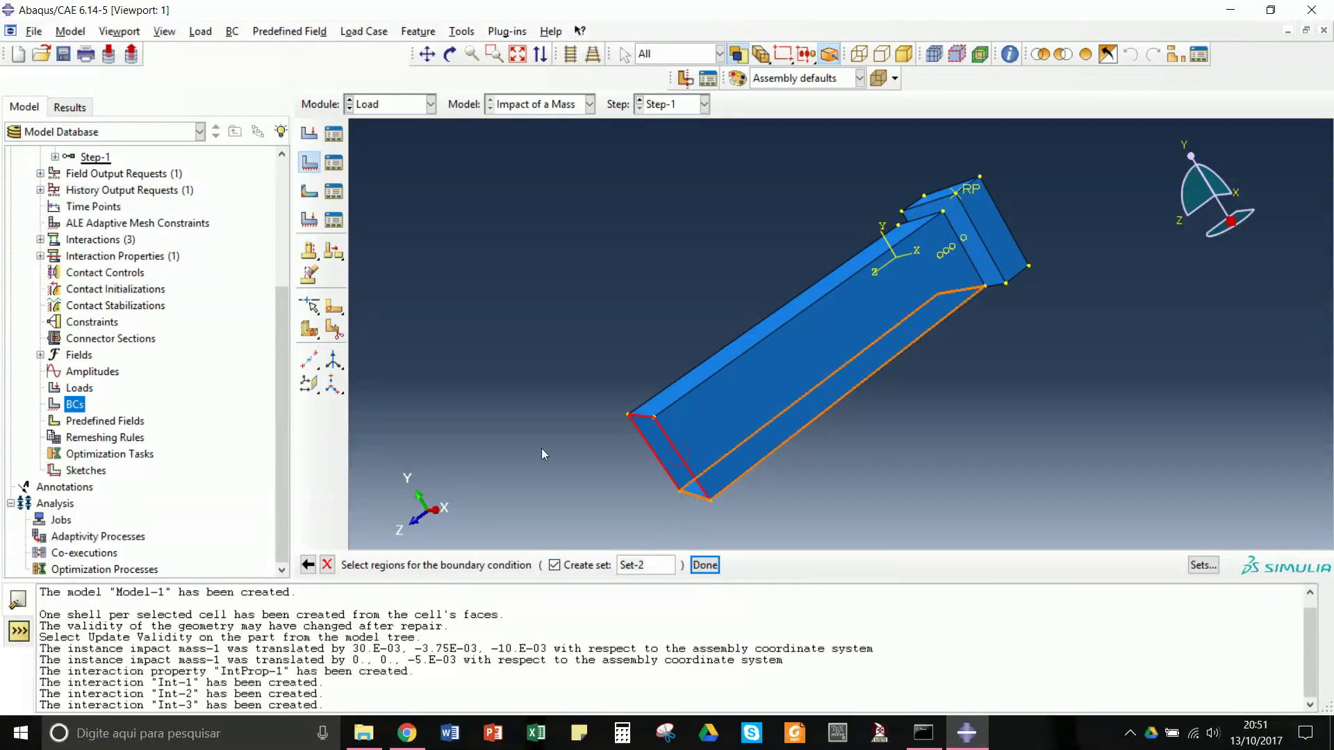
{"action": "left_click", "coordinate": [705, 565]}
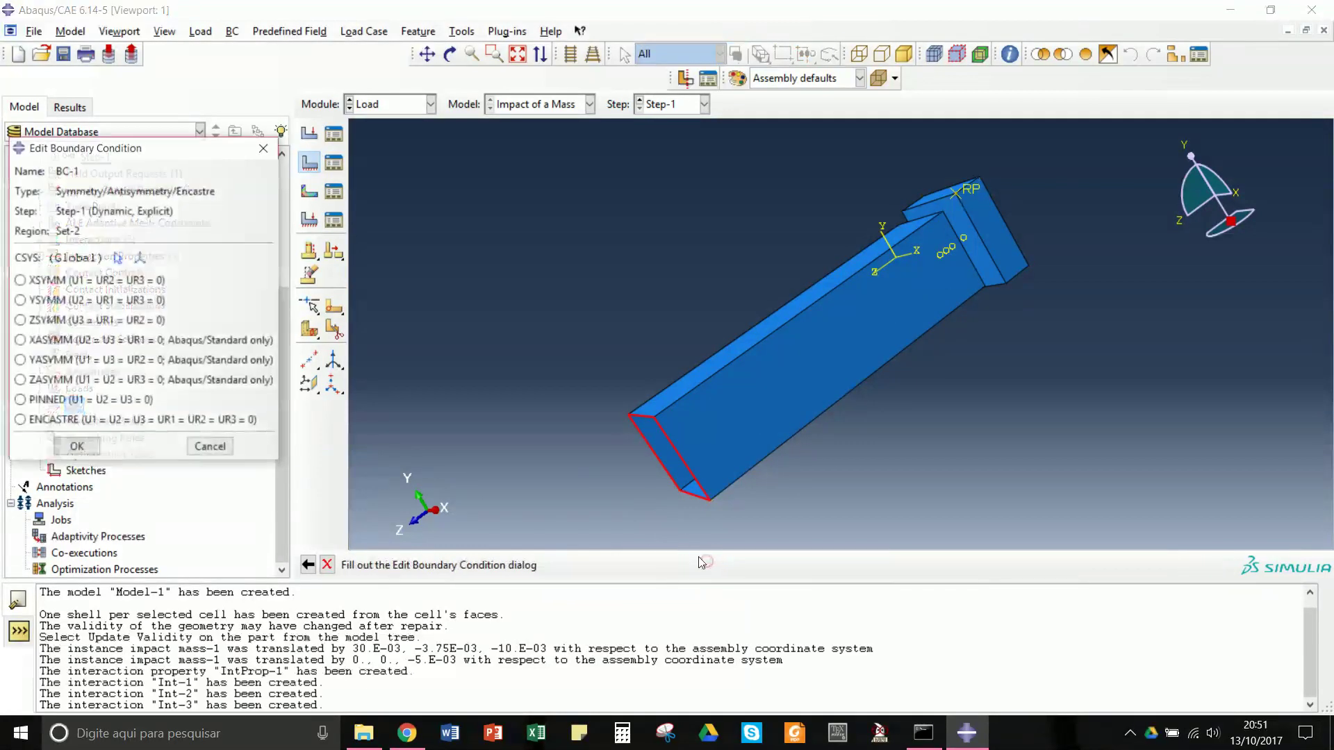
{"action": "left_click", "coordinate": [20, 420]}
{"action": "left_click", "coordinate": [94, 450]}
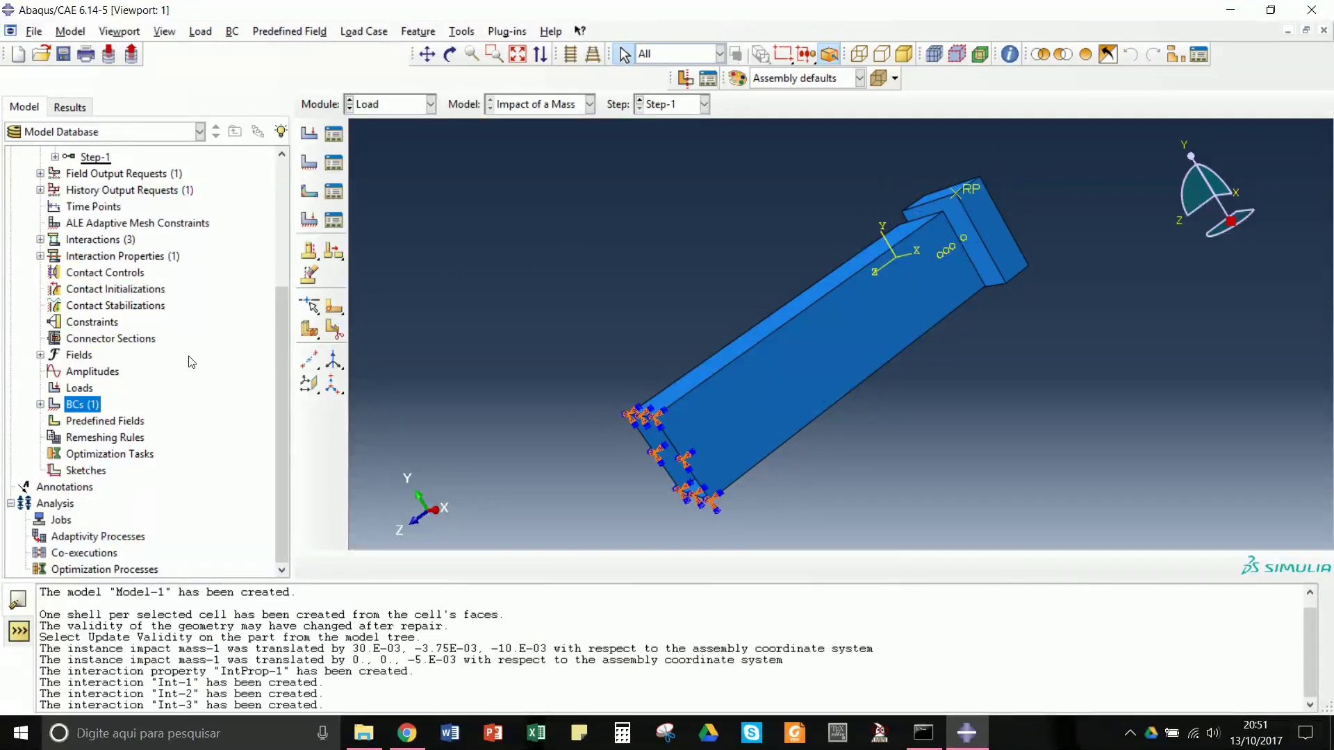
Create Displacement/Rotation BC-2 on the mass reference point with U1, U2, UR1, UR2, UR3 at 0
{"action": "right_click", "coordinate": [89, 408]}
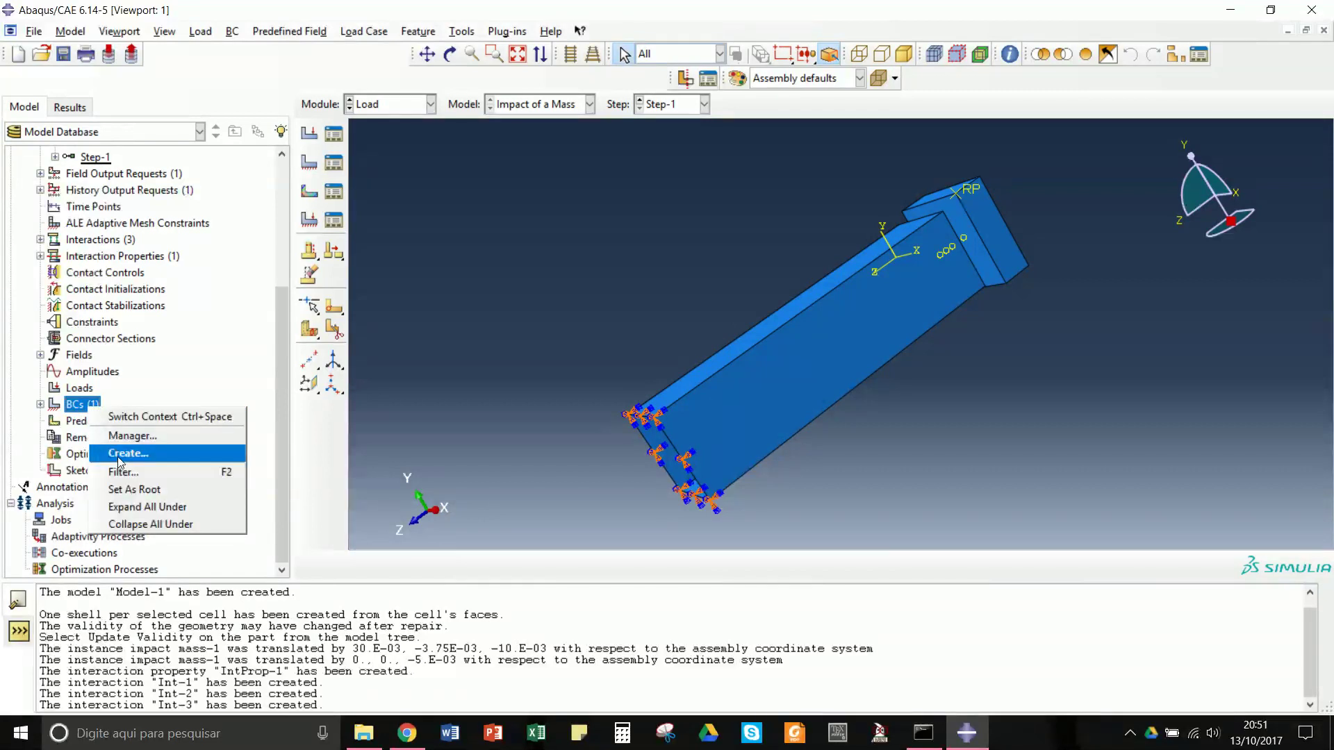
{"action": "left_click", "coordinate": [120, 454]}
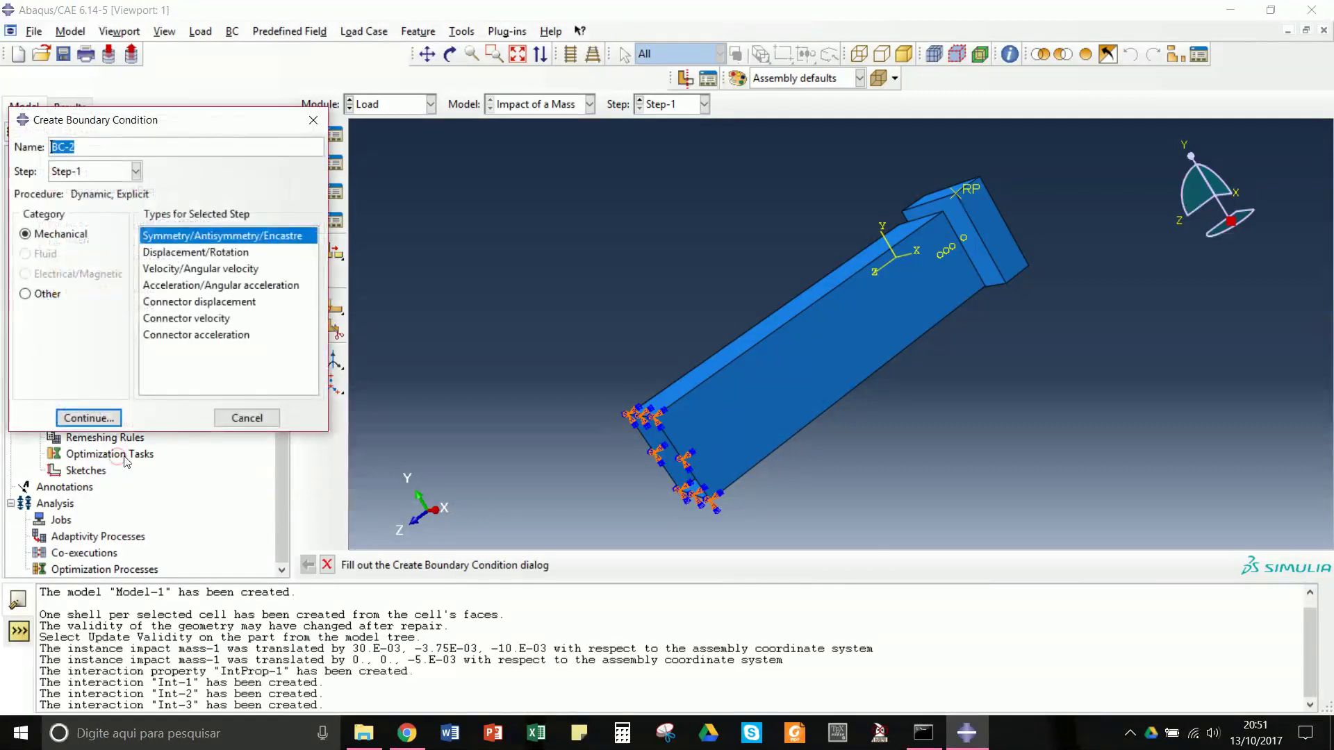
{"action": "left_click", "coordinate": [205, 254]}
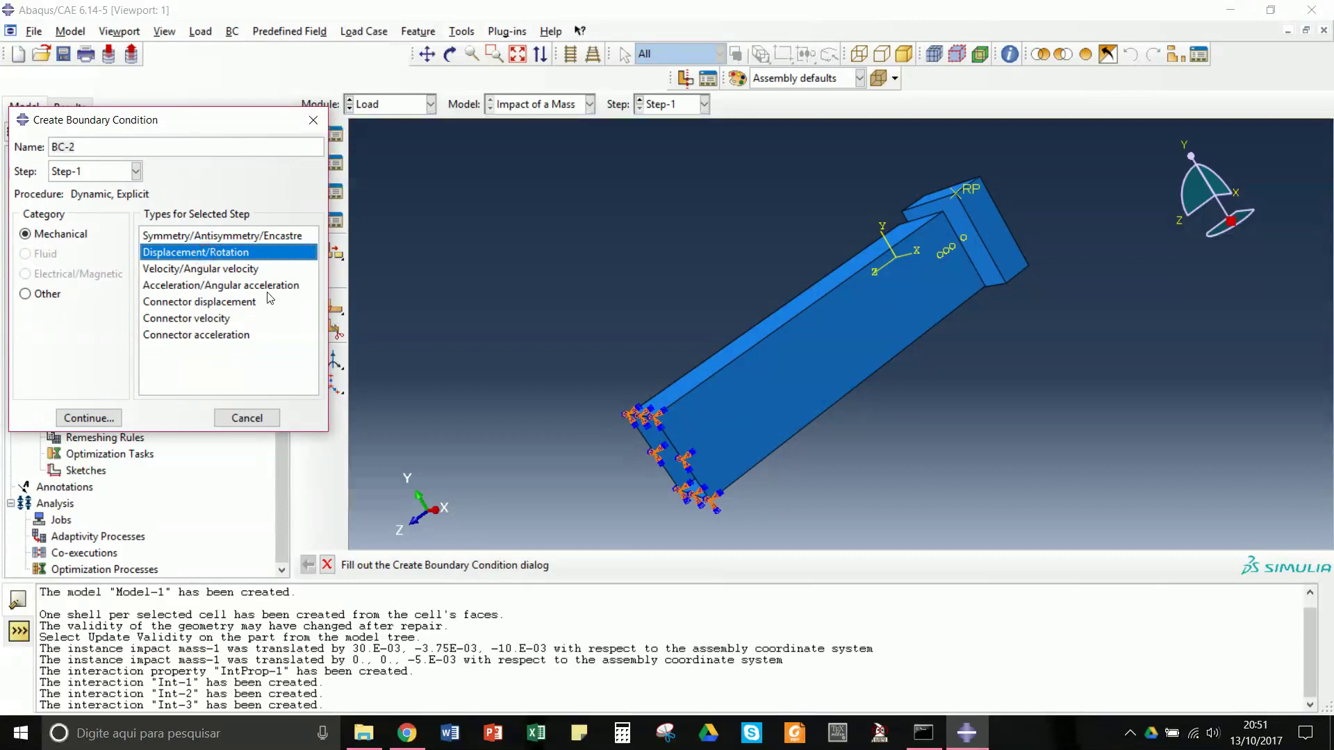
{"action": "left_click", "coordinate": [89, 417]}
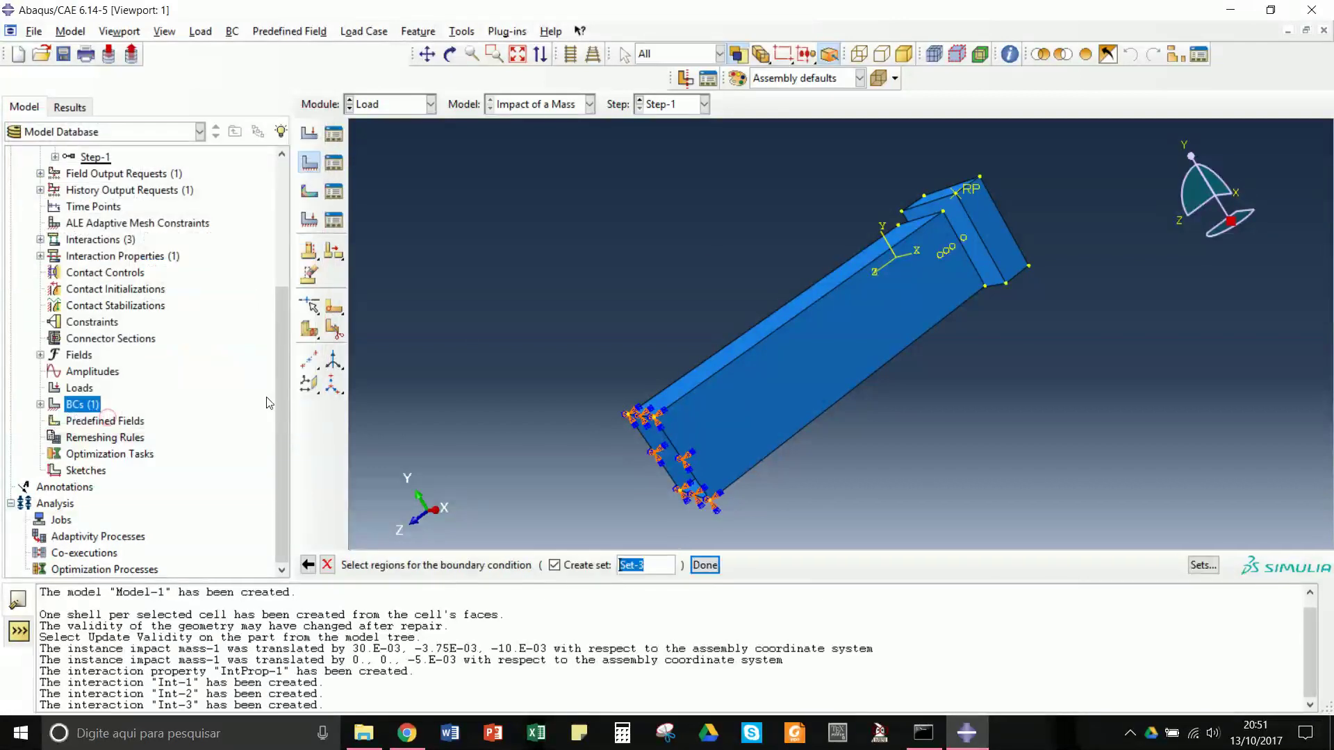
{"action": "left_click", "coordinate": [954, 193]}
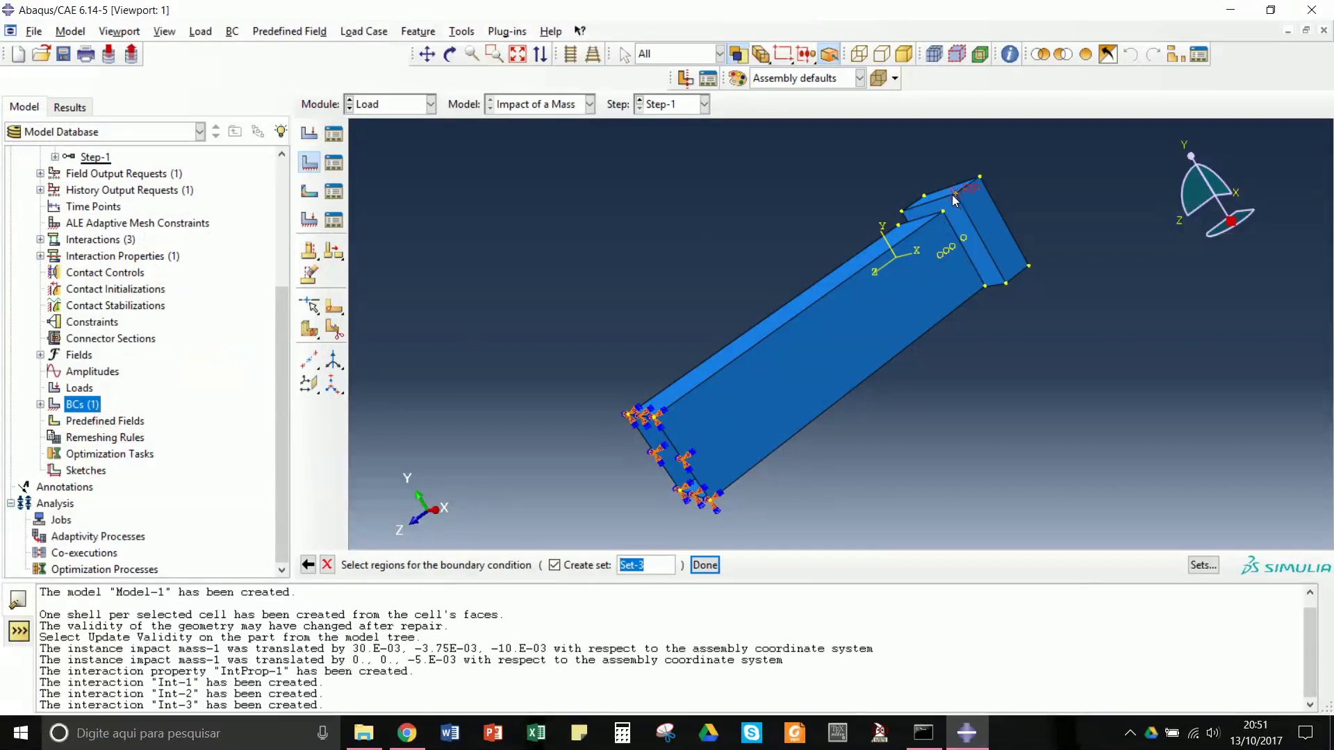
{"action": "left_click", "coordinate": [705, 565]}
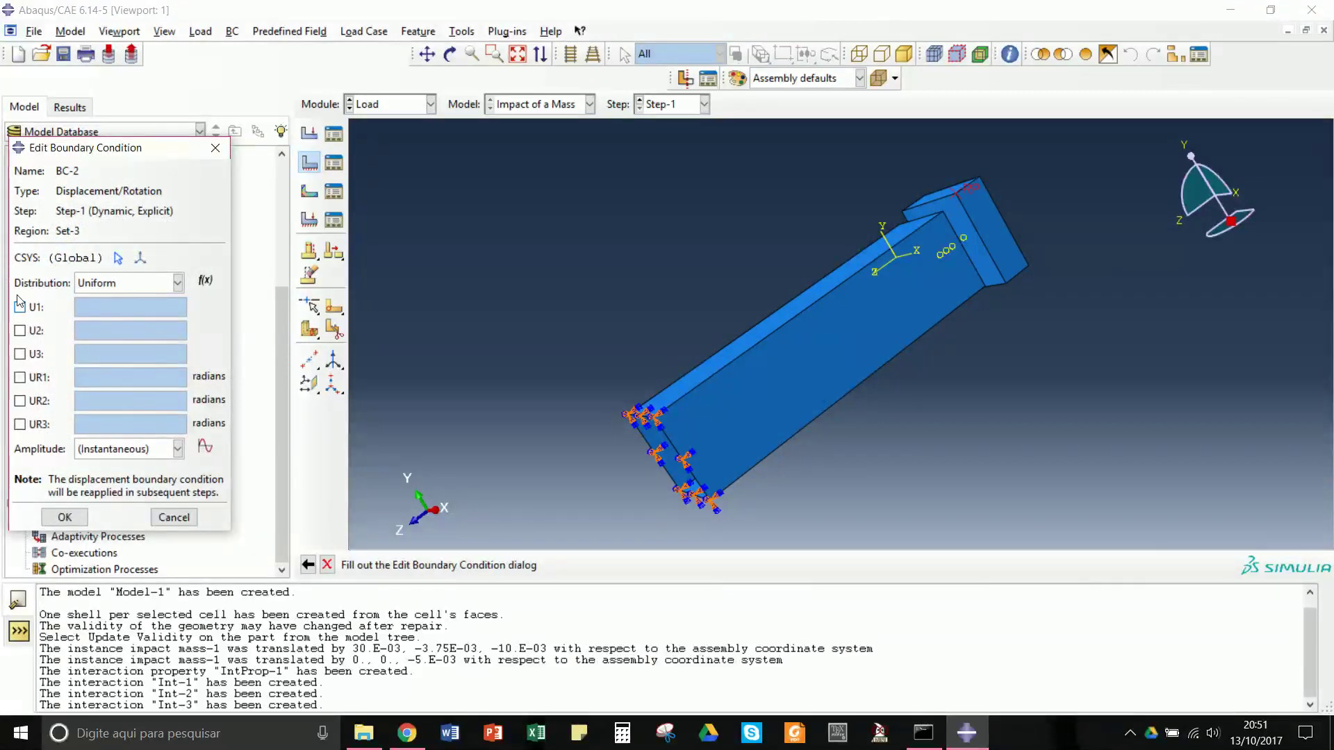
{"action": "left_click", "coordinate": [20, 308]}
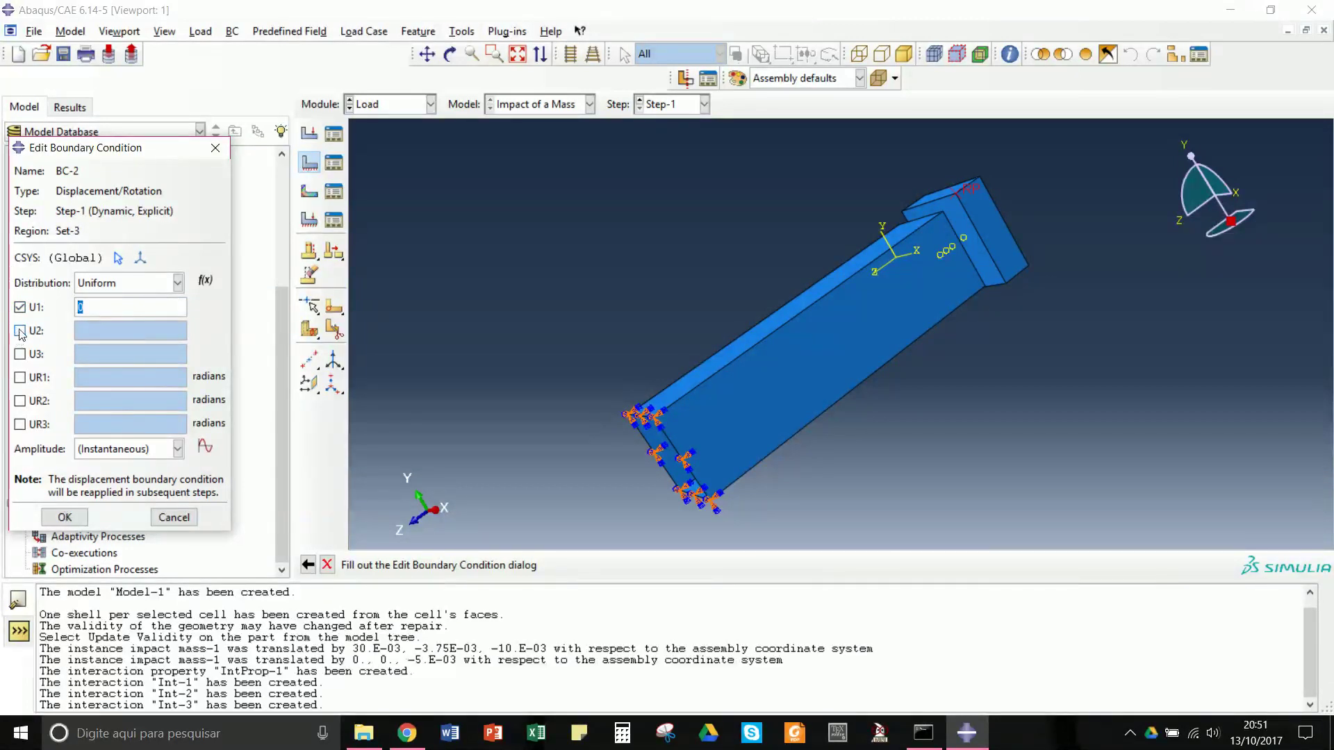
{"action": "left_click", "coordinate": [20, 331]}
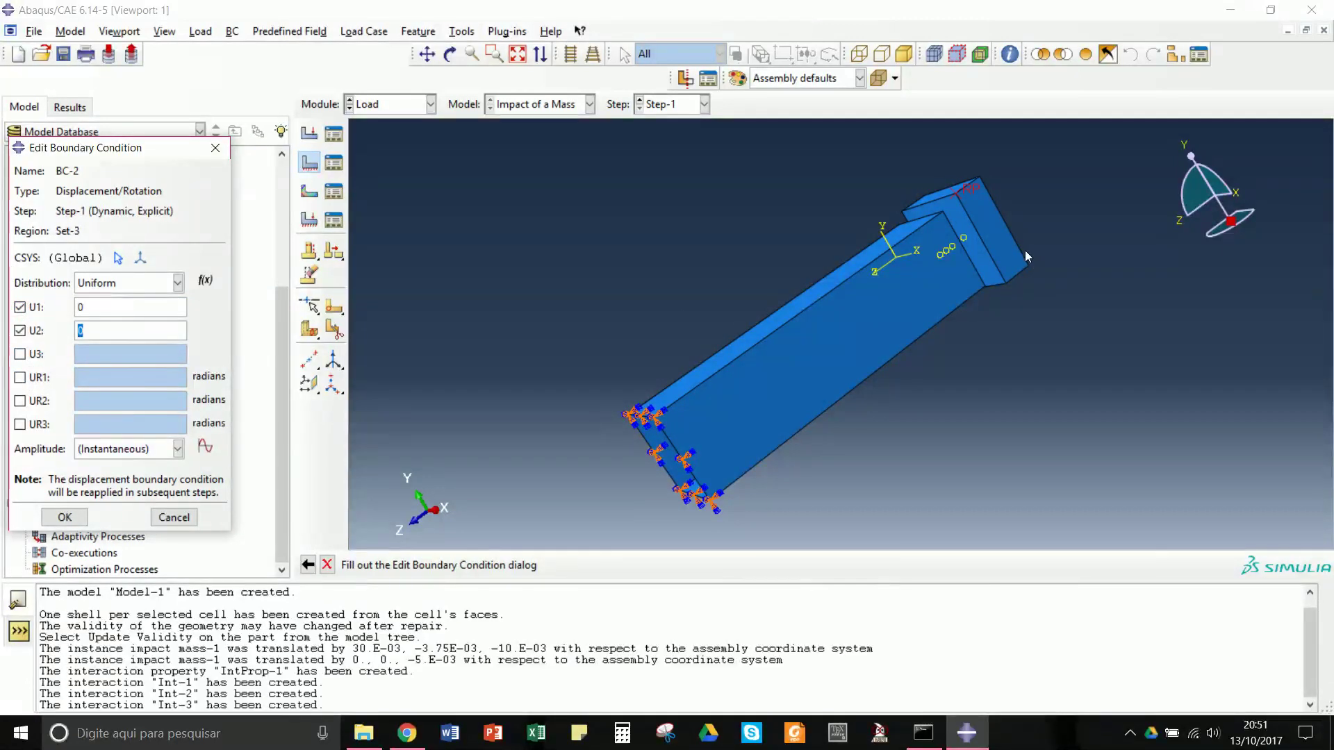
{"action": "left_click", "coordinate": [20, 378]}
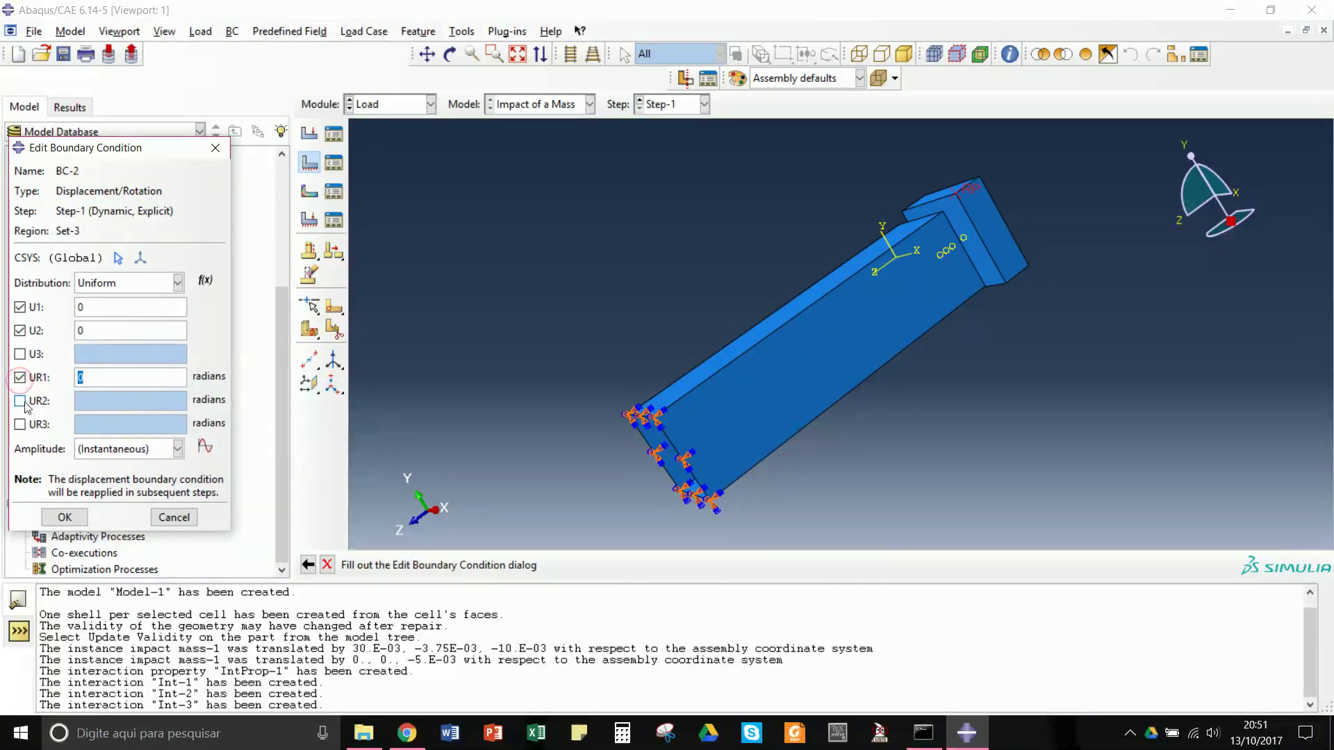
{"action": "left_click", "coordinate": [20, 401]}
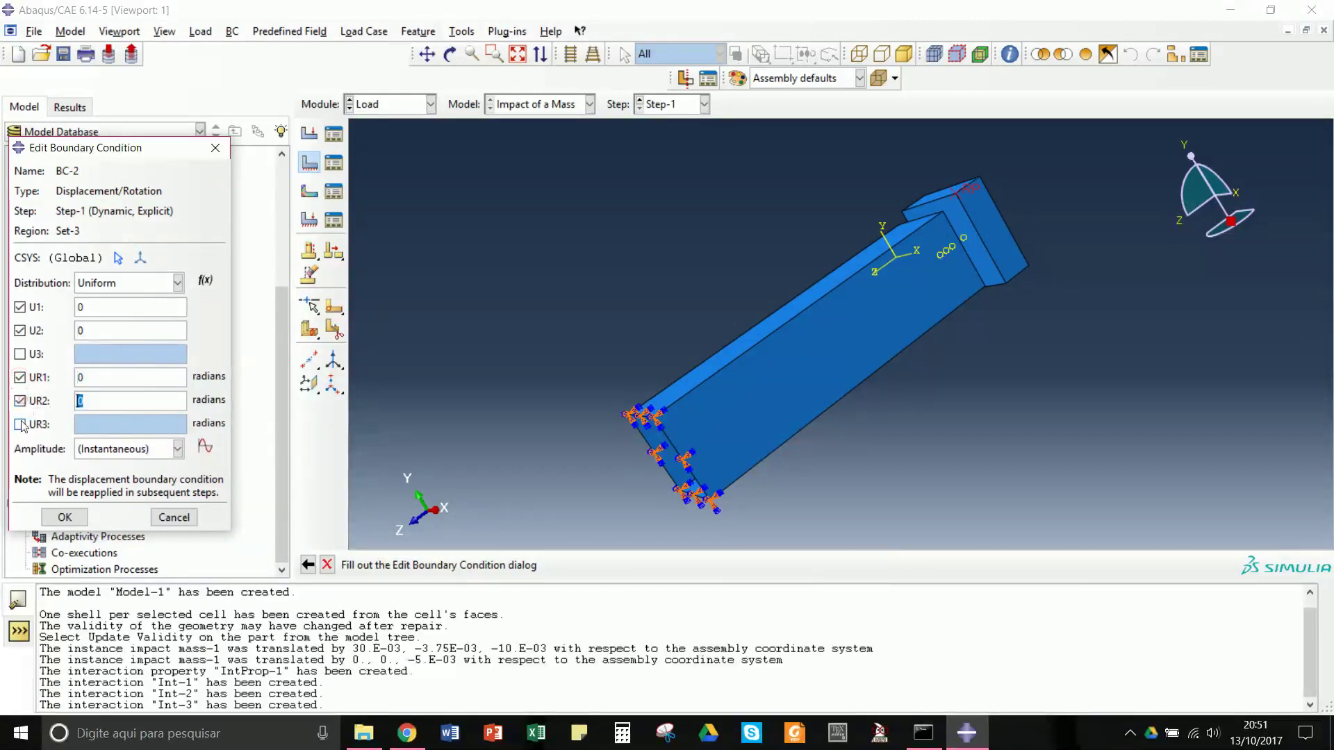
{"action": "left_click", "coordinate": [62, 519]}
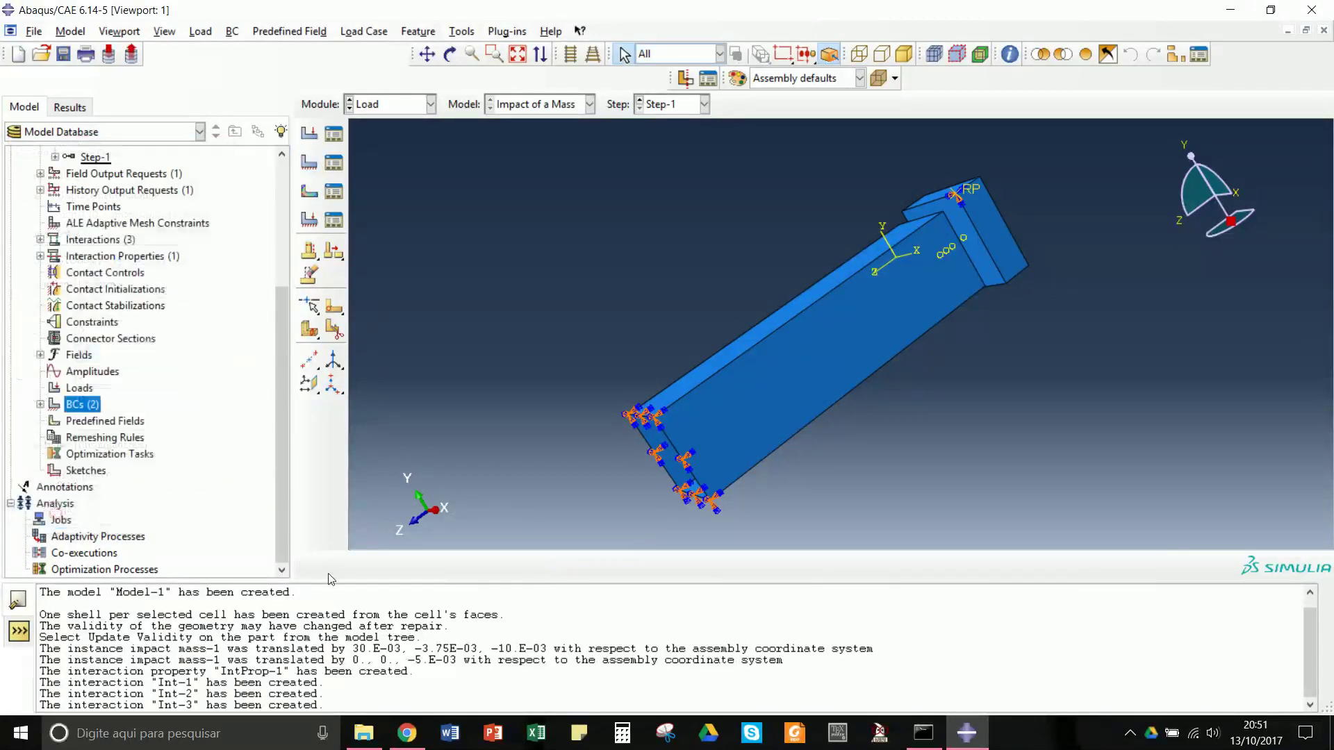
Create Velocity BC-3 on the mass reference point (Set-4) with V3 set to 1
{"action": "right_click", "coordinate": [86, 407]}
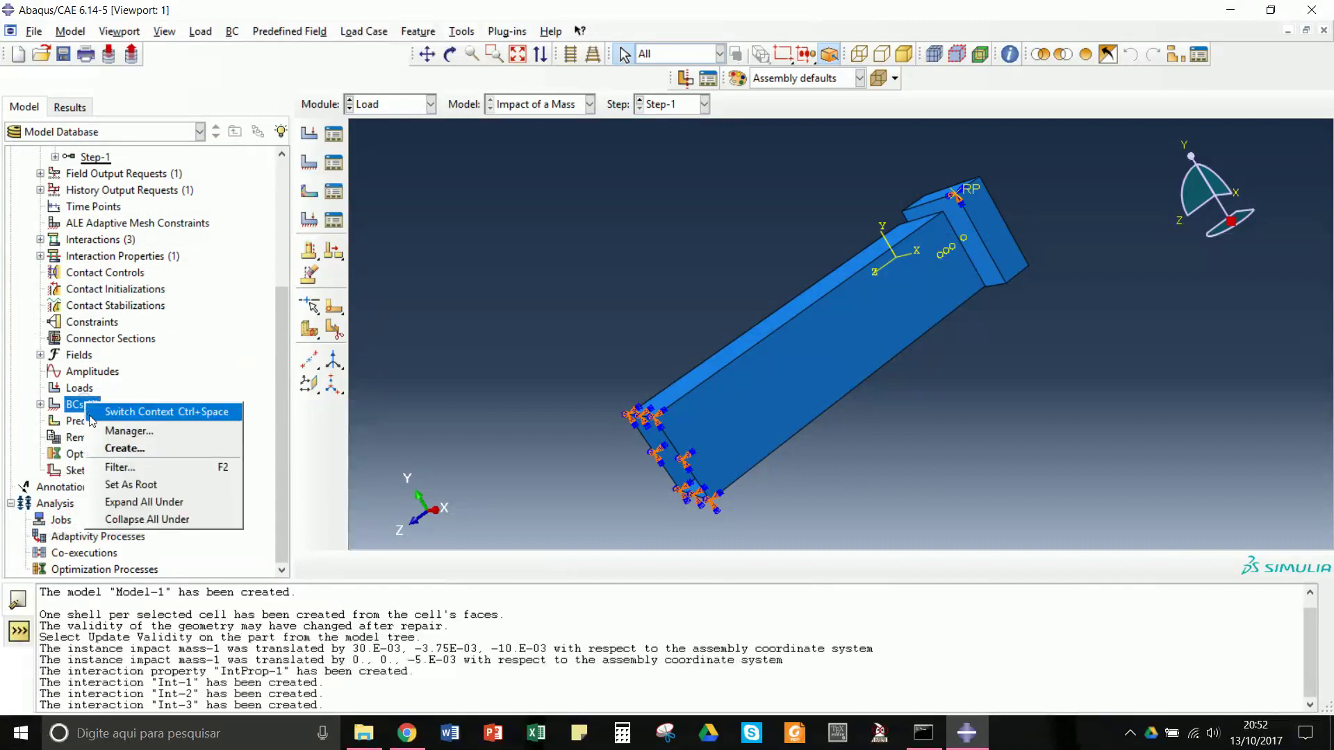
{"action": "left_click", "coordinate": [110, 449]}
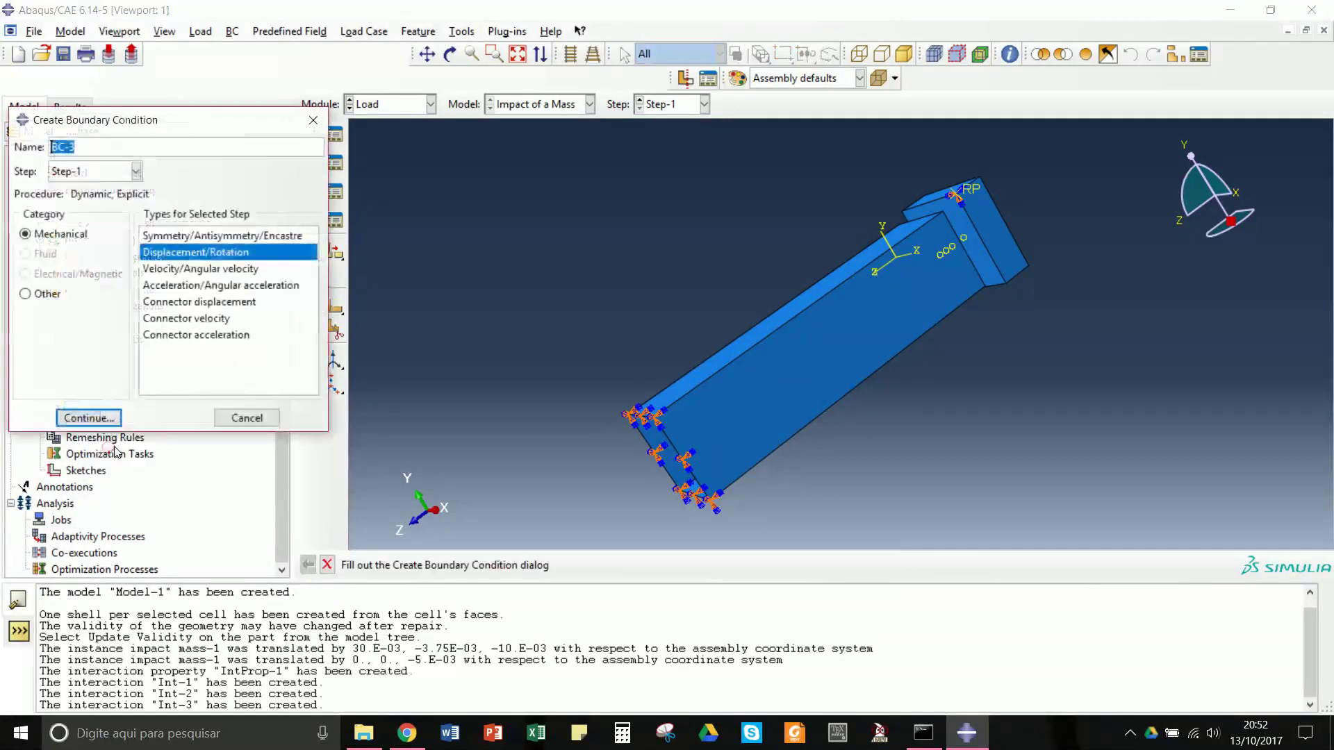
{"action": "left_click", "coordinate": [183, 271]}
{"action": "left_click", "coordinate": [81, 419]}
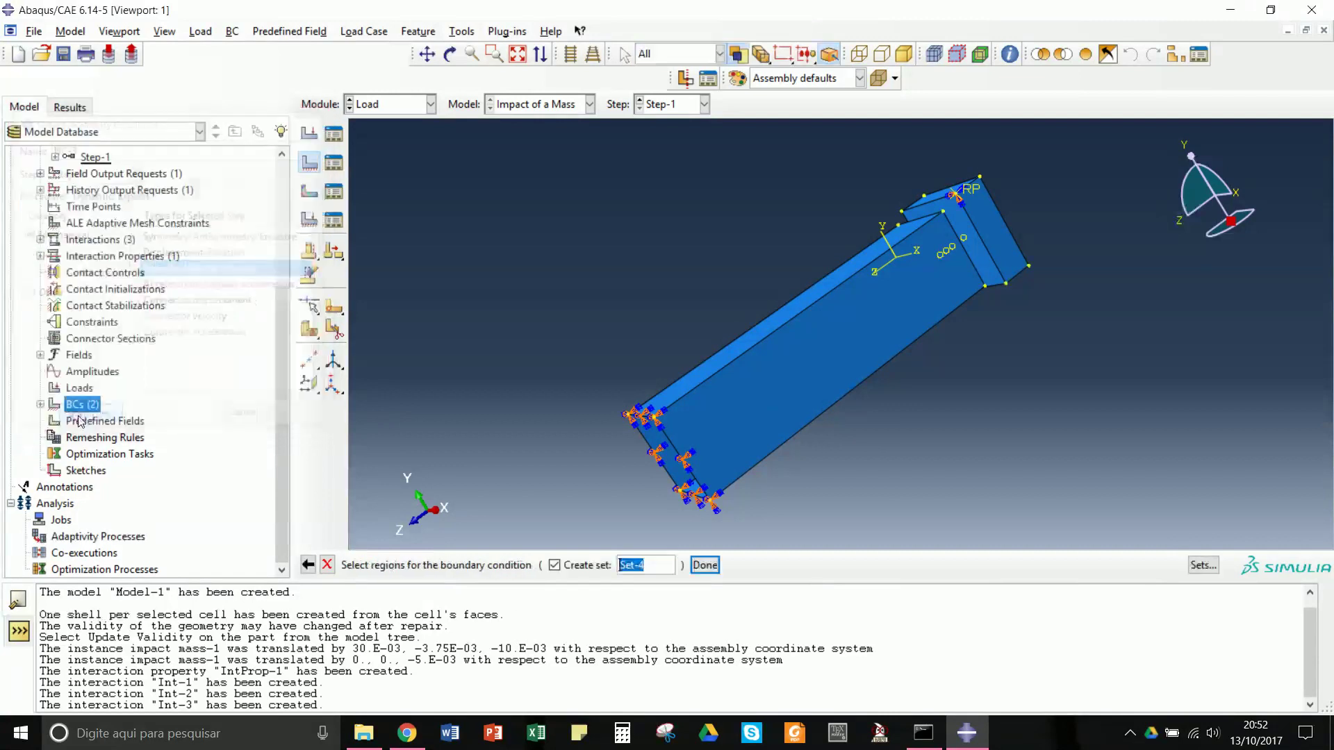
{"action": "left_click", "coordinate": [974, 195]}
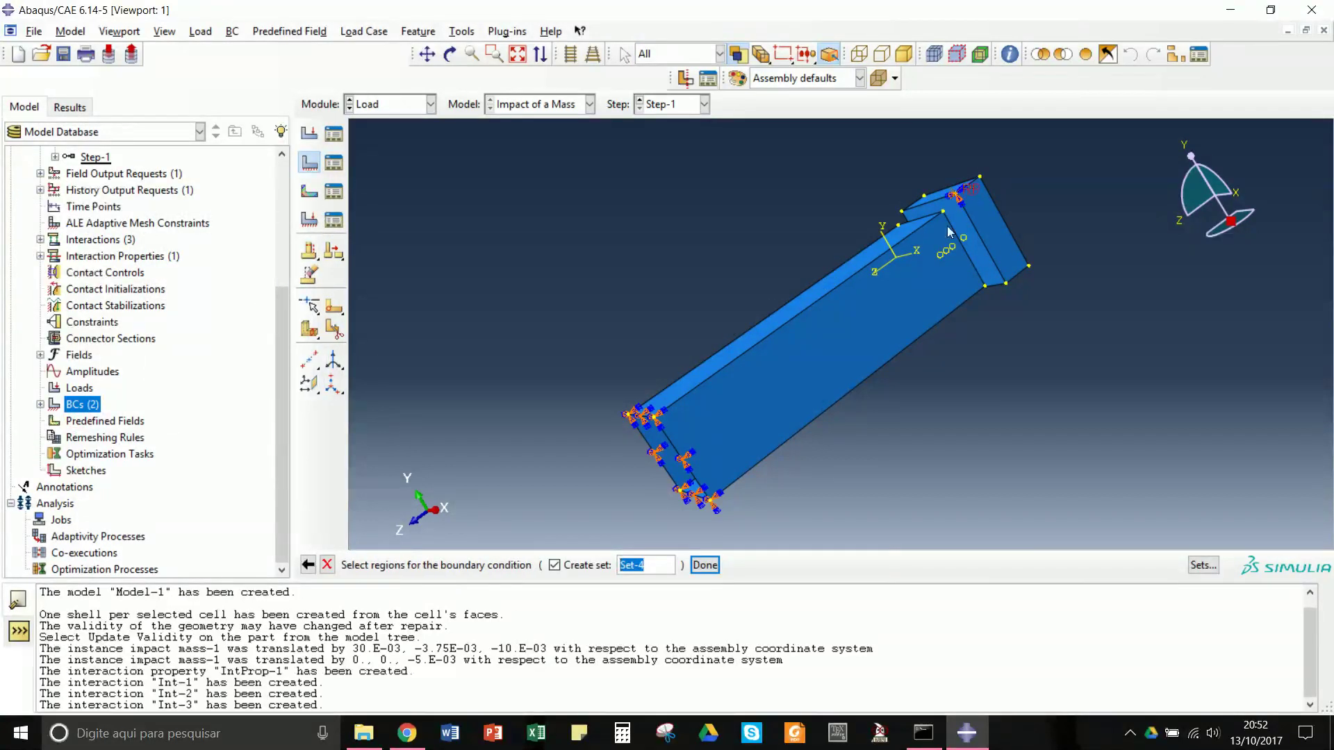
{"action": "left_click", "coordinate": [705, 565]}
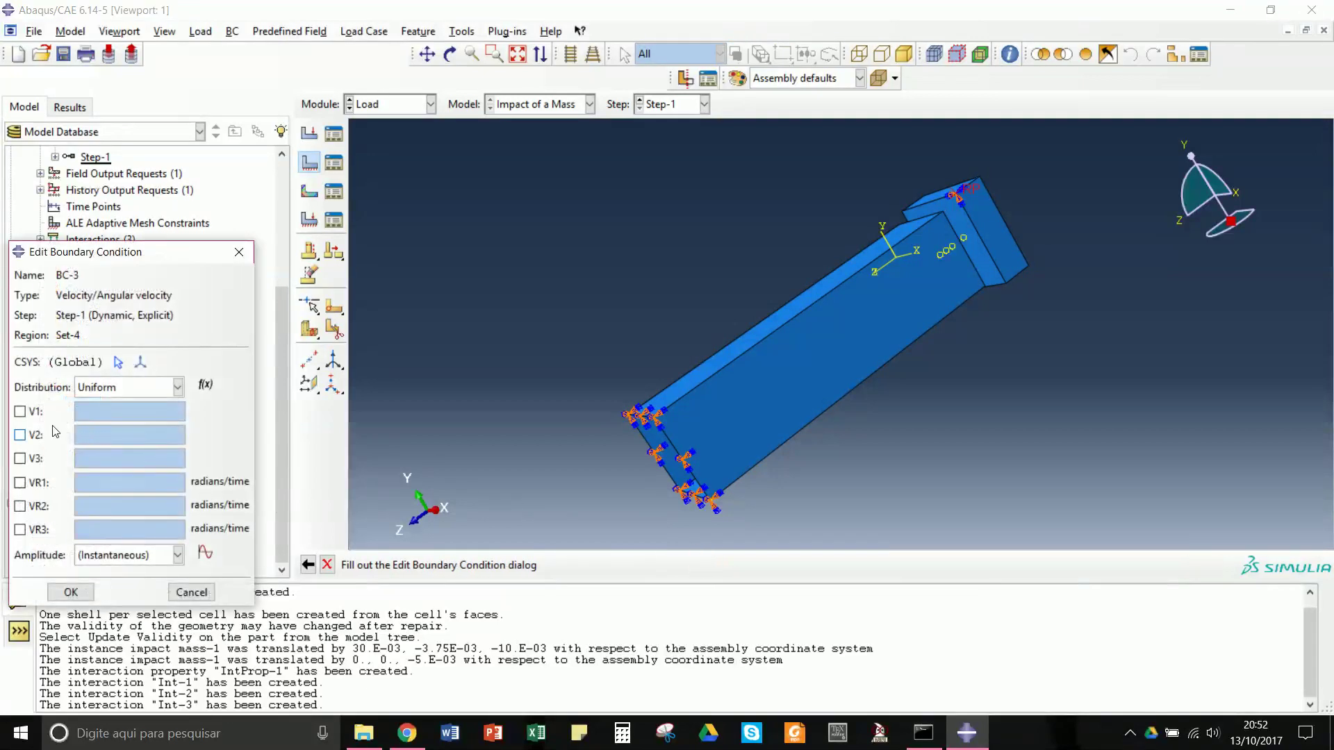
{"action": "left_click", "coordinate": [19, 458]}
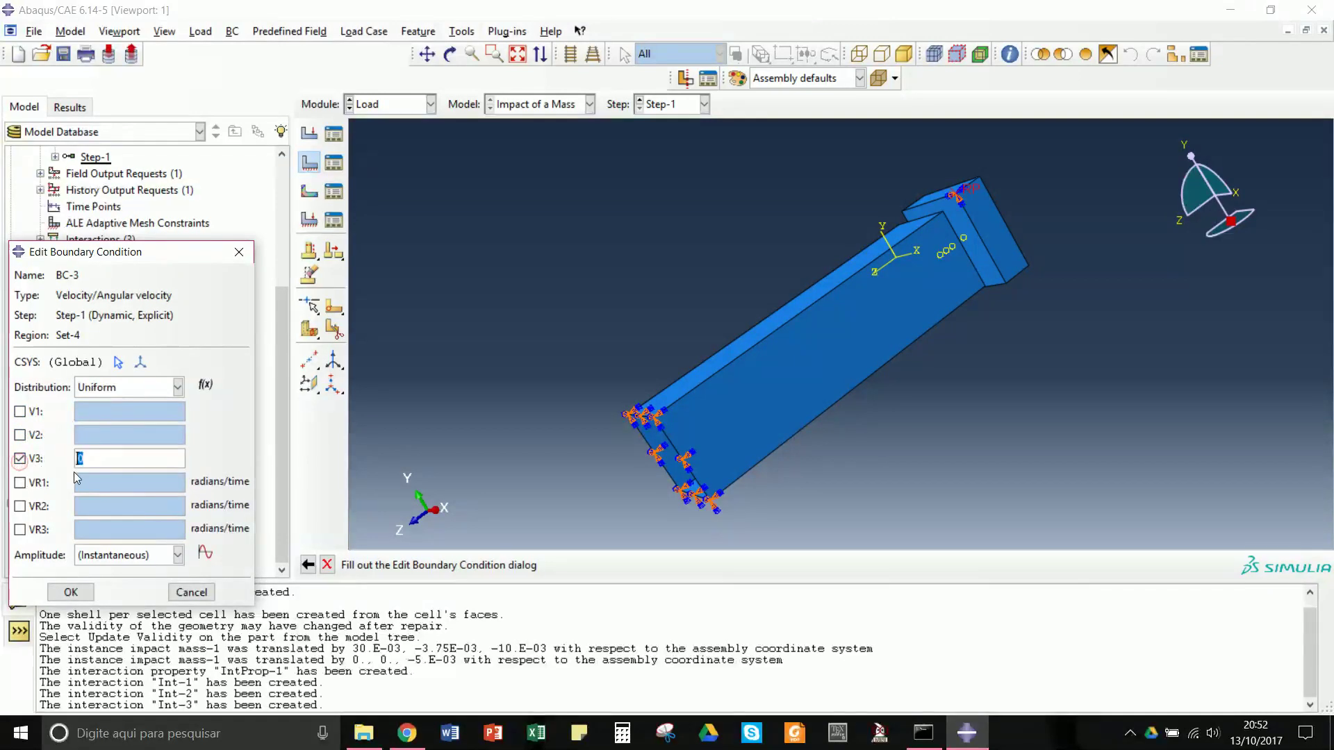
{"action": "type", "text": "1"}
{"action": "left_click", "coordinate": [64, 595]}
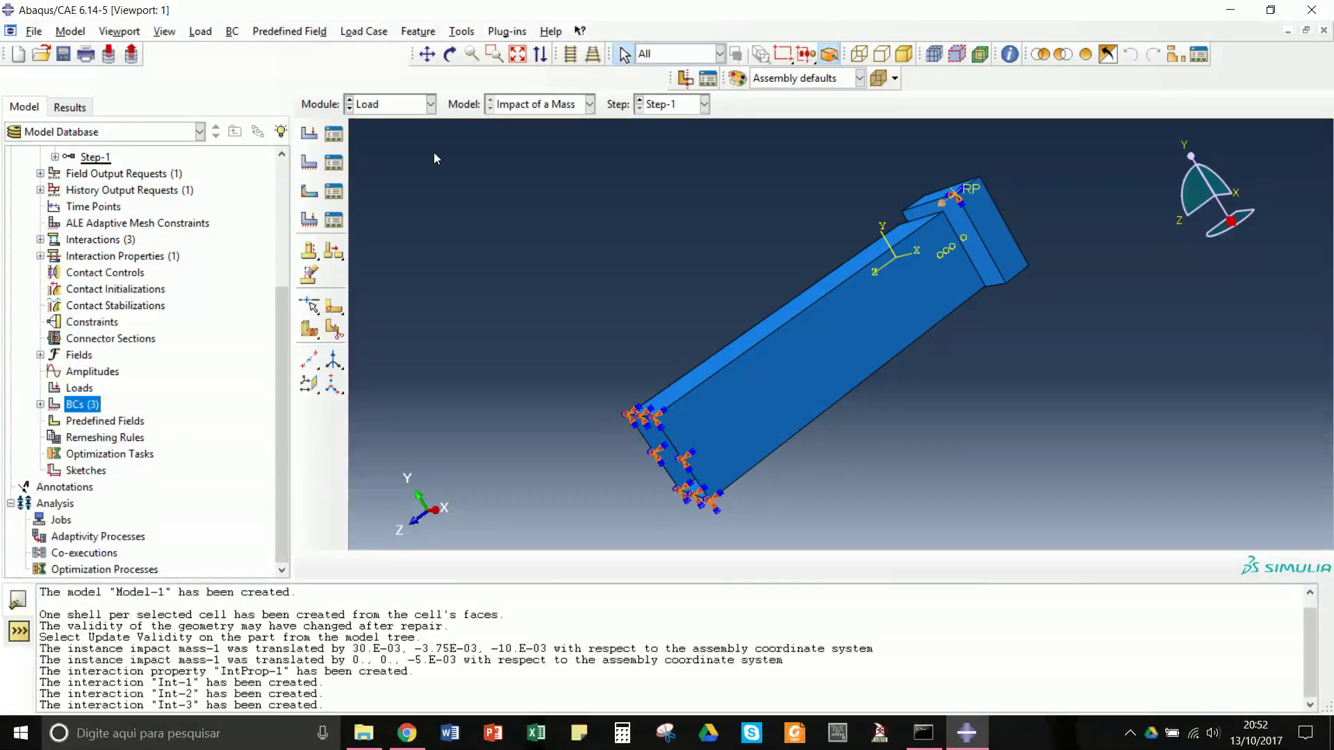
Enter the Mesh module; tube part seeding is refused, so return to the Assembly object
{"action": "left_click", "coordinate": [430, 104]}
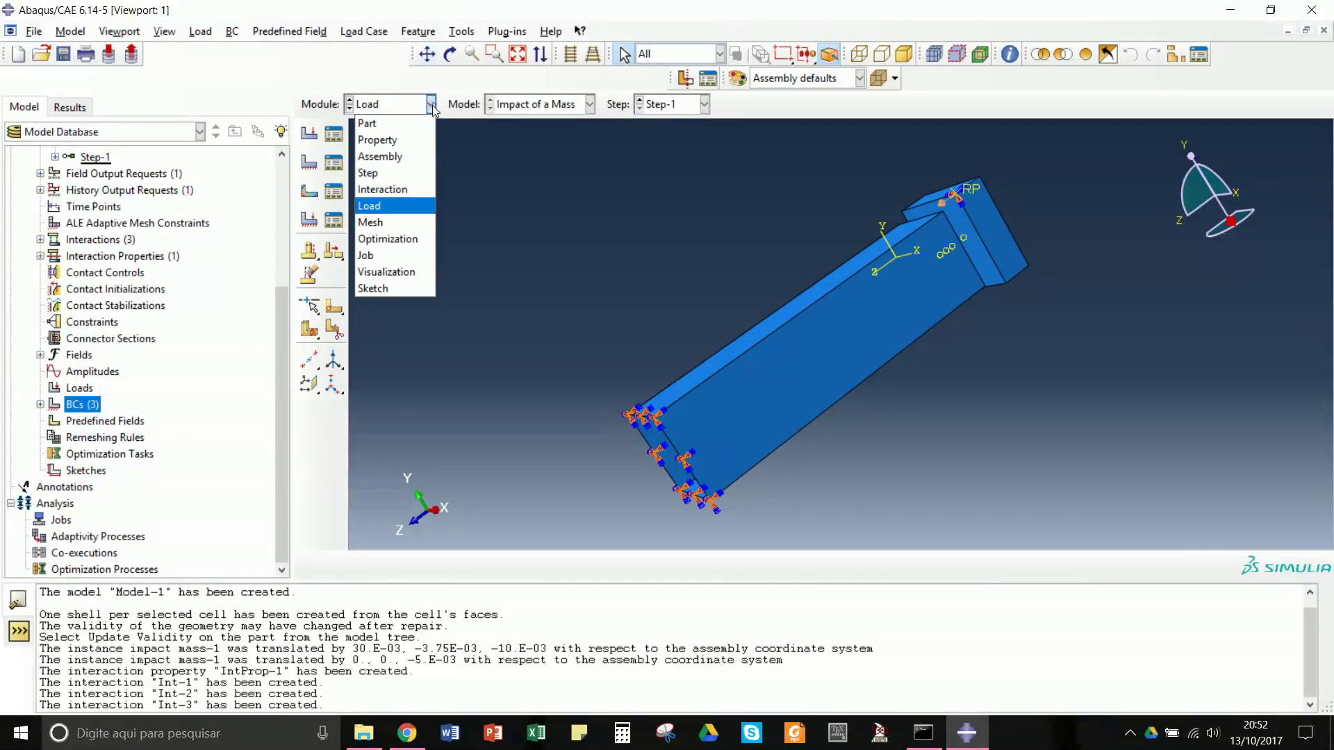
{"action": "left_click", "coordinate": [394, 222]}
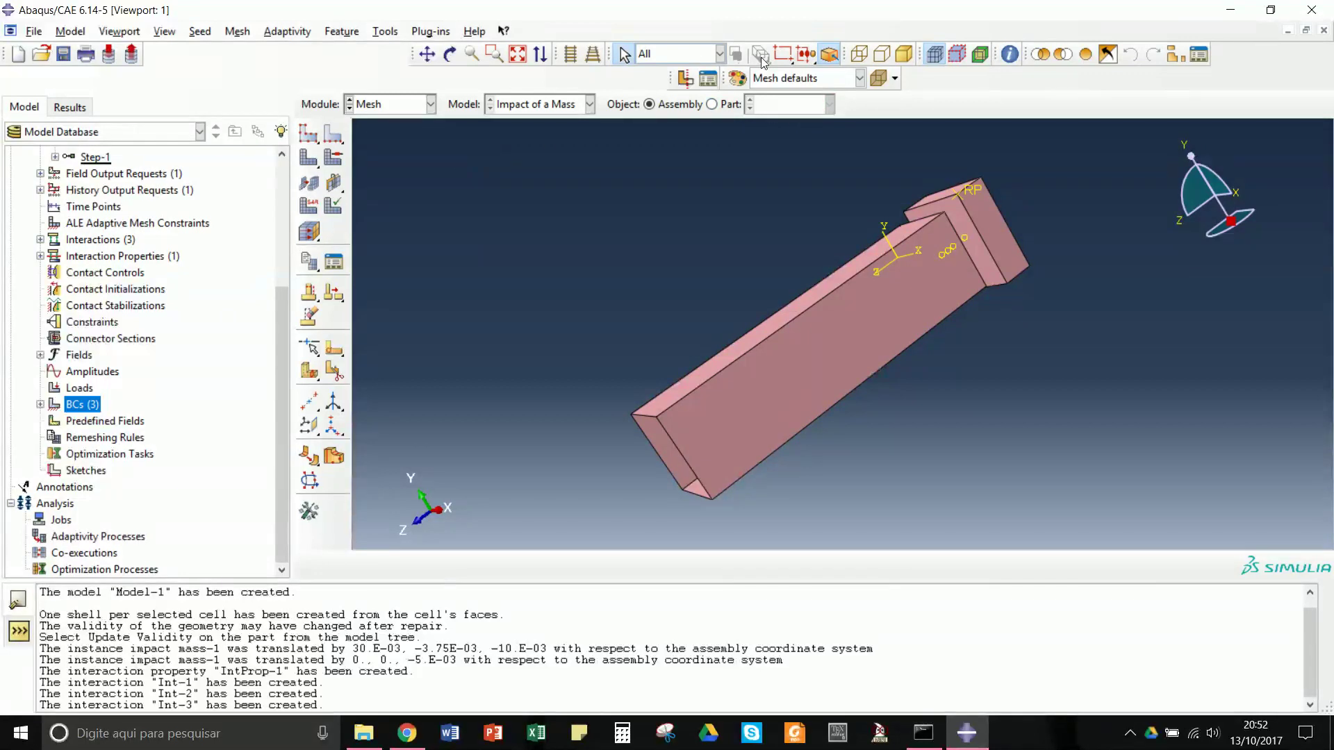
{"action": "left_click", "coordinate": [712, 105]}
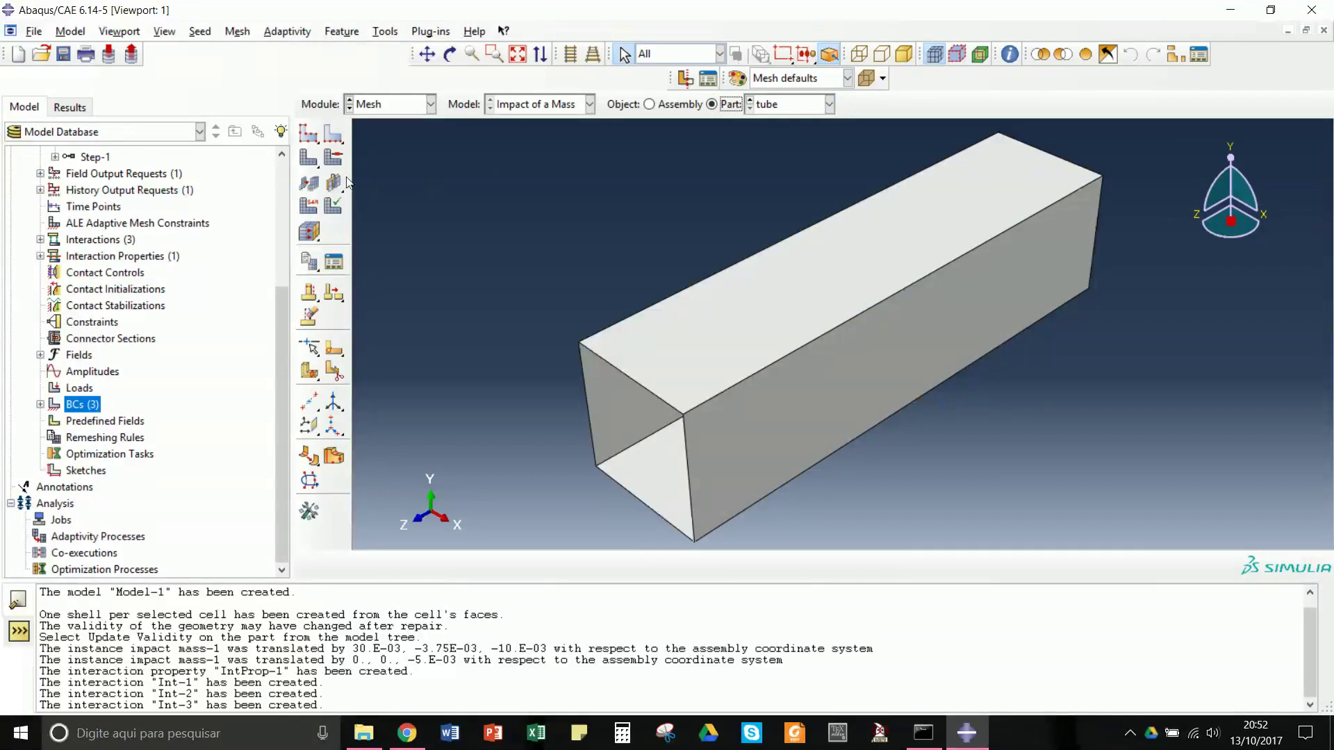
{"action": "left_click", "coordinate": [310, 143]}
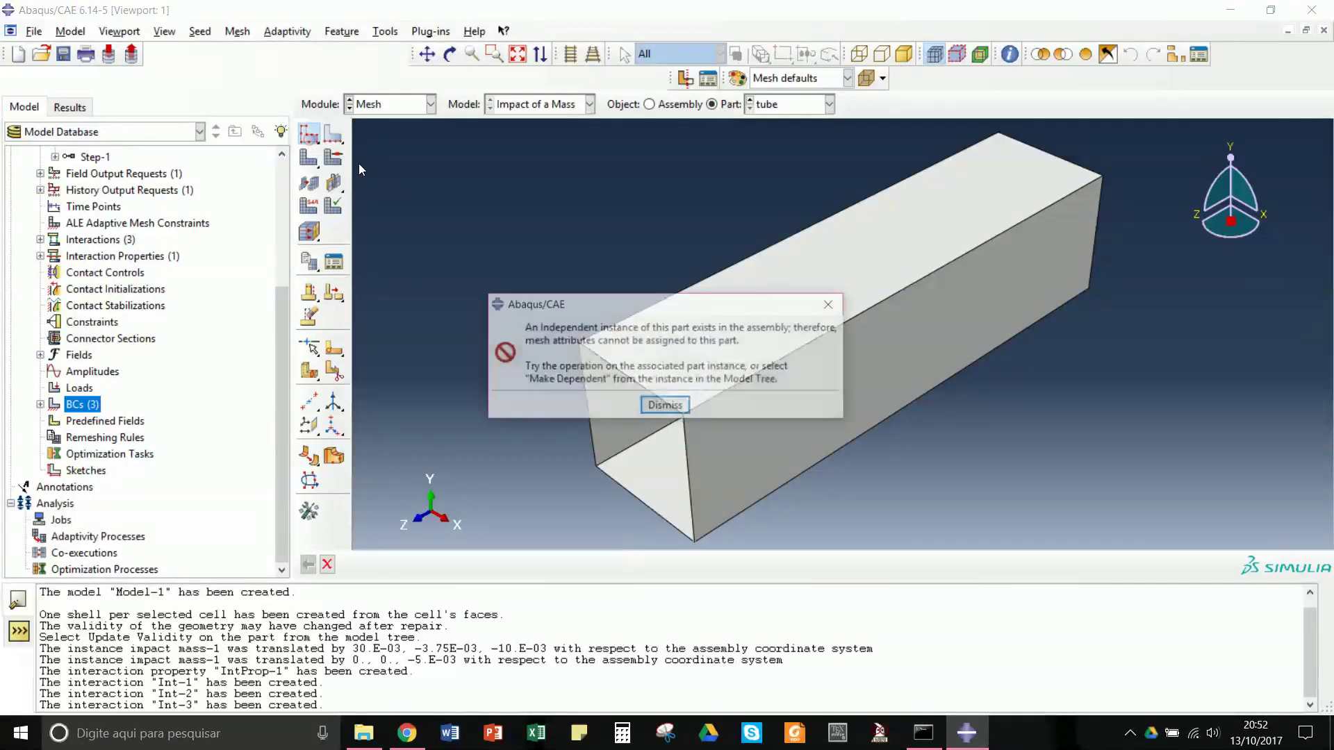
{"action": "left_click", "coordinate": [665, 407]}
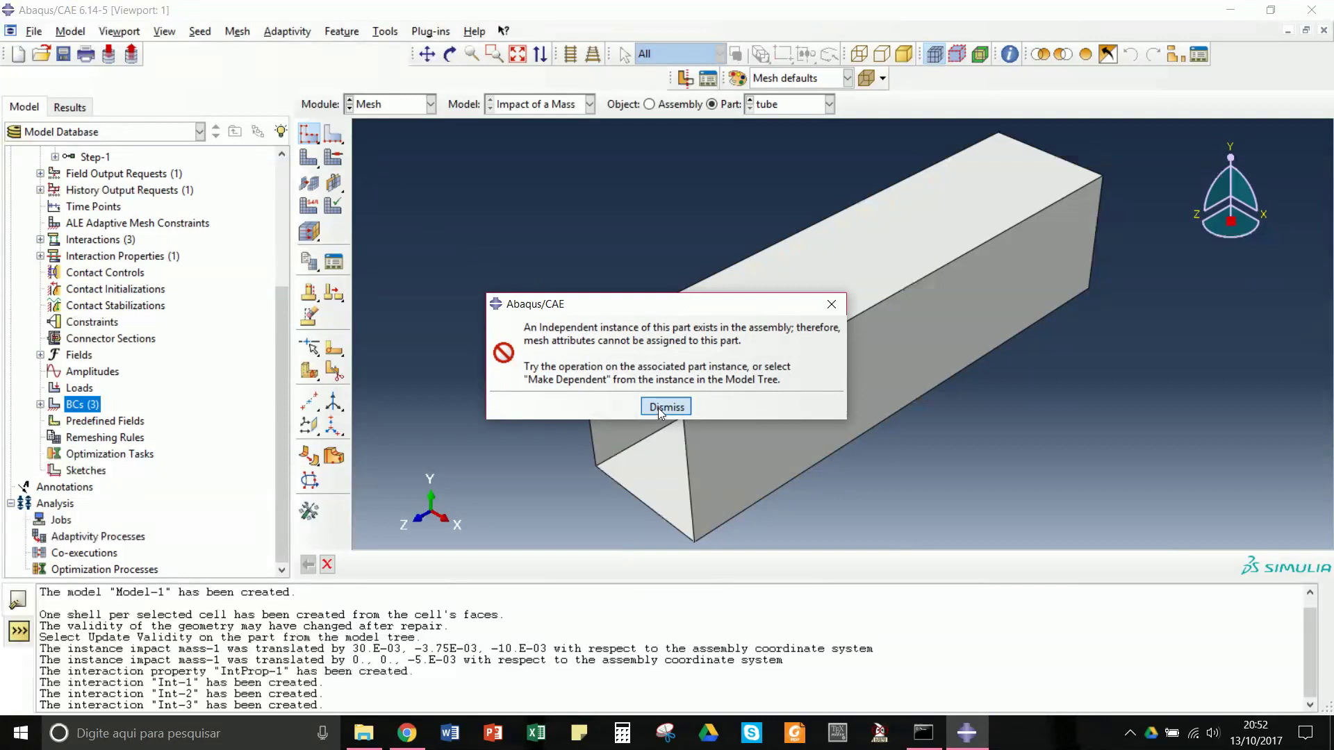
{"action": "left_click", "coordinate": [649, 104]}
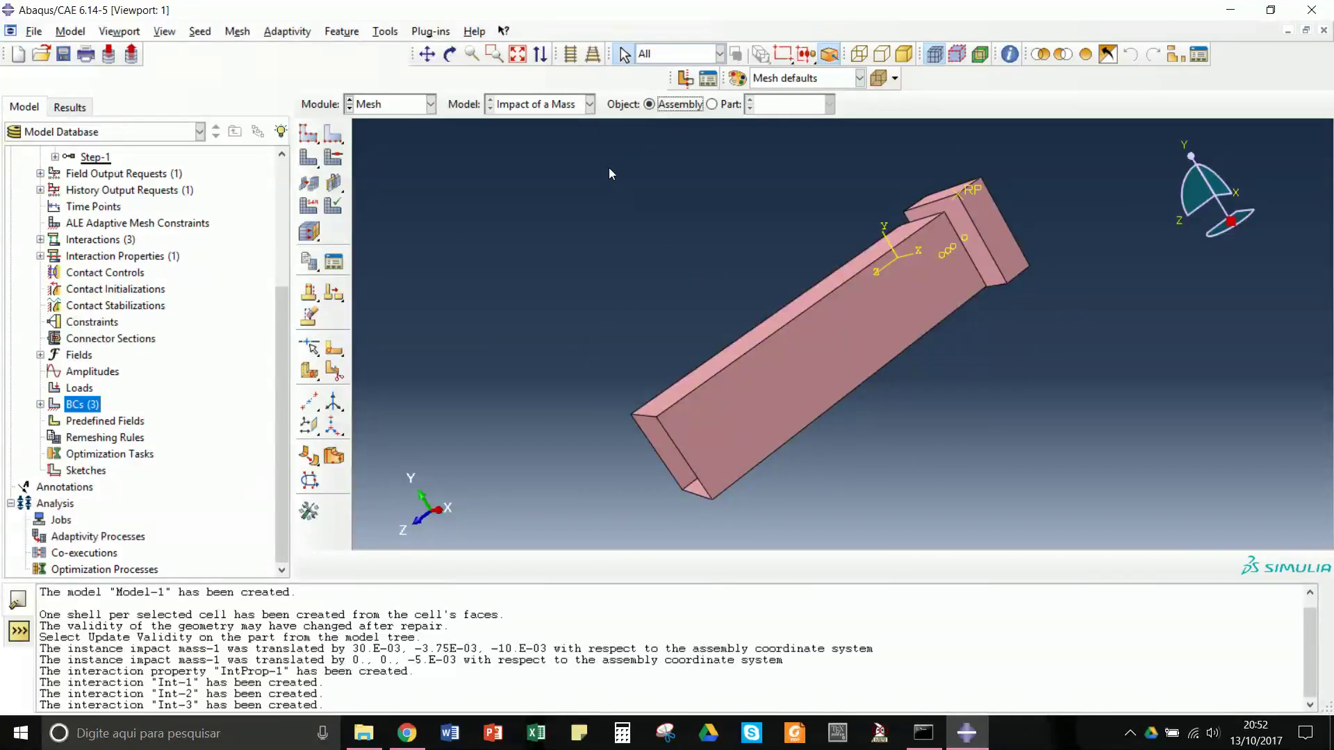
Seed the impact mass instance with an approximate global size of 0.005
{"action": "left_click", "coordinate": [308, 133]}
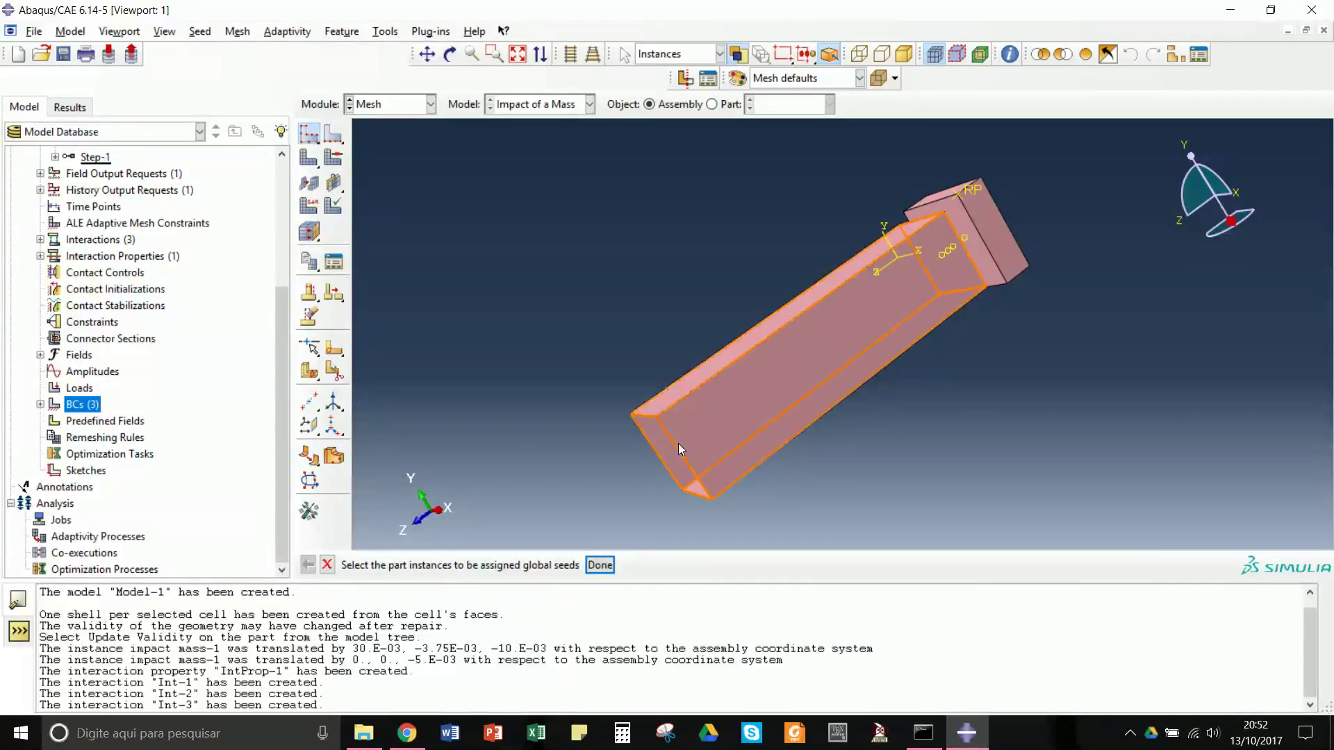
{"action": "left_click", "coordinate": [998, 241]}
{"action": "left_click", "coordinate": [595, 564]}
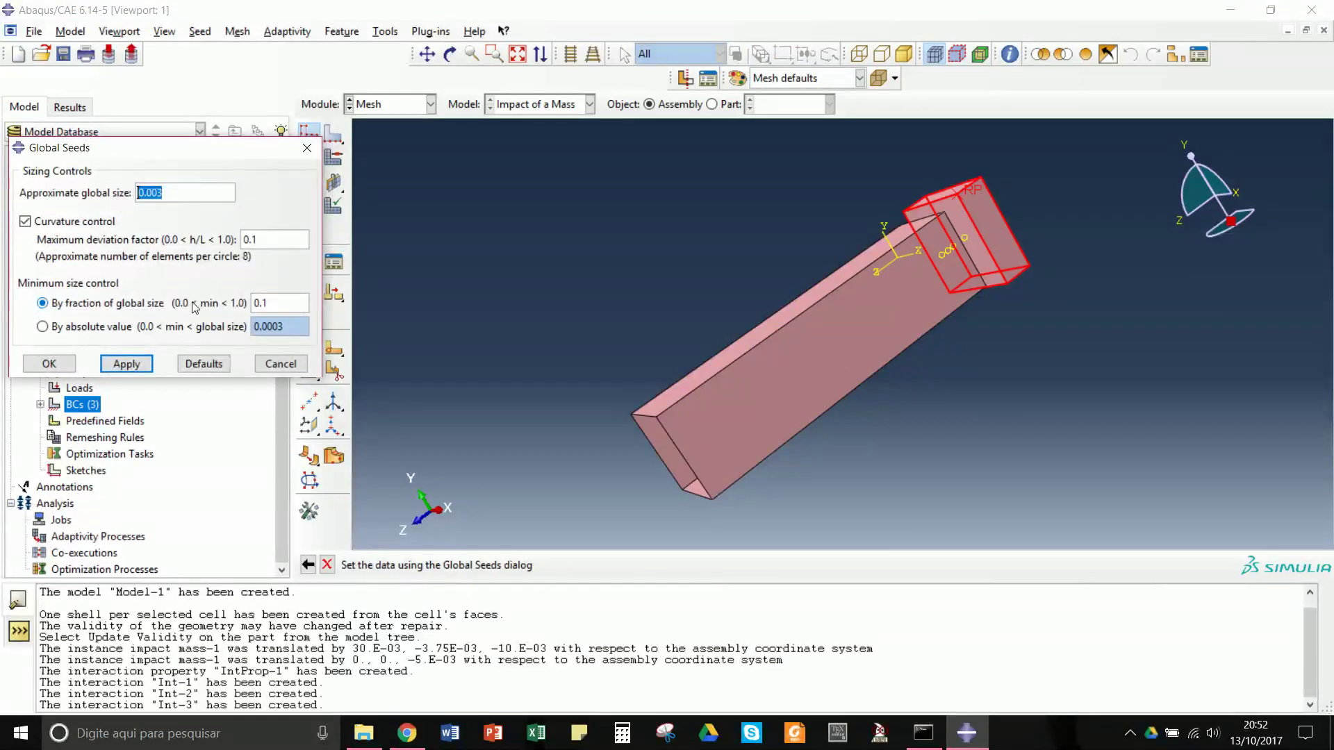
{"action": "left_click", "coordinate": [141, 368]}
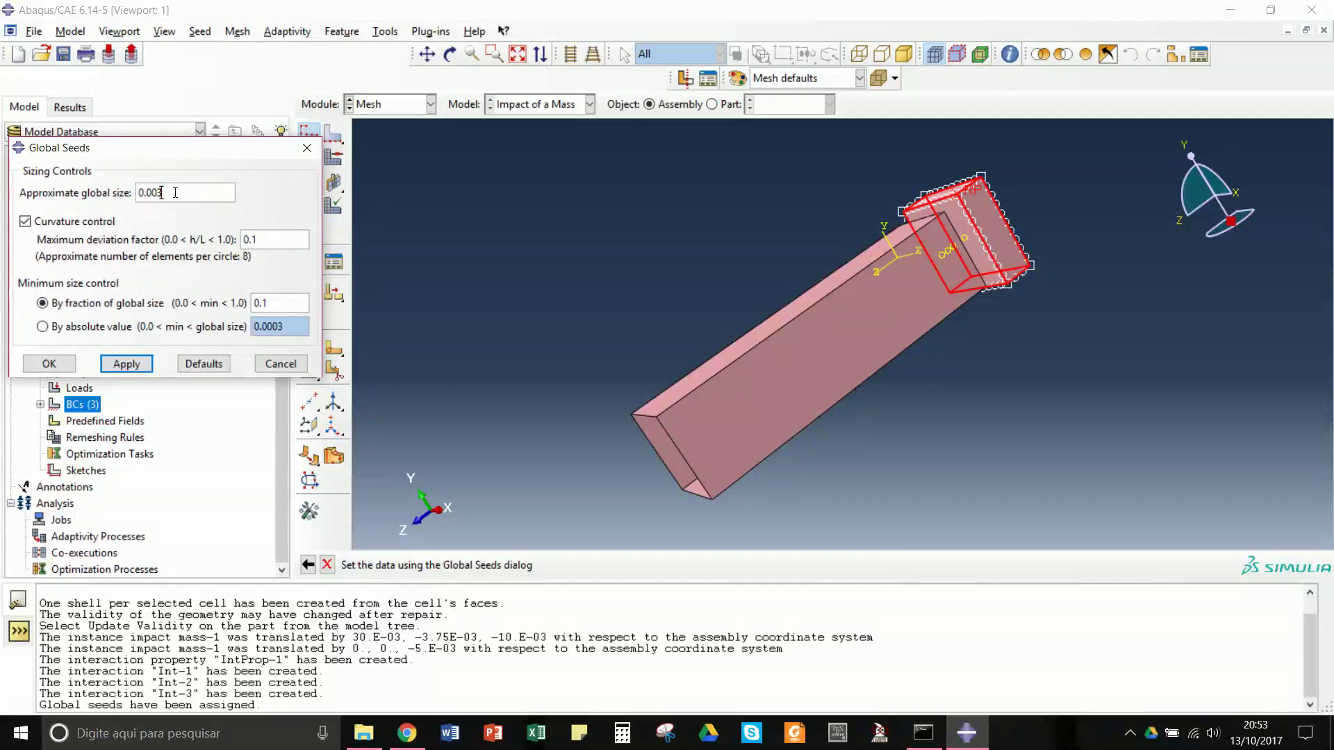
{"action": "type", "text": "1"}
{"action": "left_click", "coordinate": [124, 367]}
{"action": "left_click", "coordinate": [165, 193]}
{"action": "key", "text": "BackSpace"}
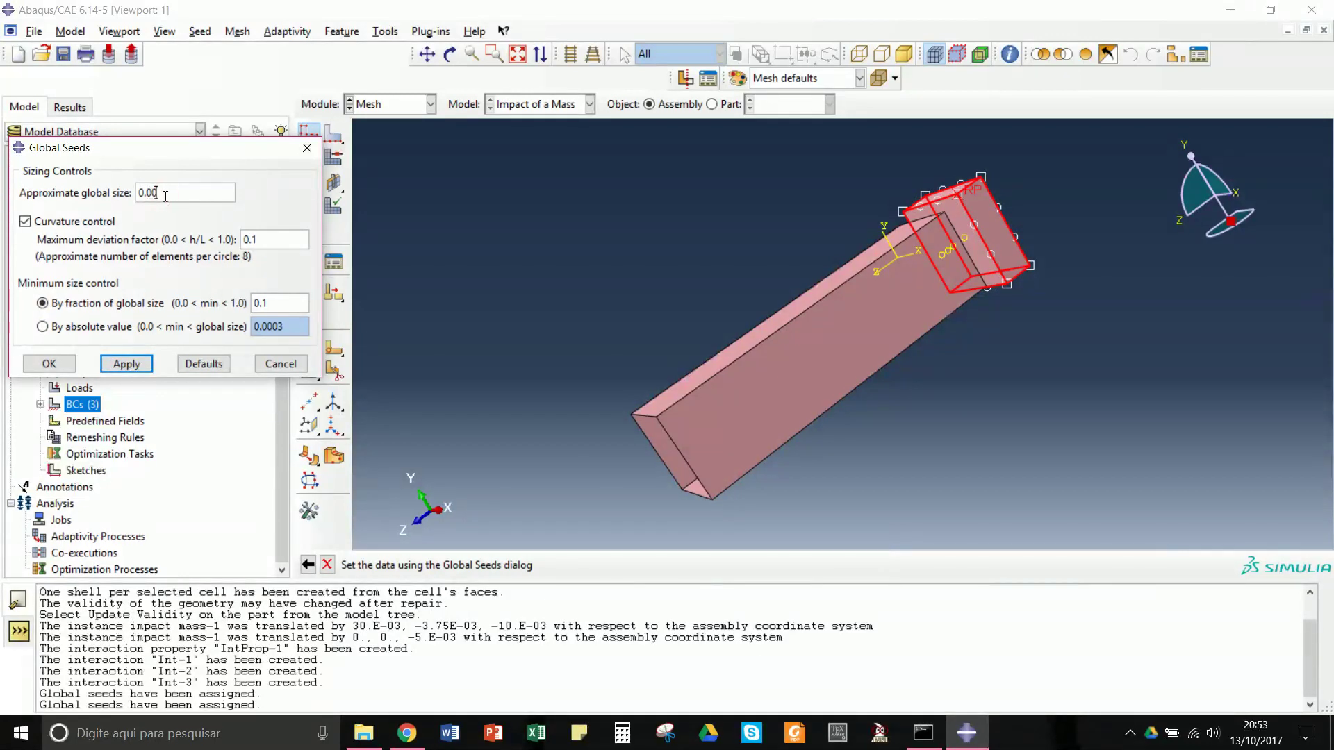
{"action": "left_click", "coordinate": [127, 364]}
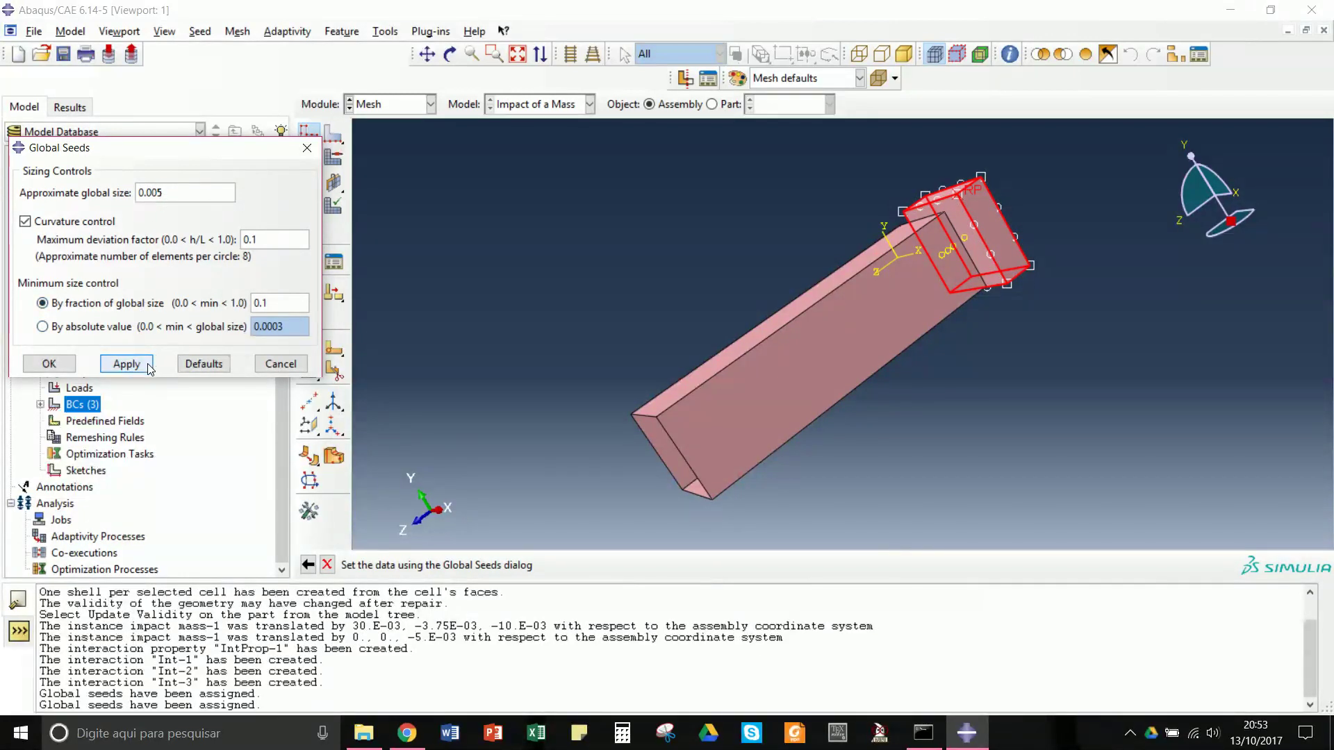
{"action": "left_click", "coordinate": [48, 364]}
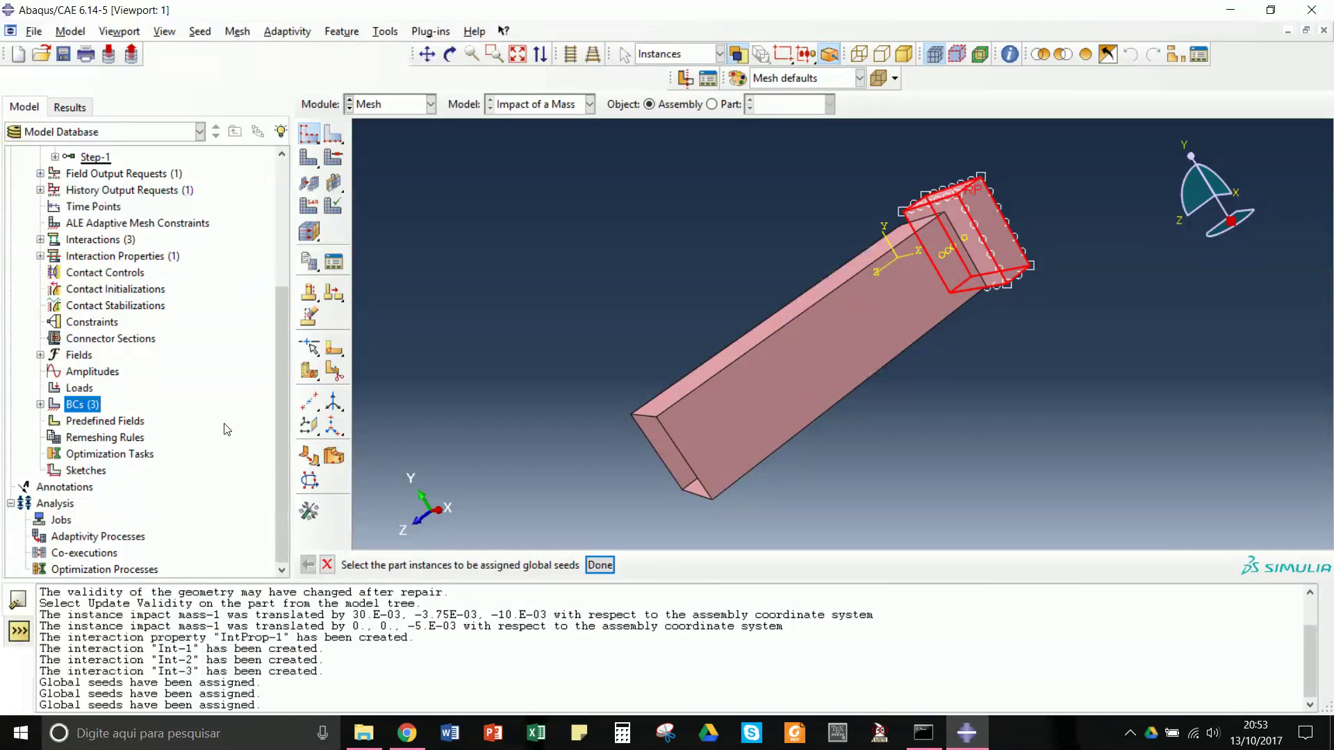
Mesh the impact mass instance, producing 120 elements
{"action": "left_click", "coordinate": [310, 162]}
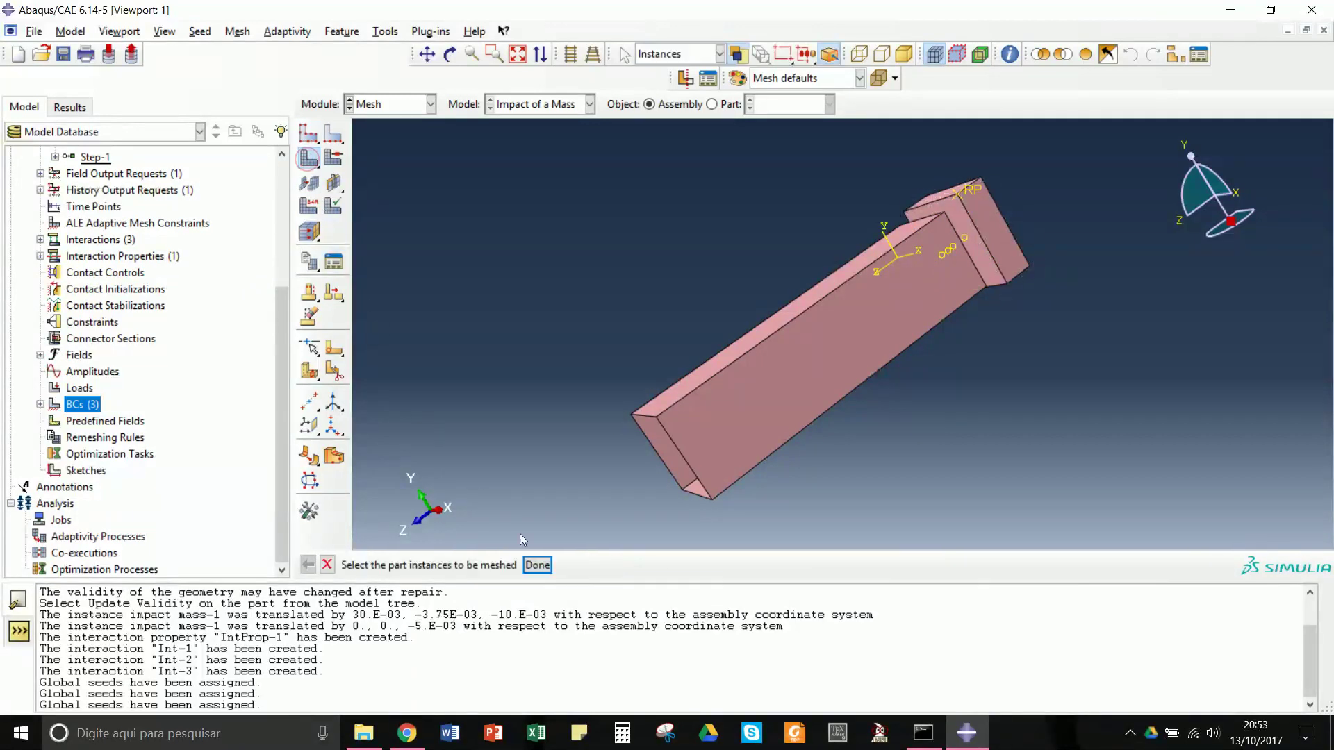
{"action": "left_click", "coordinate": [982, 226]}
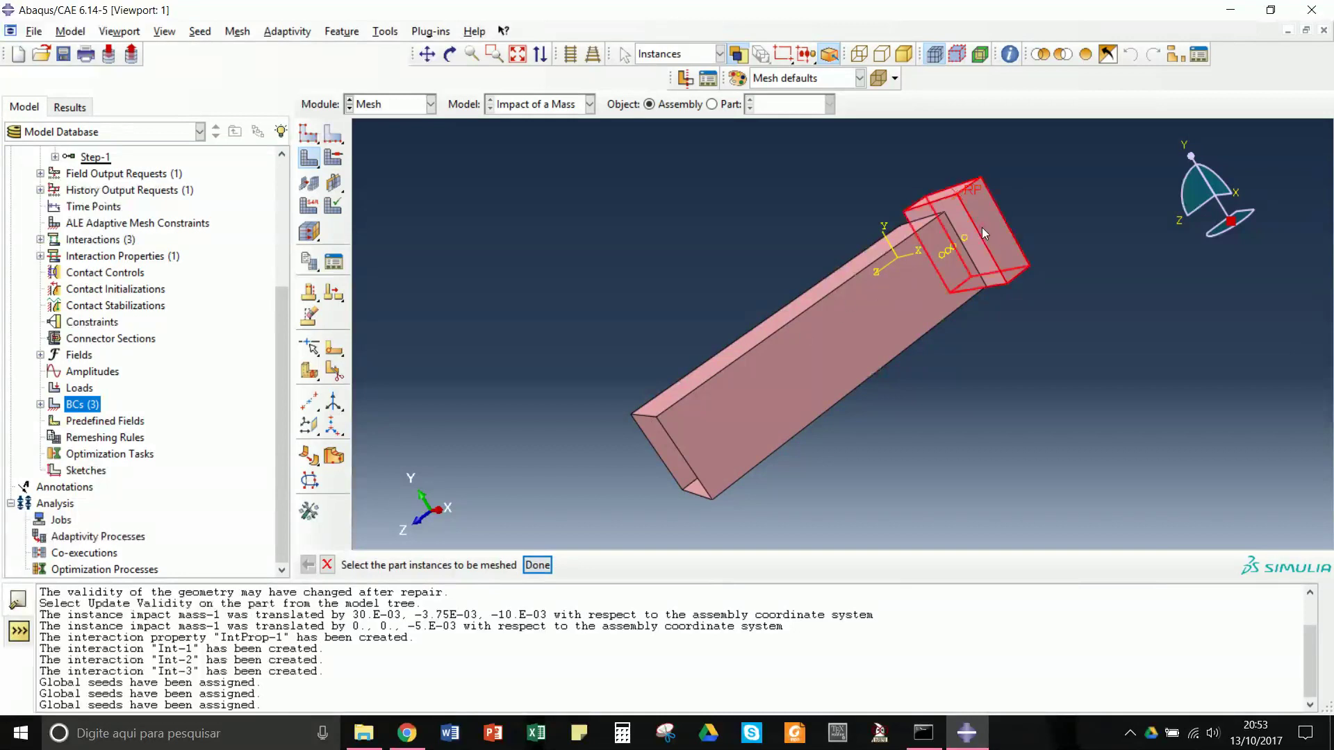
{"action": "left_click", "coordinate": [536, 565]}
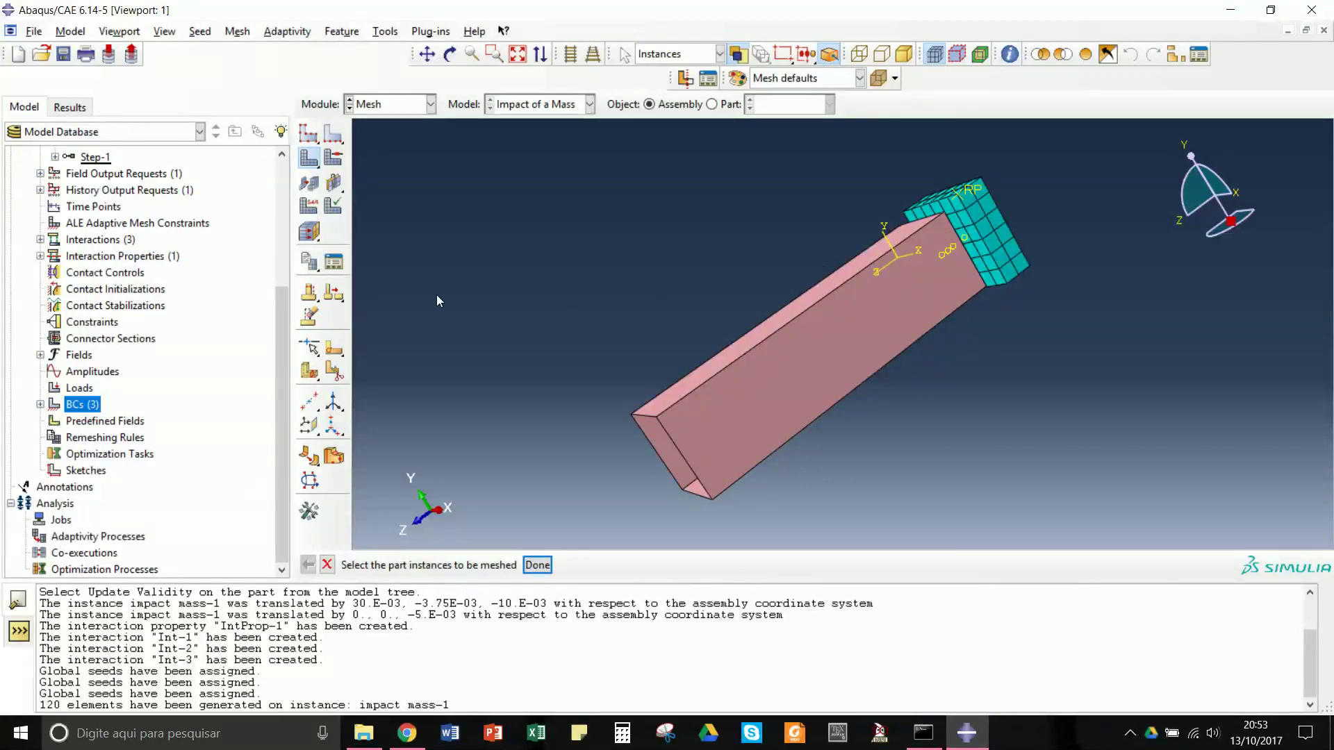
{"action": "left_click", "coordinate": [309, 205]}
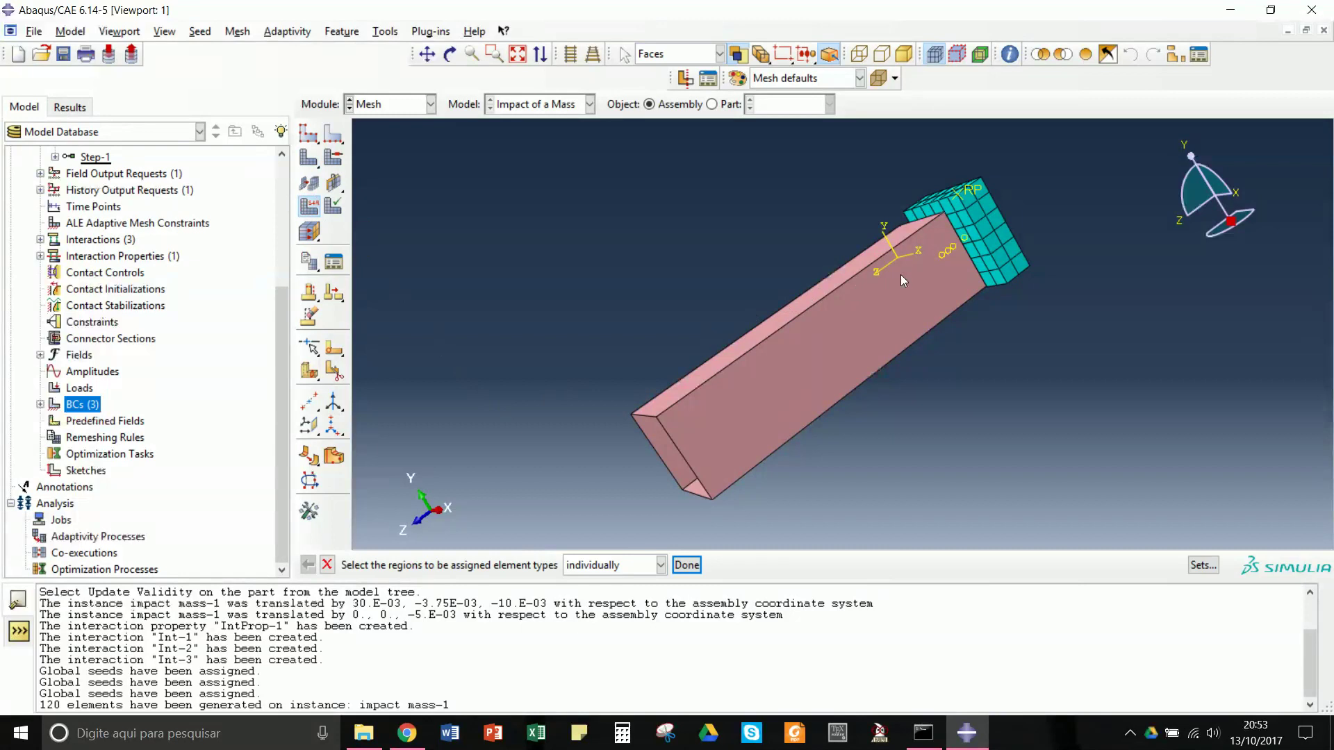
Assign explicit R3D4 discrete rigid elements to the impact mass faces, viewed side-on
{"action": "left_click", "coordinate": [993, 236]}
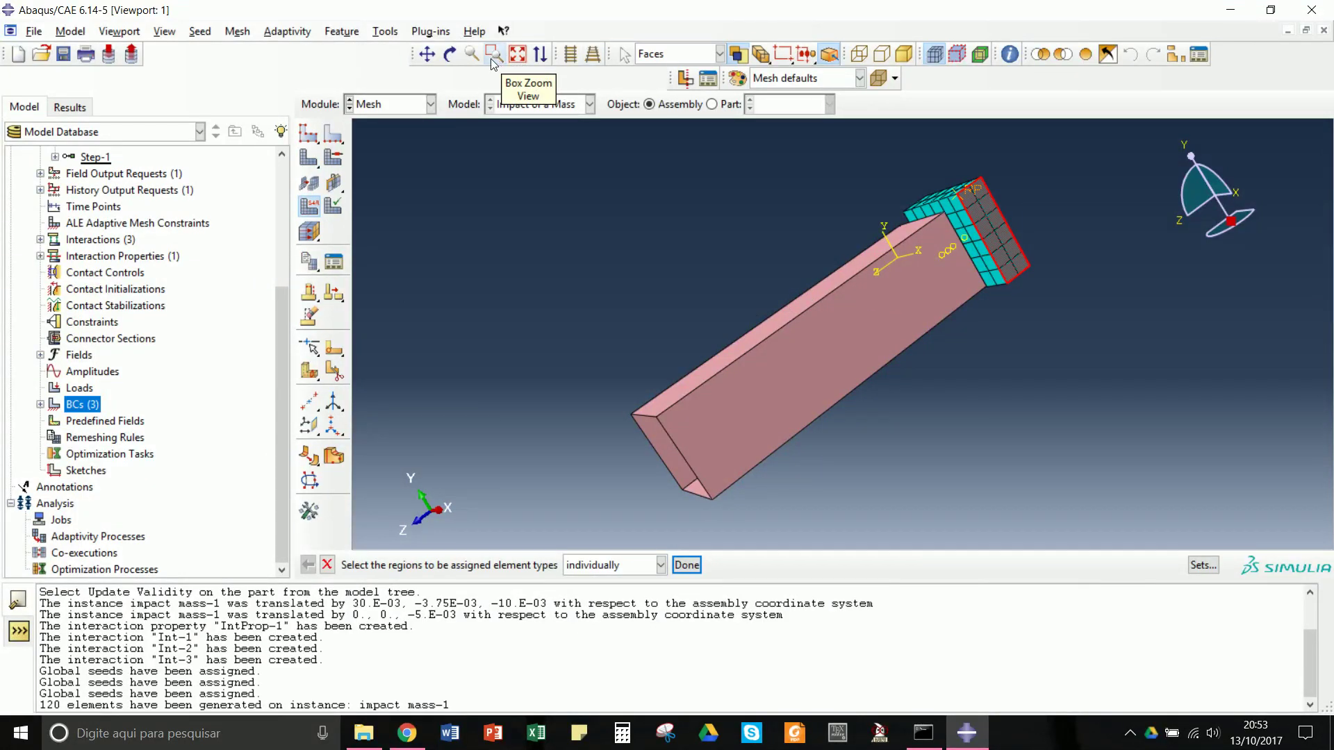
{"action": "left_click", "coordinate": [449, 54]}
{"action": "left_click_drag", "start_coordinate": [853, 237], "coordinate": [792, 197]}
{"action": "key", "text": "Escape"}
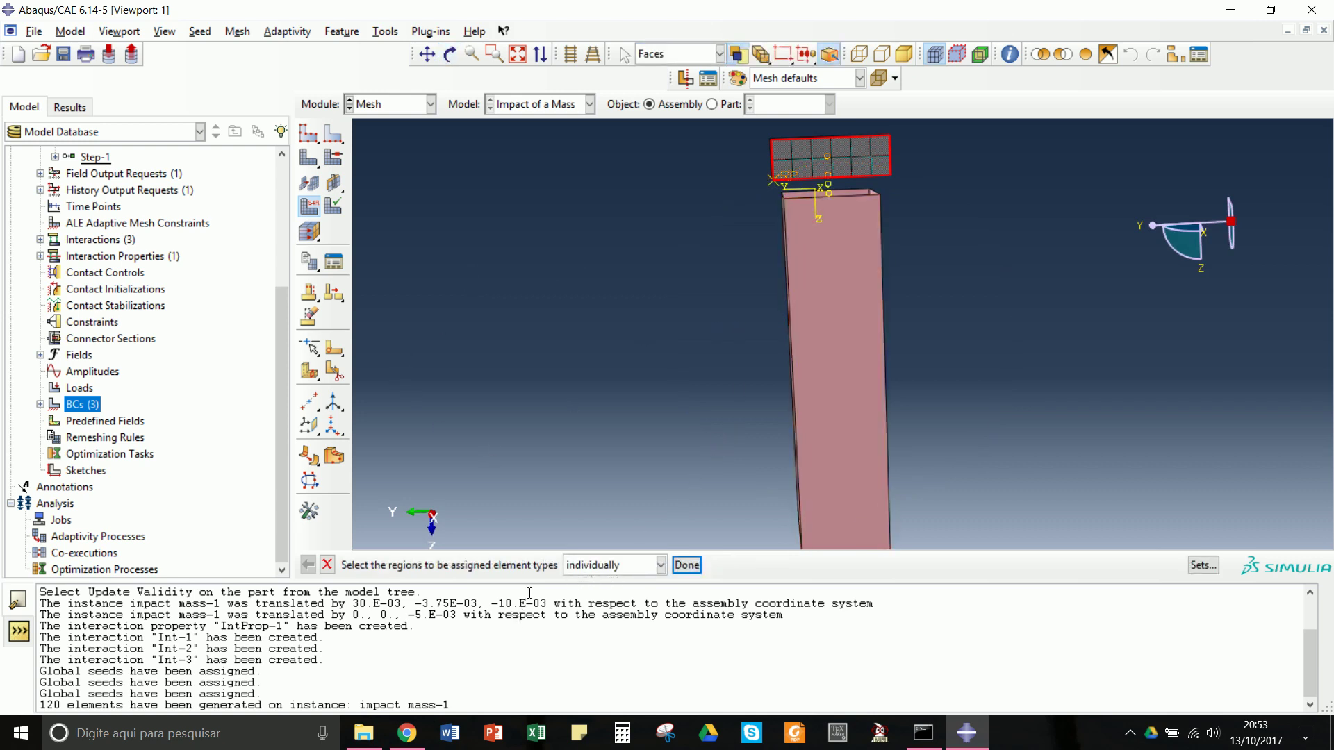
{"action": "left_click_drag", "start_coordinate": [720, 126], "coordinate": [904, 185]}
{"action": "left_click", "coordinate": [686, 565]}
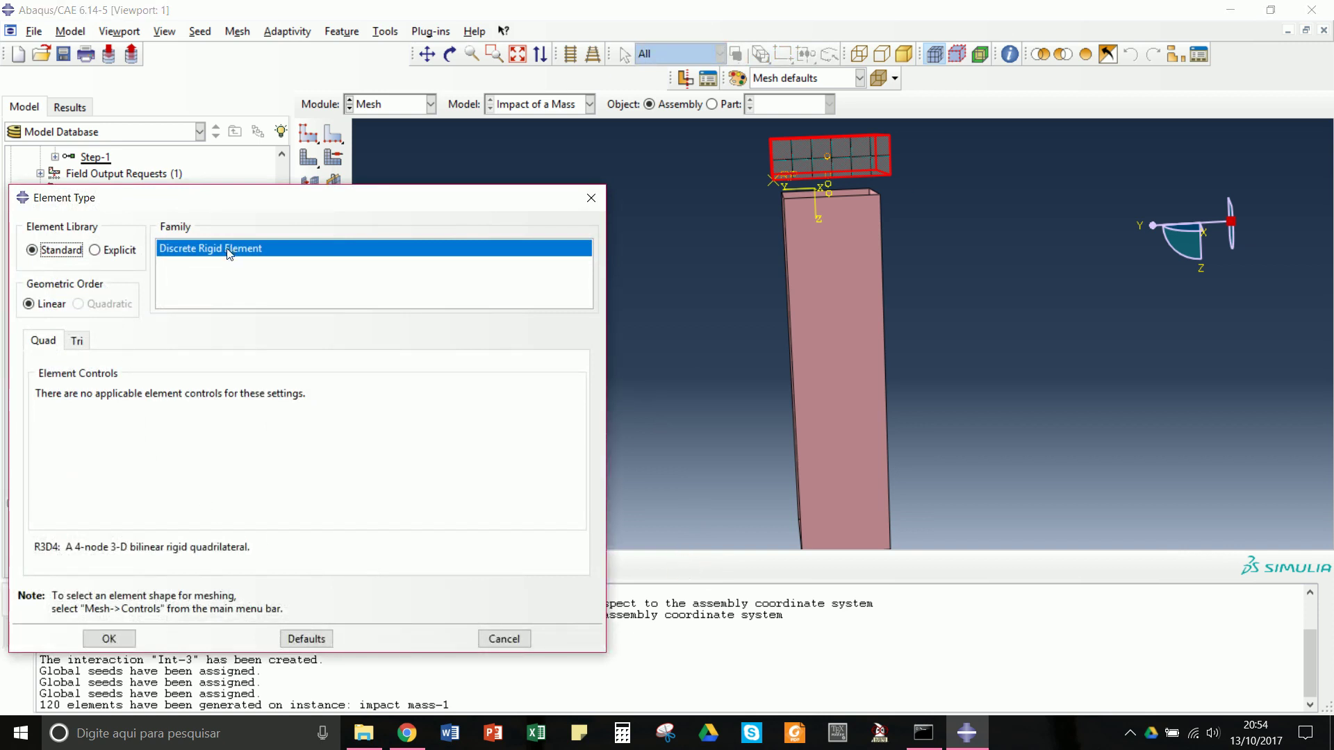
{"action": "left_click", "coordinate": [95, 250]}
{"action": "left_click", "coordinate": [109, 638]}
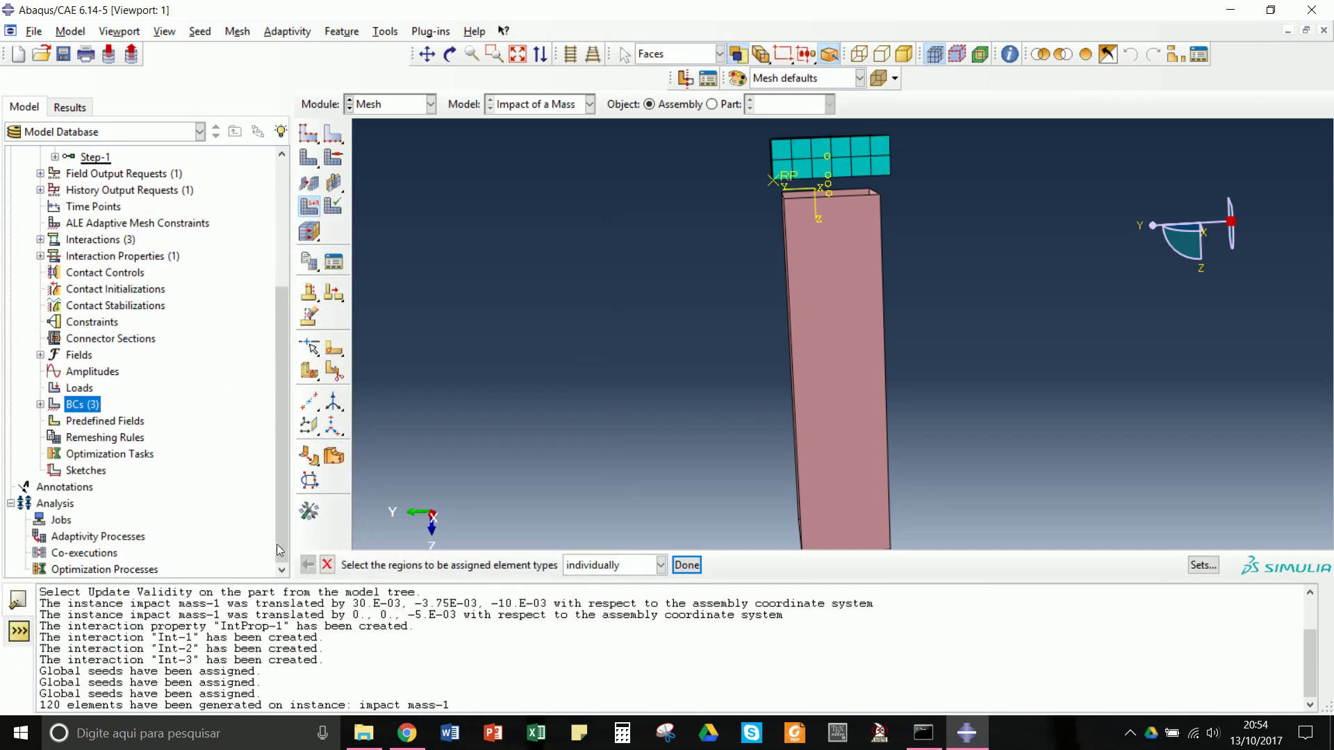
{"action": "scroll", "coordinate": [730, 325], "scroll_direction": "down", "scroll_amount": 4}
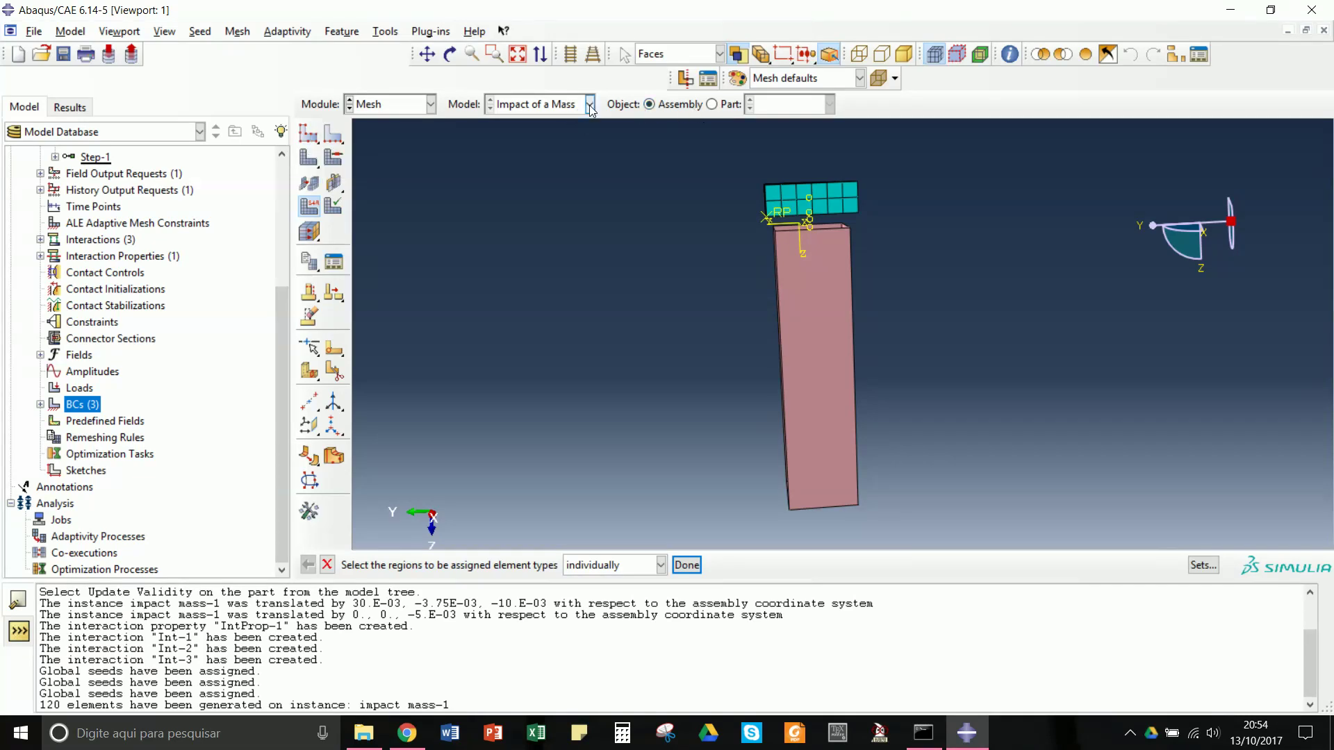
Abandon a first seeding attempt and switch the display between the part alone and the full assembly
{"action": "left_click", "coordinate": [313, 142]}
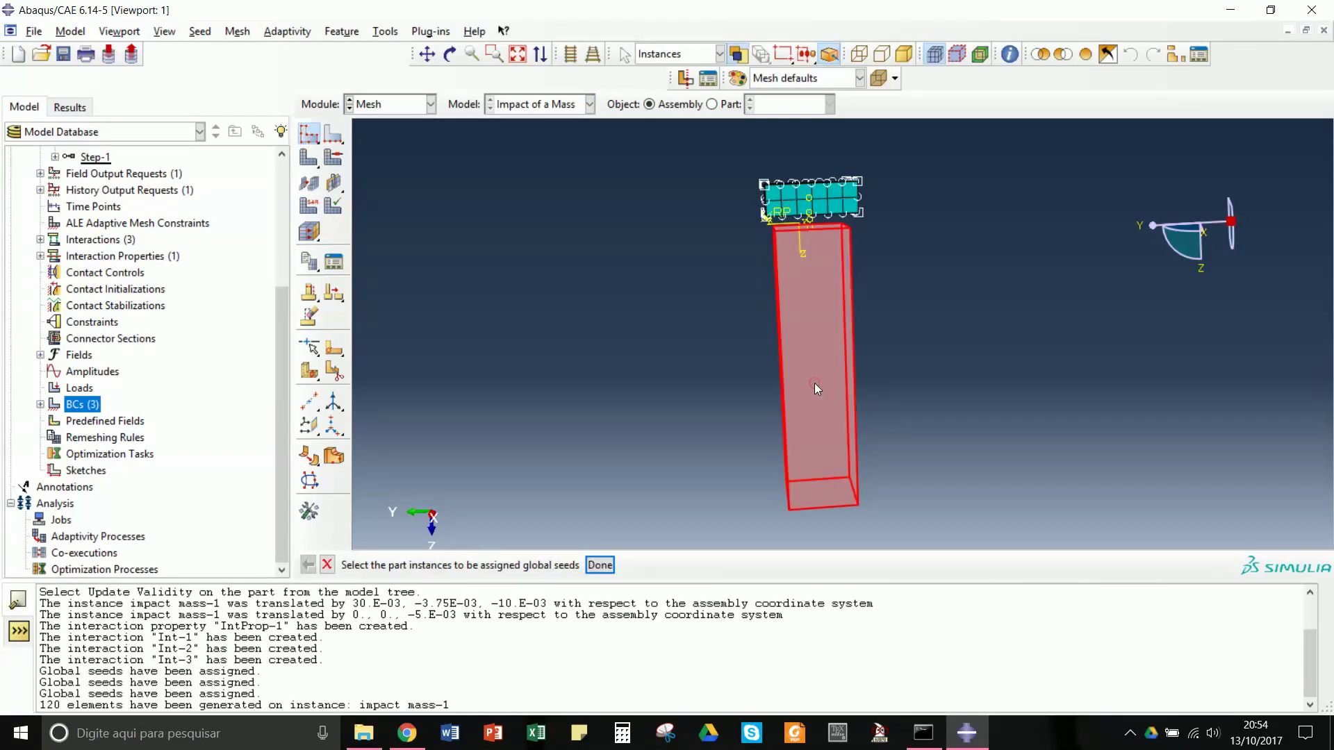
{"action": "left_click", "coordinate": [589, 565]}
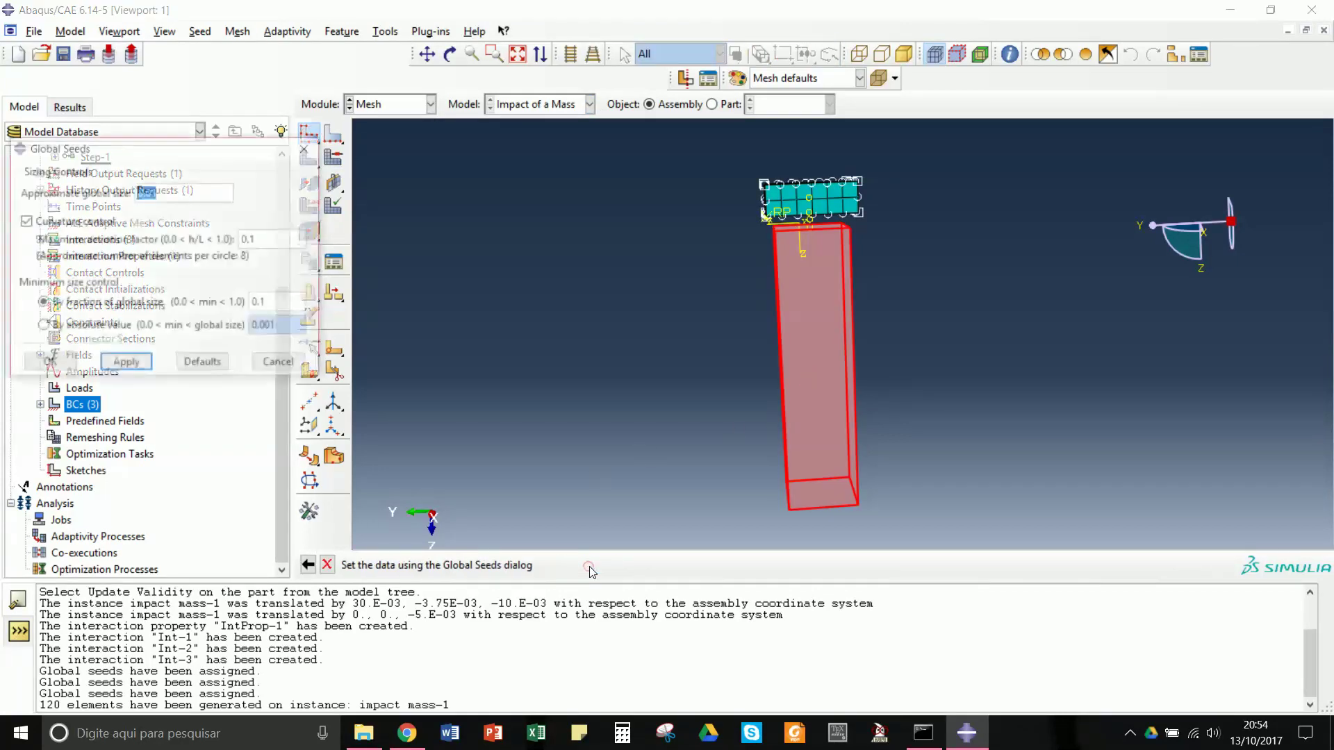
{"action": "left_click", "coordinate": [170, 186]}
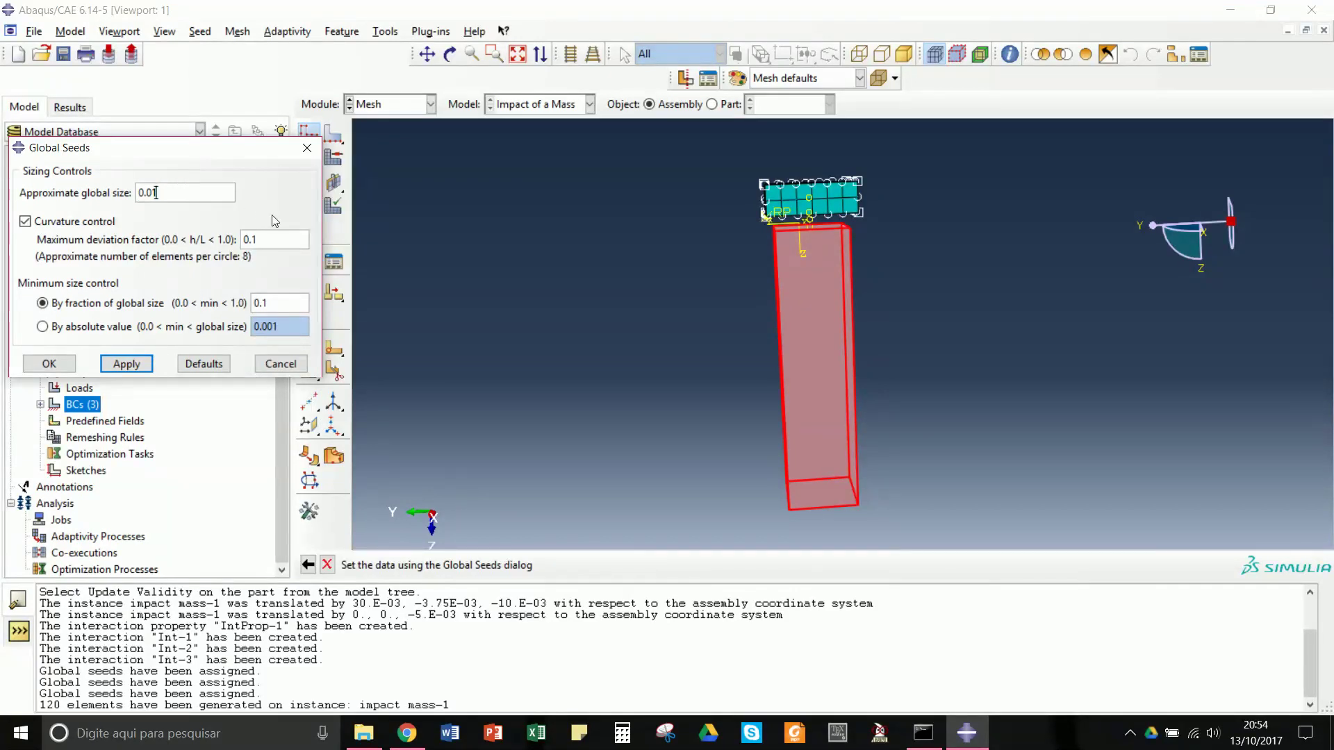
{"action": "key", "text": "Escape"}
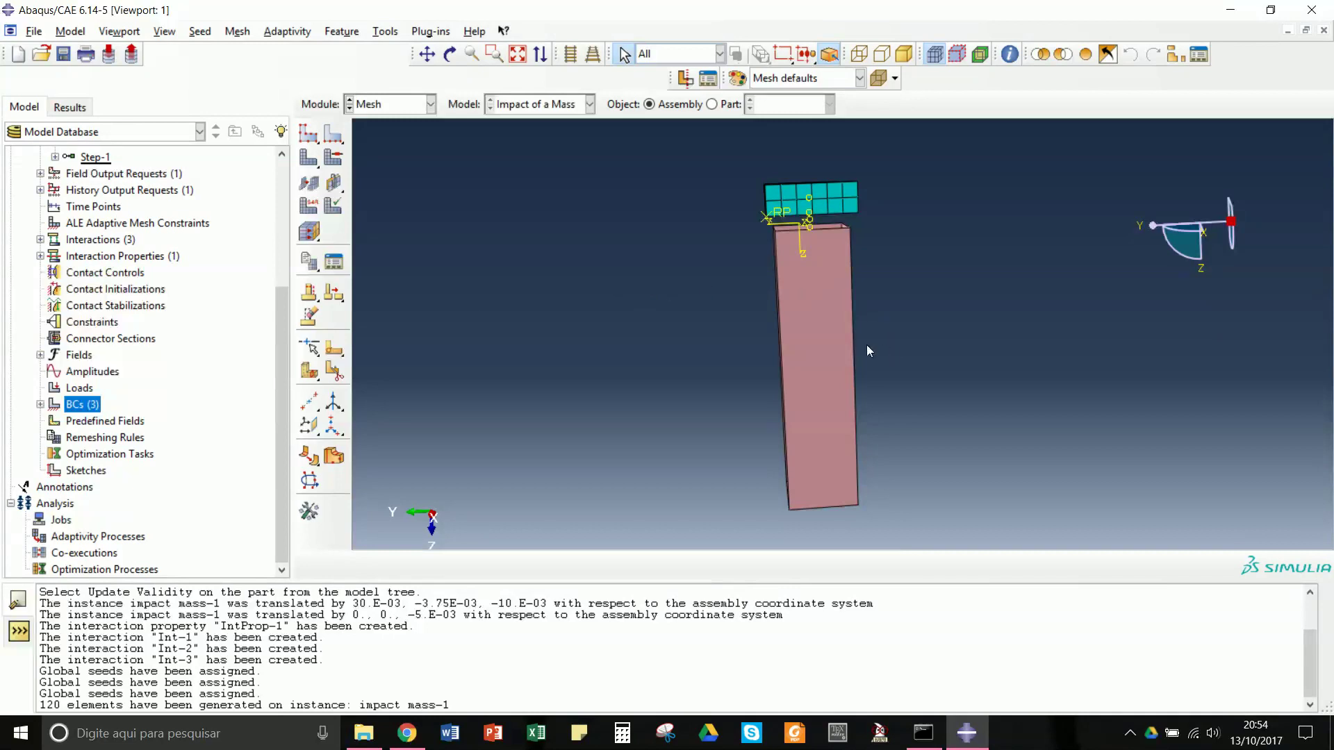
{"action": "left_click", "coordinate": [431, 104]}
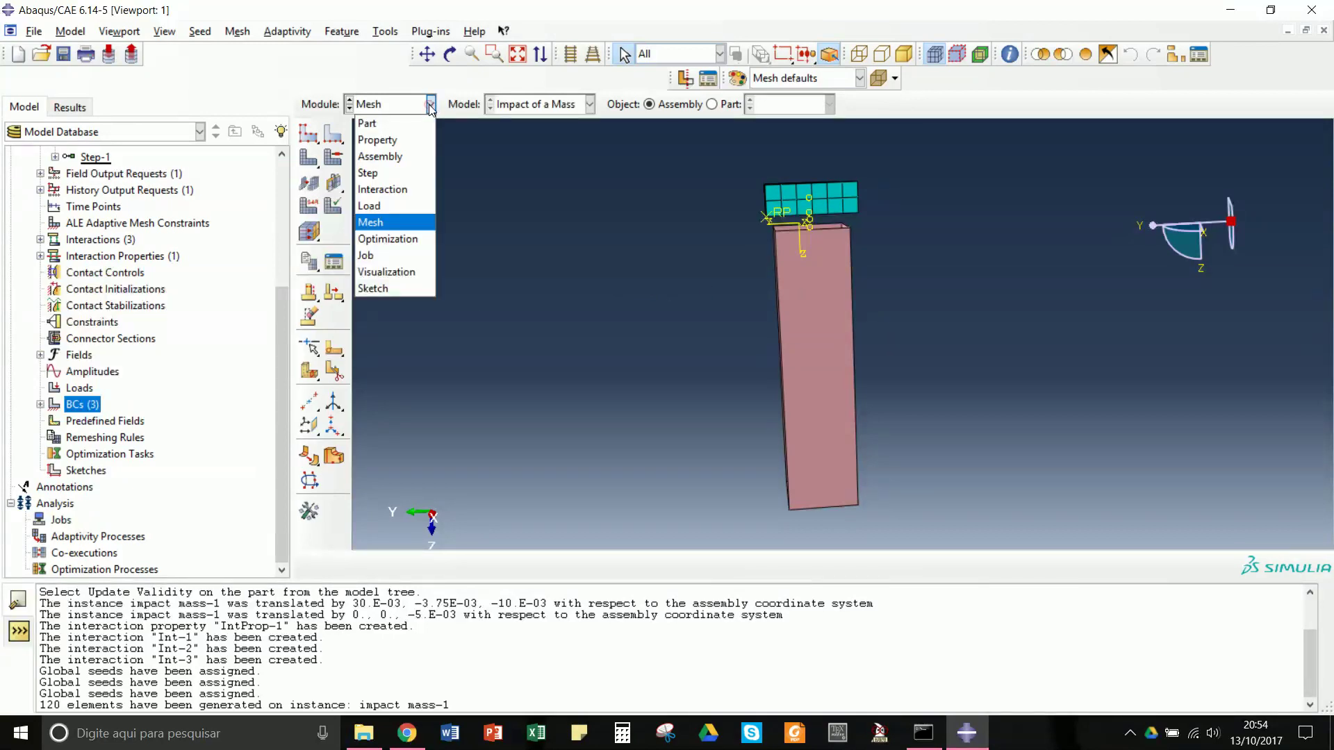
{"action": "left_click", "coordinate": [540, 153]}
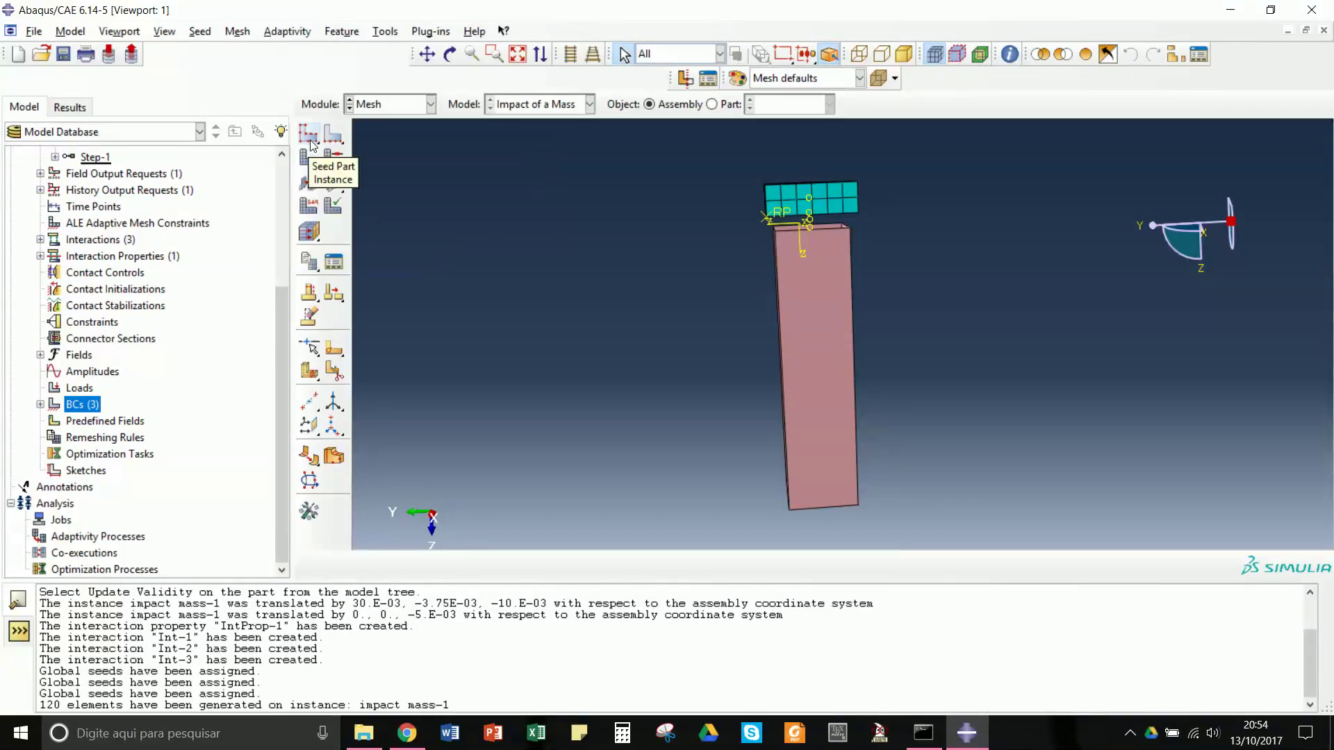
{"action": "left_click", "coordinate": [712, 104]}
{"action": "left_click", "coordinate": [649, 105]}
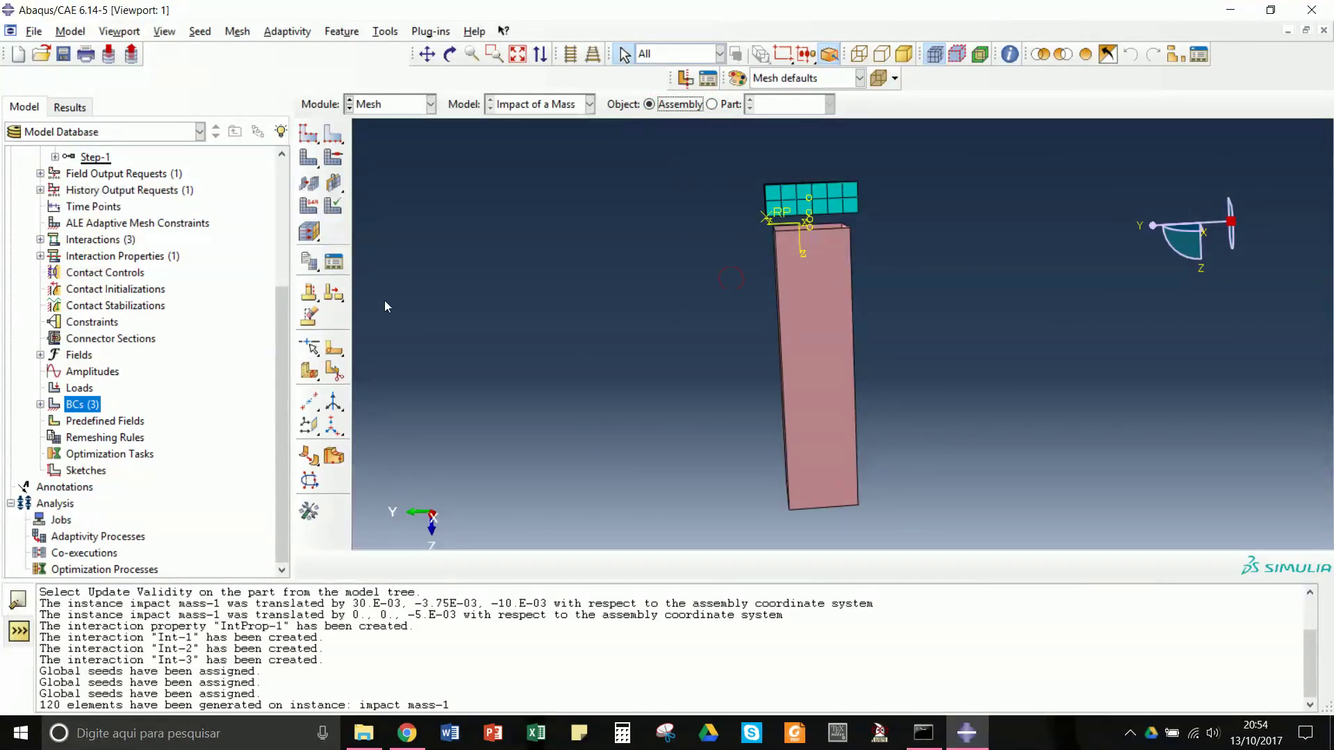
Seed the tube instance with an approximate global size of 0.005
{"action": "left_click", "coordinate": [310, 136]}
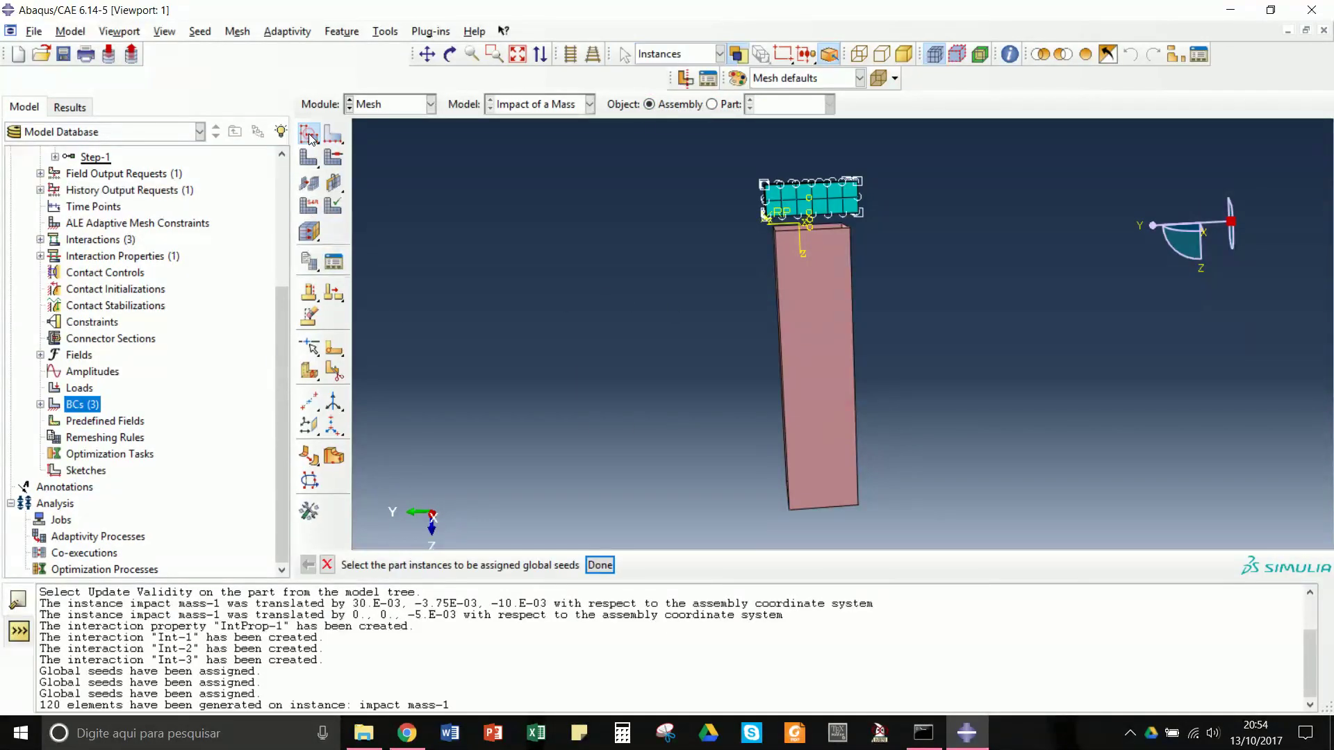
{"action": "left_click_drag", "start_coordinate": [706, 235], "coordinate": [961, 524]}
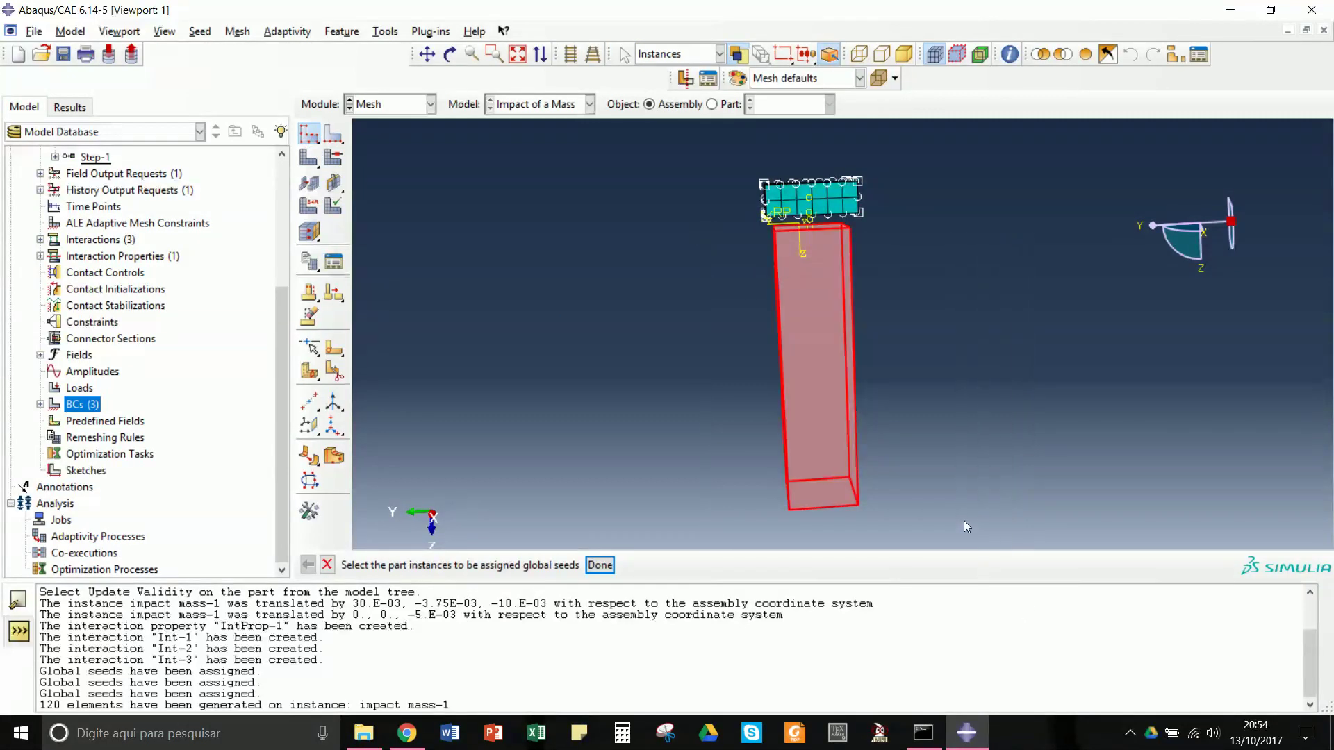
{"action": "left_click", "coordinate": [600, 566]}
{"action": "left_click", "coordinate": [179, 193]}
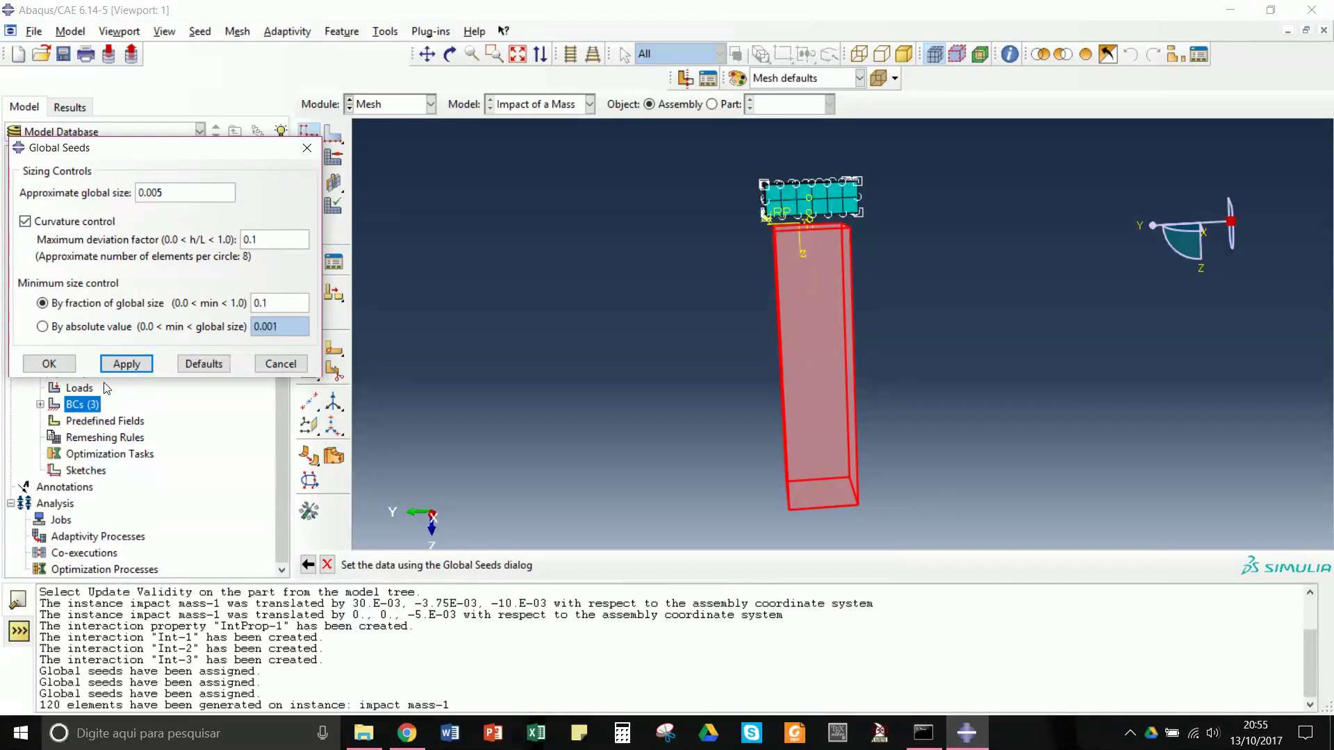
{"action": "left_click", "coordinate": [118, 364]}
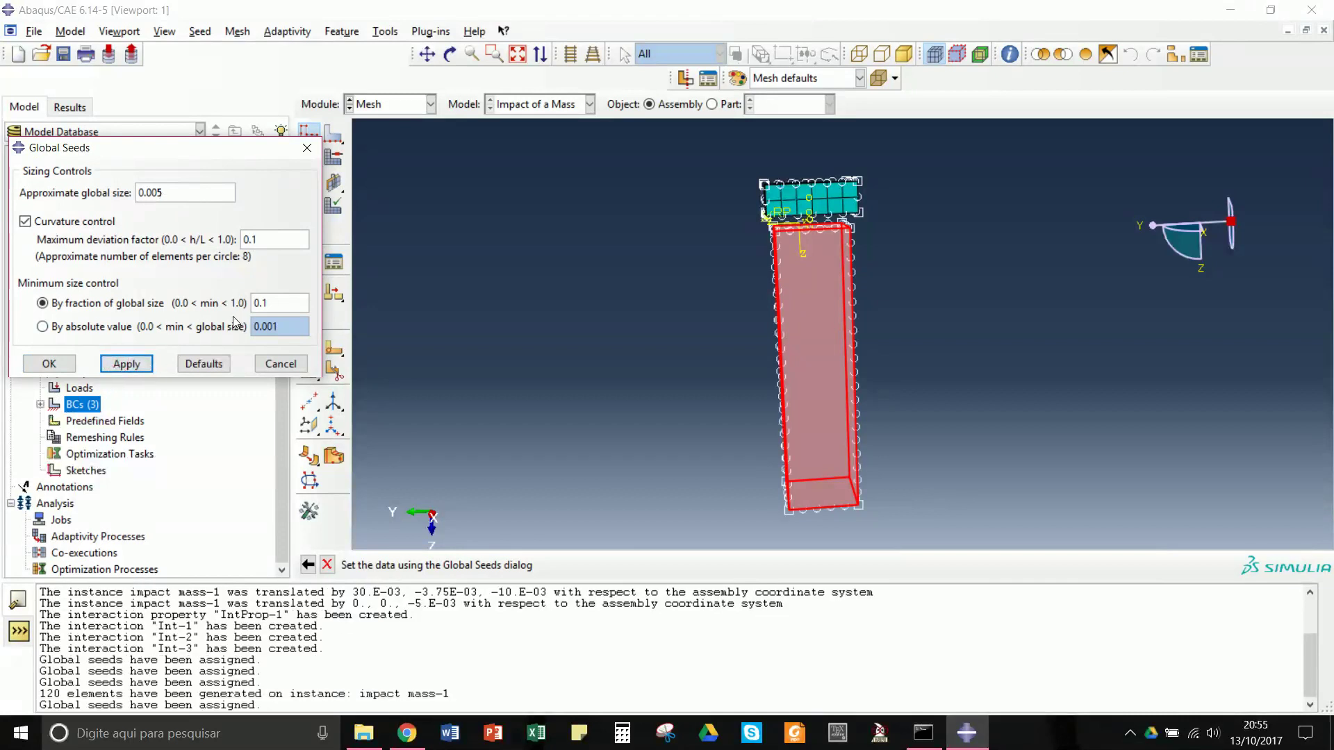
{"action": "left_click", "coordinate": [61, 365]}
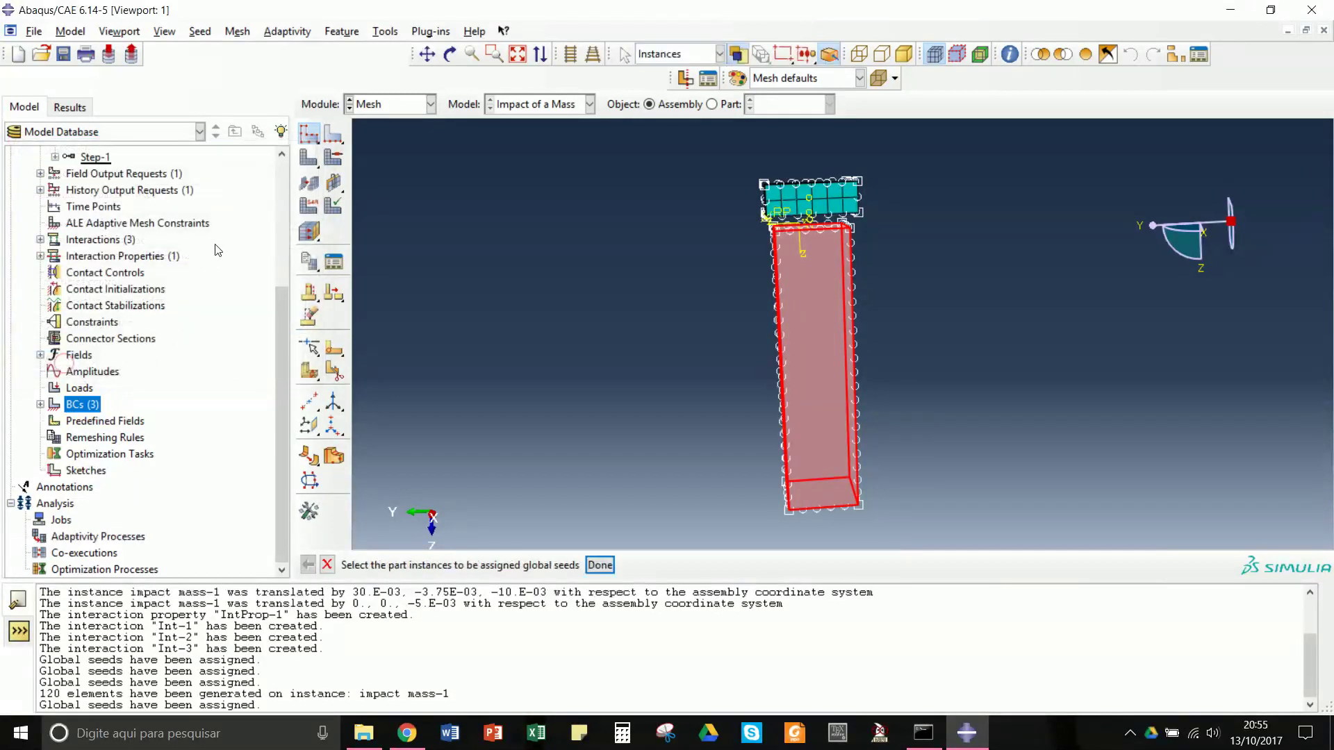
{"action": "left_click", "coordinate": [310, 163]}
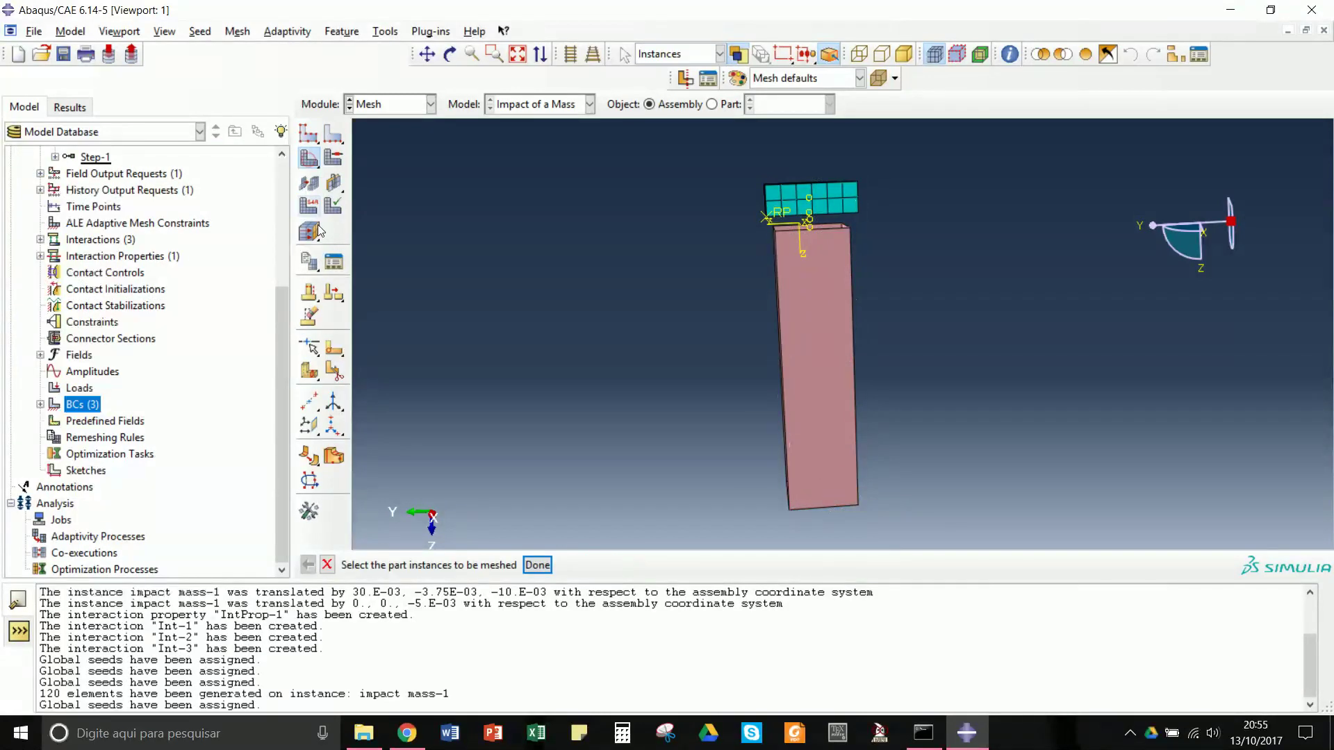
Mesh the tube into 400 elements and give it explicit-library S4R shell elements
{"action": "left_click_drag", "start_coordinate": [893, 522], "coordinate": [671, 230]}
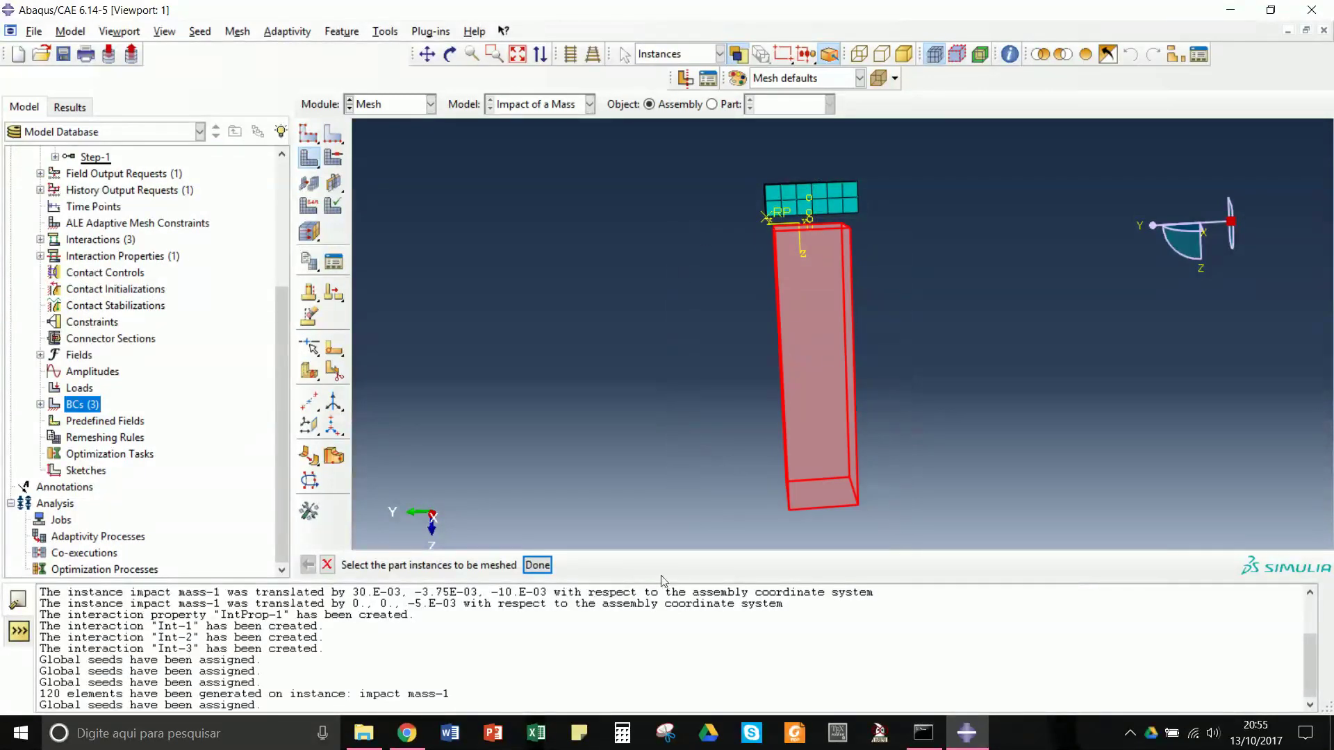
{"action": "left_click", "coordinate": [538, 564]}
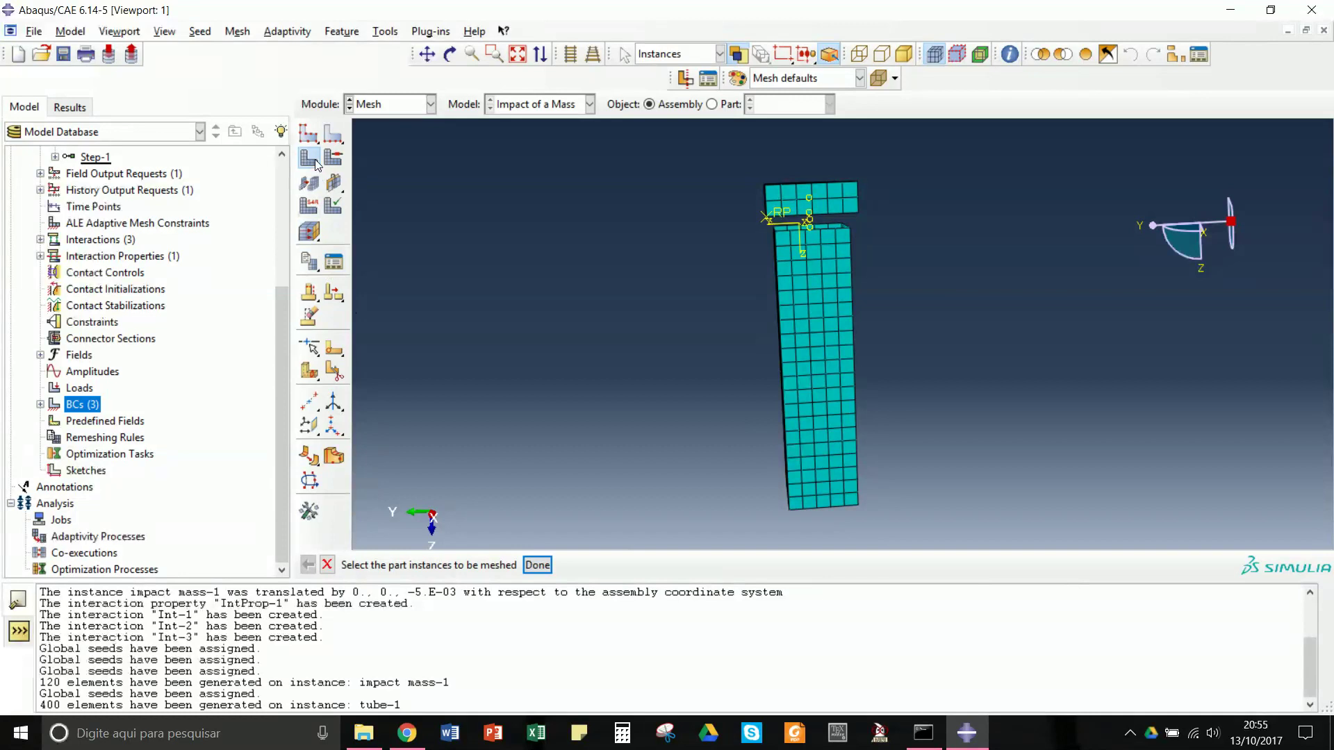
{"action": "left_click", "coordinate": [310, 207]}
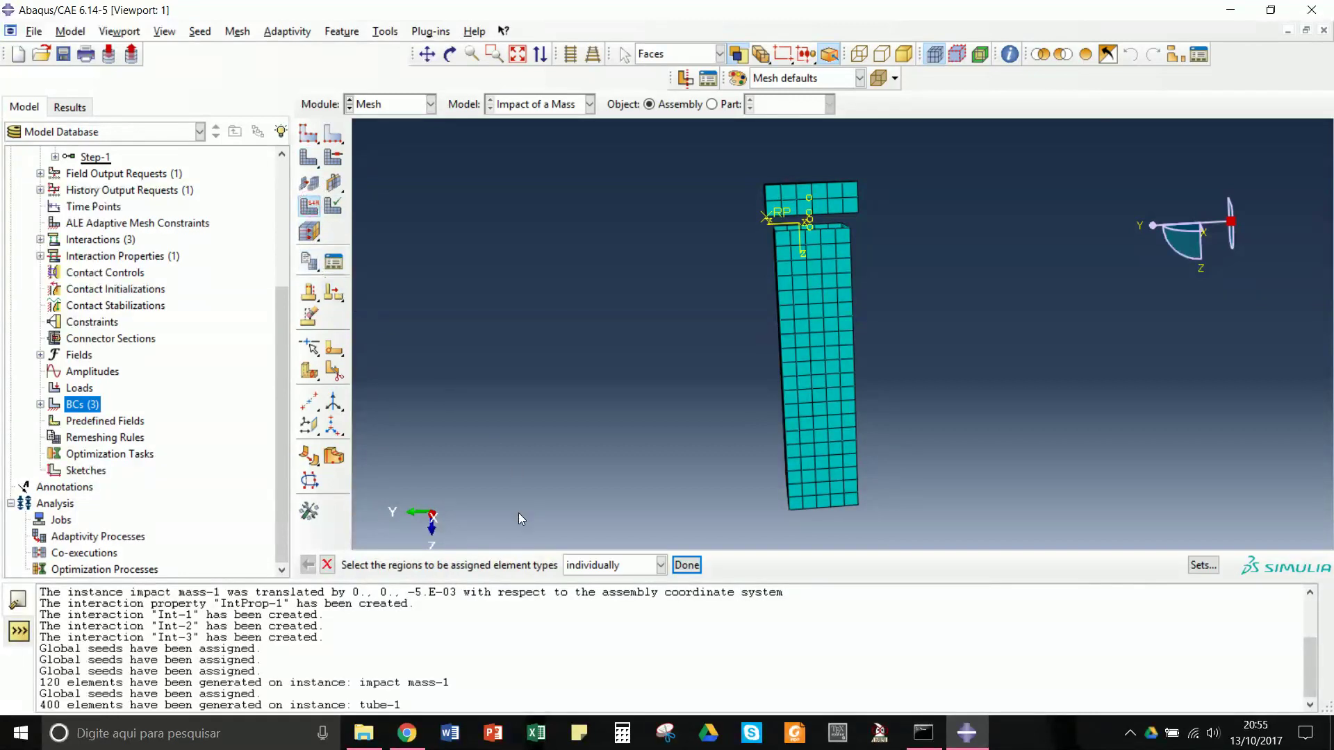
{"action": "left_click_drag", "start_coordinate": [902, 521], "coordinate": [689, 231]}
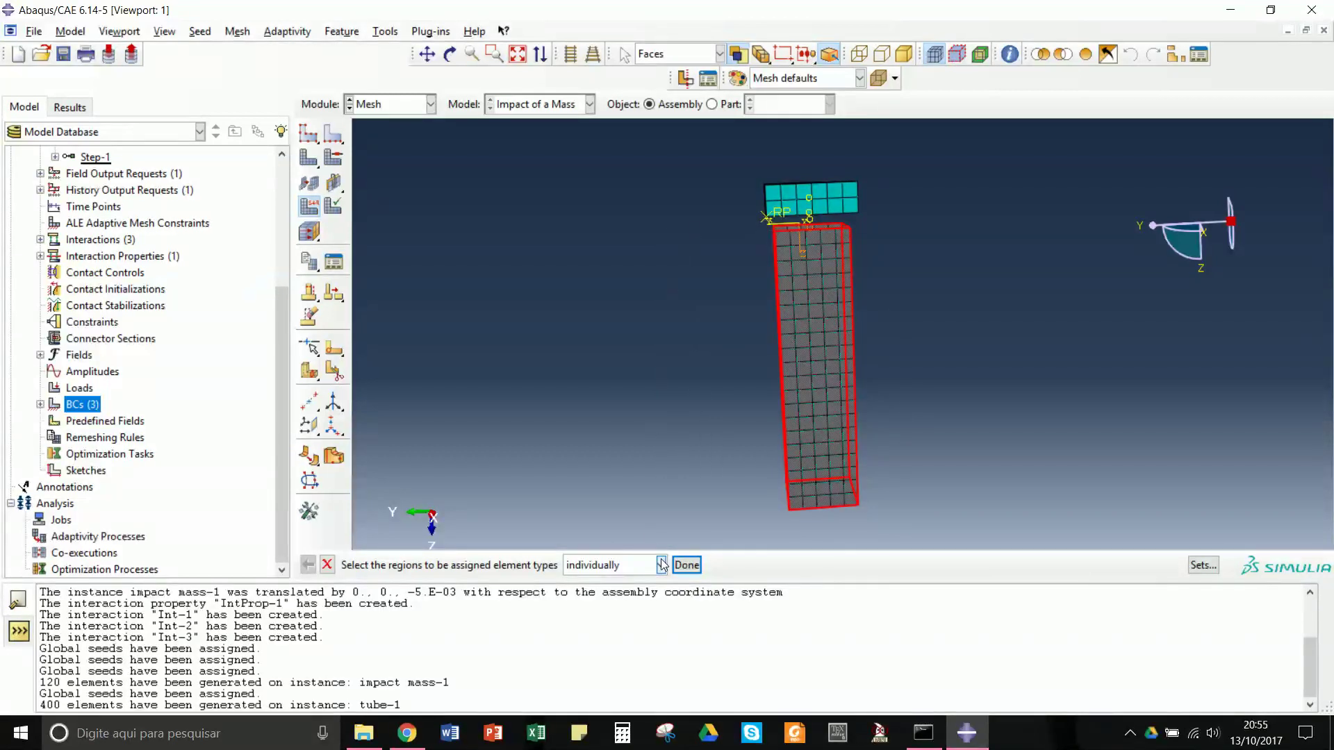
{"action": "left_click", "coordinate": [686, 564]}
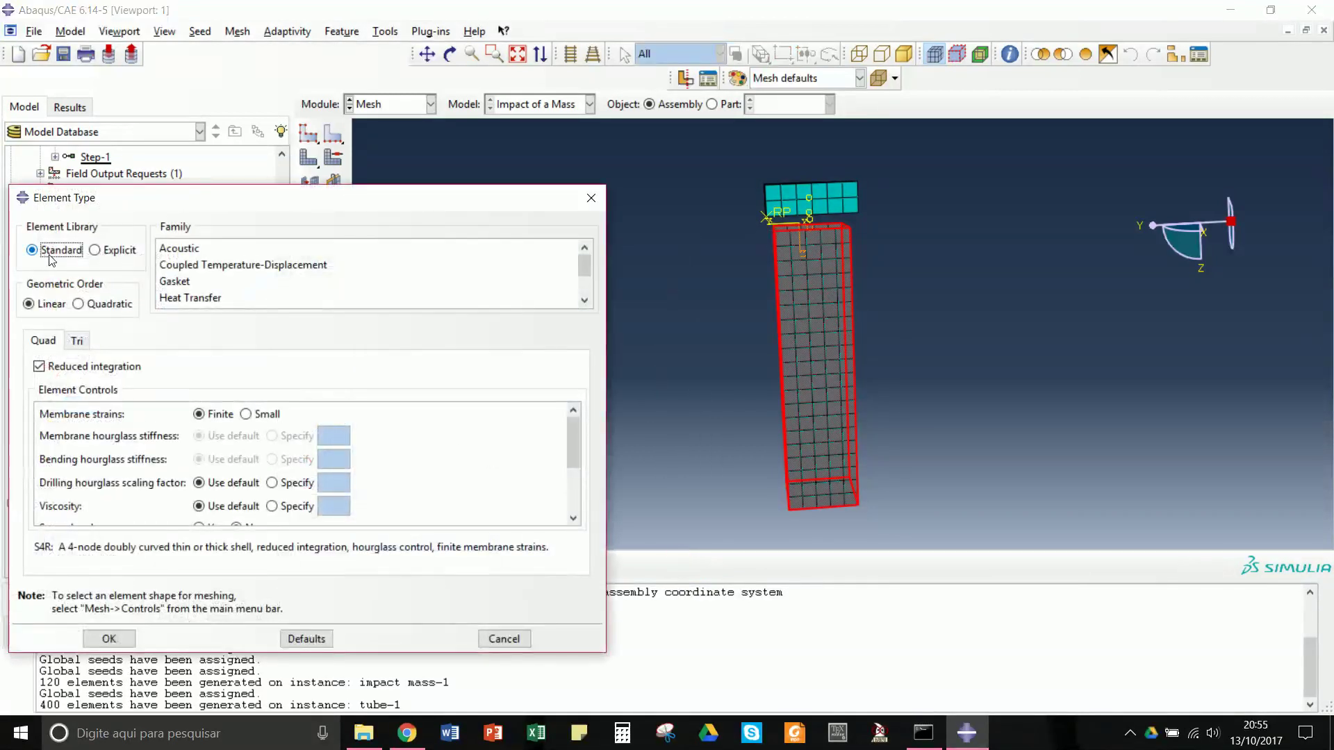
{"action": "left_click", "coordinate": [94, 250]}
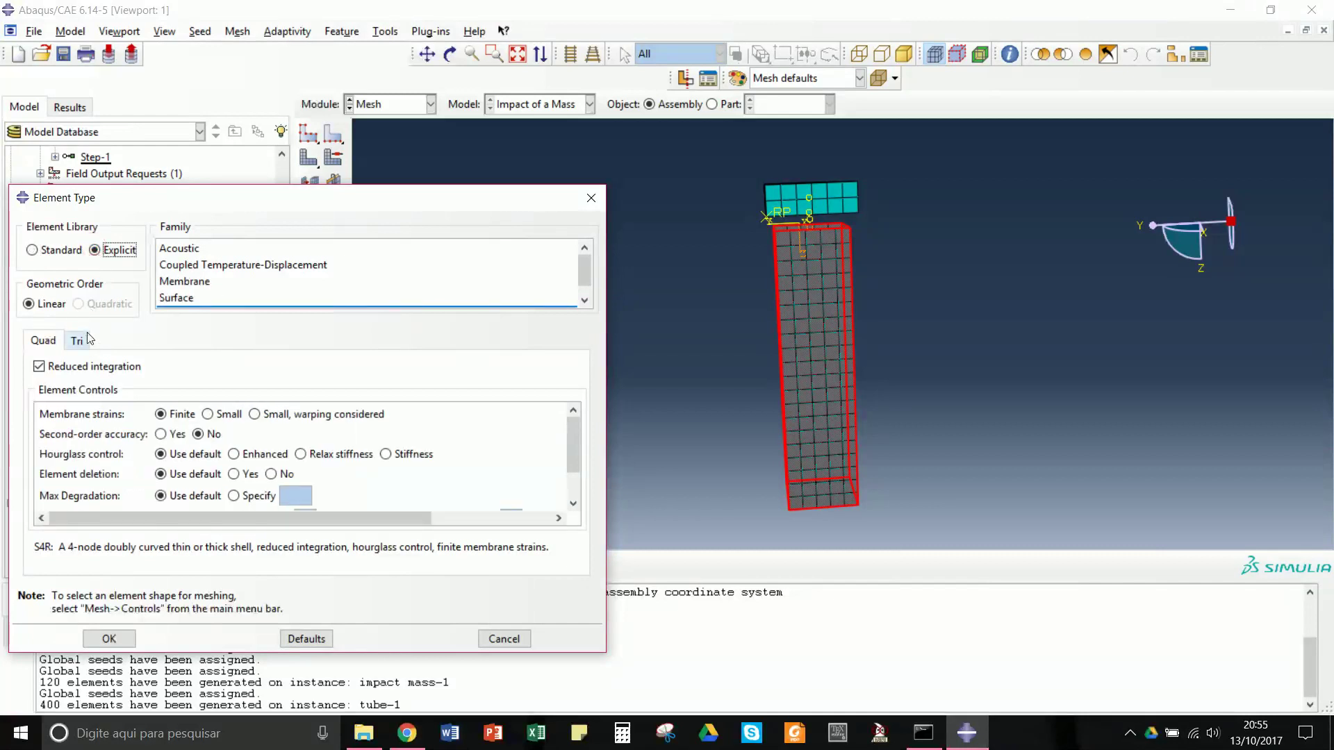
{"action": "left_click", "coordinate": [109, 639]}
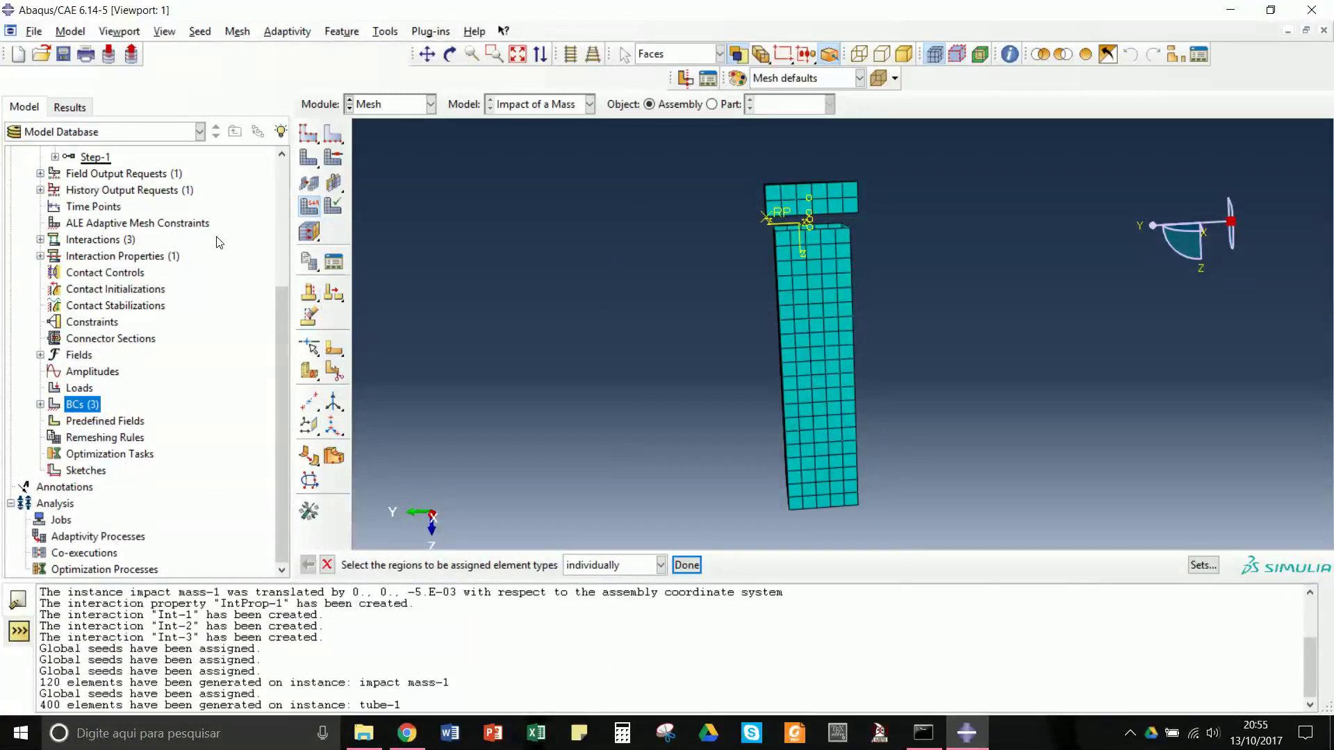
Create an Abaqus/Explicit job named 'impact' for the Impact of a Mass model
{"action": "left_click", "coordinate": [431, 104]}
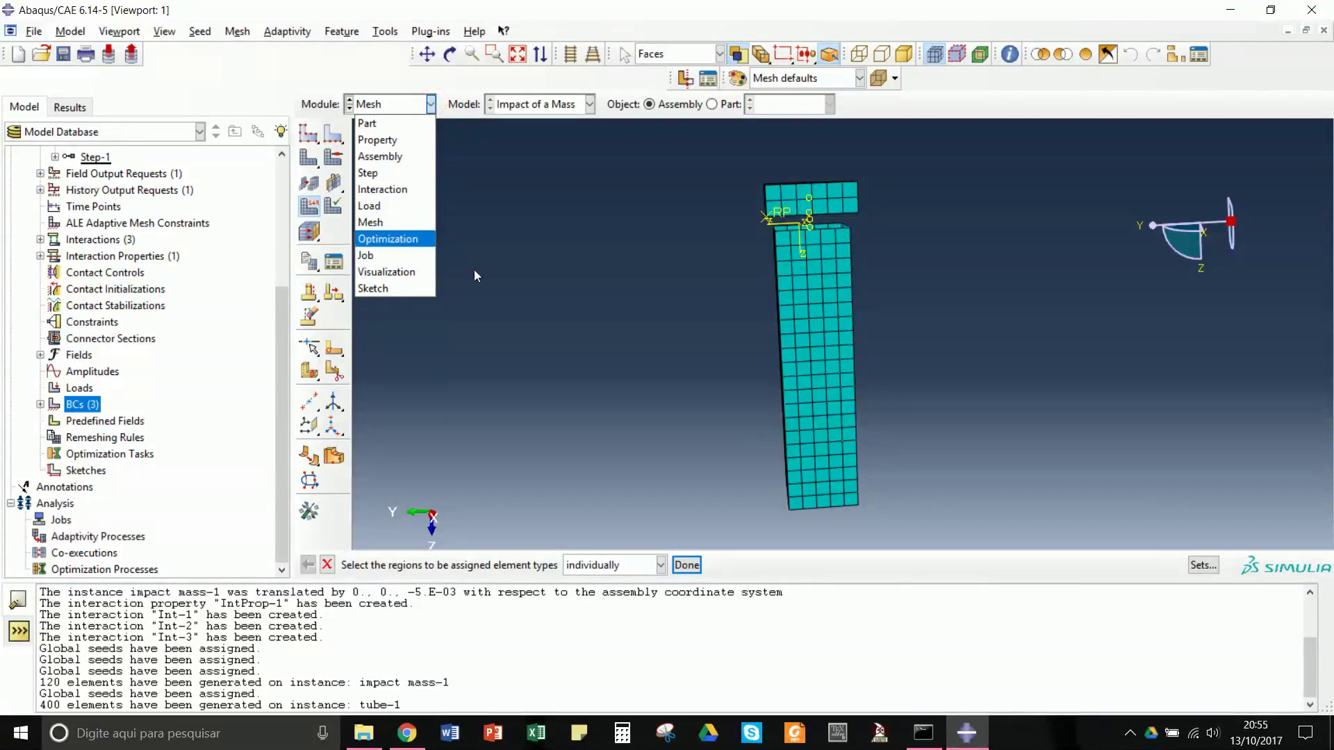
{"action": "left_click", "coordinate": [493, 270]}
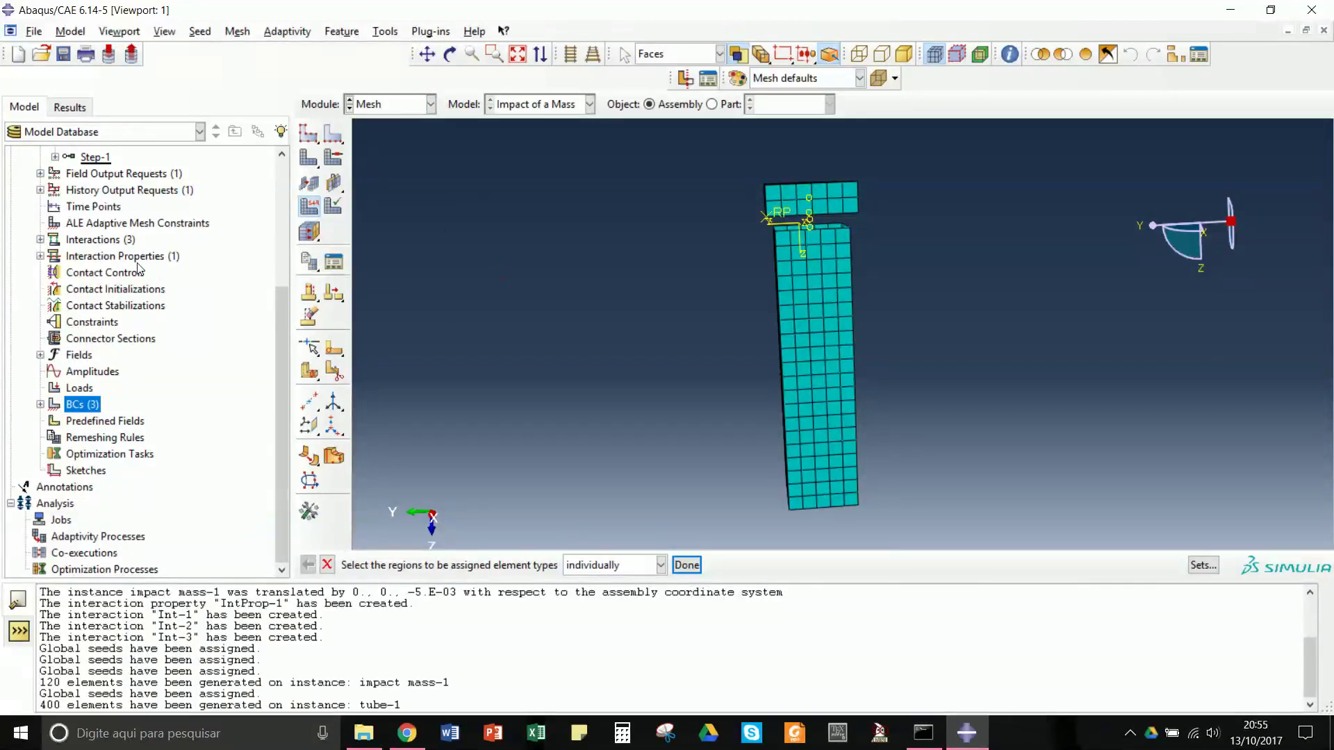
{"action": "scroll", "coordinate": [139, 271], "scroll_direction": "up", "scroll_amount": 2}
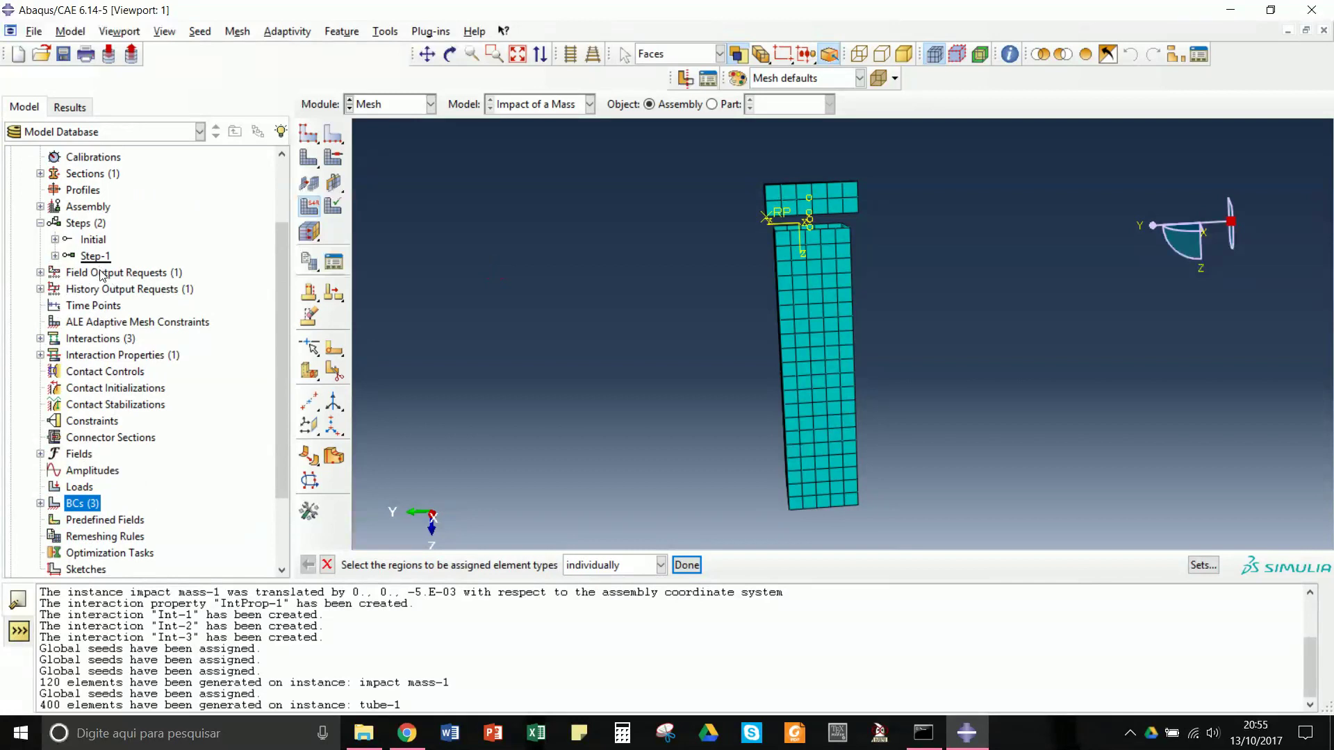
{"action": "scroll", "coordinate": [102, 275], "scroll_direction": "down", "scroll_amount": 2}
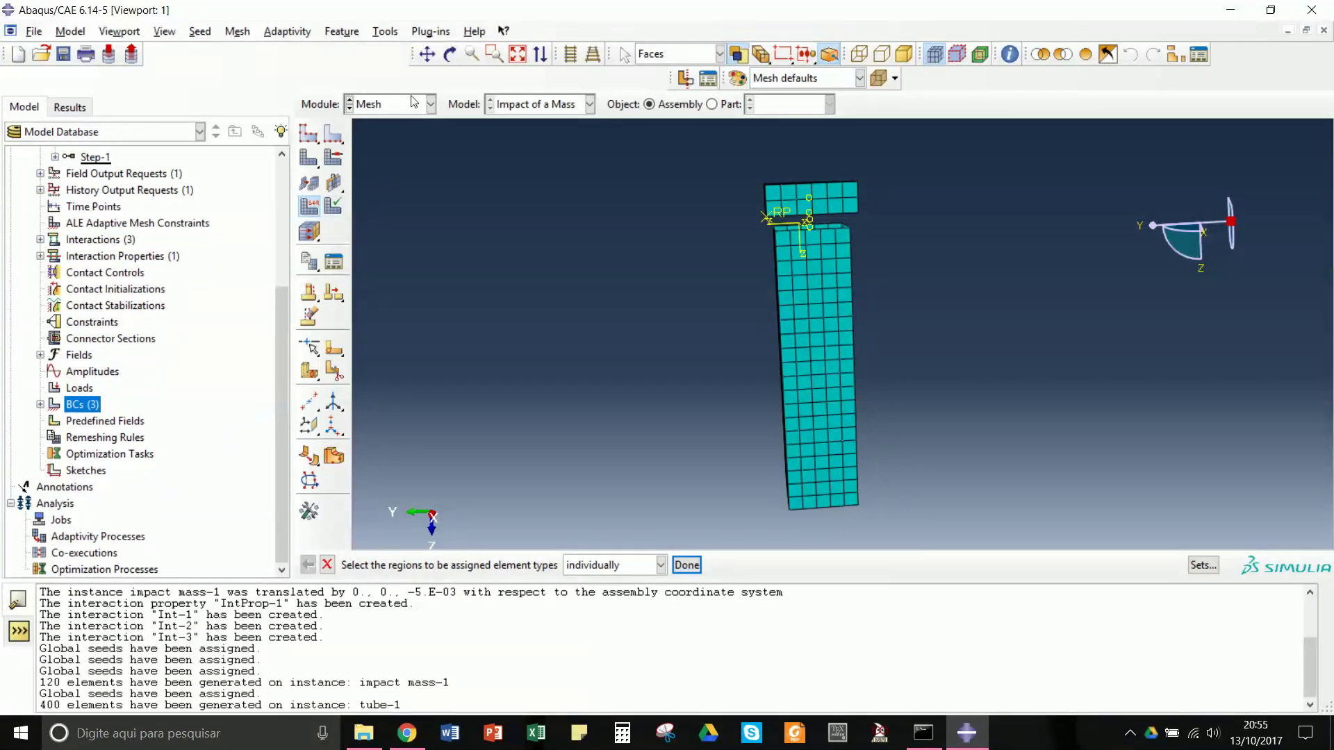
{"action": "right_click", "coordinate": [63, 520]}
{"action": "left_click", "coordinate": [104, 565]}
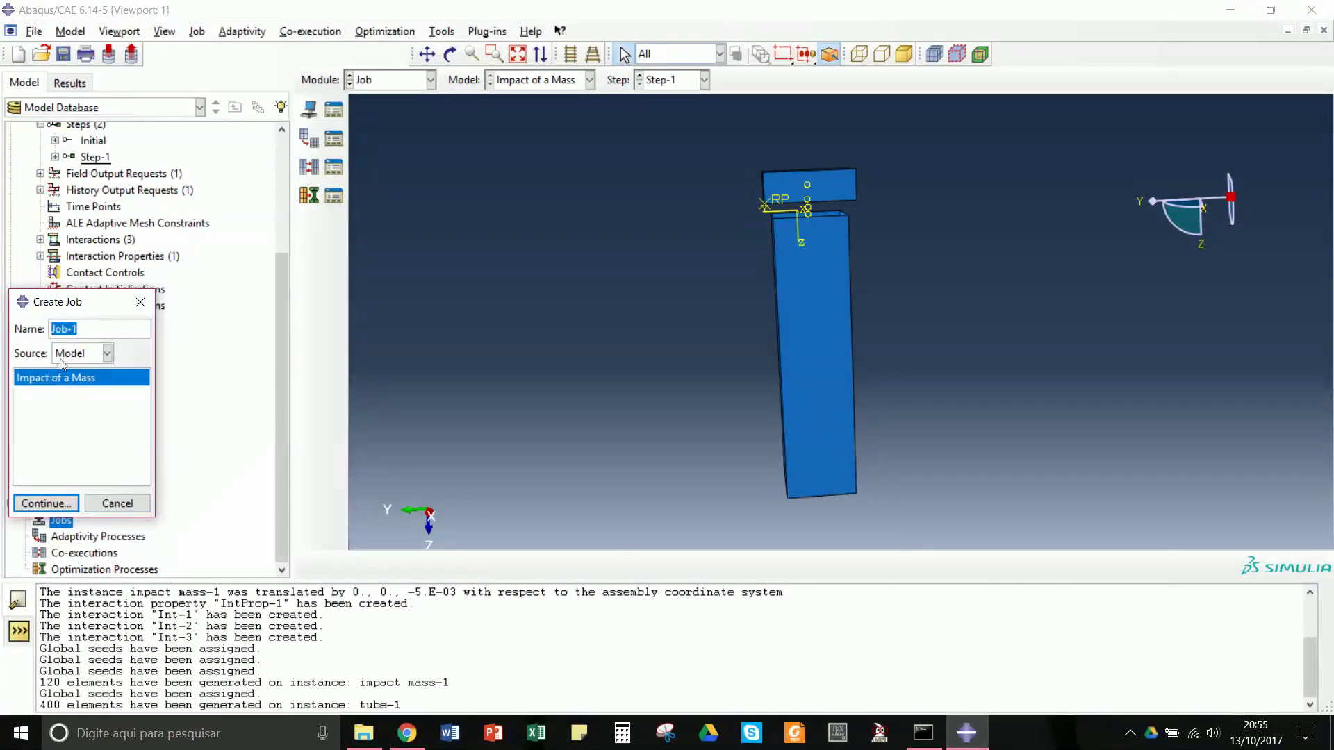
{"action": "left_click", "coordinate": [60, 503]}
{"action": "left_click", "coordinate": [63, 503]}
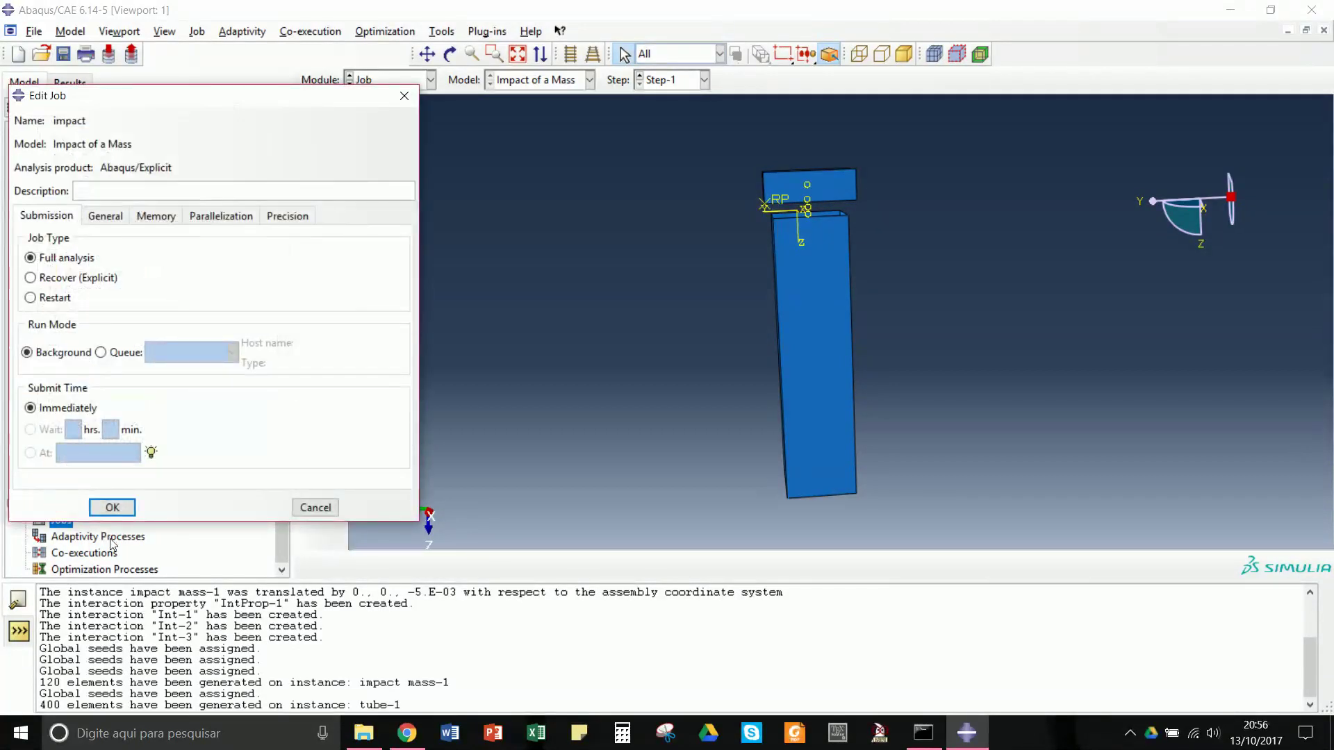
{"action": "left_click", "coordinate": [105, 508]}
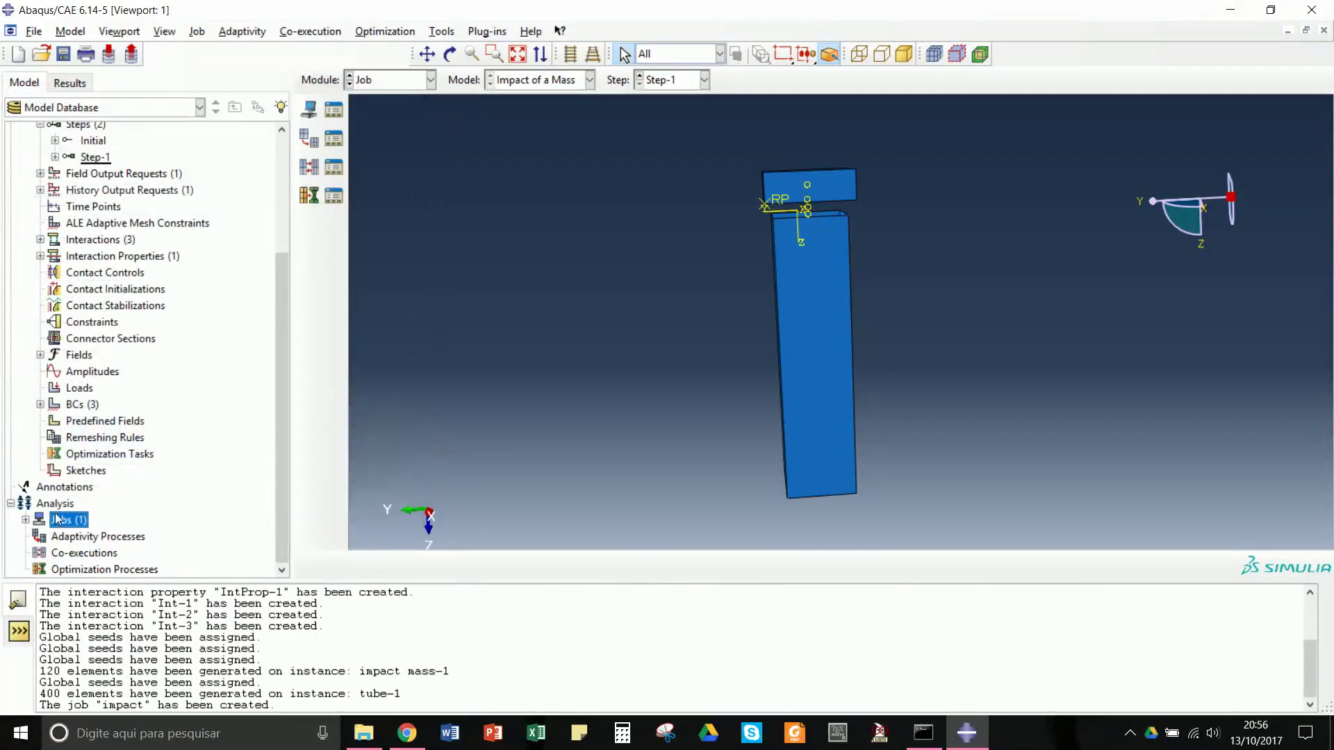
Submit the 'impact' job, agreeing to overwrite its existing job files
{"action": "left_click", "coordinate": [25, 520]}
{"action": "left_click", "coordinate": [66, 538]}
{"action": "right_click", "coordinate": [65, 539]}
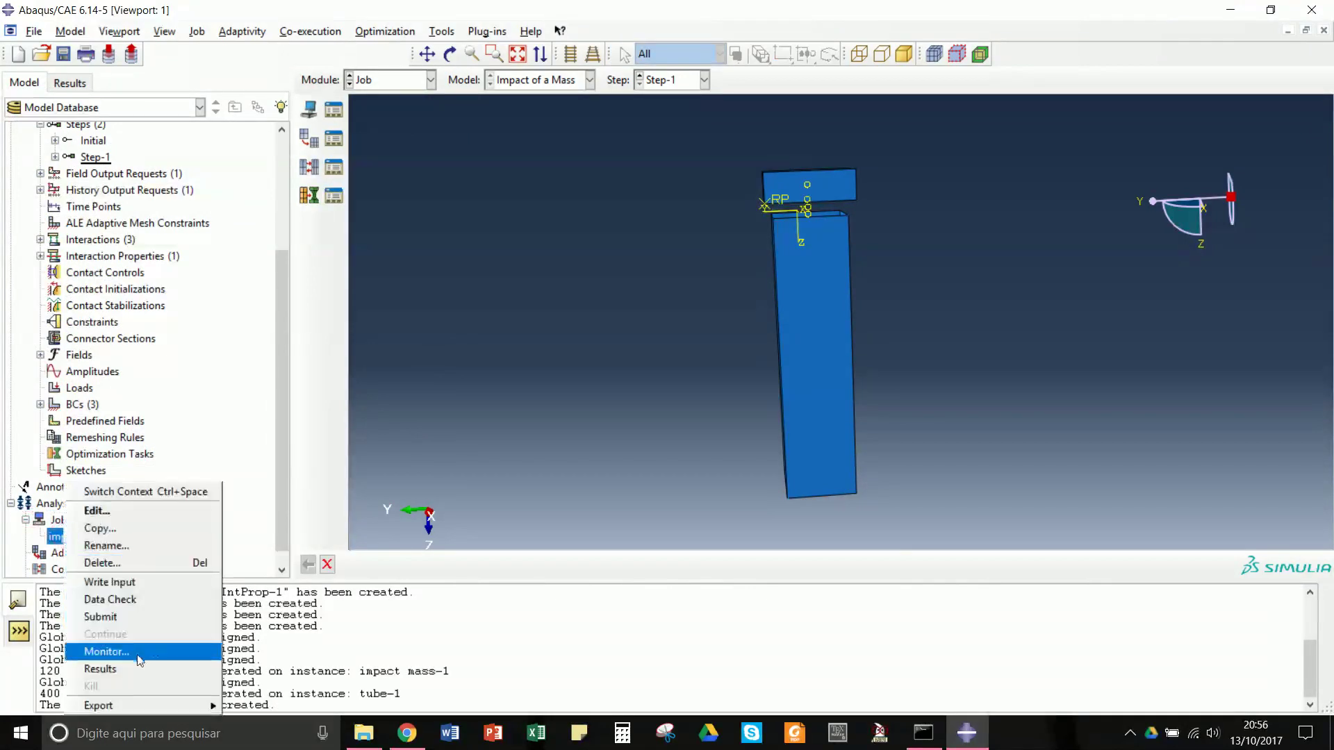
{"action": "left_click", "coordinate": [108, 618]}
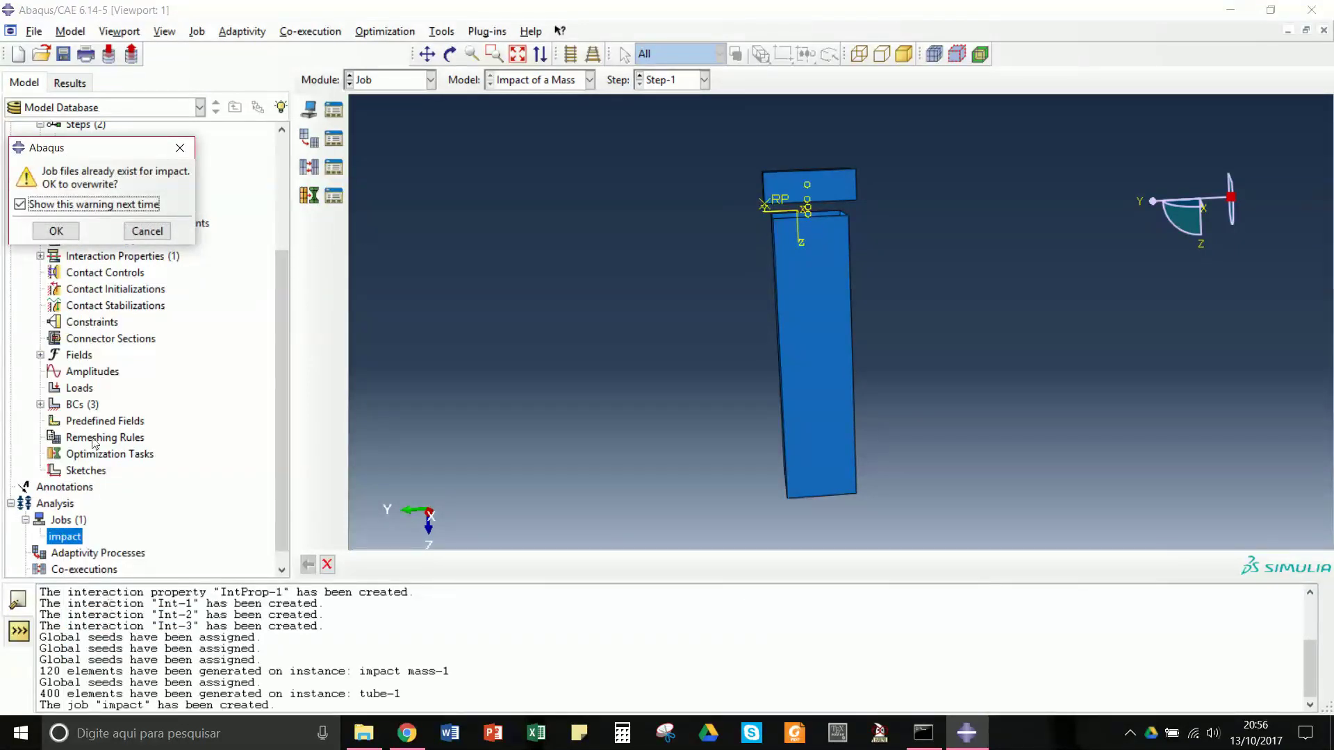
{"action": "left_click", "coordinate": [54, 230]}
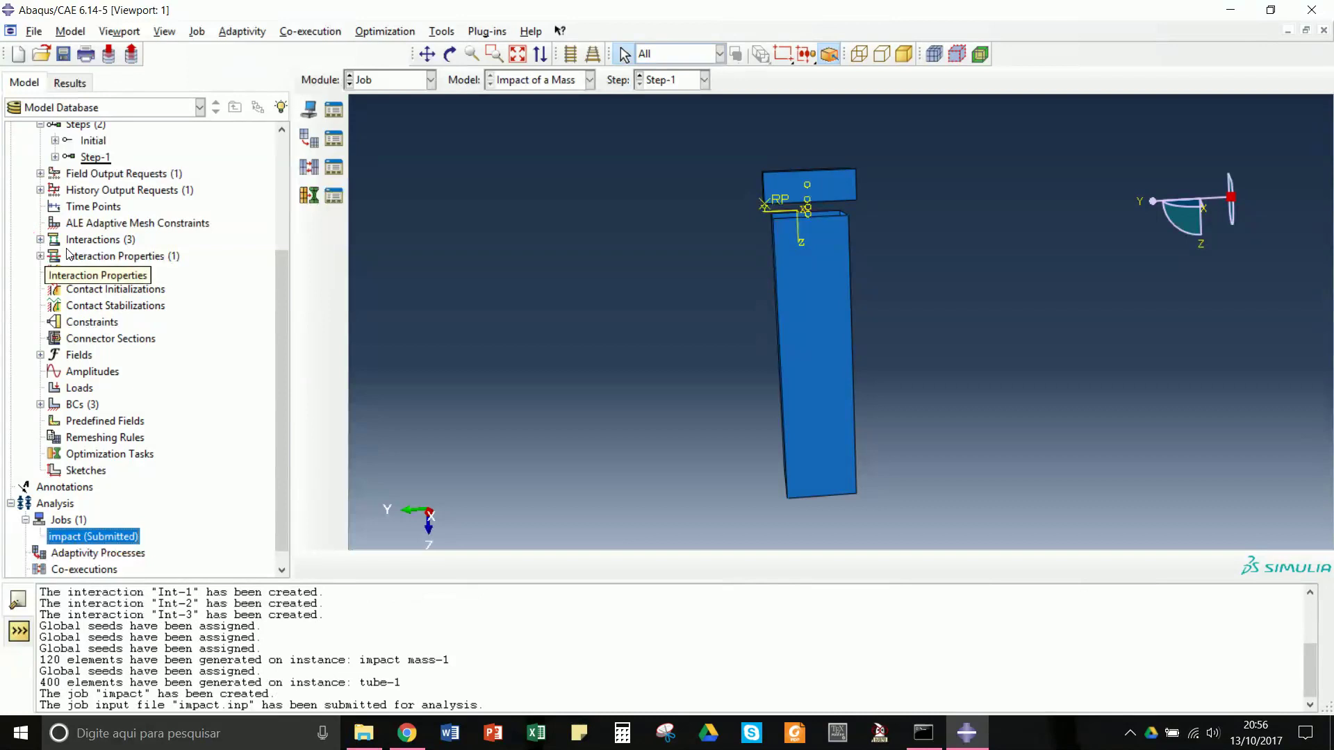